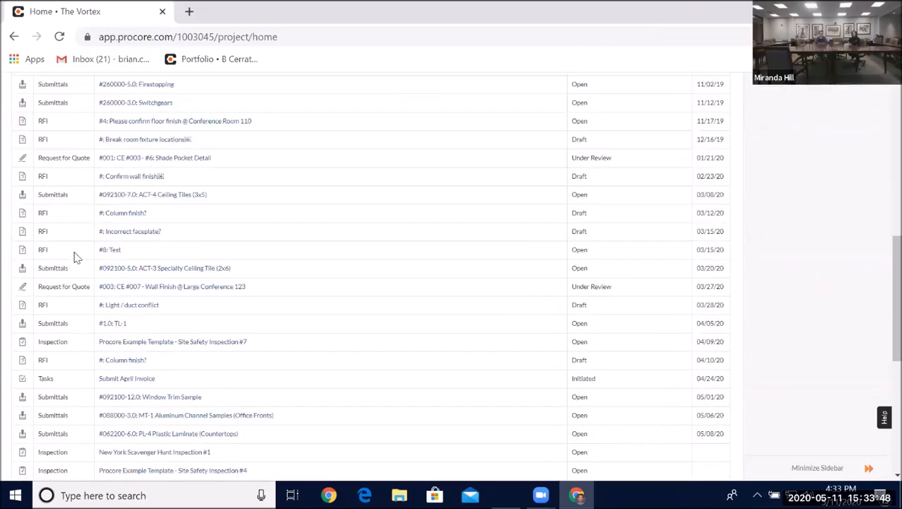
# - Open the RFIs tool from the project home page
pyautogui.moveTo(14, 307); pyautogui.dragTo(179, 310)
pyautogui.click(201, 303)
pyautogui.scroll(3, 285, 236)
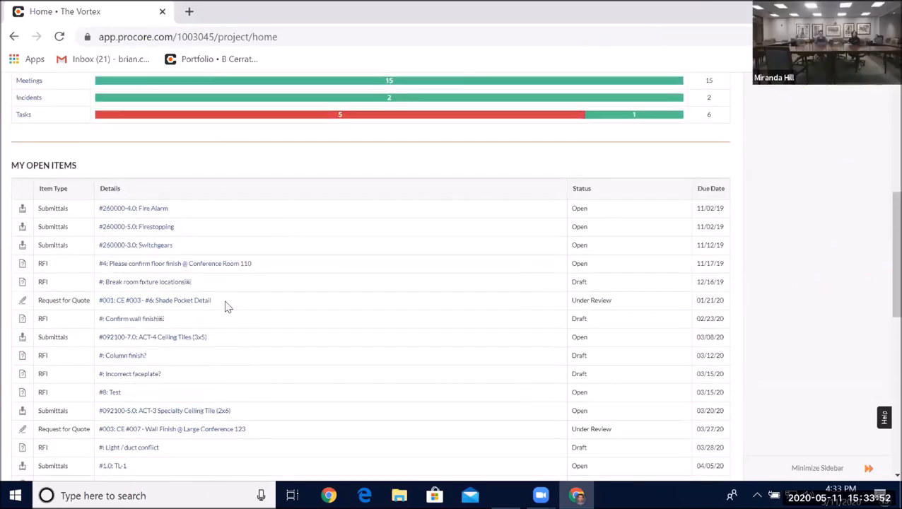
pyautogui.scroll(5, 343, 225)
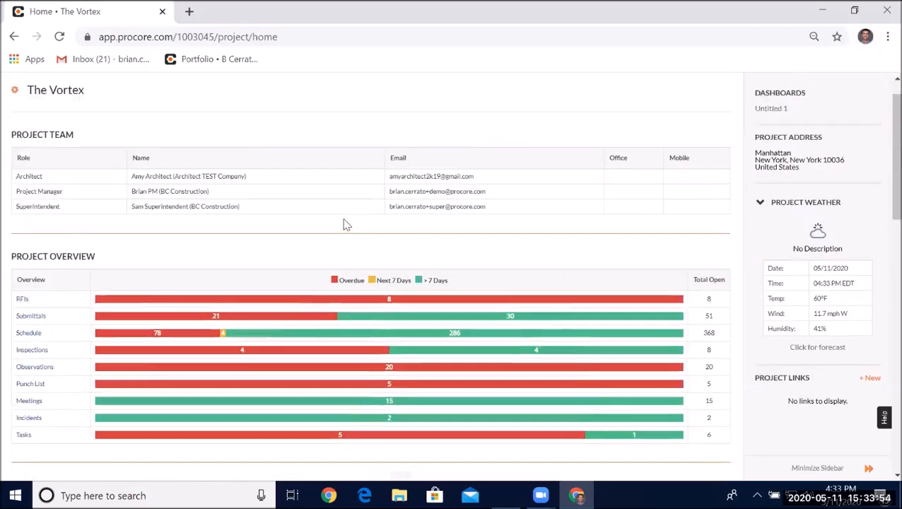
pyautogui.click(449, 97)
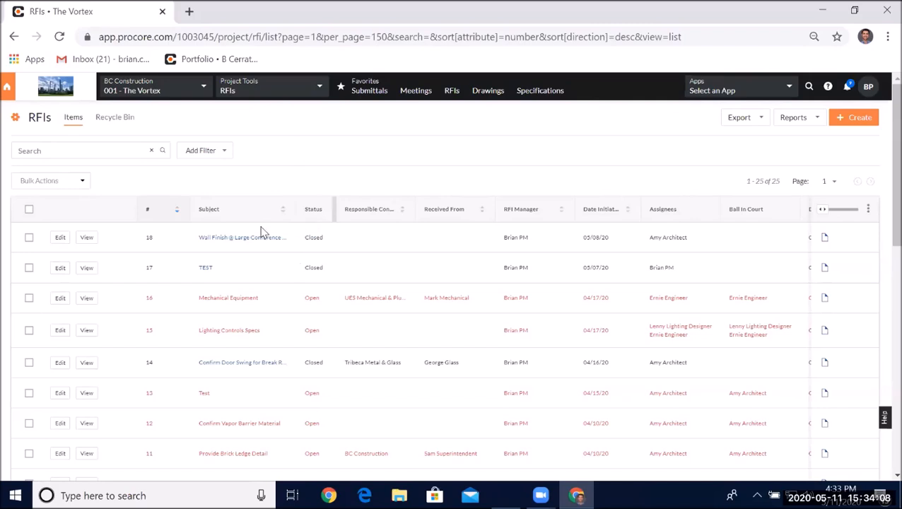
# - Scroll through the full RFI list to review all items
pyautogui.scroll(-3, 205, 248)
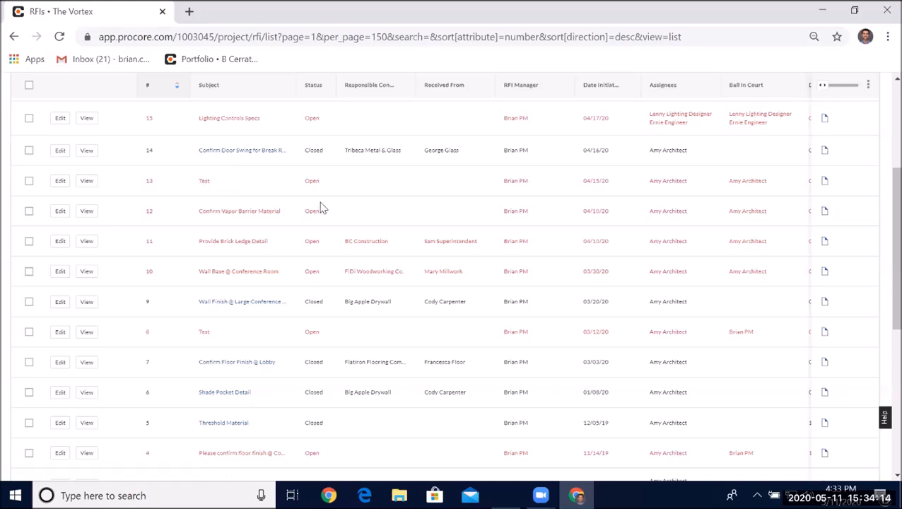
pyautogui.scroll(-3, 318, 202)
pyautogui.scroll(-2, 236, 230)
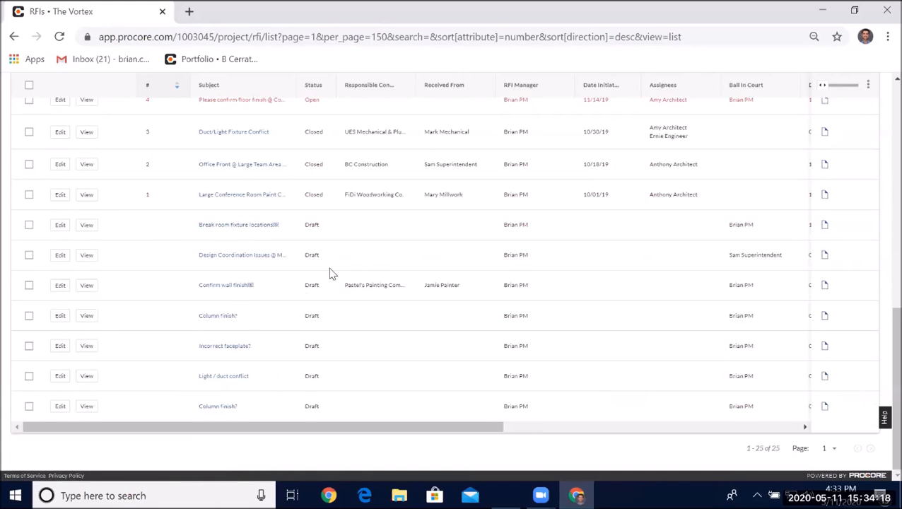
pyautogui.scroll(5, 329, 268)
pyautogui.scroll(3, 328, 244)
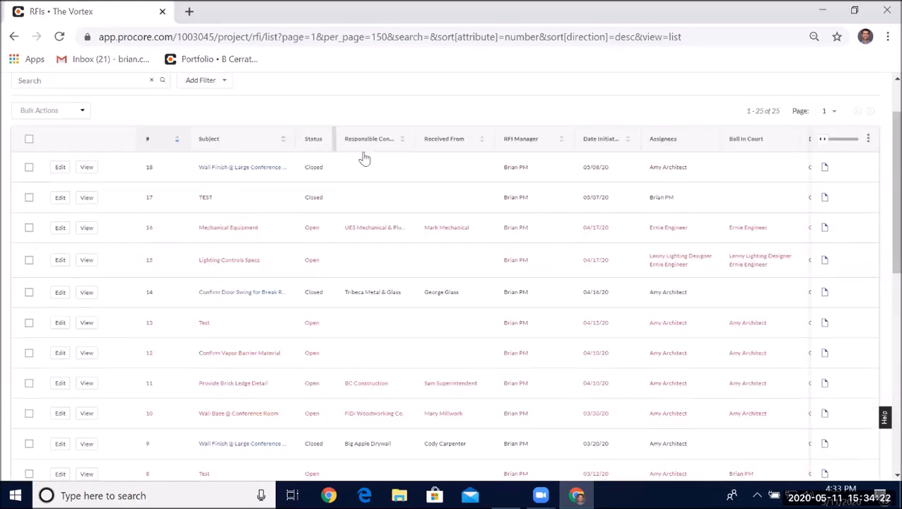
pyautogui.moveTo(822, 143); pyautogui.dragTo(473, 183)
pyautogui.scroll(1, 474, 183)
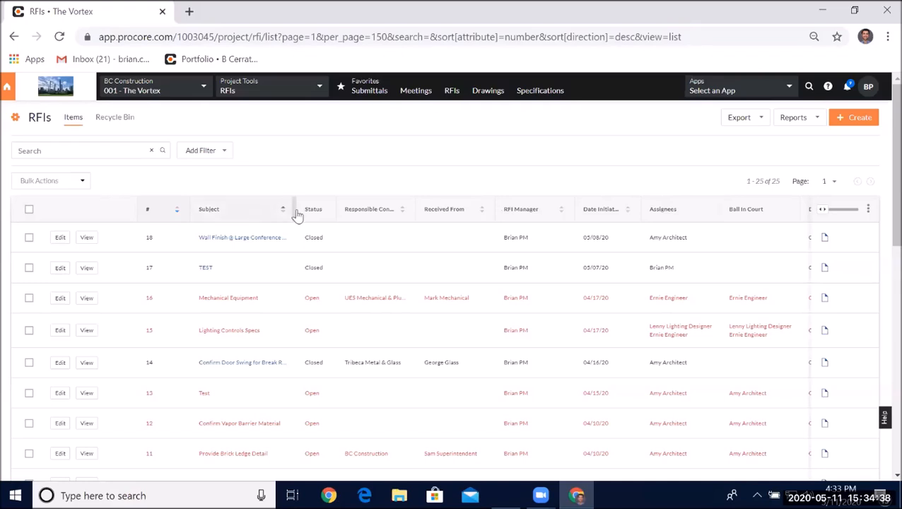
# - Reorder the RFI list columns so Assignees and RFI Manager follow Status
pyautogui.click(868, 208)
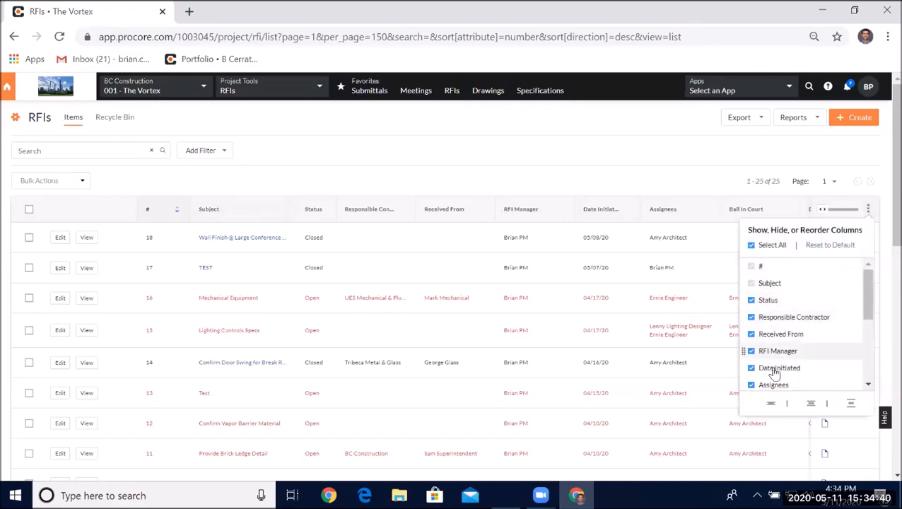
pyautogui.moveTo(766, 384); pyautogui.dragTo(763, 307)
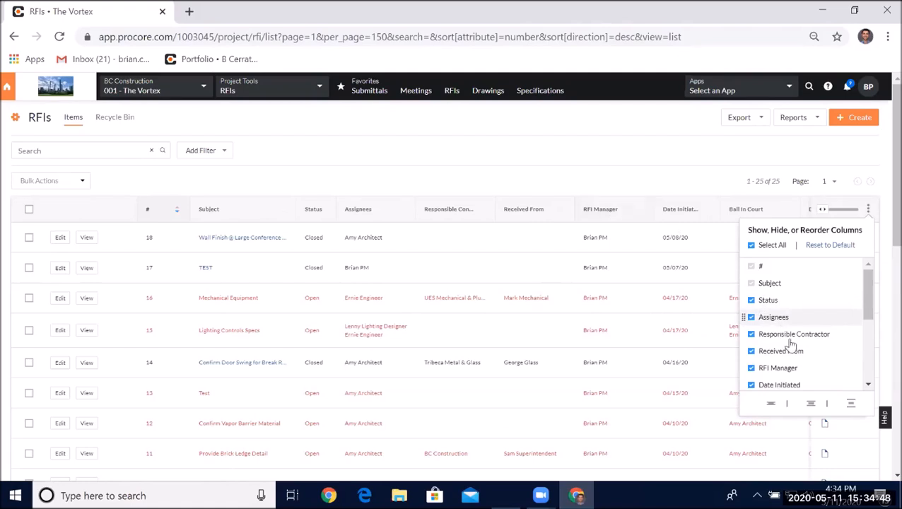
pyautogui.moveTo(791, 366); pyautogui.dragTo(789, 340)
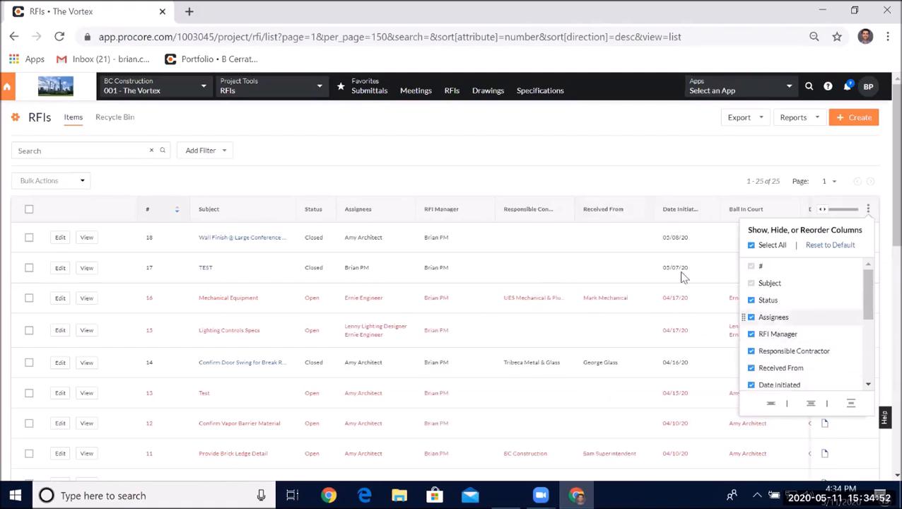
# - Show the Sub Job column in the RFI list's column settings
pyautogui.click(868, 209)
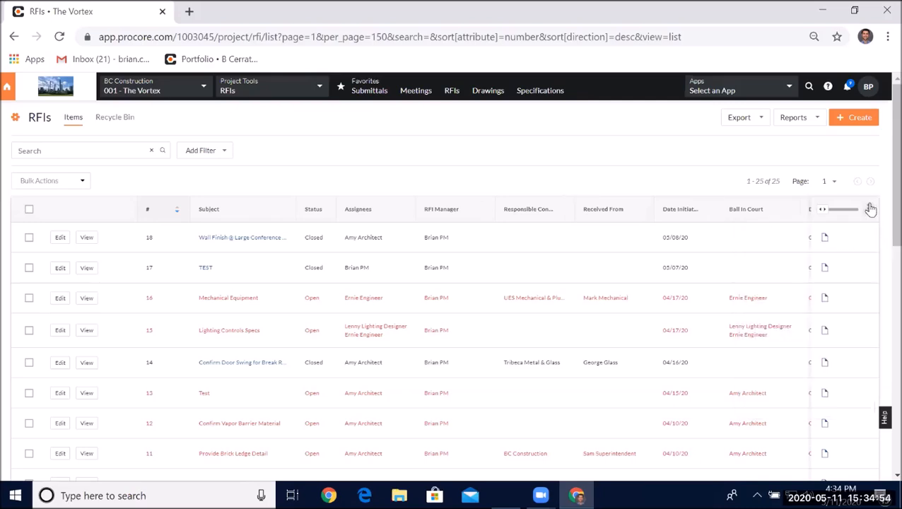
pyautogui.click(868, 209)
pyautogui.scroll(-3, 795, 314)
pyautogui.scroll(-3, 792, 317)
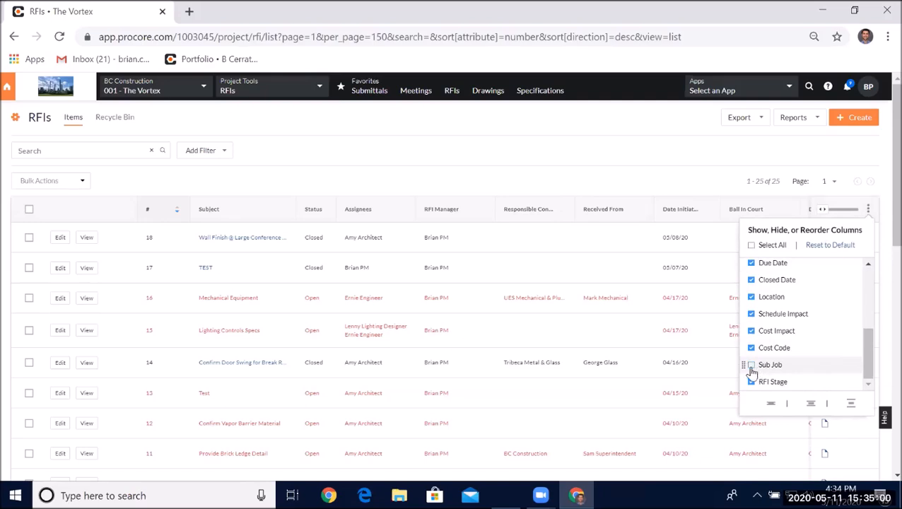
pyautogui.click(752, 364)
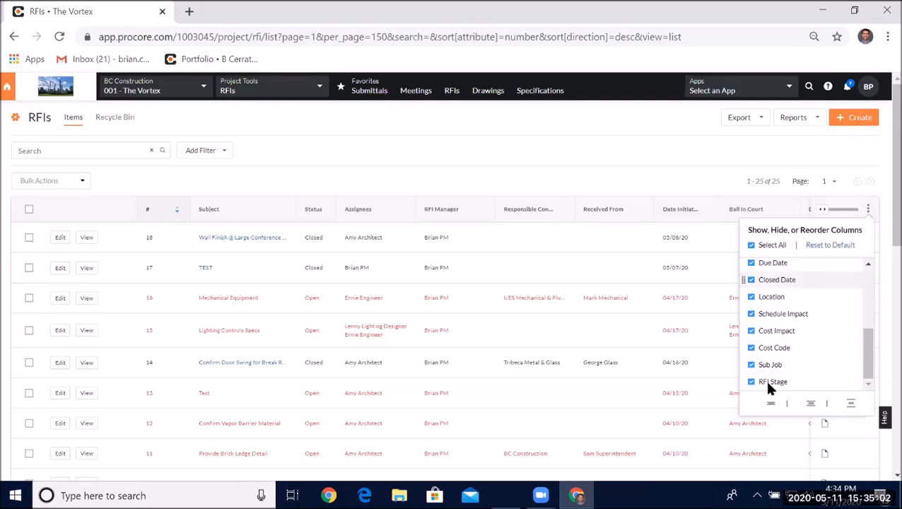
pyautogui.click(626, 164)
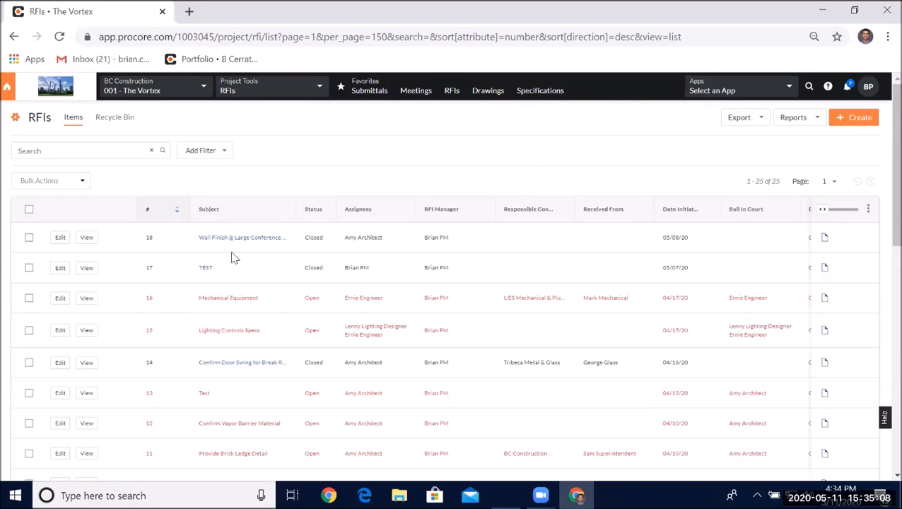
# - Review the RFI list and its column options
pyautogui.scroll(-3, 233, 257)
pyautogui.scroll(-6, 234, 257)
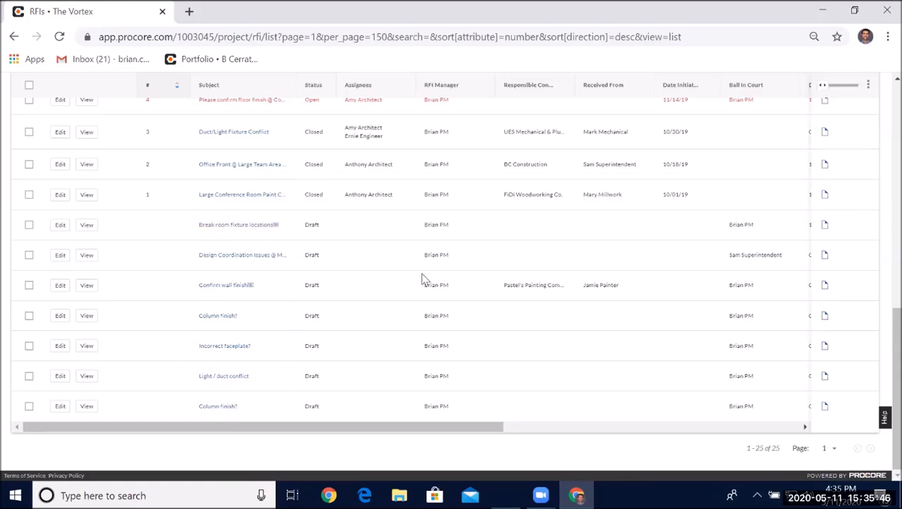
pyautogui.scroll(8, 422, 279)
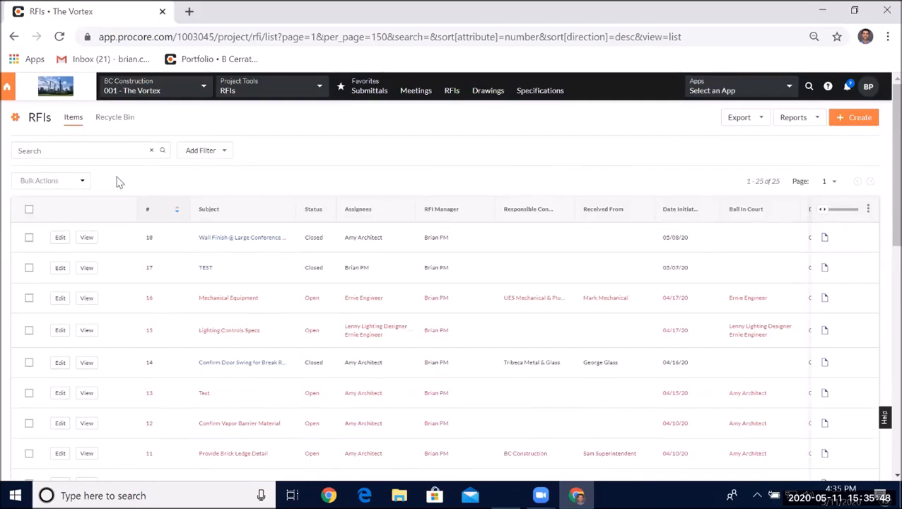
pyautogui.click(868, 209)
pyautogui.scroll(-5, 791, 343)
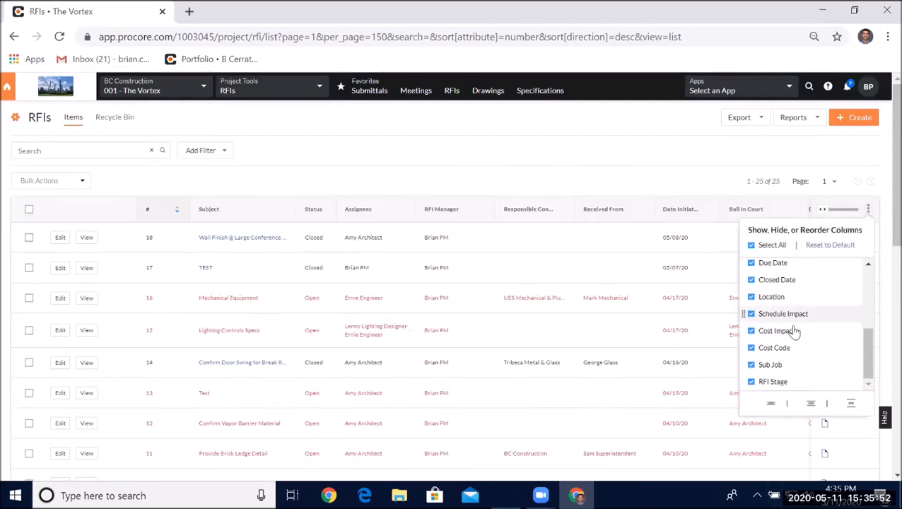
pyautogui.scroll(5, 792, 319)
pyautogui.click(326, 159)
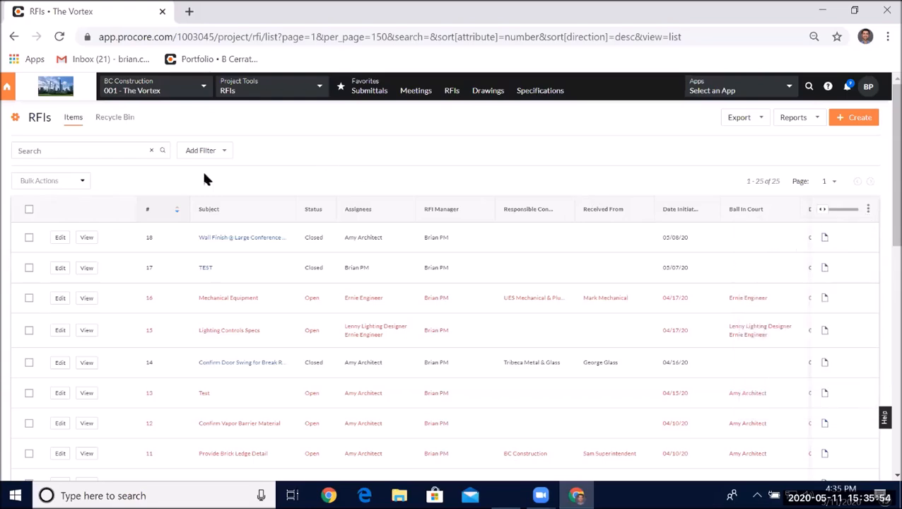
# - Filter the RFI list by Status to show only Open RFIs
pyautogui.click(214, 157)
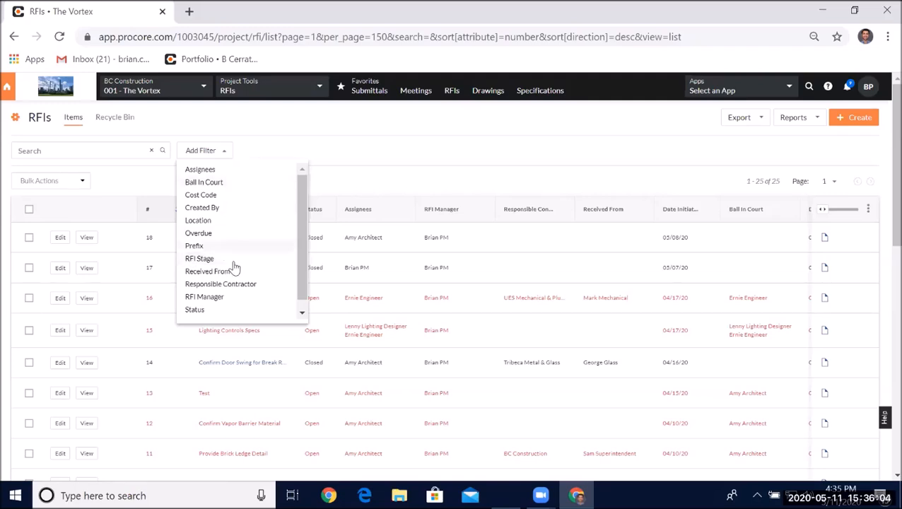
pyautogui.scroll(-1, 232, 263)
pyautogui.click(229, 304)
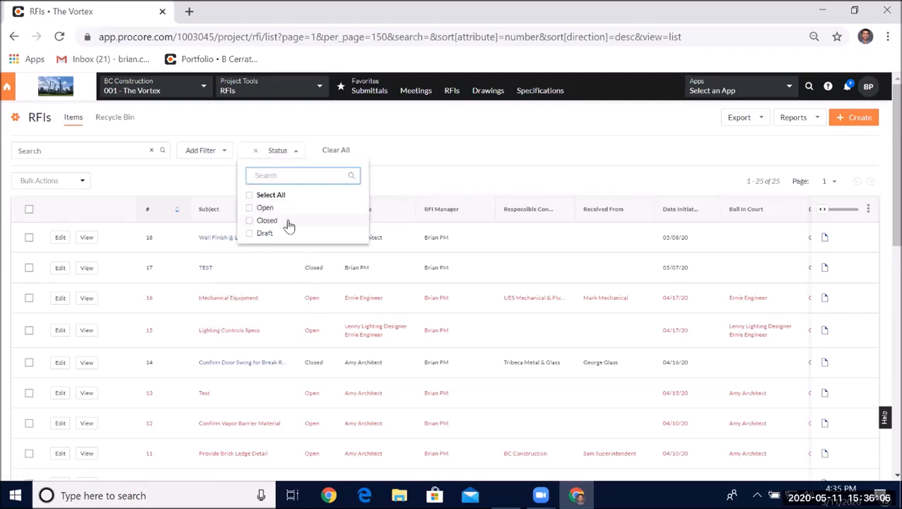
pyautogui.click(250, 207)
pyautogui.click(504, 174)
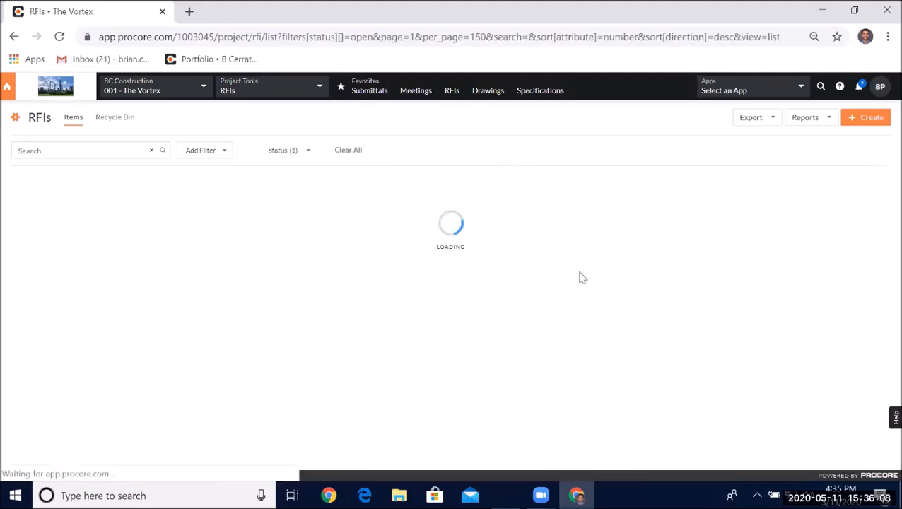
pyautogui.scroll(-1, 311, 382)
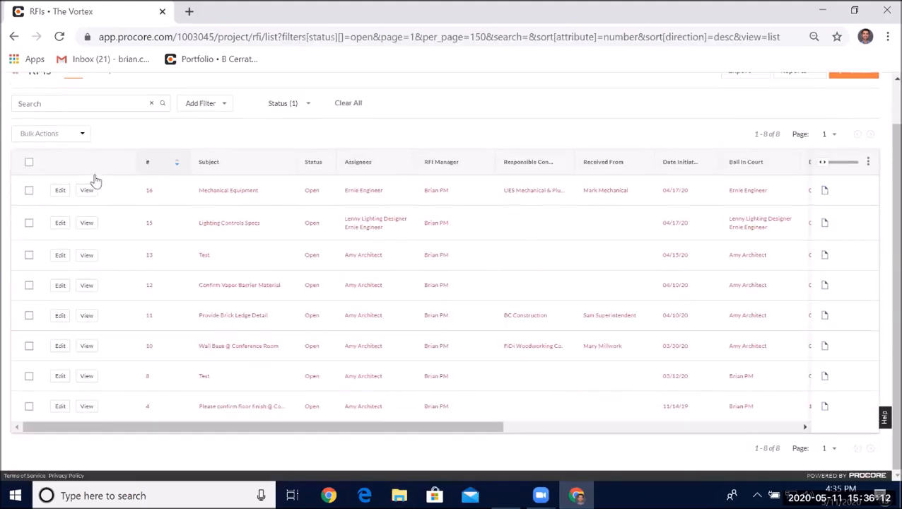
pyautogui.scroll(1, 95, 178)
# - Change the Status filter to Draft only, then clear all filters
pyautogui.click(267, 151)
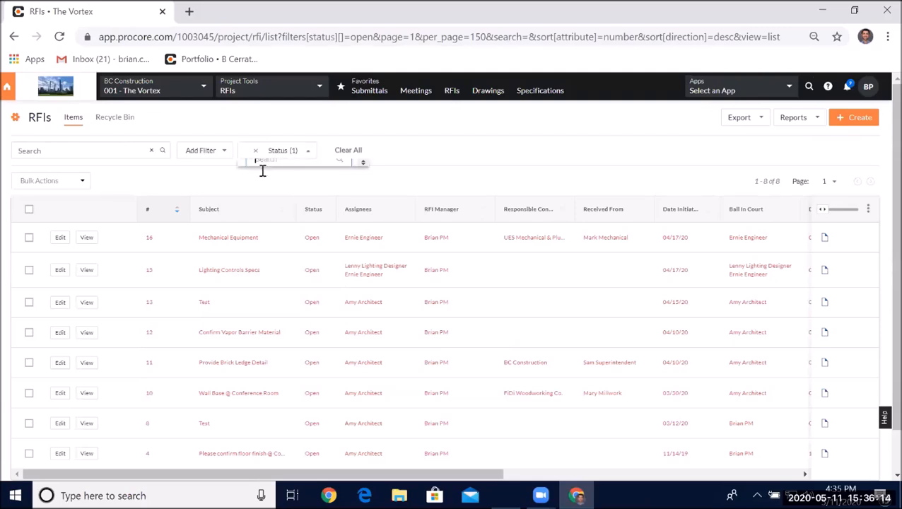
pyautogui.click(249, 207)
pyautogui.click(250, 234)
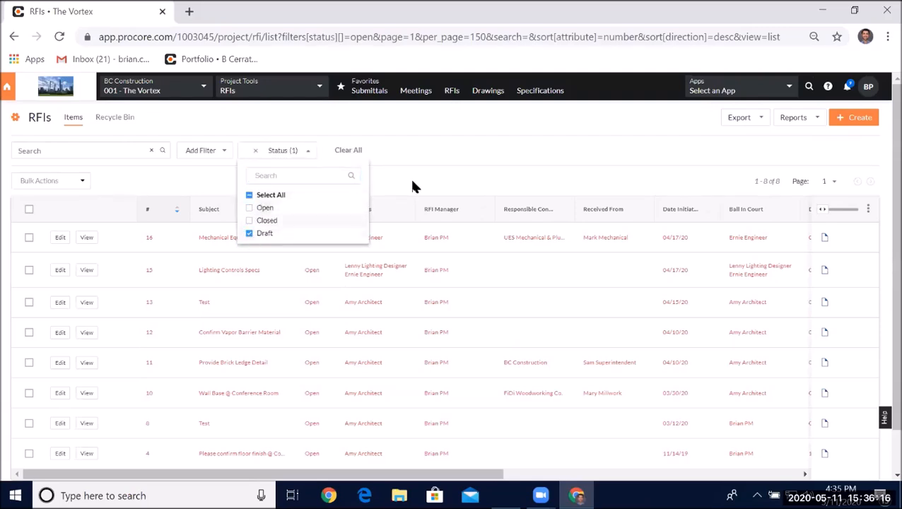
pyautogui.click(409, 176)
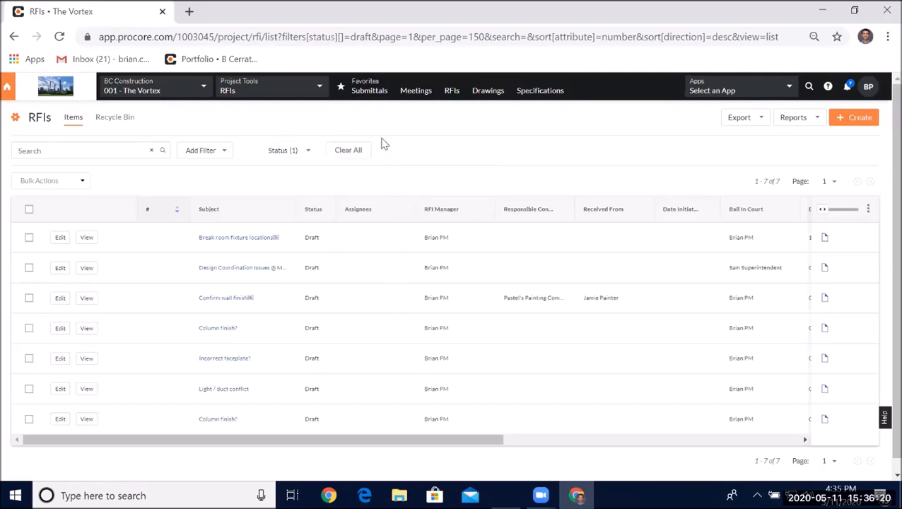
pyautogui.click(349, 153)
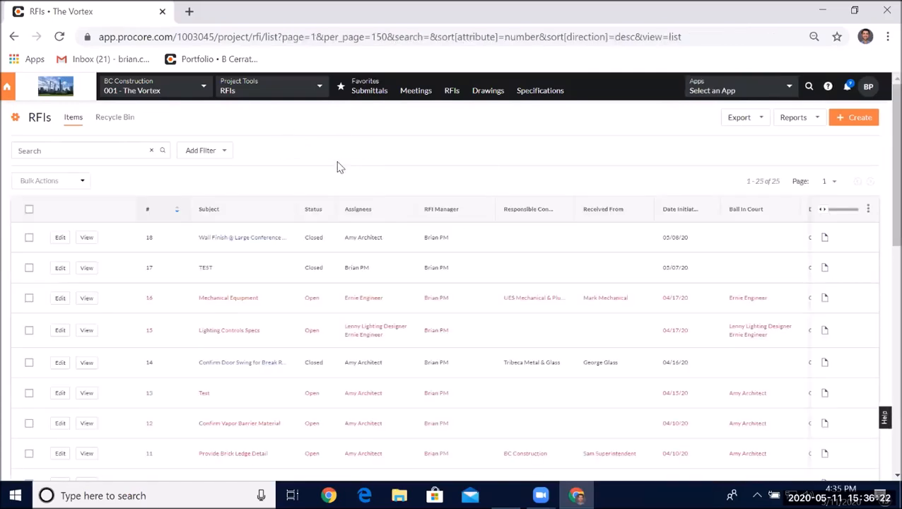
# - Open the RFI tool's settings page and review the RFI Manager options
pyautogui.click(17, 118)
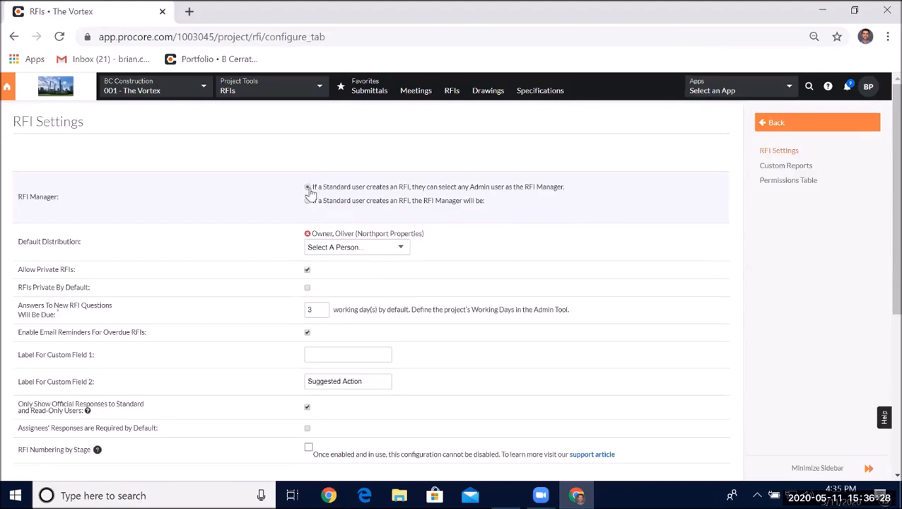
pyautogui.moveTo(310, 187); pyautogui.dragTo(385, 190)
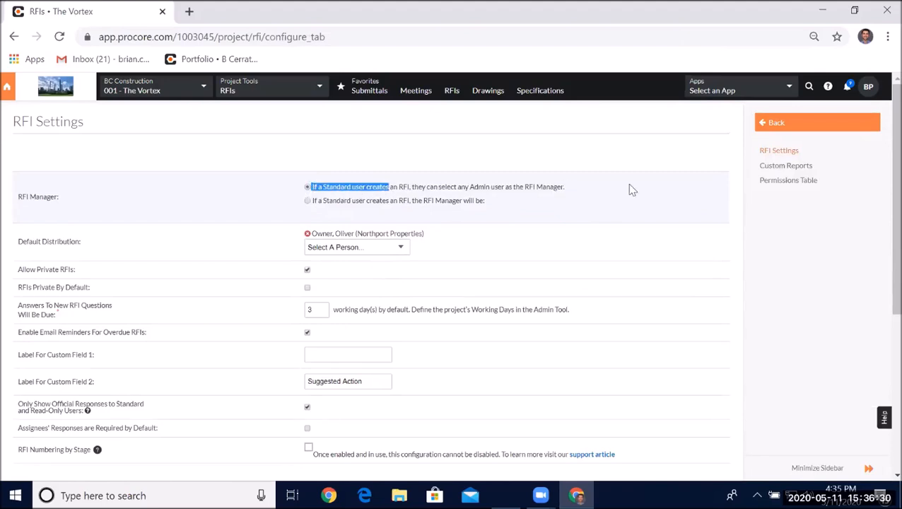
pyautogui.click(457, 215)
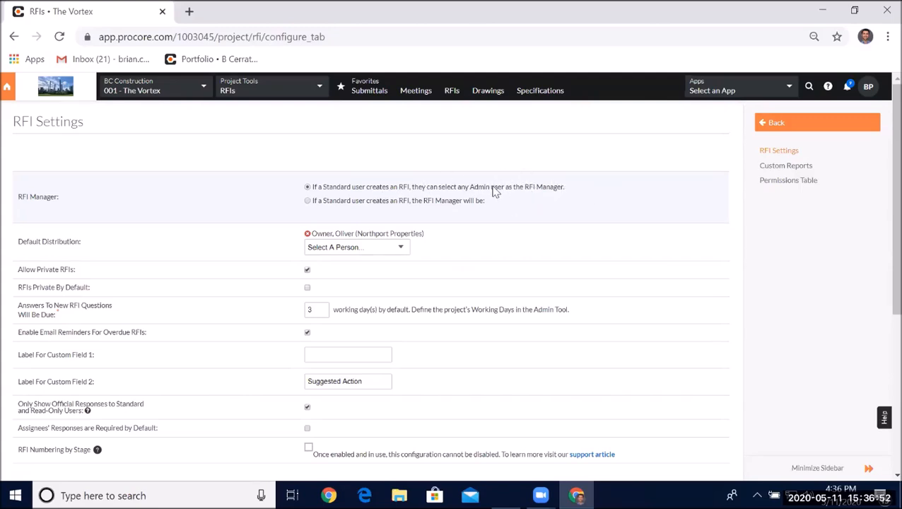
# - Try assigning a fixed RFI Manager, then restore the option letting Standard users pick any Admin
pyautogui.click(308, 201)
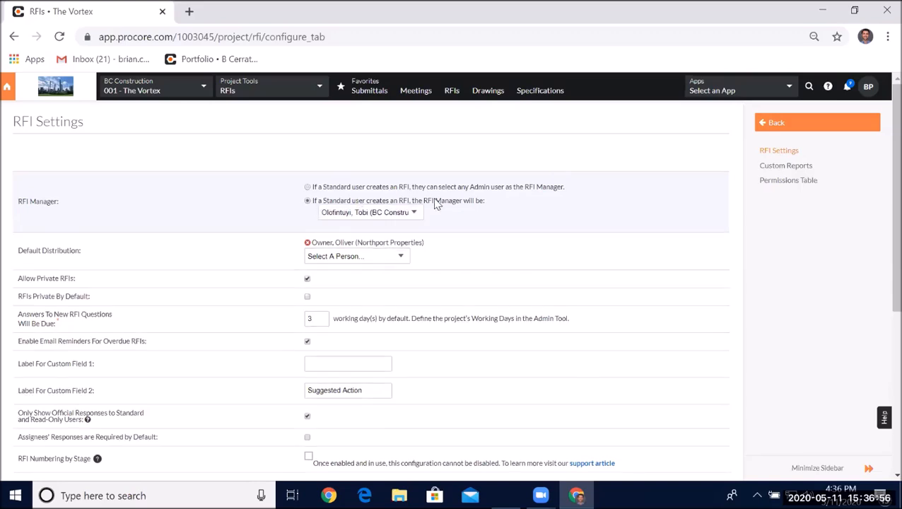
pyautogui.click(413, 211)
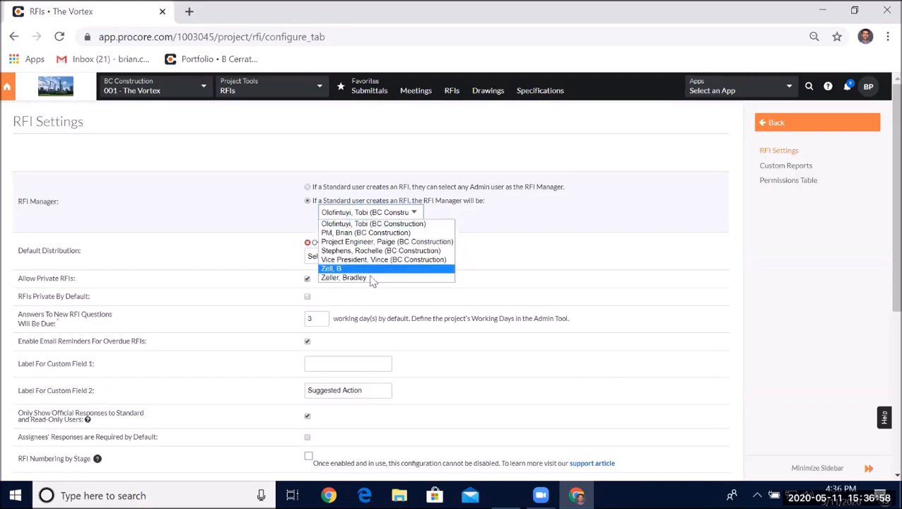
pyautogui.click(307, 187)
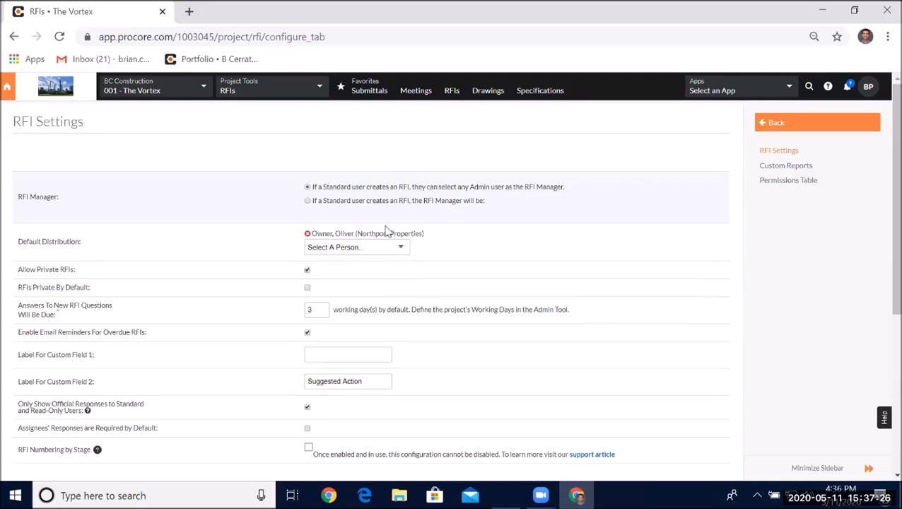
# - Open the RFIs list in a new tab and view RFI #16, Mechanical Equipment
pyautogui.rightClick(448, 97)
pyautogui.click(480, 103)
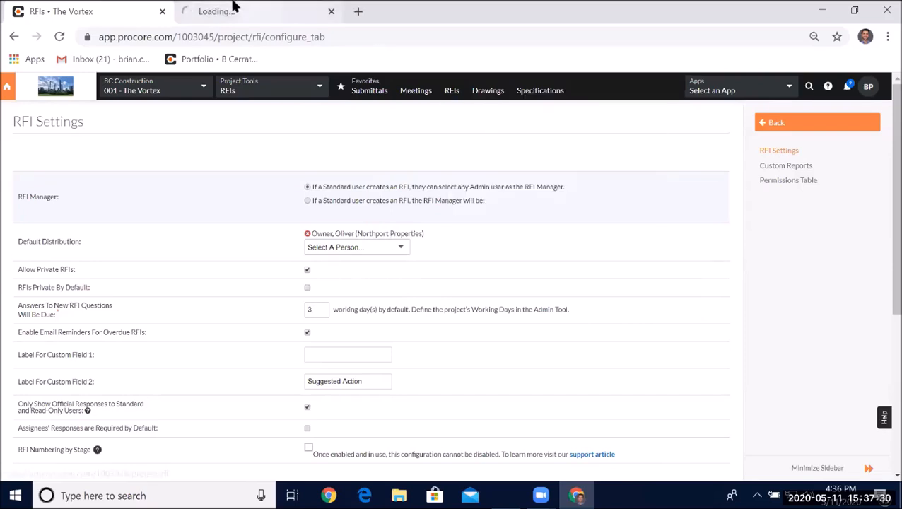
pyautogui.click(234, 11)
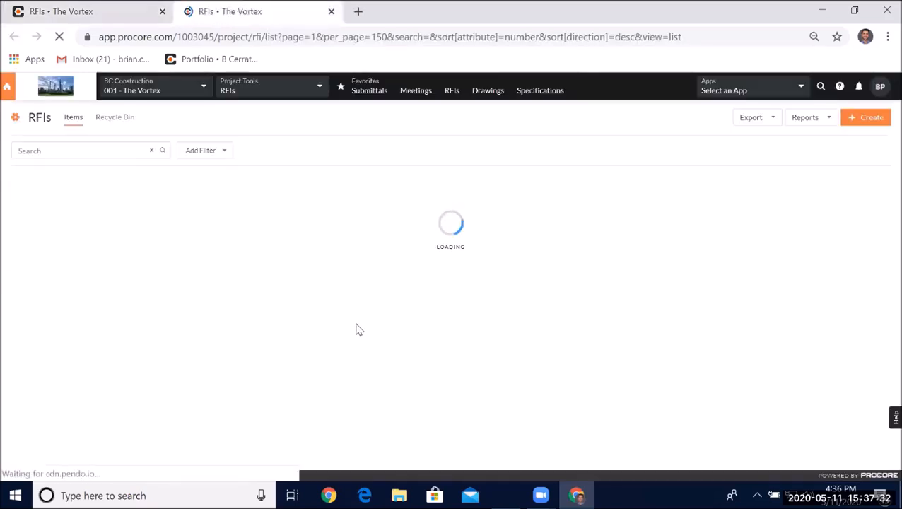
pyautogui.click(86, 298)
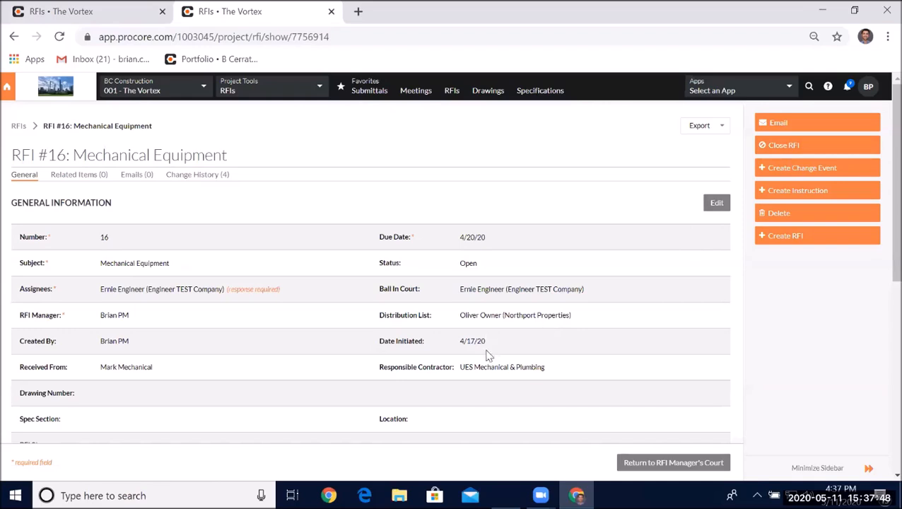
# - Return to the RFI settings tab and review the due-date and overdue email reminder options
pyautogui.click(94, 10)
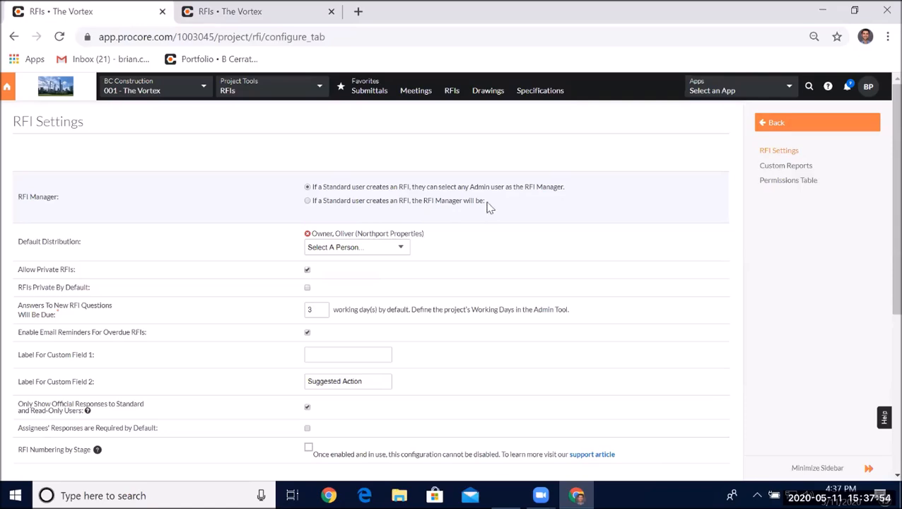
pyautogui.scroll(-3, 485, 202)
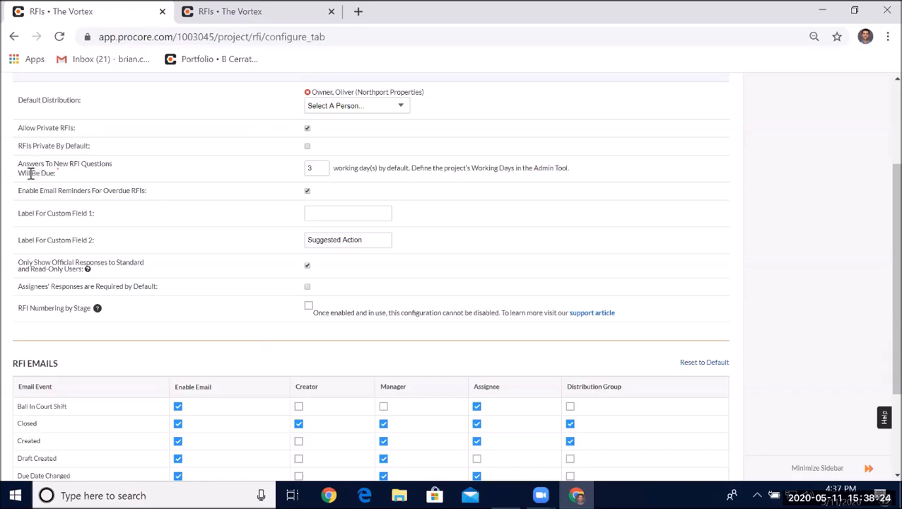
pyautogui.moveTo(18, 167); pyautogui.dragTo(95, 173)
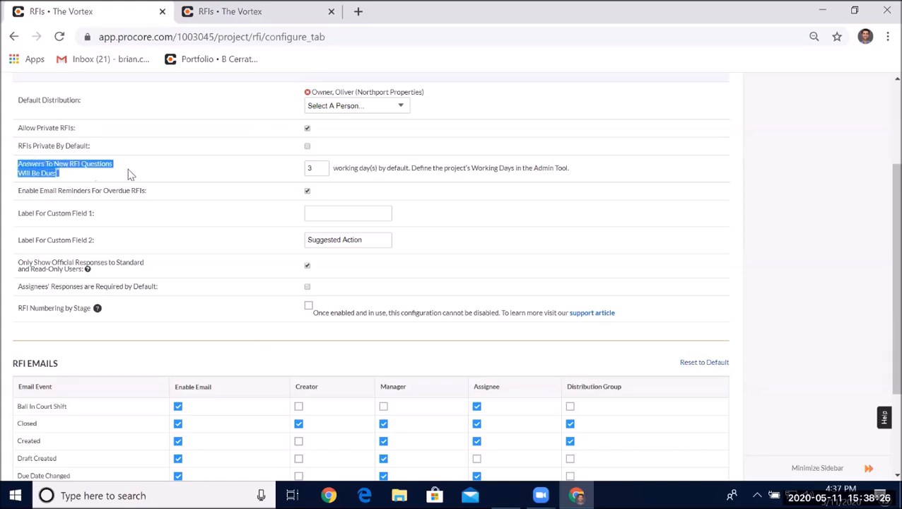
pyautogui.click(220, 175)
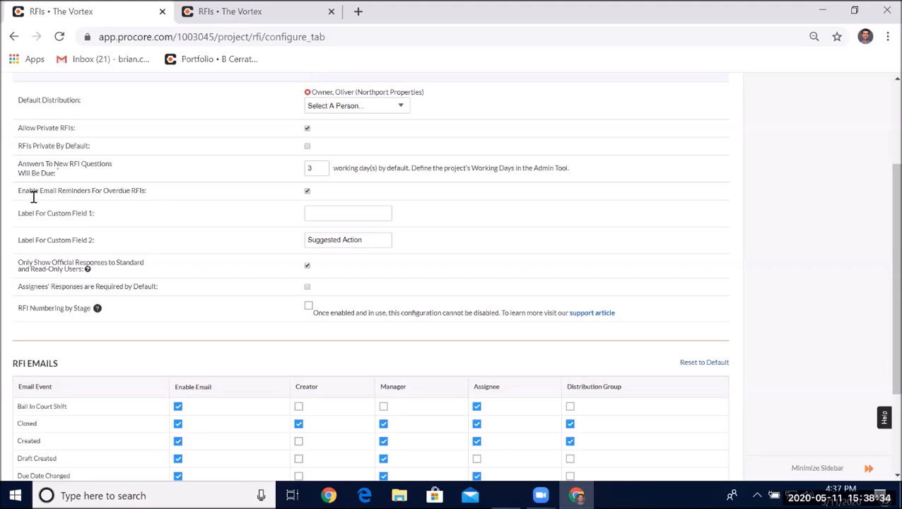
pyautogui.moveTo(31, 193); pyautogui.dragTo(161, 195)
pyautogui.click(196, 200)
pyautogui.scroll(-1, 197, 200)
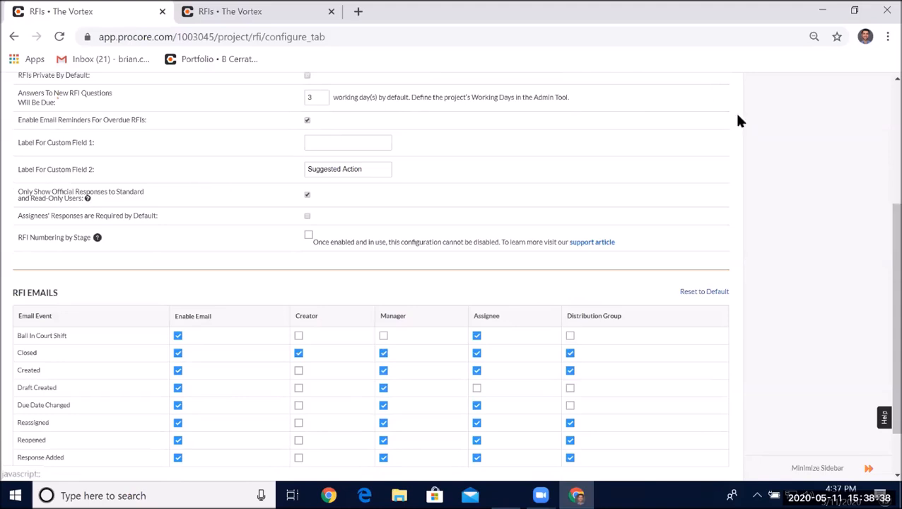
pyautogui.scroll(-1, 180, 127)
pyautogui.scroll(1, 171, 125)
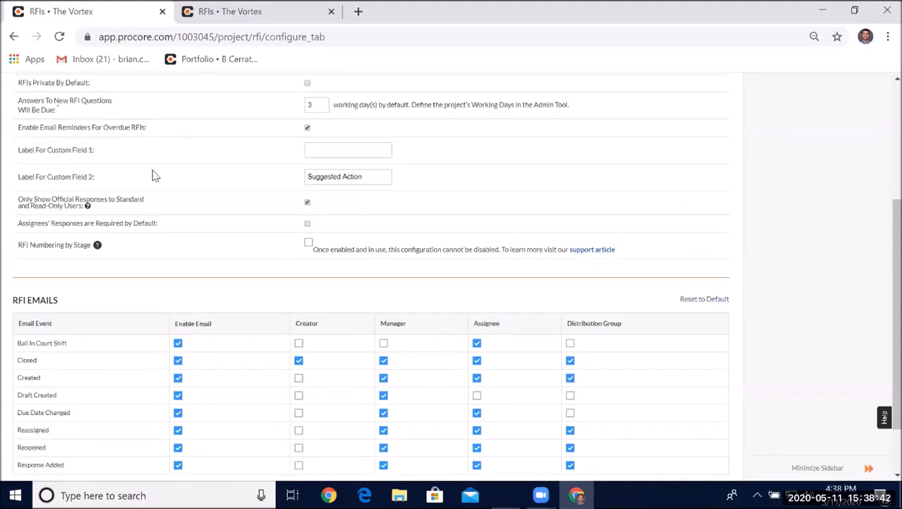
# - Set the label for Custom Field 1 to Suggested Action
pyautogui.click(320, 159)
pyautogui.moveTo(347, 181); pyautogui.dragTo(338, 239)
pyautogui.click(414, 194)
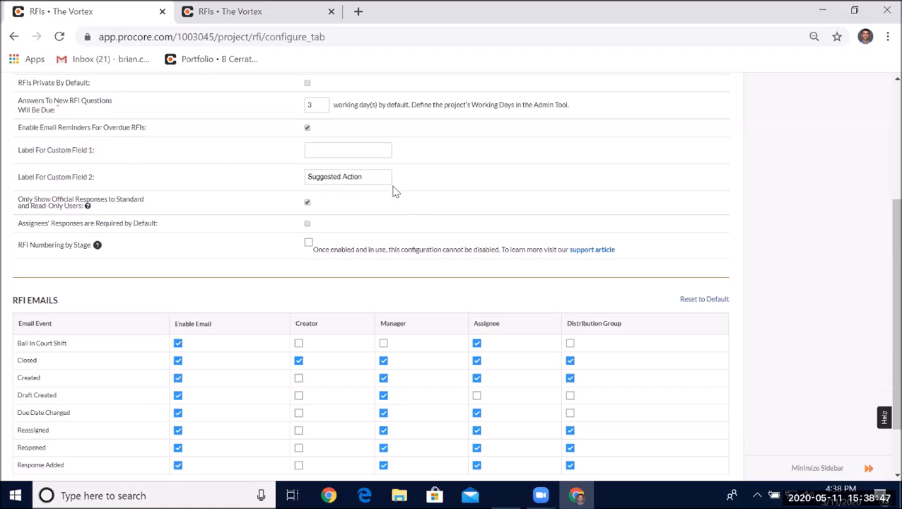
pyautogui.click(330, 146)
pyautogui.write('Suggested')
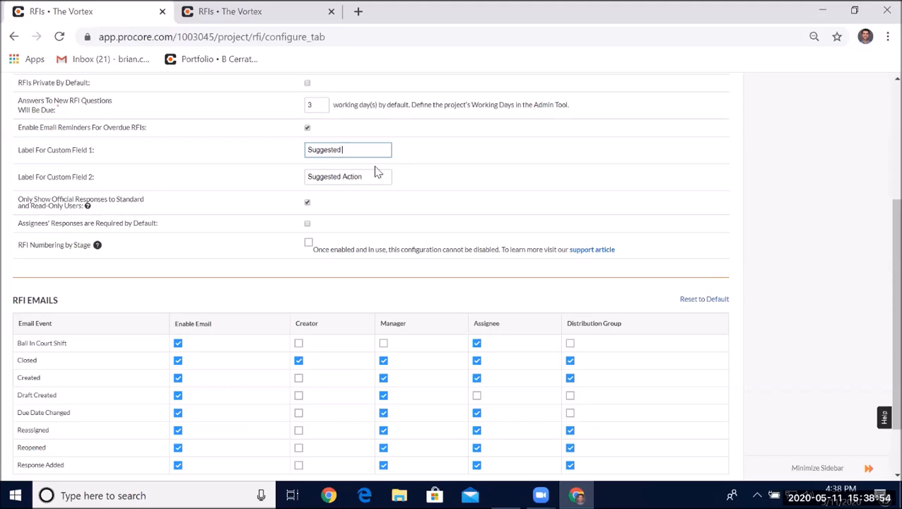
pyautogui.write(' Action')
pyautogui.click(425, 175)
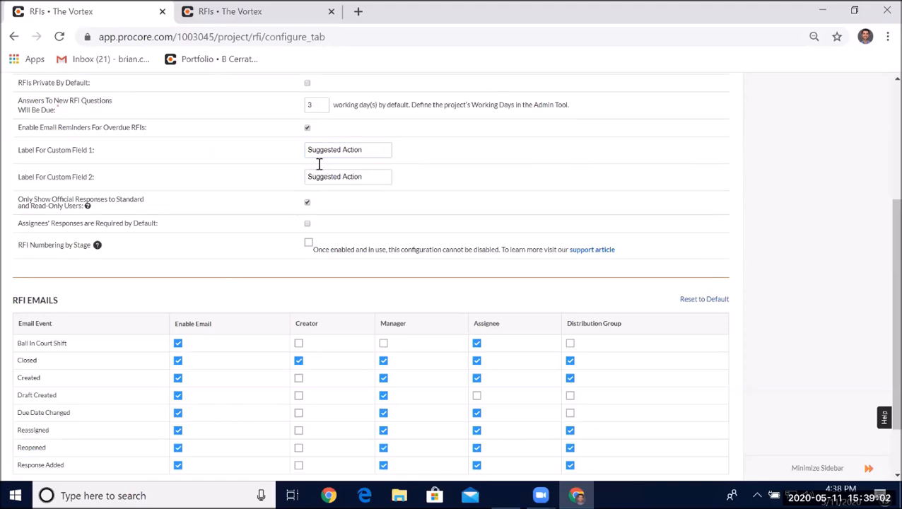
# - Review the option showing only official responses to Standard and Read-Only users
pyautogui.scroll(-1, 324, 152)
pyautogui.scroll(-1, 324, 154)
pyautogui.moveTo(18, 128); pyautogui.dragTo(98, 138)
pyautogui.click(216, 146)
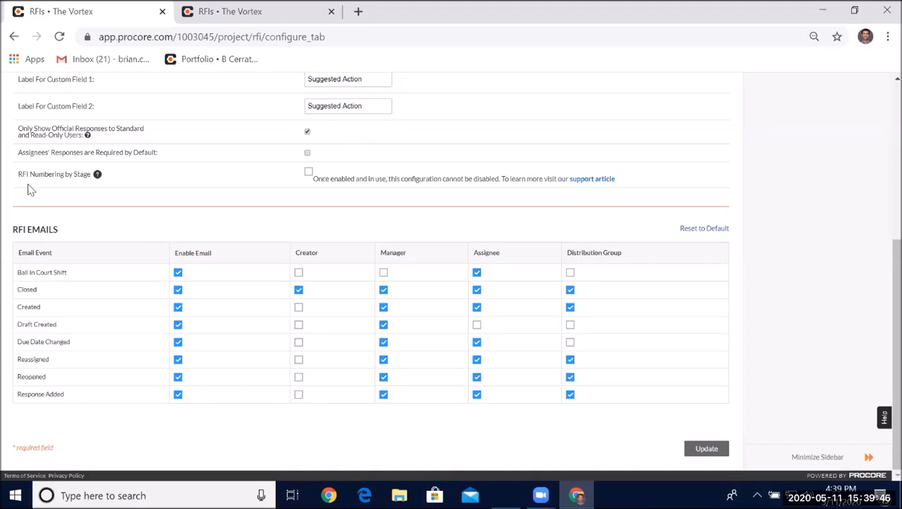
# - Try enabling RFI numbering by stage with prefixes BID for Bidding, CON for Course of Construction and WAR for Warranty
pyautogui.click(309, 171)
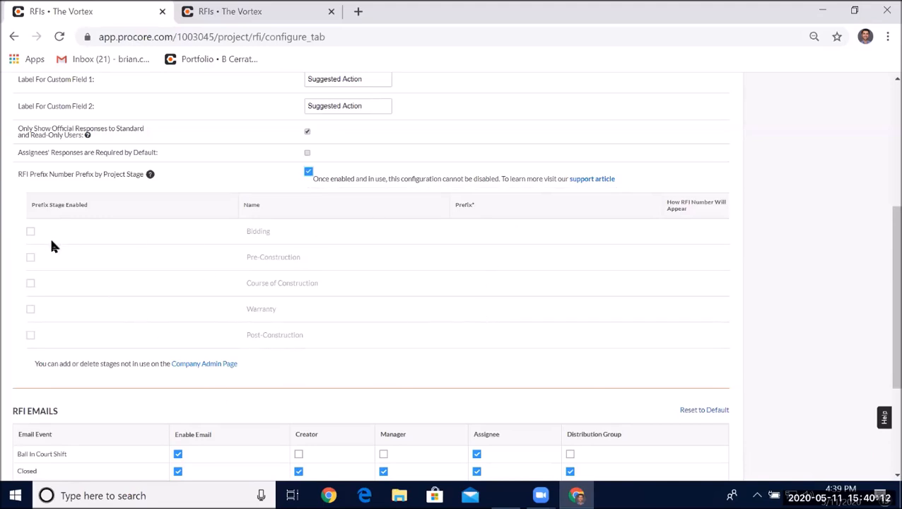
pyautogui.click(30, 231)
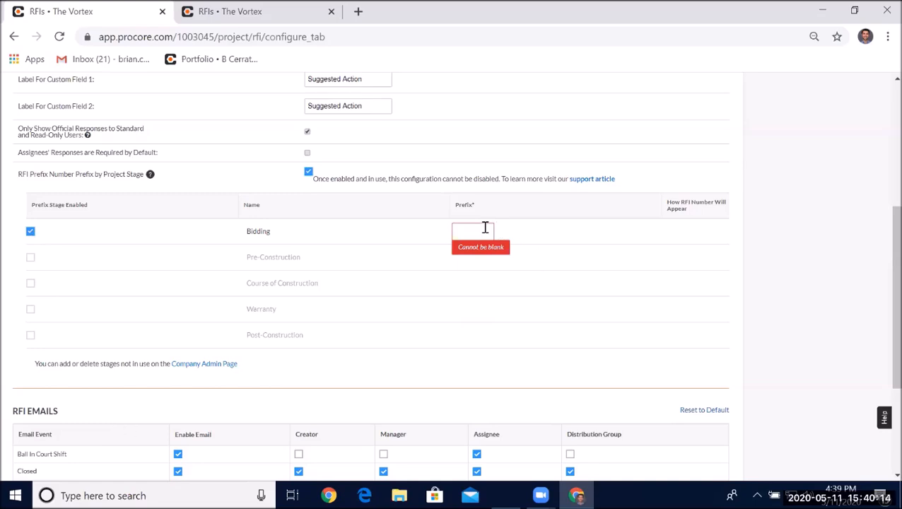
pyautogui.write('BID')
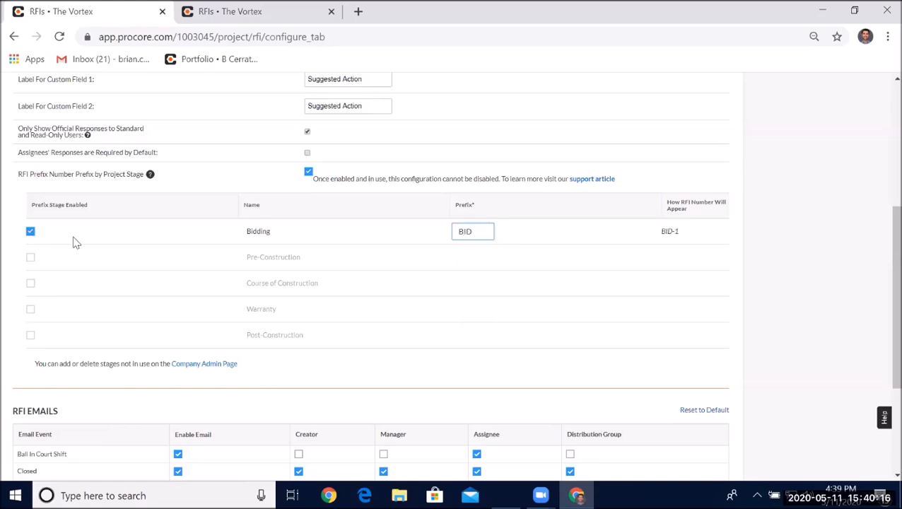
pyautogui.click(30, 283)
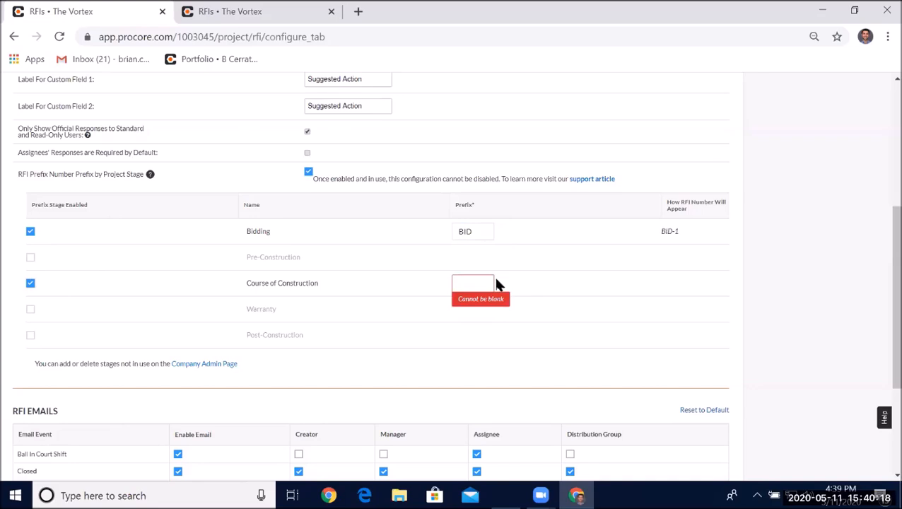
pyautogui.click(477, 281)
pyautogui.write('CON')
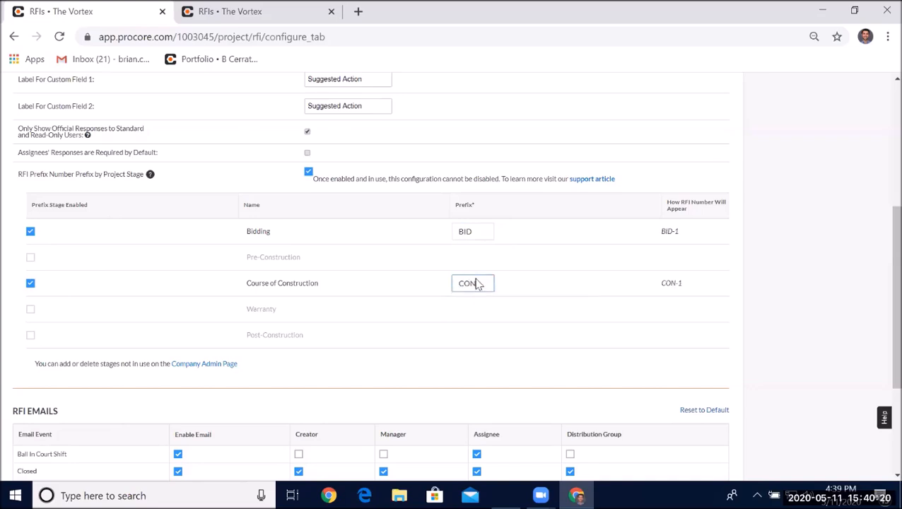
pyautogui.click(31, 310)
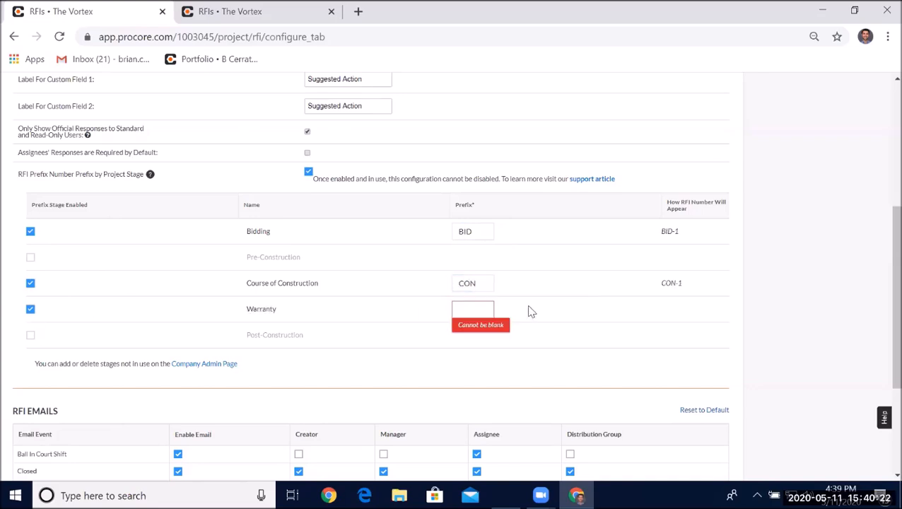
pyautogui.write('WAR')
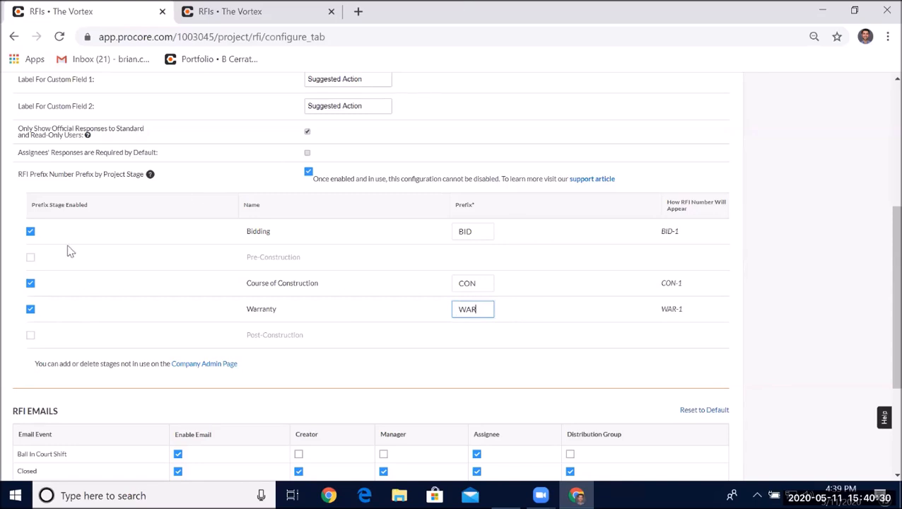
# - Clear the Course of Construction, Warranty and Bidding prefixes and turn RFI numbering by stage back off
pyautogui.click(30, 283)
pyautogui.click(30, 308)
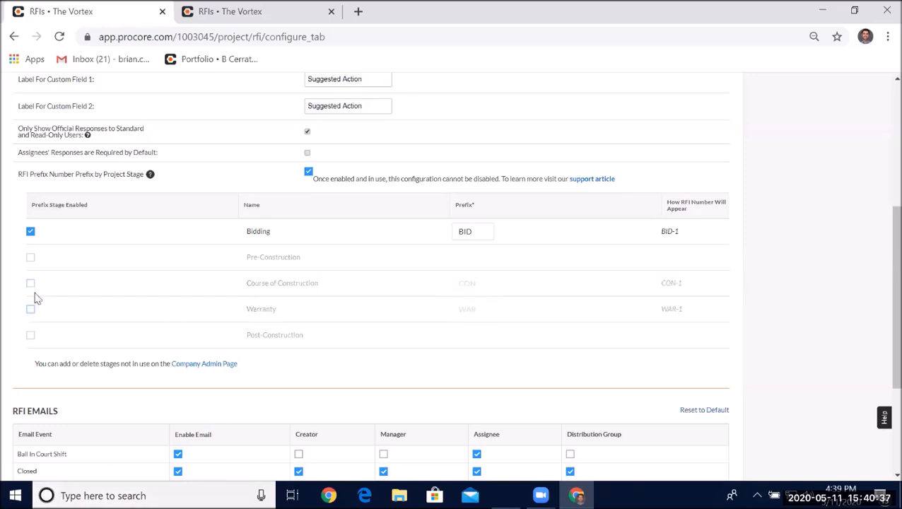
pyautogui.click(30, 232)
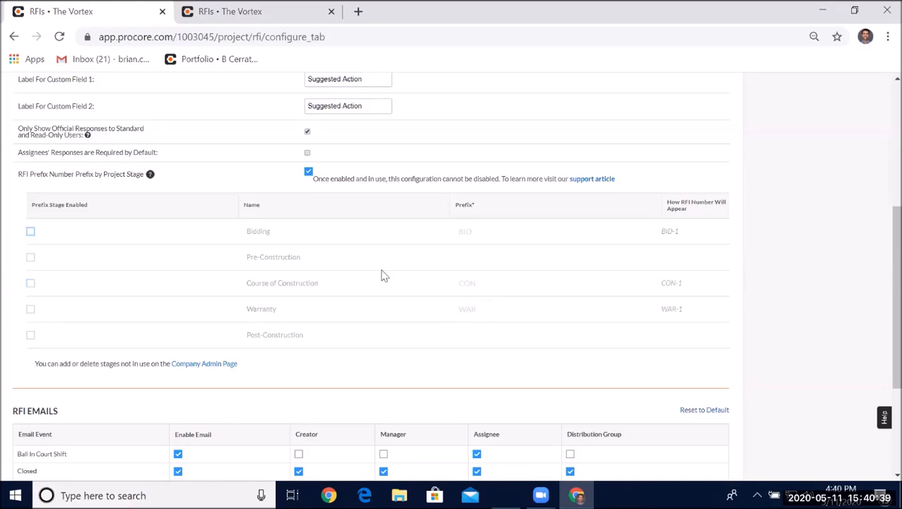
pyautogui.click(309, 173)
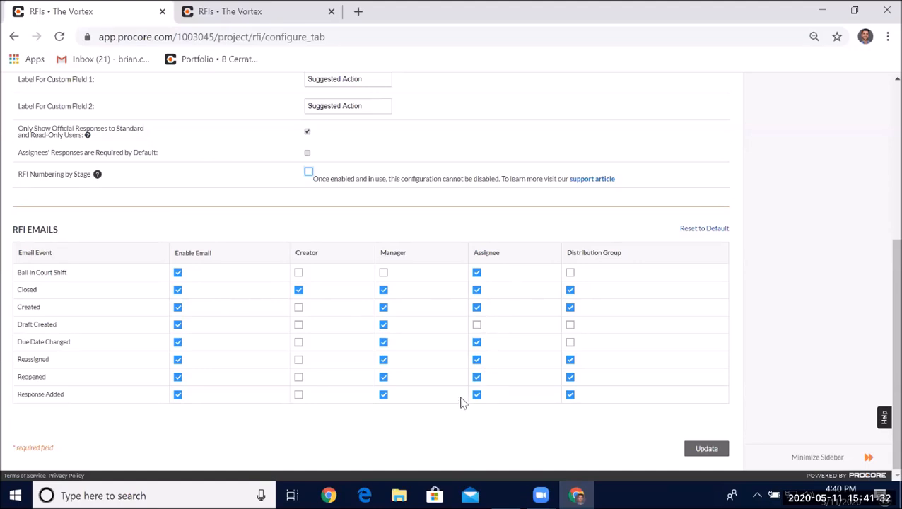
# - Turn off Distribution Group emails for the Reassigned, Reopened and Response Added events
pyautogui.click(476, 327)
pyautogui.click(476, 327)
pyautogui.click(571, 360)
pyautogui.click(570, 377)
pyautogui.click(570, 394)
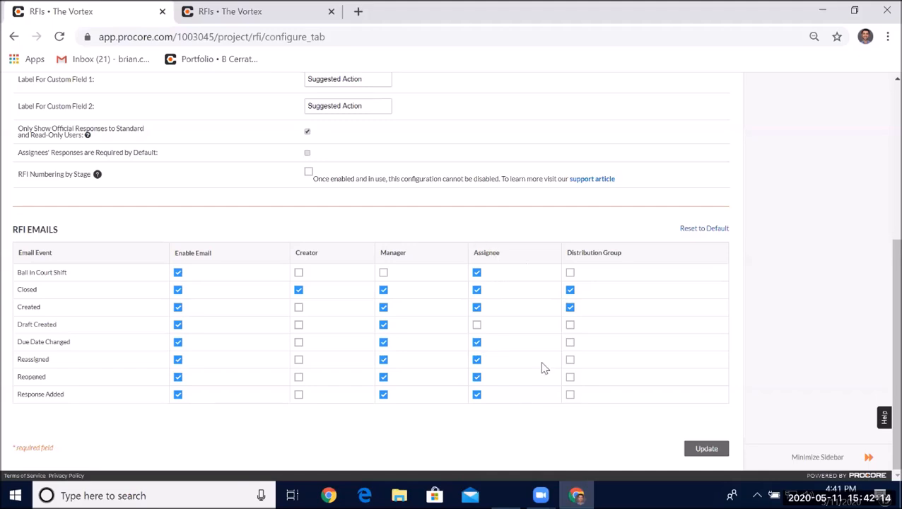
# - Go back to the RFIs list and start creating a new RFI
pyautogui.scroll(4, 501, 223)
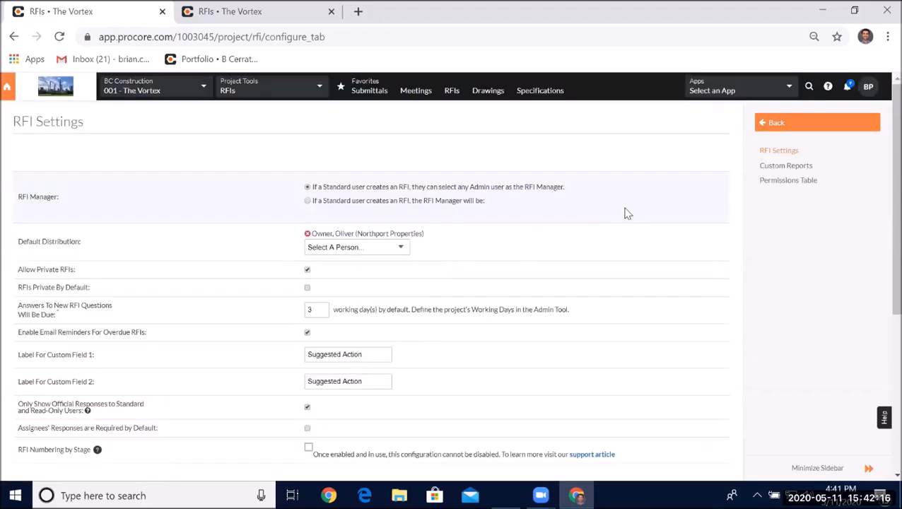
pyautogui.click(806, 122)
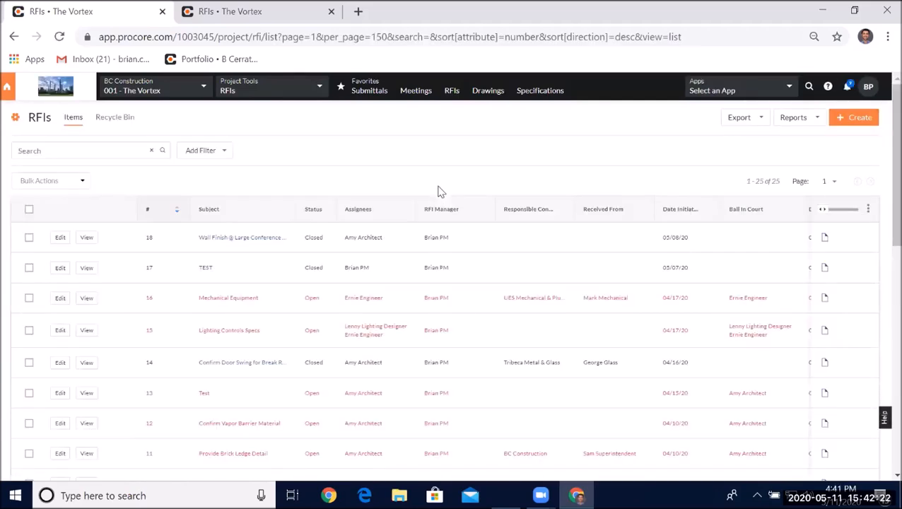
pyautogui.click(841, 119)
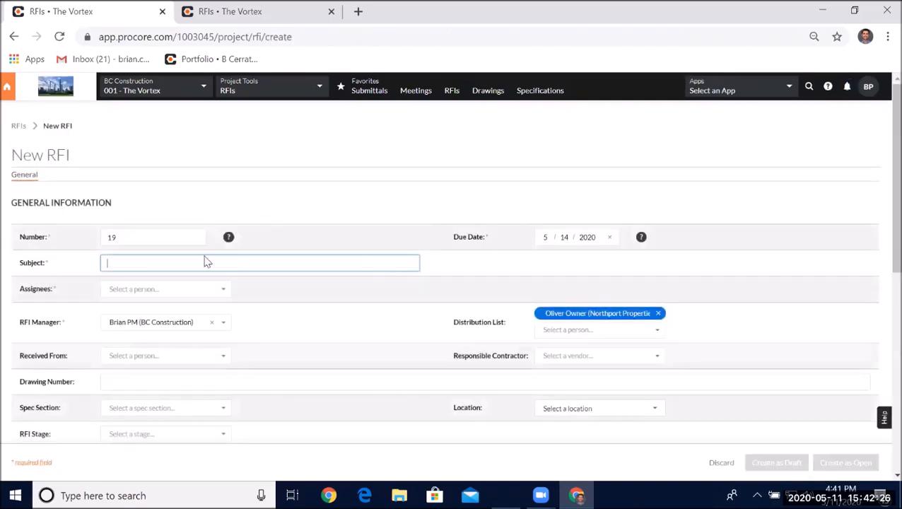
# - Set the new RFI's Received From person to the Big Apple Drywall contact
pyautogui.scroll(-1, 394, 242)
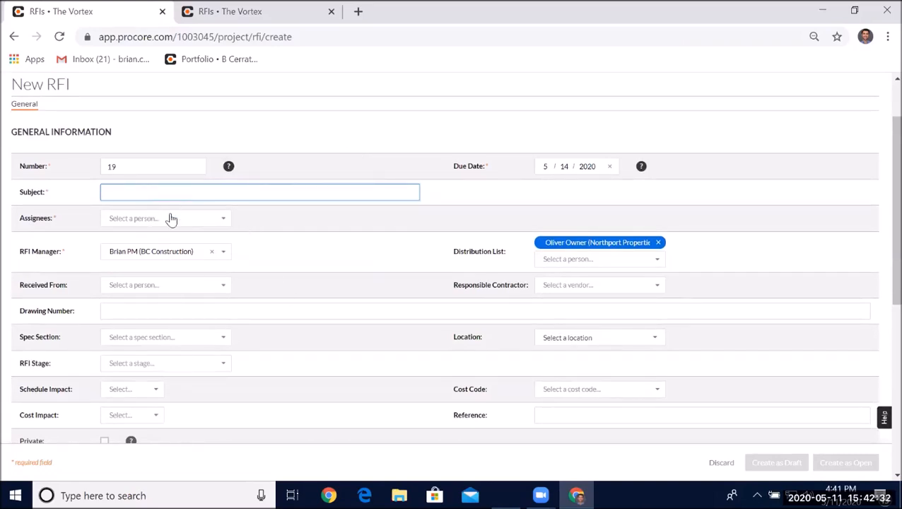
pyautogui.scroll(-1, 188, 241)
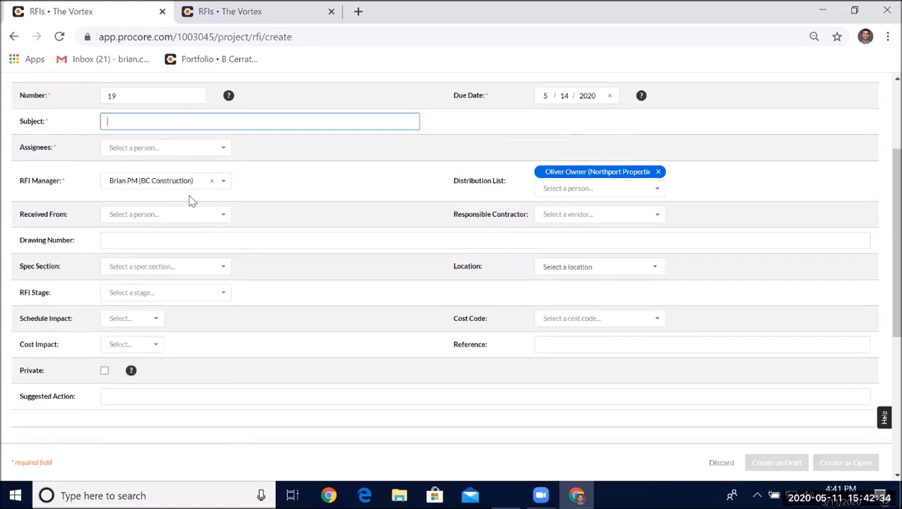
pyautogui.click(171, 215)
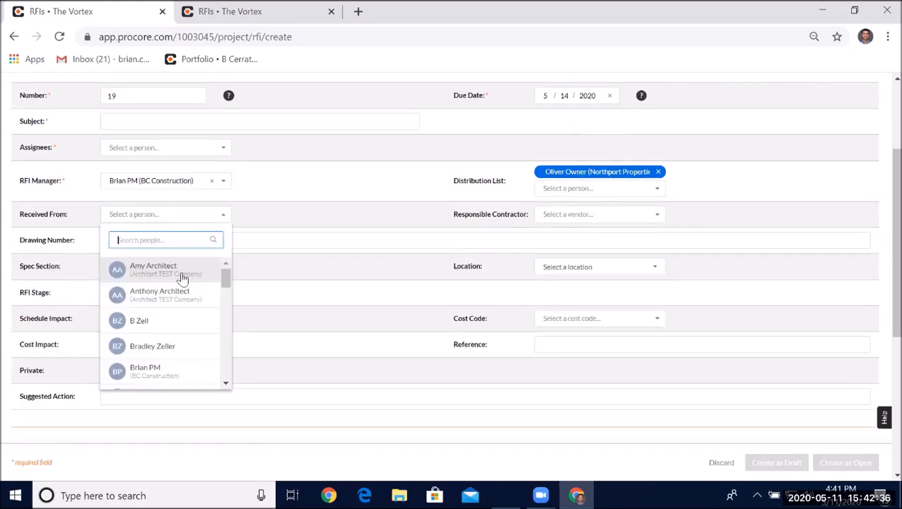
pyautogui.click(162, 124)
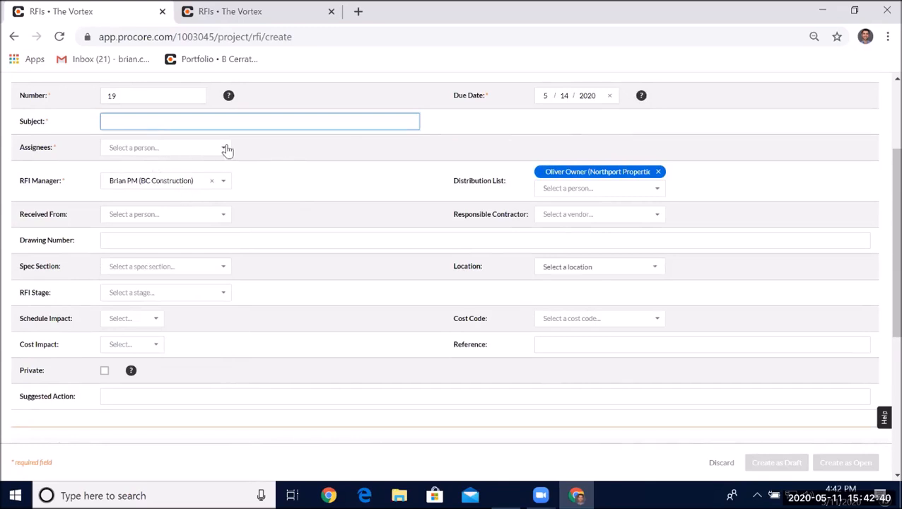
pyautogui.click(224, 149)
pyautogui.click(296, 194)
pyautogui.click(208, 216)
pyautogui.scroll(-3, 170, 332)
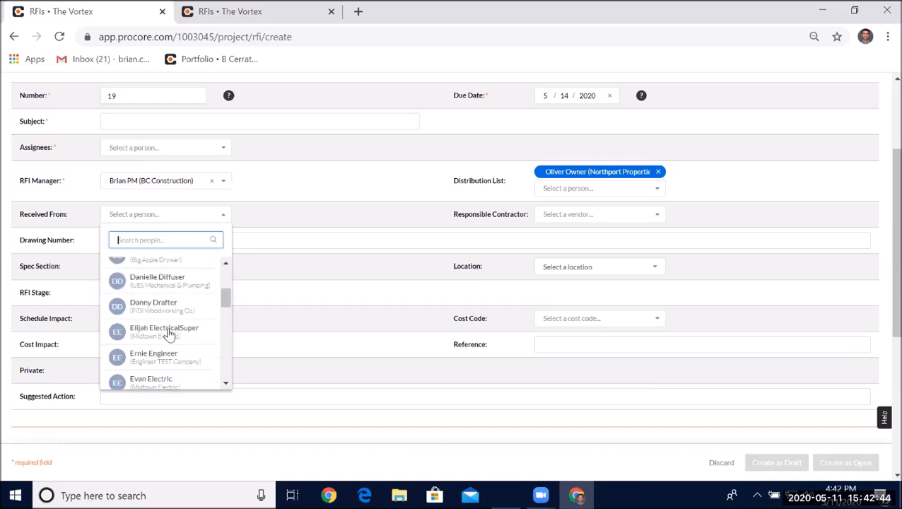
pyautogui.scroll(3, 152, 265)
pyautogui.click(161, 320)
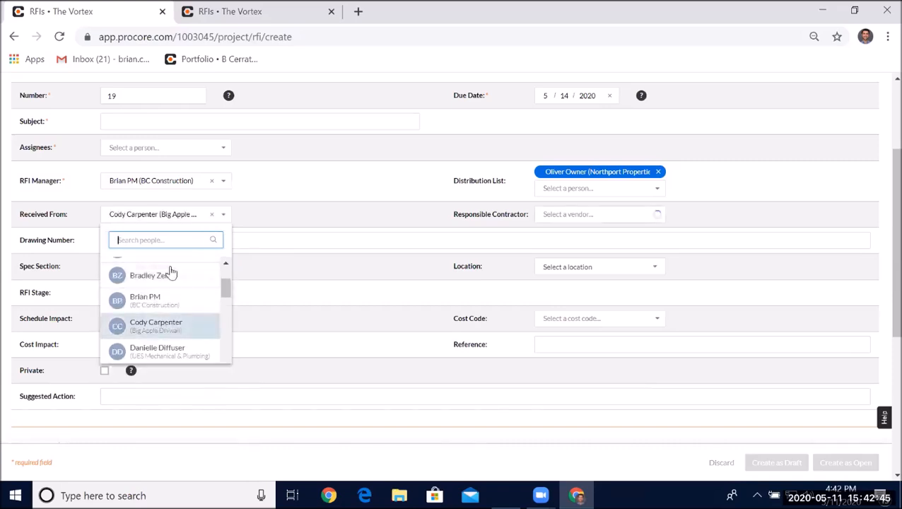
# - Add the Architect TEST Company's architect as the RFI's assignee
pyautogui.click(201, 147)
pyautogui.click(165, 200)
pyautogui.click(288, 156)
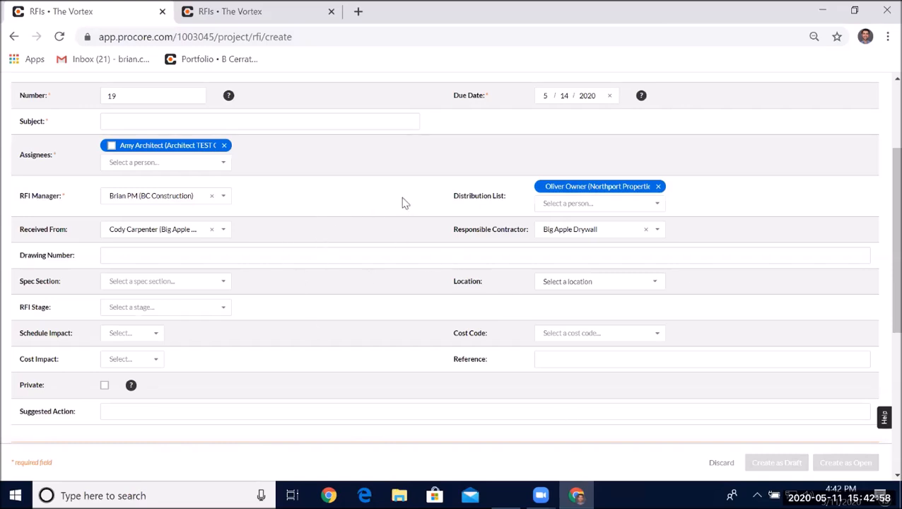
# - Enter TEST as the RFI's subject
pyautogui.scroll(1, 426, 155)
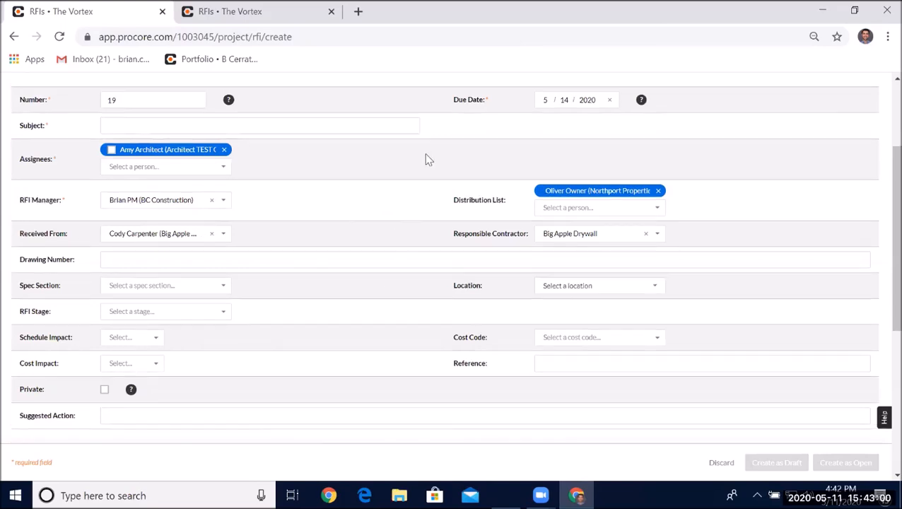
pyautogui.click(121, 189)
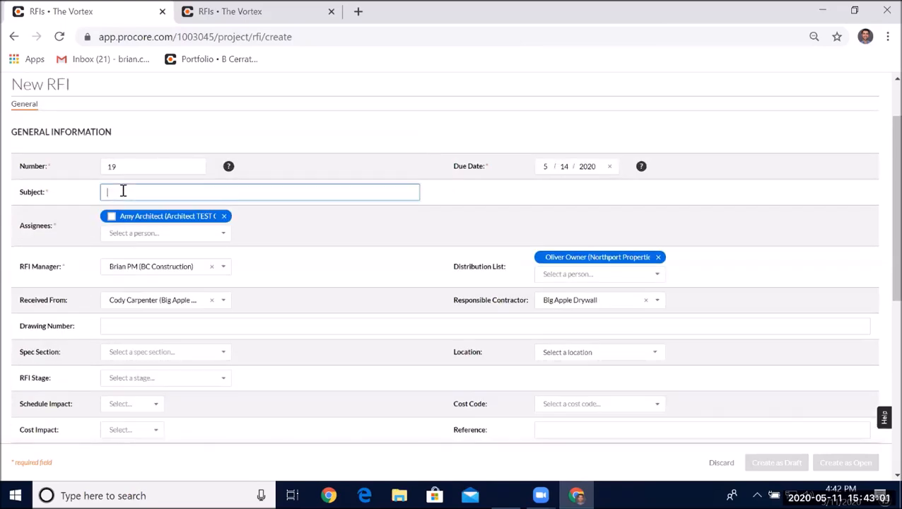
pyautogui.click(181, 234)
pyautogui.click(318, 242)
pyautogui.click(266, 200)
pyautogui.write('TEST')
# - Set the new RFI's Schedule Impact to TBD and its Cost Impact to No
pyautogui.scroll(-1, 422, 209)
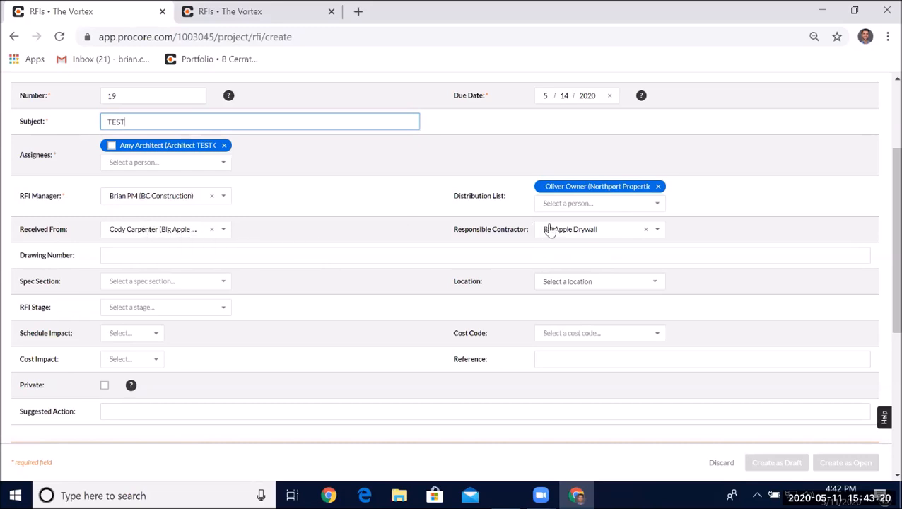
pyautogui.scroll(-3, 294, 225)
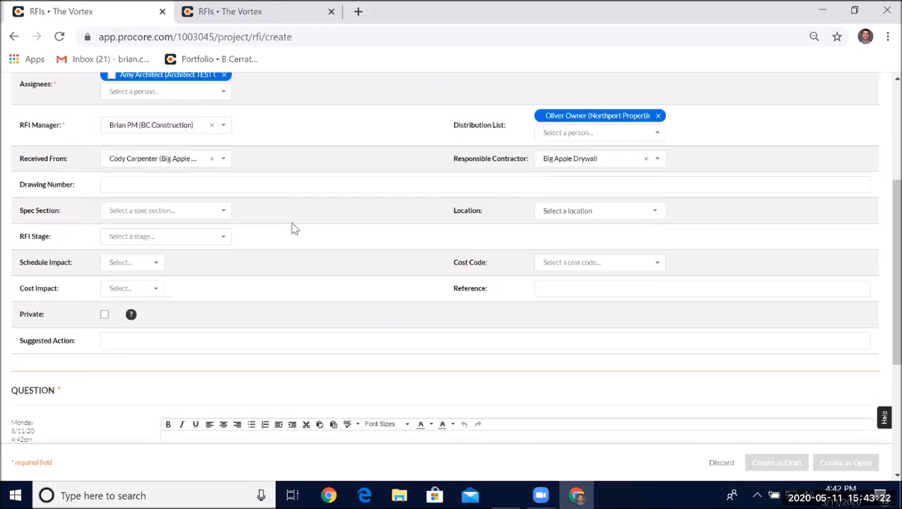
pyautogui.scroll(-1, 294, 223)
pyautogui.click(220, 113)
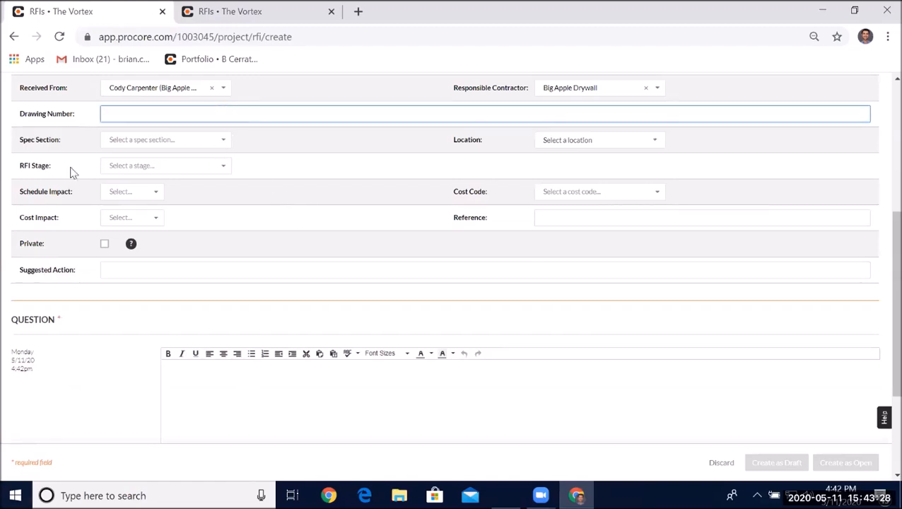
pyautogui.click(205, 144)
pyautogui.click(297, 139)
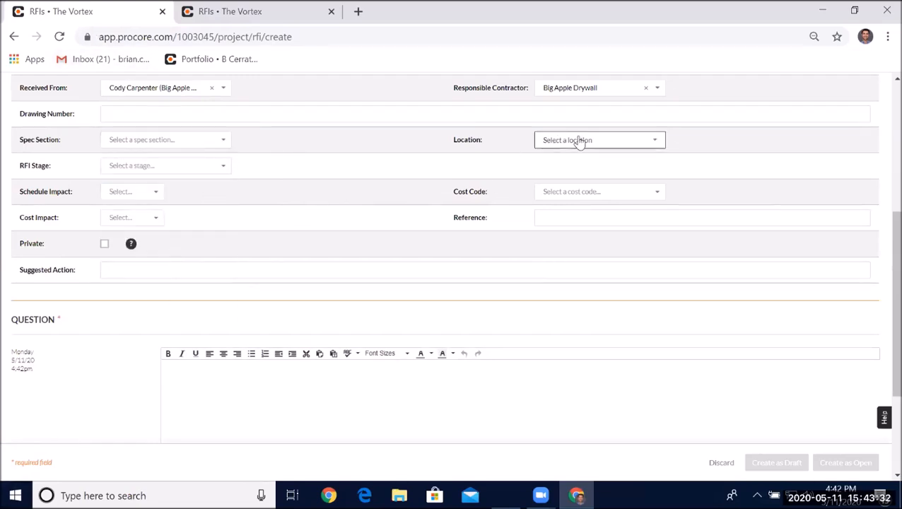
pyautogui.click(107, 193)
pyautogui.click(138, 241)
pyautogui.click(135, 221)
pyautogui.click(135, 253)
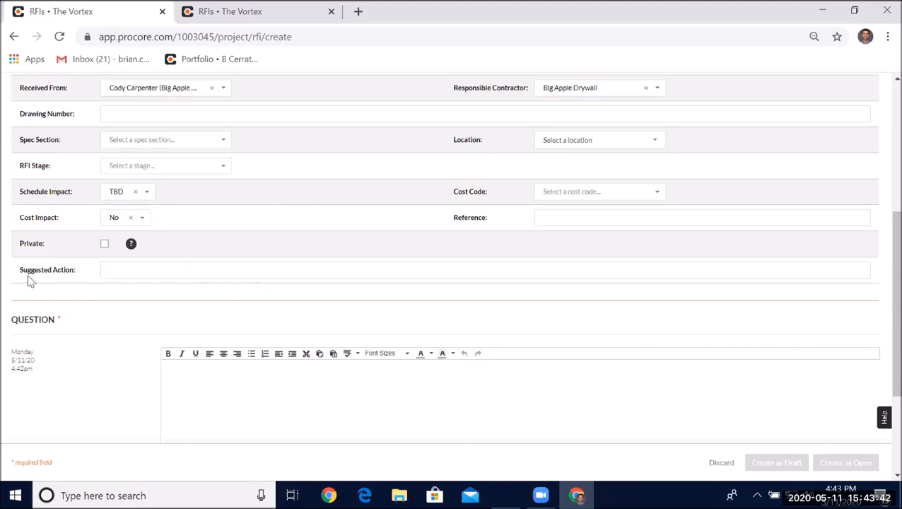
# - Open the RFI settings in the other tab to examine the custom field label behind Suggested Action
pyautogui.moveTo(33, 268); pyautogui.dragTo(76, 270)
pyautogui.click(55, 270)
pyautogui.scroll(-2, 168, 297)
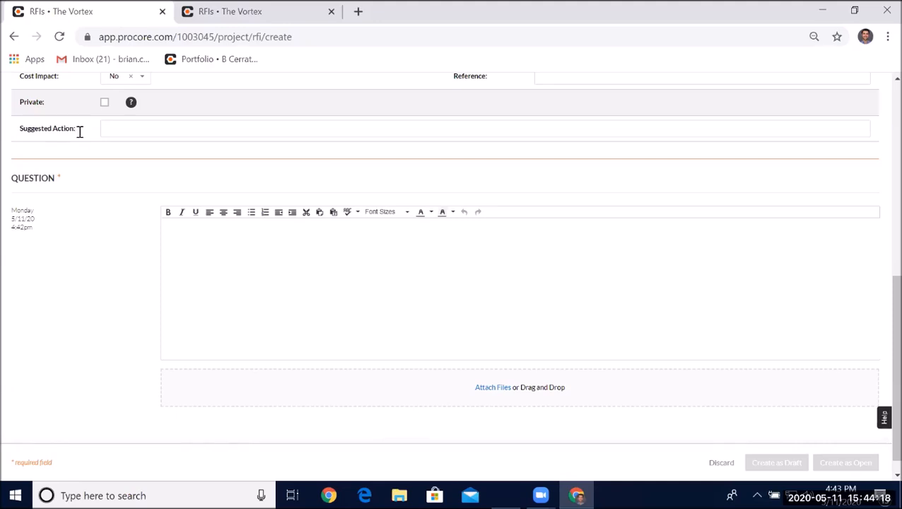
pyautogui.scroll(7, 163, 221)
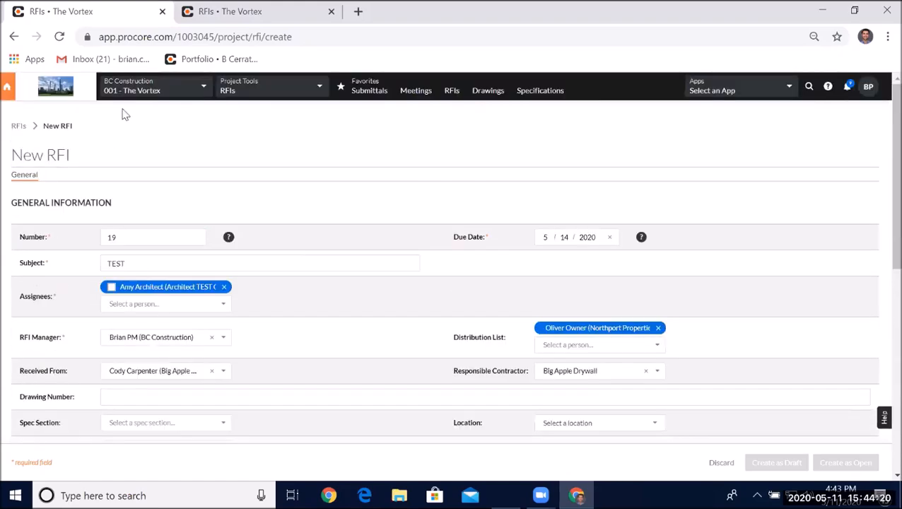
pyautogui.click(240, 12)
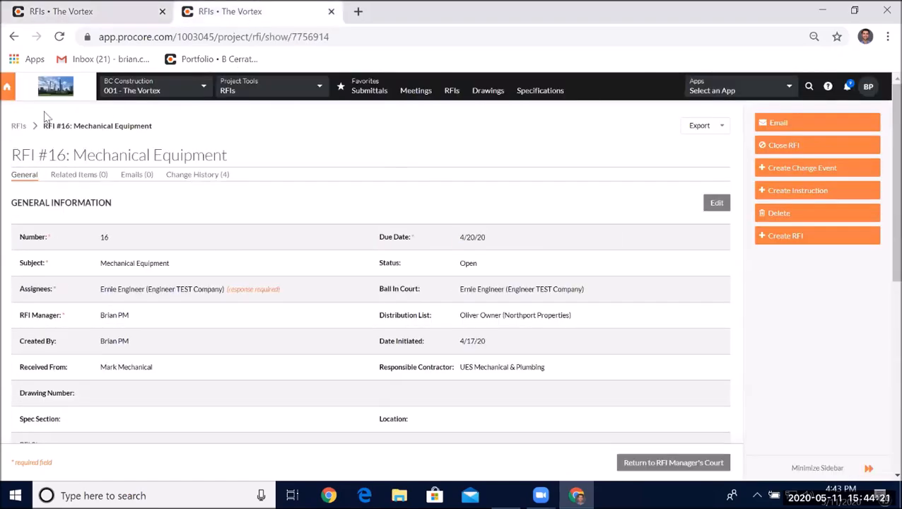
pyautogui.click(452, 92)
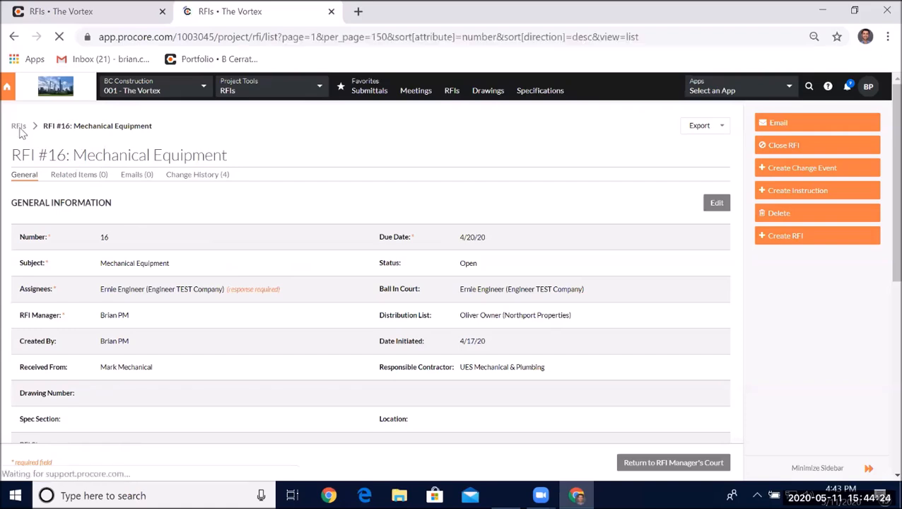
pyautogui.click(13, 120)
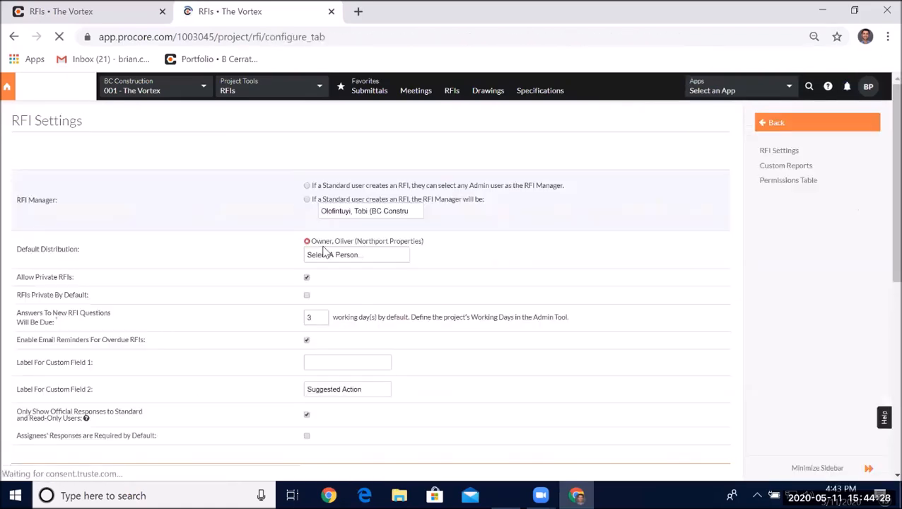
pyautogui.scroll(-2, 325, 251)
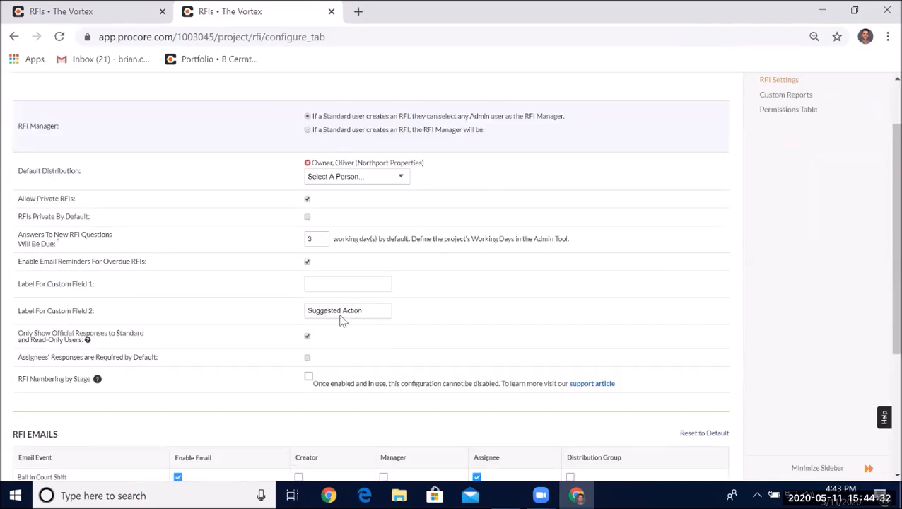
pyautogui.click(106, 11)
# - Review the filled-in new RFI form and leave it for the RFIs list without creating the RFI
pyautogui.scroll(-3, 184, 339)
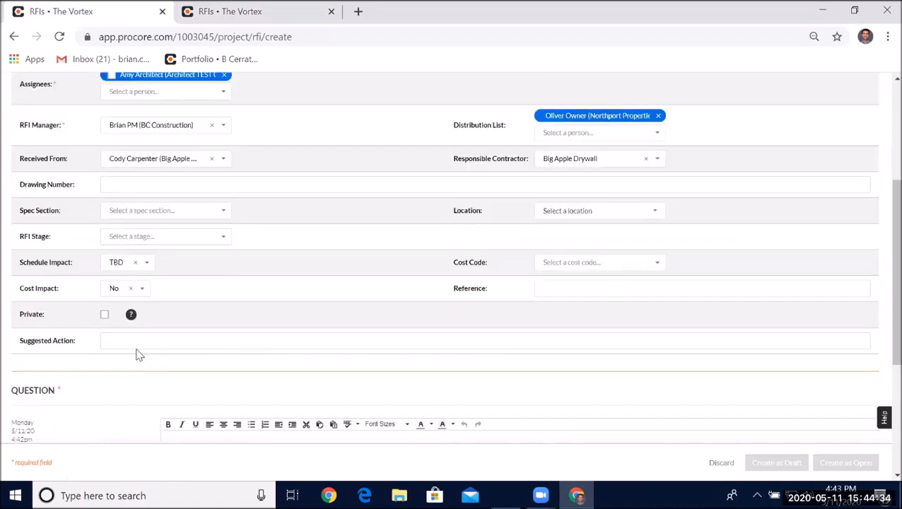
pyautogui.scroll(-1, 148, 358)
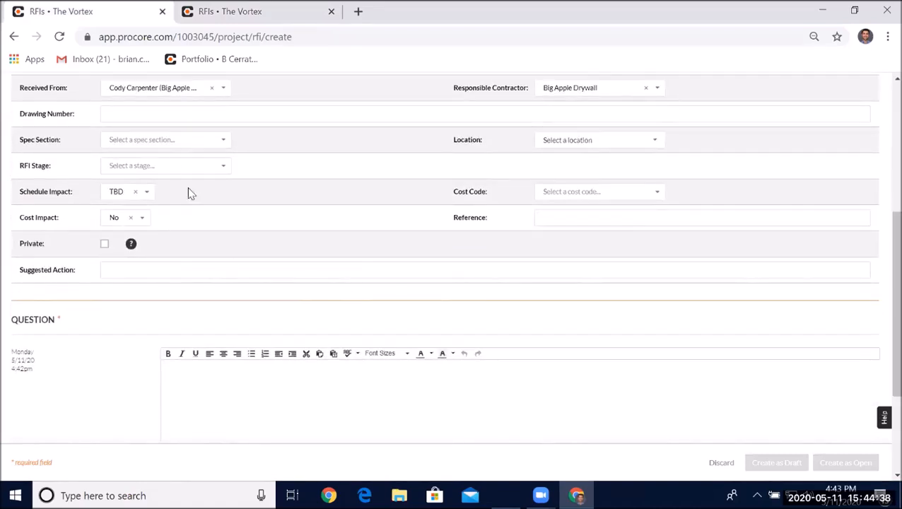
pyautogui.scroll(2, 406, 246)
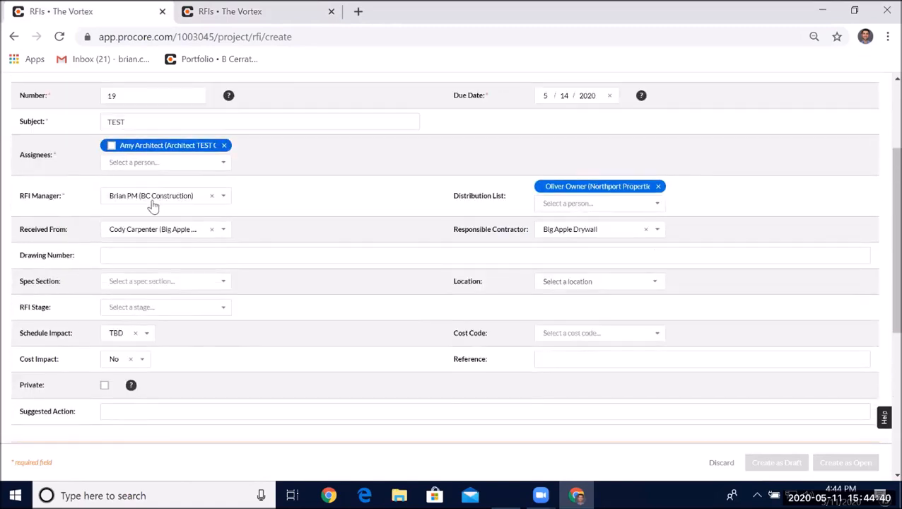
pyautogui.scroll(-3, 342, 228)
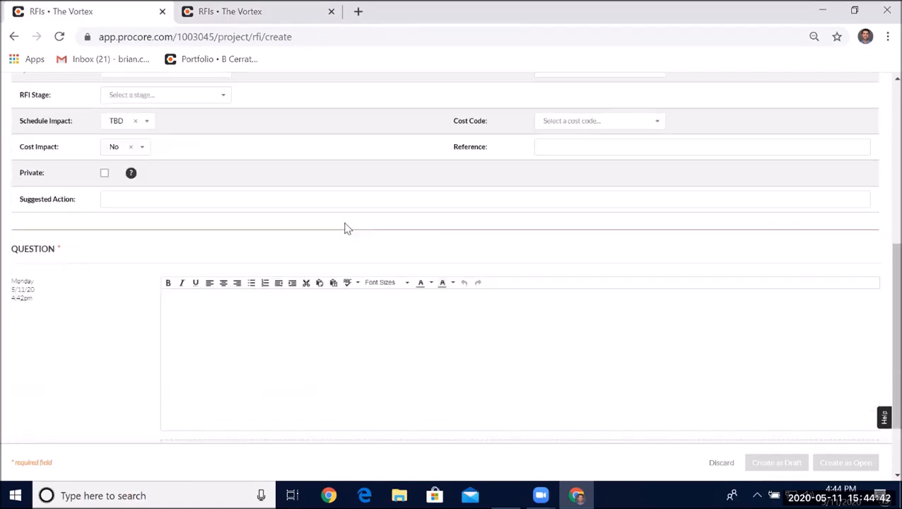
pyautogui.scroll(-1, 344, 228)
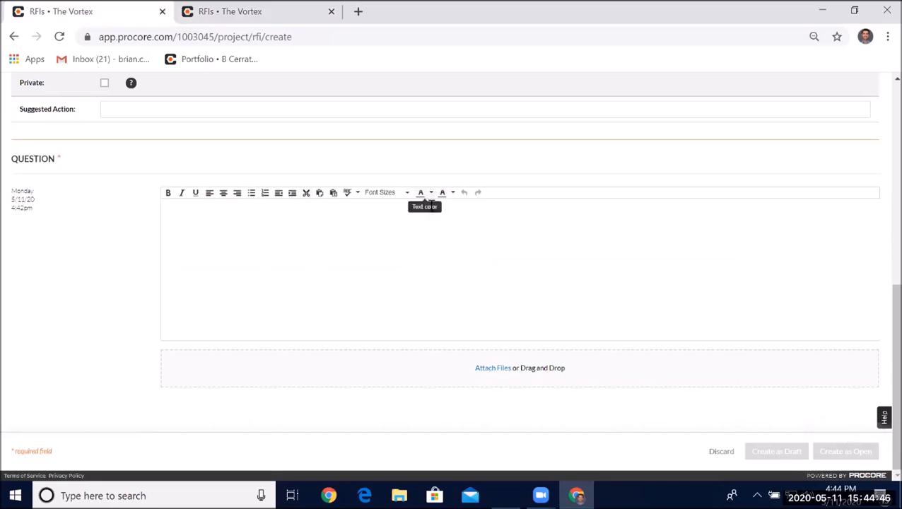
pyautogui.scroll(5, 360, 198)
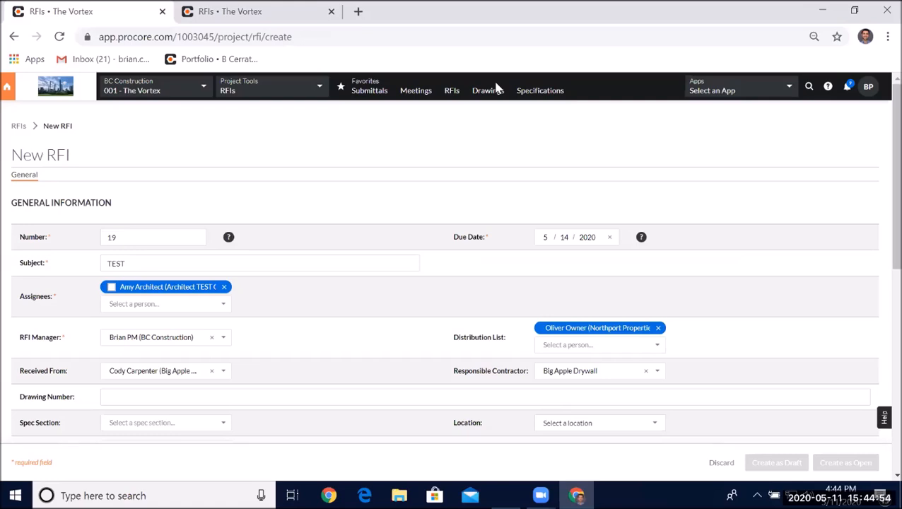
pyautogui.click(18, 126)
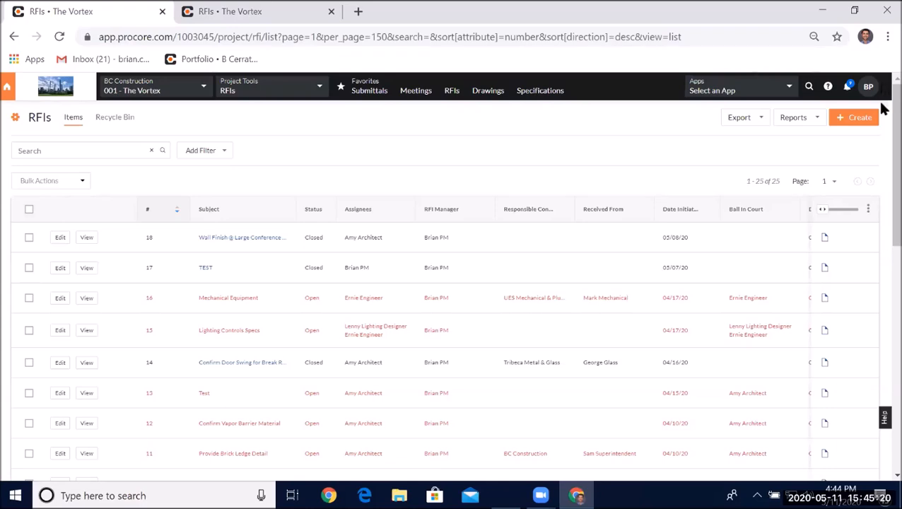
# - Open the Area 01 drawings log in a new browser tab, closing the extra RFIs tab
pyautogui.rightClick(486, 95)
pyautogui.click(539, 103)
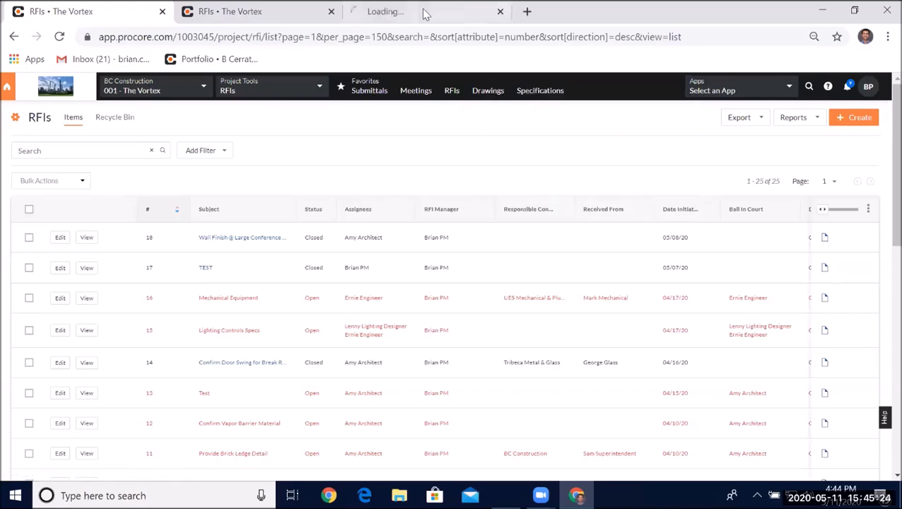
pyautogui.click(331, 12)
pyautogui.click(276, 12)
pyautogui.click(115, 203)
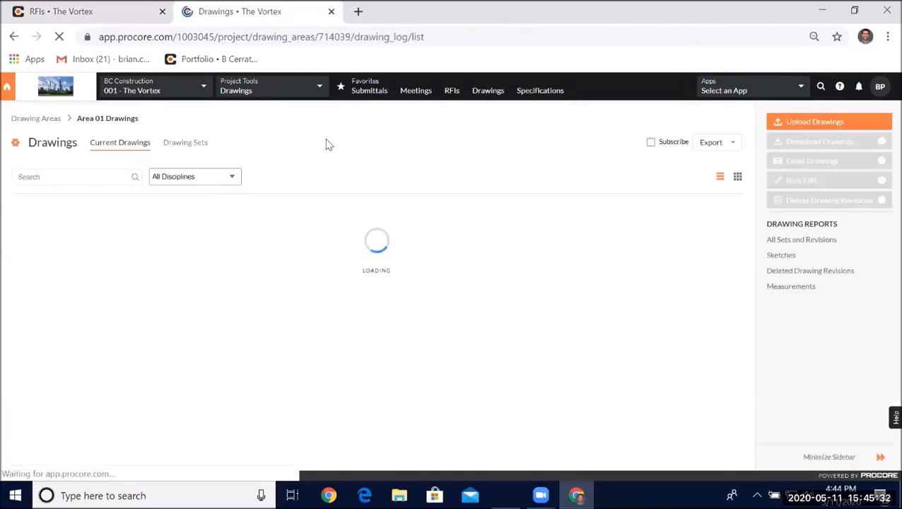
# - Open drawing A121 Second Floor - Dimension Plan from the drawings log
pyautogui.scroll(-1, 383, 171)
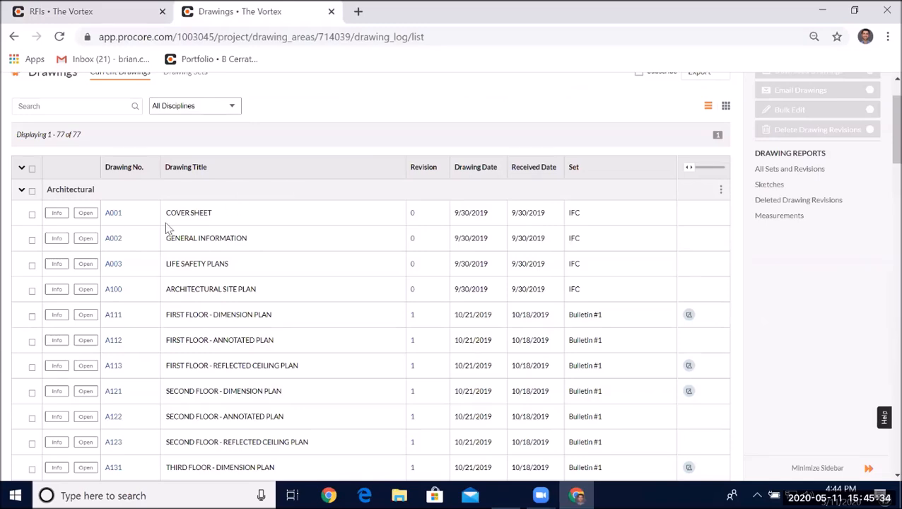
pyautogui.scroll(-2, 186, 271)
pyautogui.scroll(-5, 186, 271)
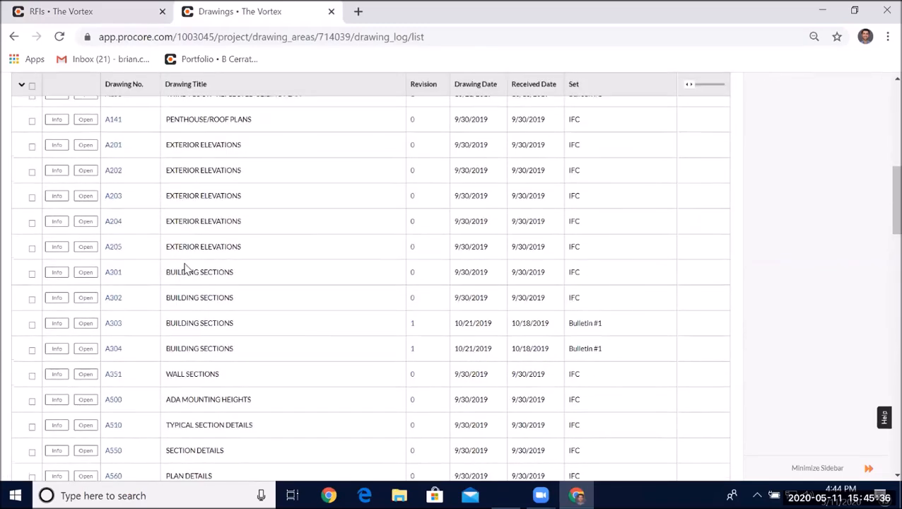
pyautogui.scroll(-2, 192, 260)
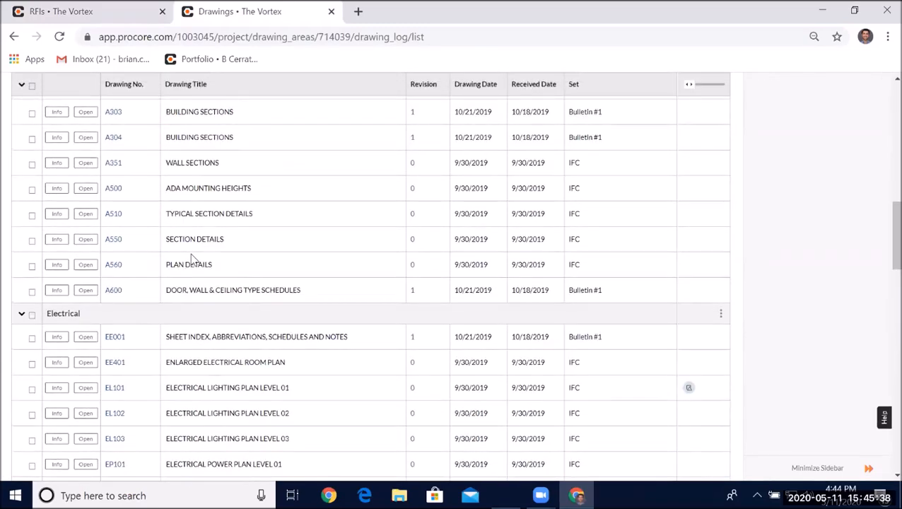
pyautogui.scroll(12, 190, 256)
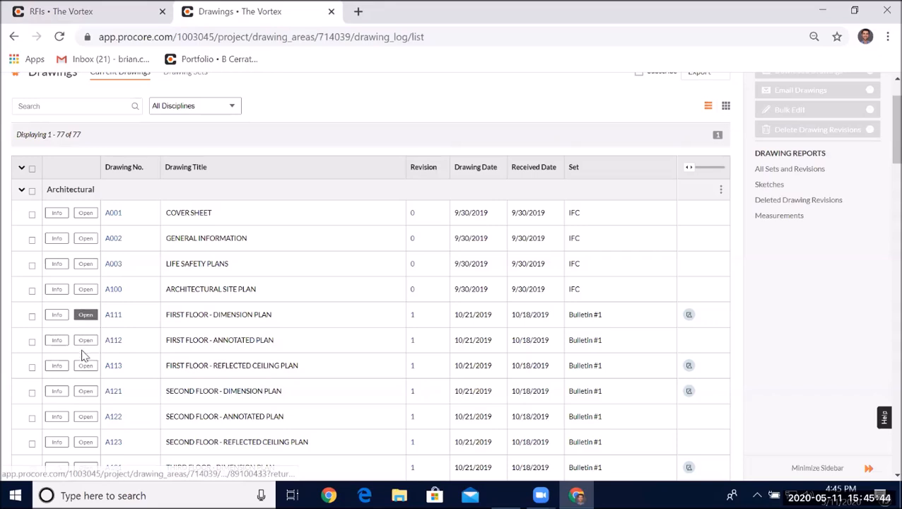
pyautogui.click(86, 391)
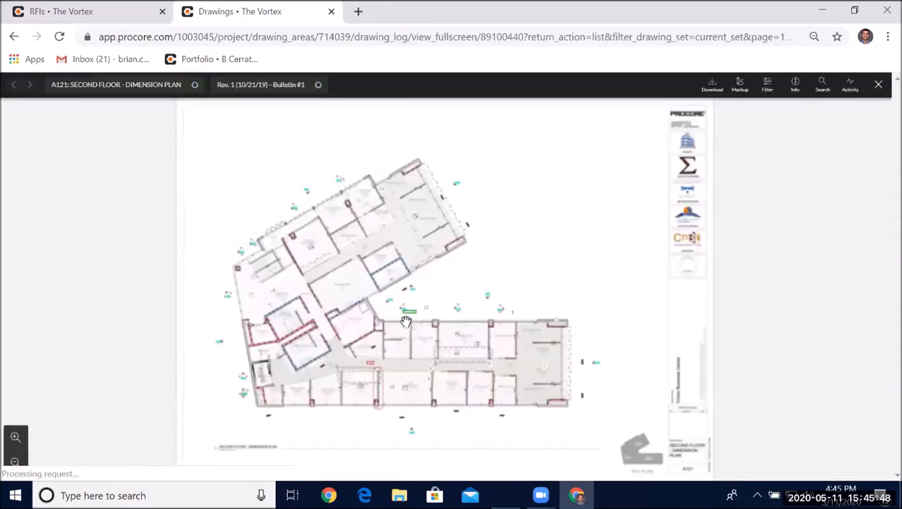
# - Zoom and pan drawing A121 to inspect the break room and electrical room area
pyautogui.moveTo(399, 278); pyautogui.dragTo(398, 248)
pyautogui.scroll(3, 381, 276)
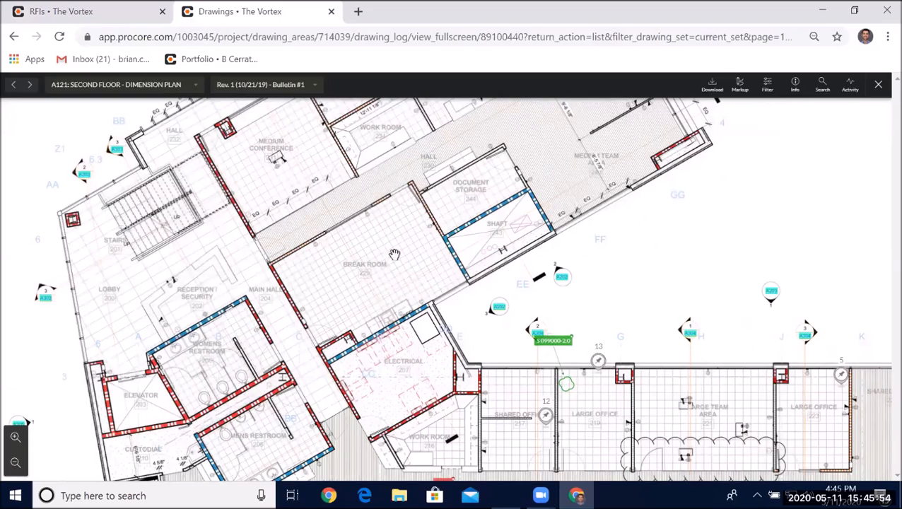
pyautogui.moveTo(385, 299); pyautogui.dragTo(327, 280)
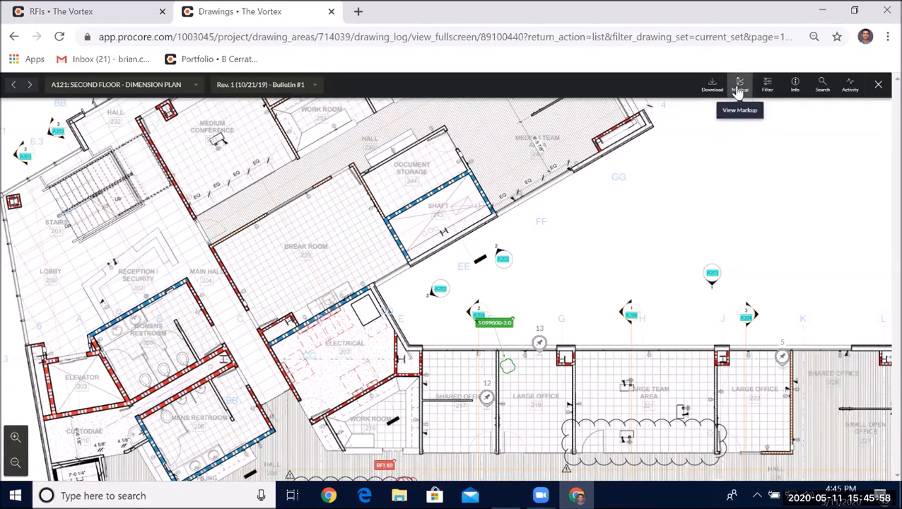
pyautogui.click(751, 97)
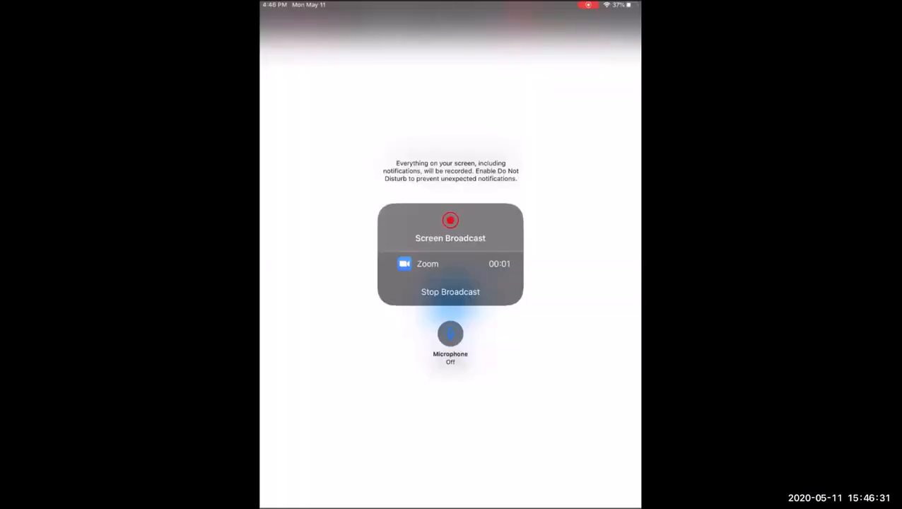
# - Switch to the Procore iPad app and open drawing A131 Third Floor - Dimension Plan from the Architectural drawings
pyautogui.press('Home')
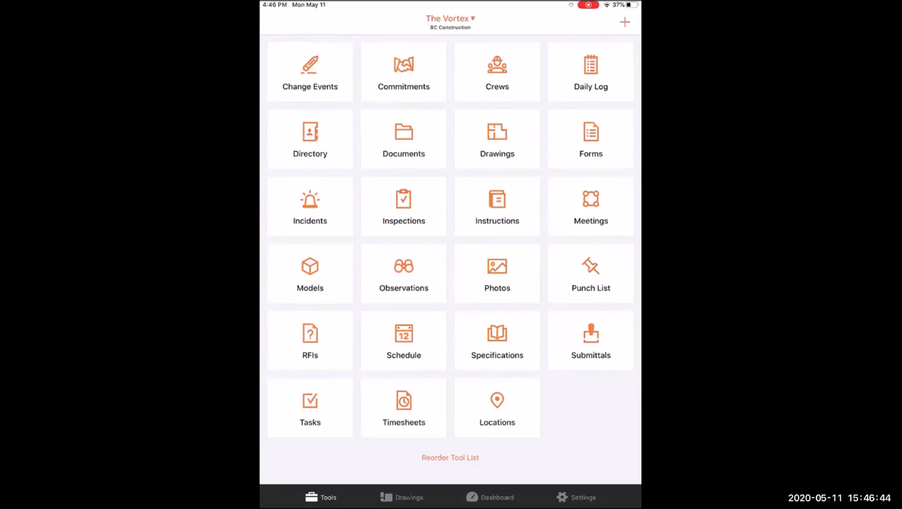
pyautogui.click(401, 497)
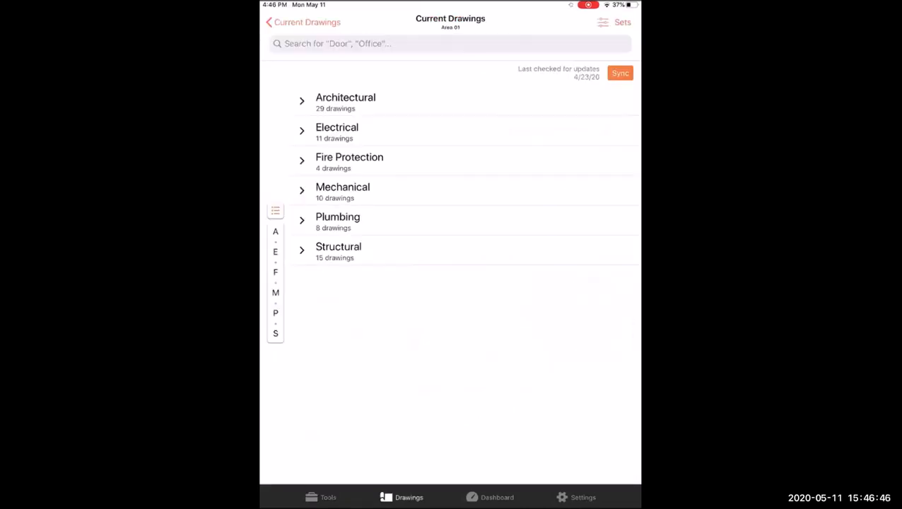
pyautogui.click(346, 102)
pyautogui.scroll(-3, 459, 282)
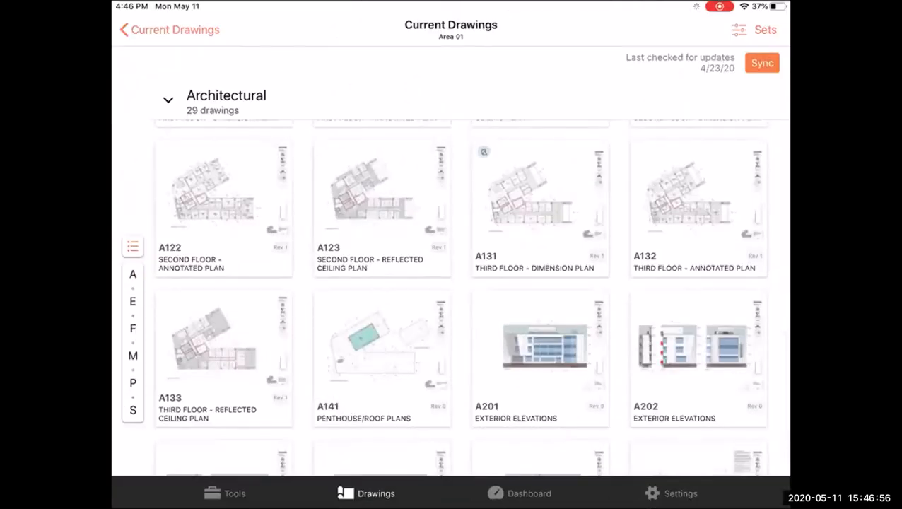
pyautogui.click(540, 209)
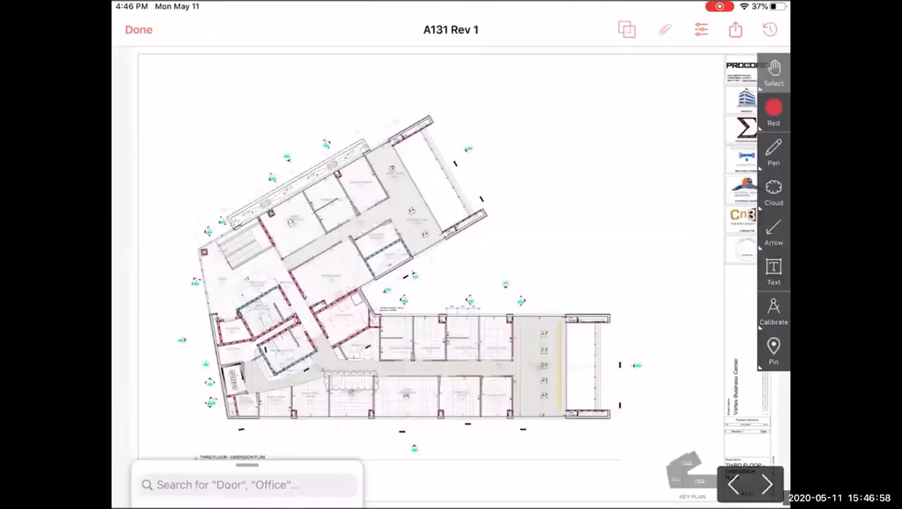
# - Zoom into drawing A131 around the break room and electrical room
pyautogui.scroll(5, 336, 396)
pyautogui.scroll(2, 251, 301)
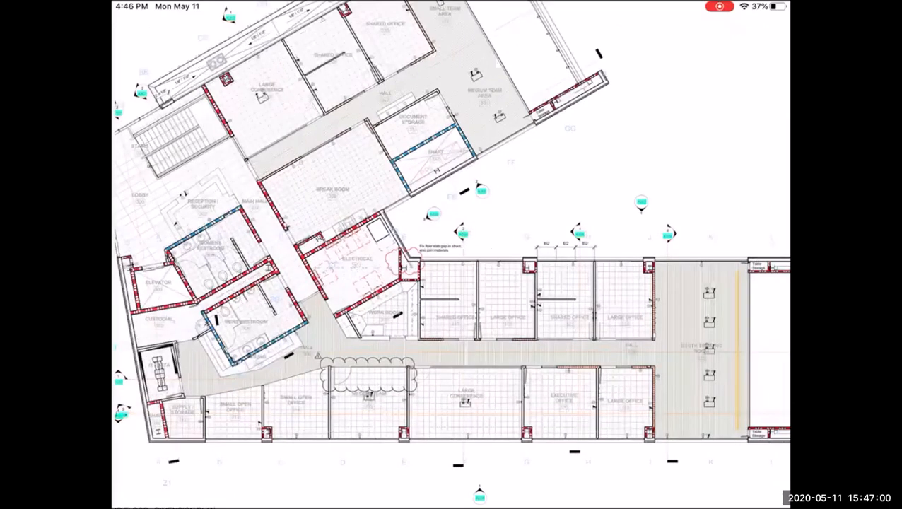
pyautogui.scroll(3, 179, 82)
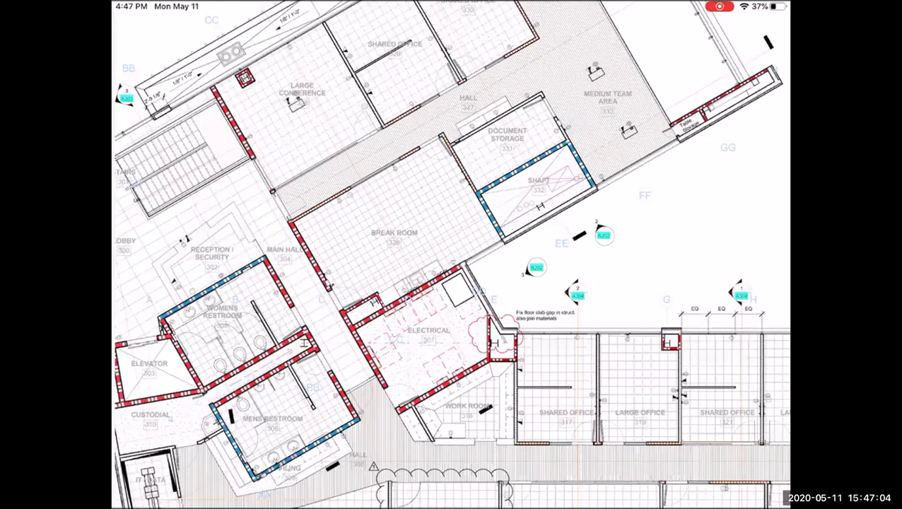
pyautogui.scroll(1, 451, 255)
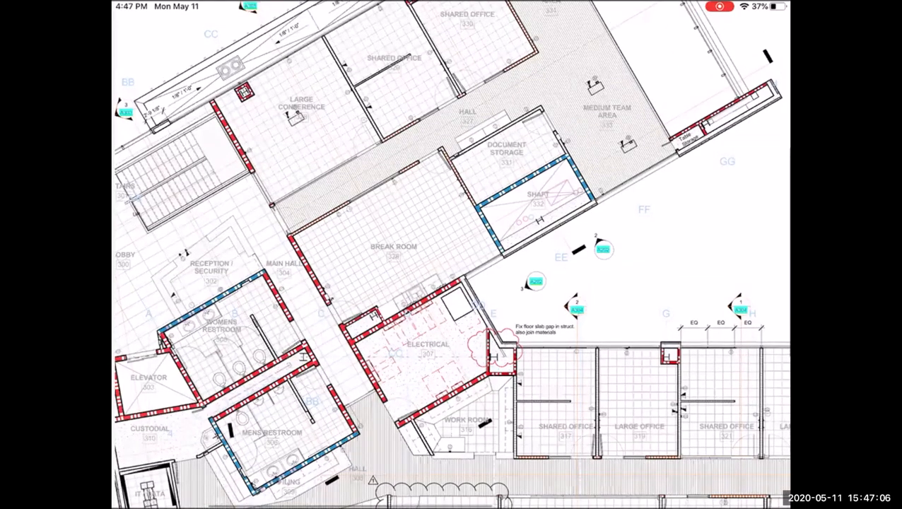
# - Pan drawing A131 down to the lower exterior wall by the medium team area and large conference room
pyautogui.scroll(1, 451, 255)
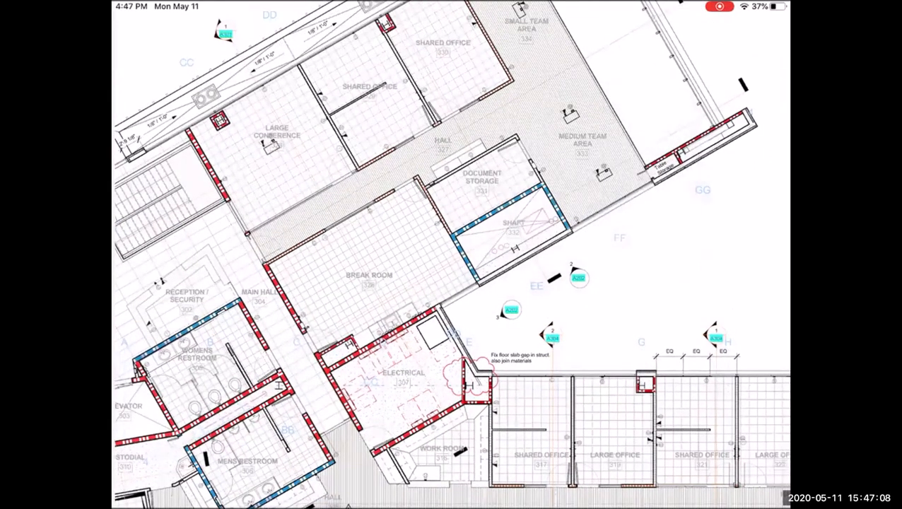
pyautogui.scroll(1, 451, 255)
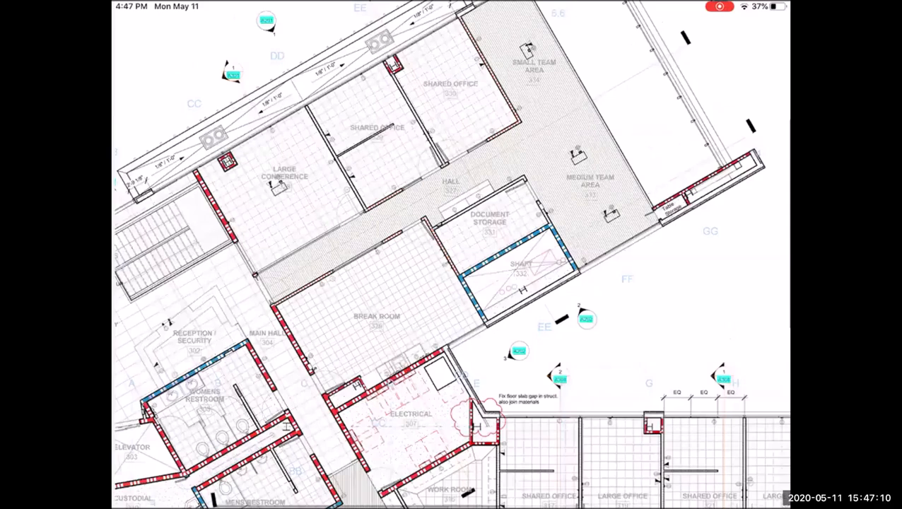
pyautogui.scroll(-1, 488, 168)
pyautogui.scroll(-5, 451, 255)
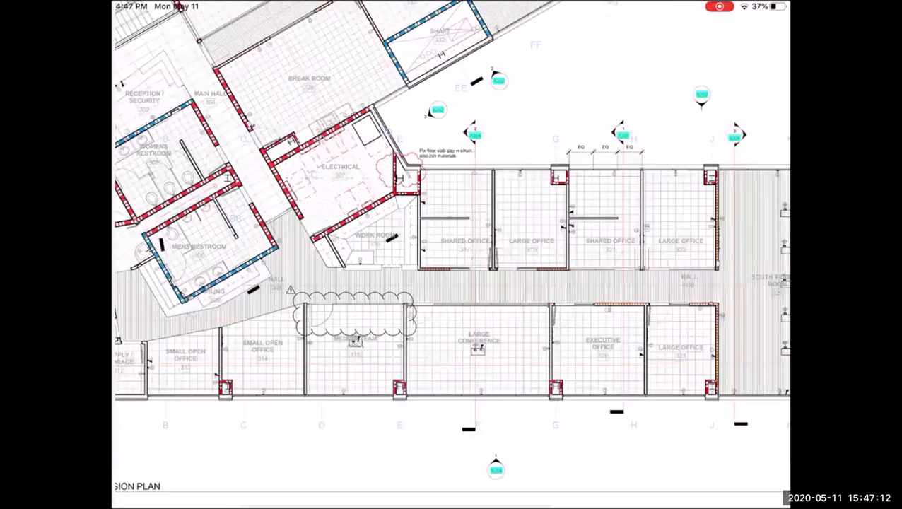
pyautogui.scroll(-1, 451, 254)
pyautogui.scroll(1, 451, 254)
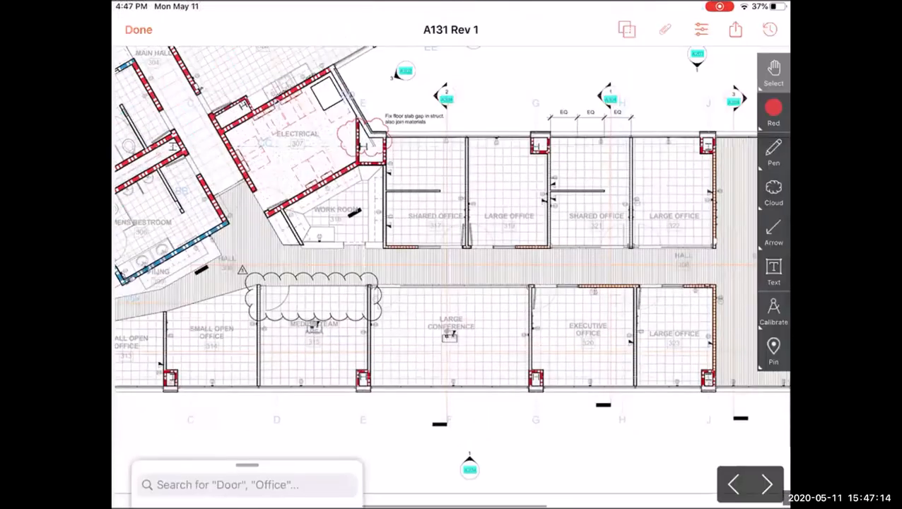
pyautogui.scroll(2, 451, 254)
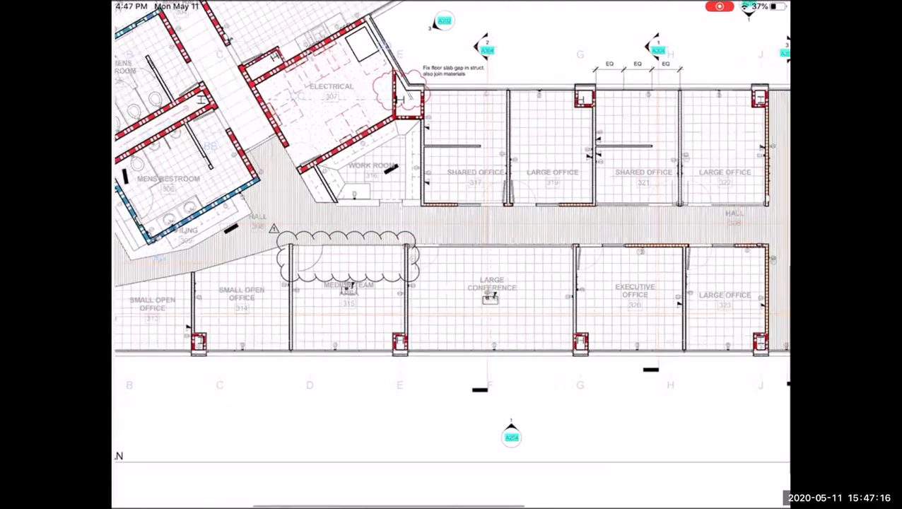
pyautogui.scroll(2, 474, 344)
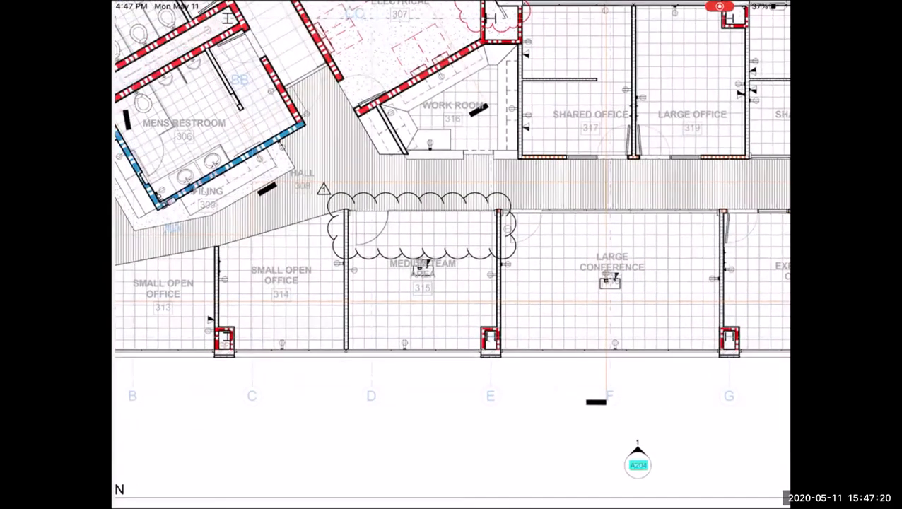
pyautogui.click(451, 255)
pyautogui.click(774, 193)
pyautogui.moveTo(338, 386); pyautogui.dragTo(521, 414)
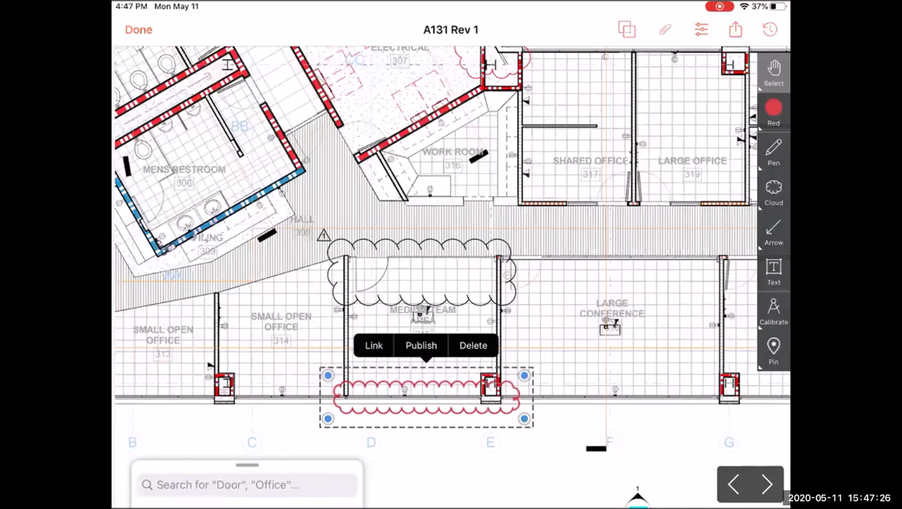
pyautogui.click(473, 345)
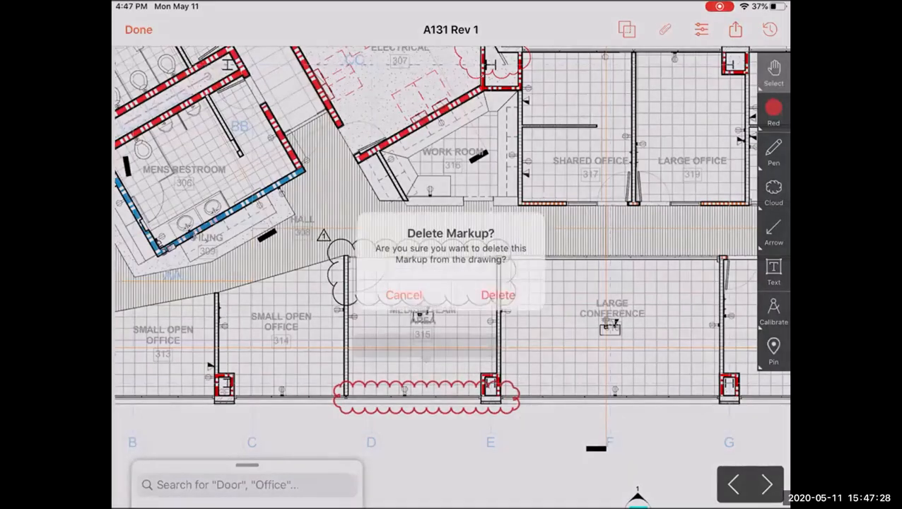
pyautogui.click(497, 293)
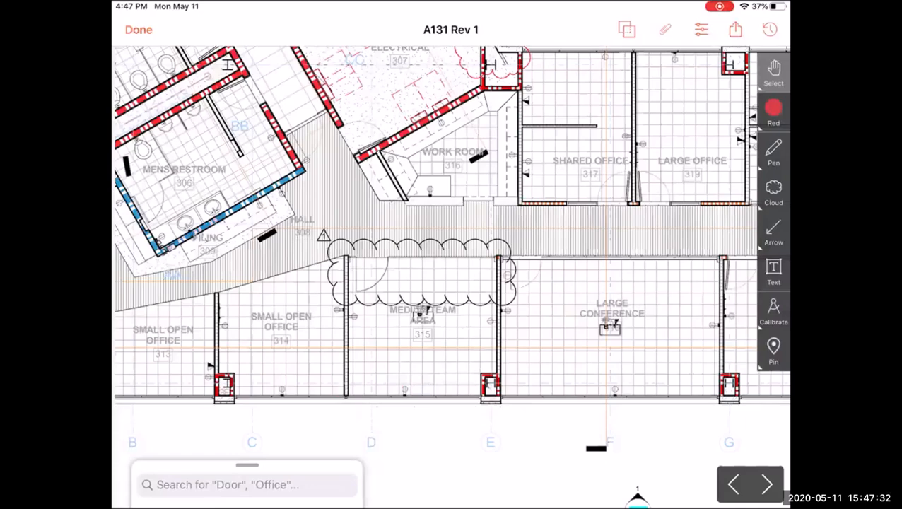
# - Draw a cloud markup along the exterior wall below the medium team area and choose to link it to an RFI
pyautogui.click(774, 192)
pyautogui.click(773, 190)
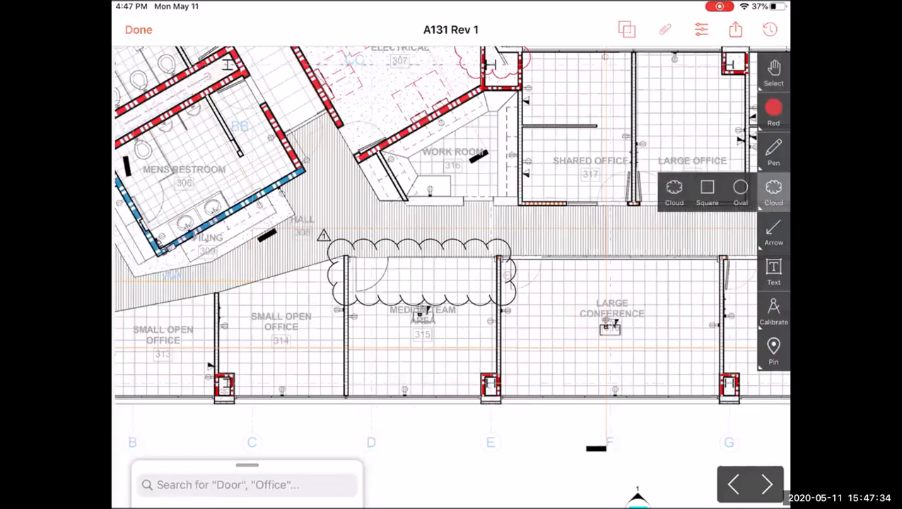
pyautogui.moveTo(327, 378); pyautogui.dragTo(514, 423)
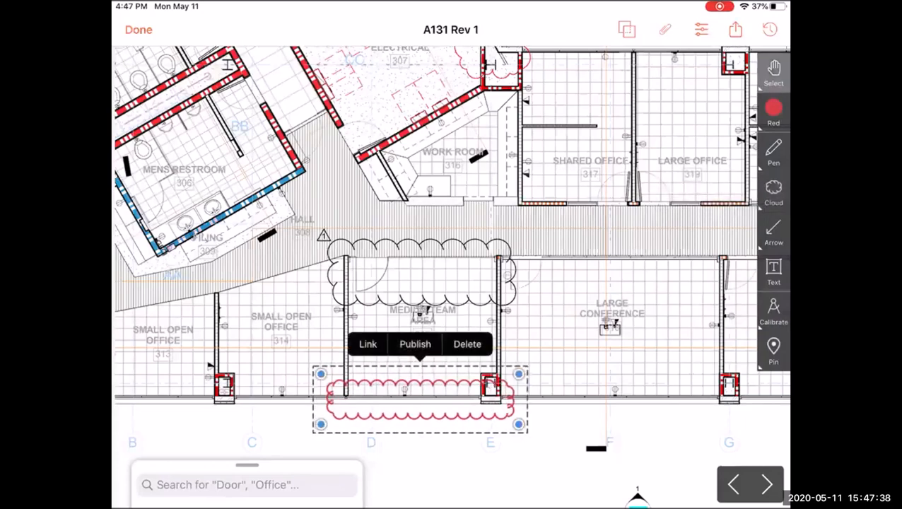
pyautogui.click(367, 344)
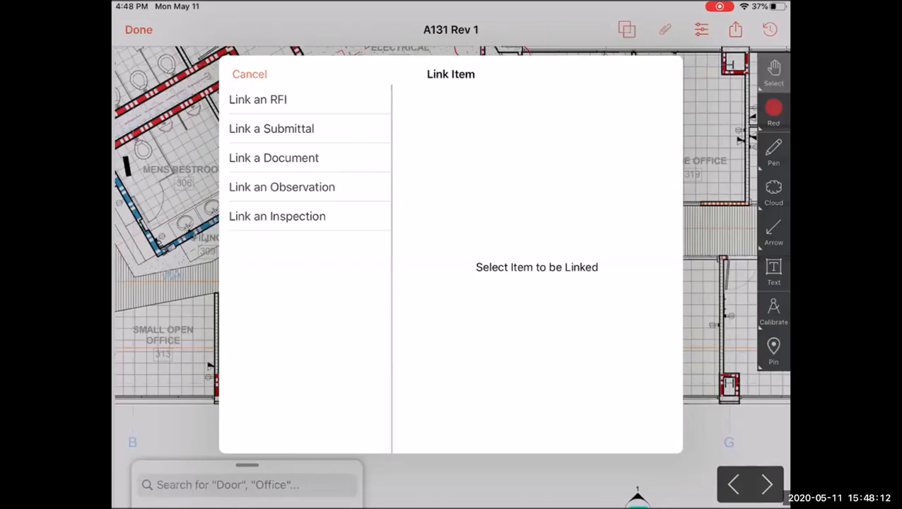
pyautogui.click(258, 100)
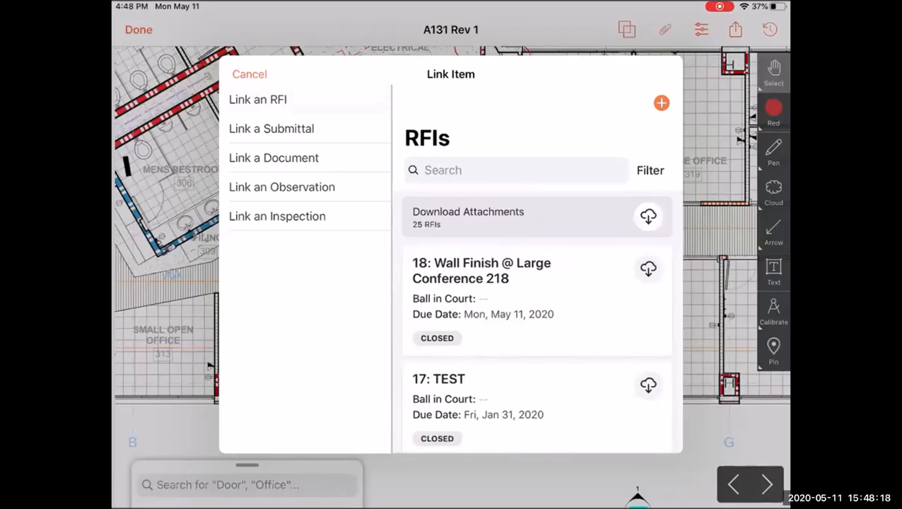
# - Start a new RFI from the link dialog with the subject Window Pocket Detail
pyautogui.click(661, 102)
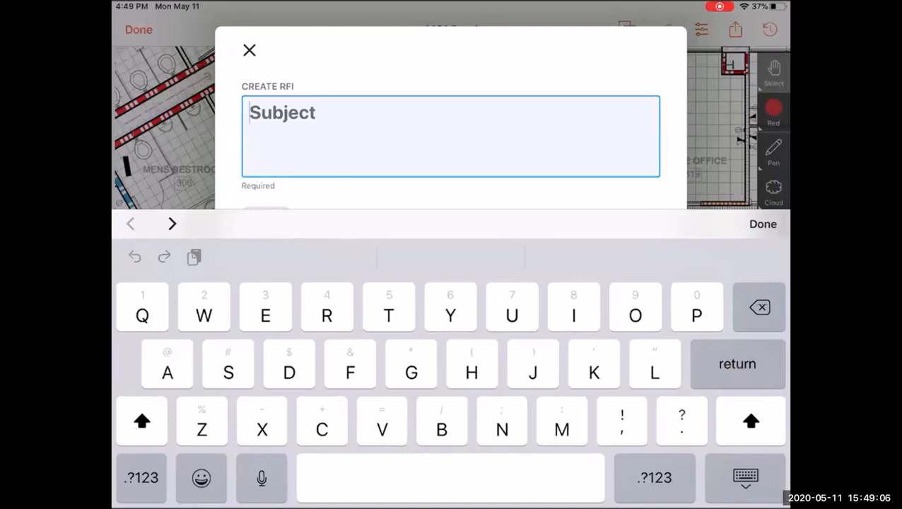
pyautogui.write('W')
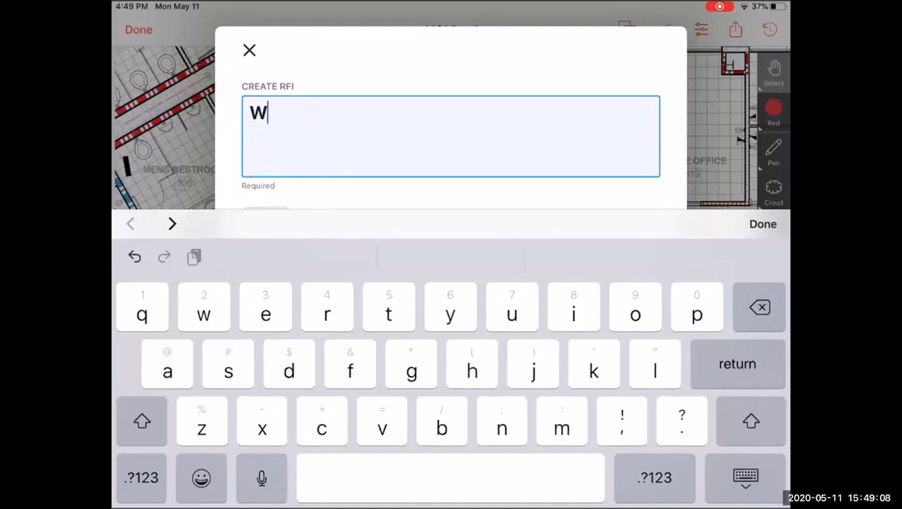
pyautogui.write('indow Pocket ')
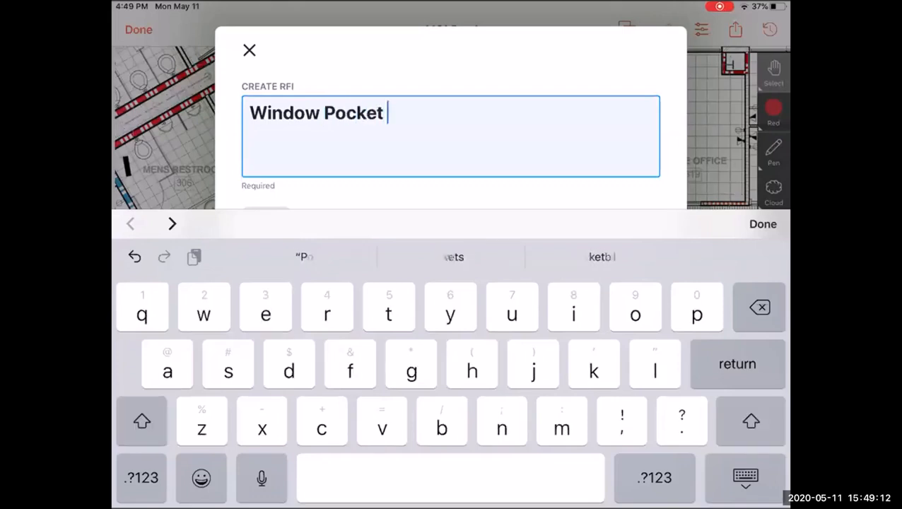
pyautogui.write('Detail')
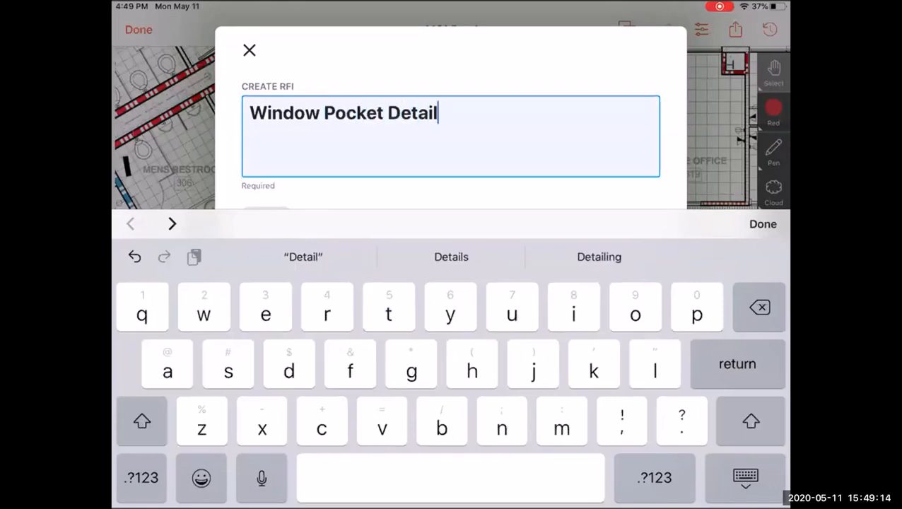
pyautogui.click(763, 224)
# - Enter the RFI question Please provide detail
pyautogui.scroll(-1, 451, 282)
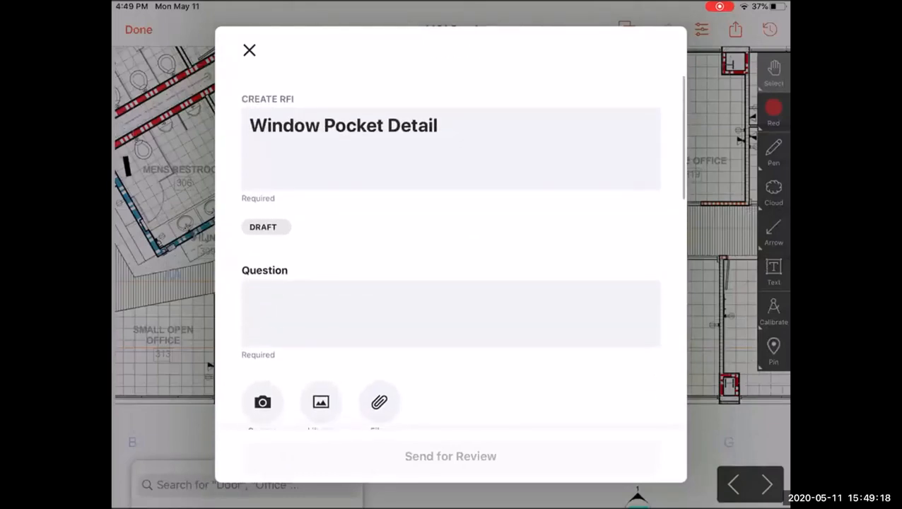
pyautogui.click(451, 304)
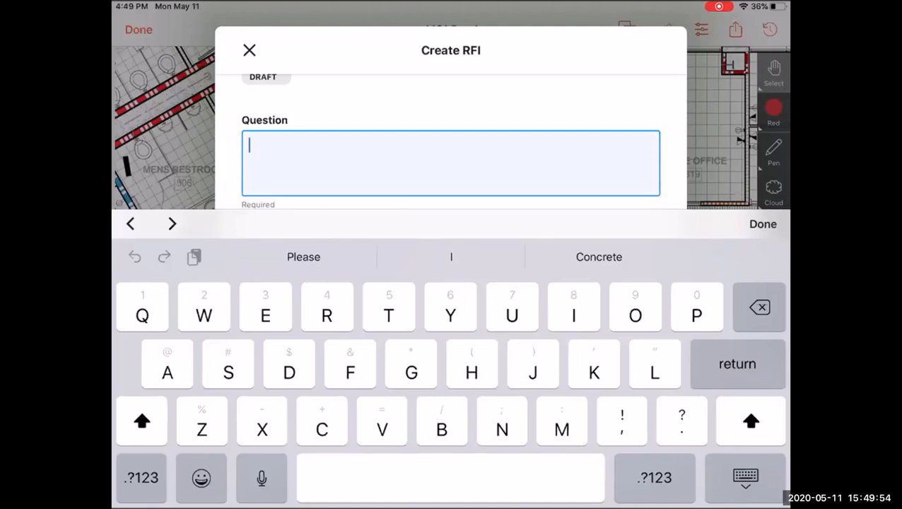
pyautogui.write('Plea')
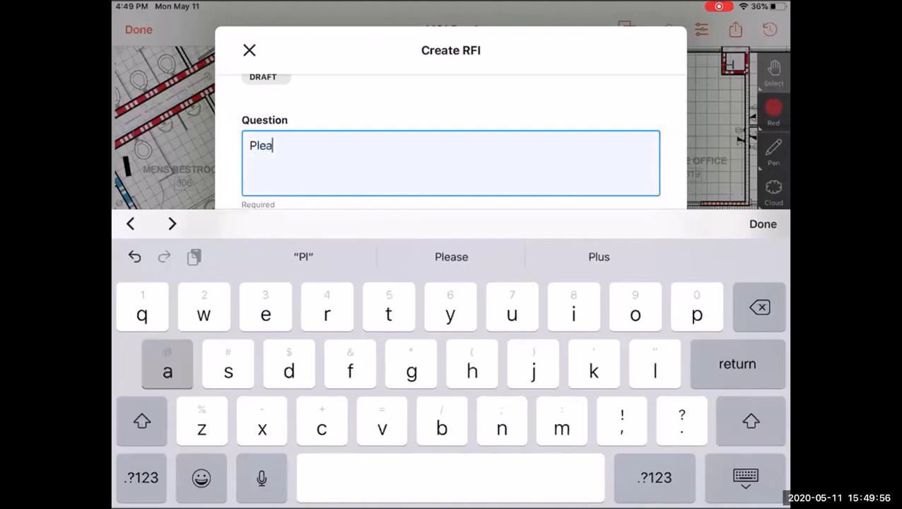
pyautogui.write('se prov')
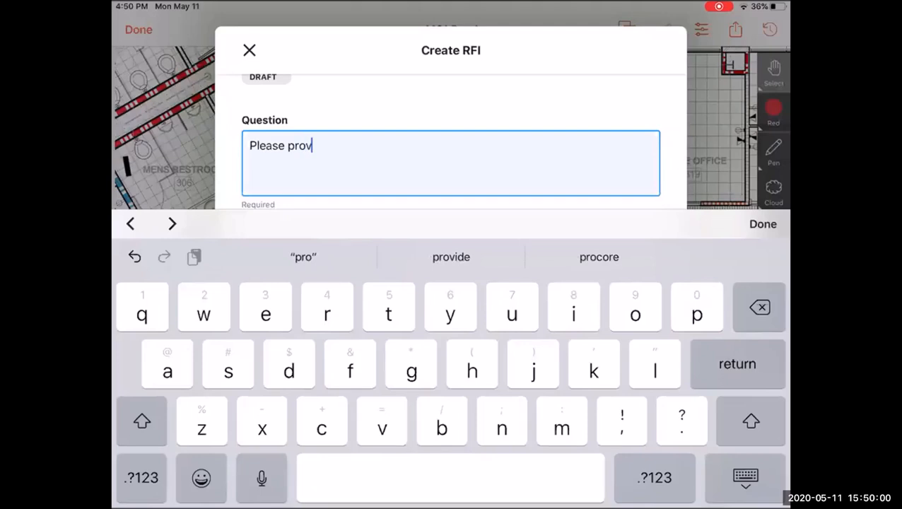
pyautogui.write('ide detail')
pyautogui.click(763, 224)
# - Take a photo with the camera to attach to the RFI
pyautogui.scroll(-1, 451, 254)
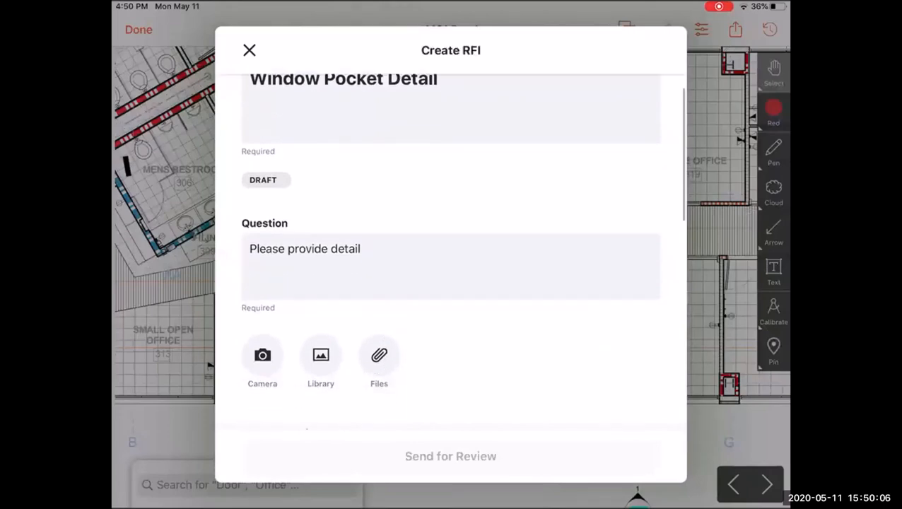
pyautogui.scroll(-2, 451, 254)
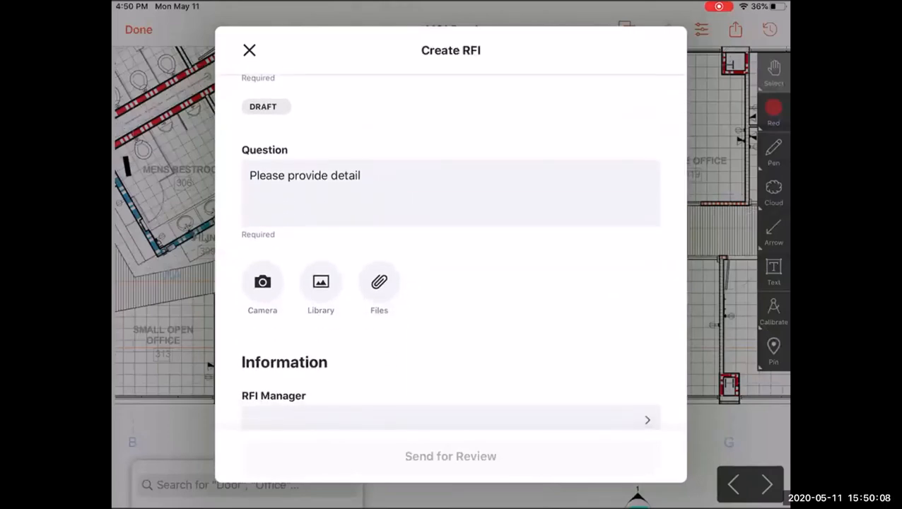
pyautogui.click(263, 282)
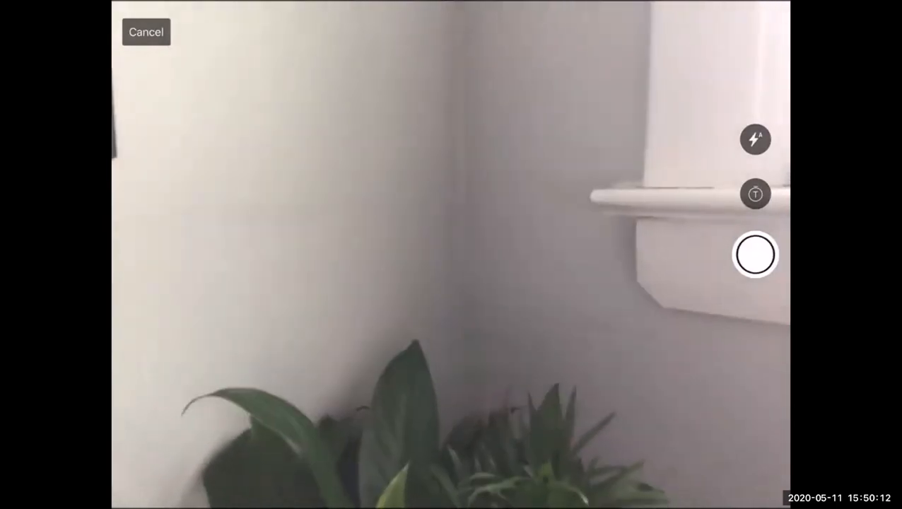
pyautogui.click(756, 254)
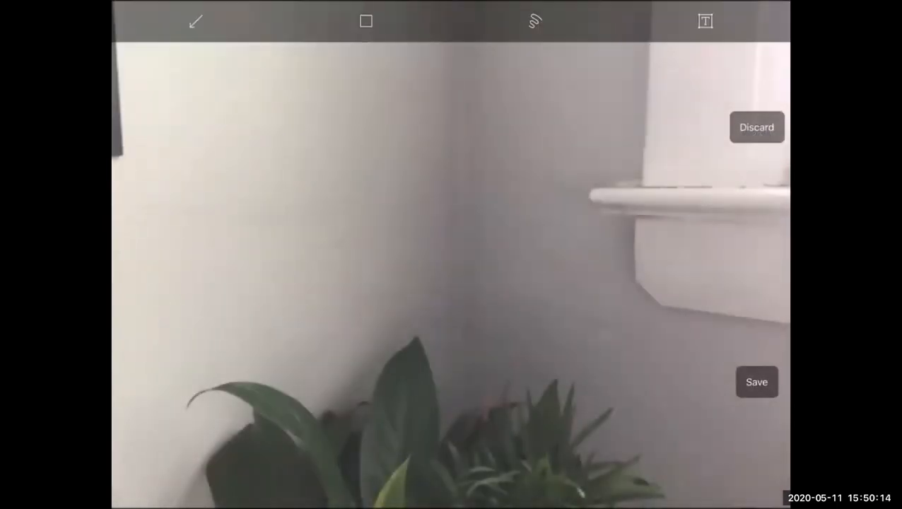
# - Mark up the photo with a rectangle and an arrow, then save it to the RFI
pyautogui.click(366, 21)
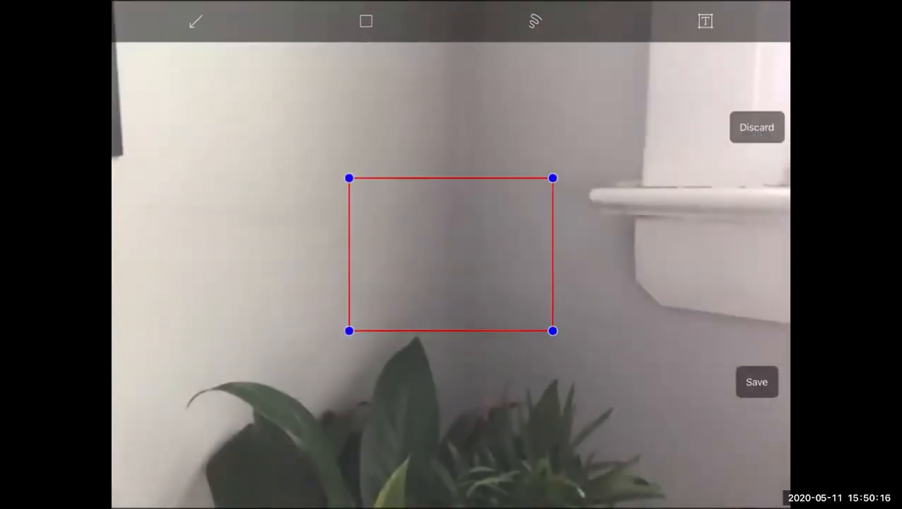
pyautogui.click(196, 21)
pyautogui.click(451, 255)
pyautogui.moveTo(553, 331); pyautogui.dragTo(534, 97)
pyautogui.click(705, 21)
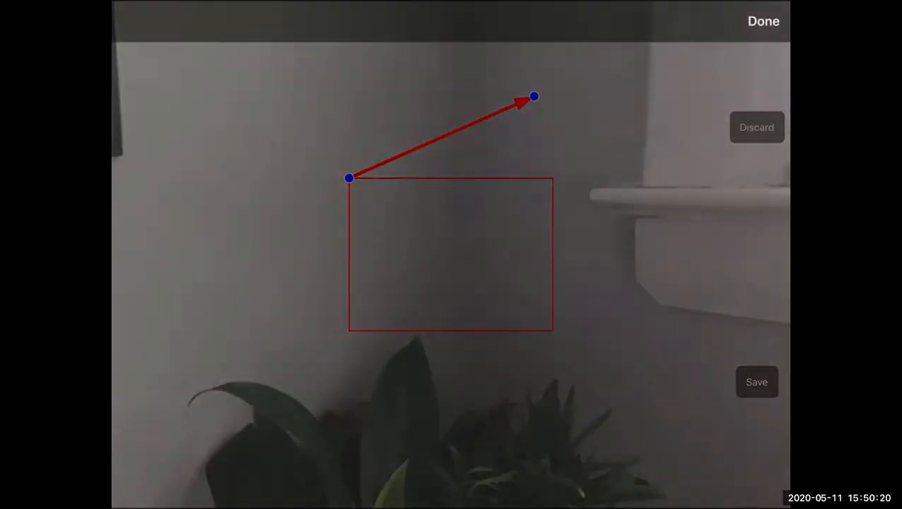
pyautogui.click(763, 21)
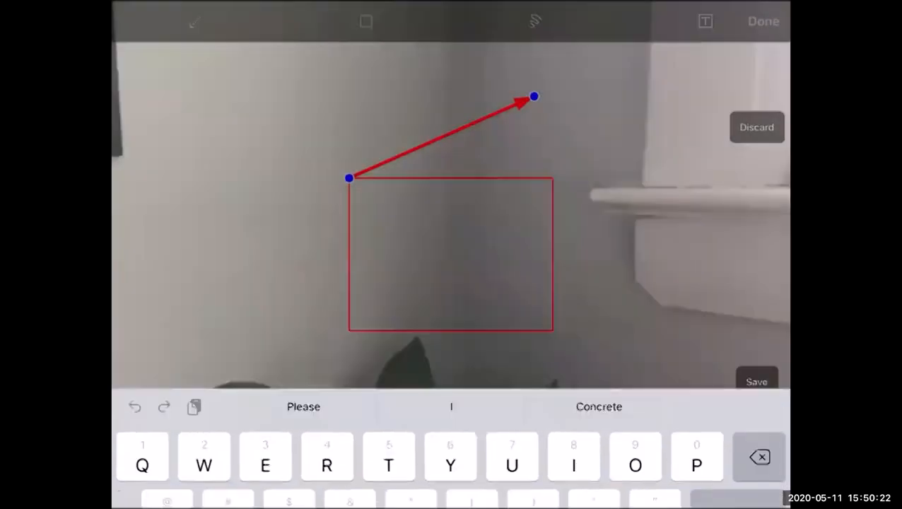
pyautogui.click(757, 381)
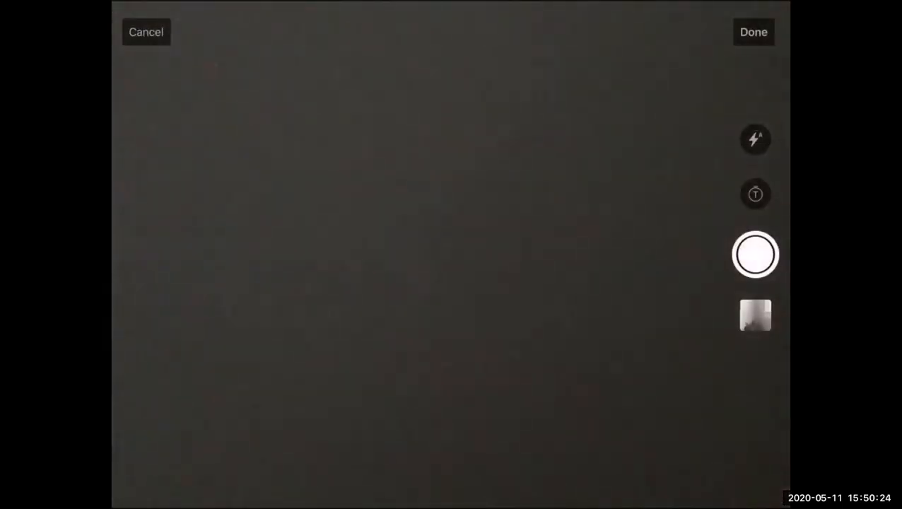
pyautogui.click(754, 32)
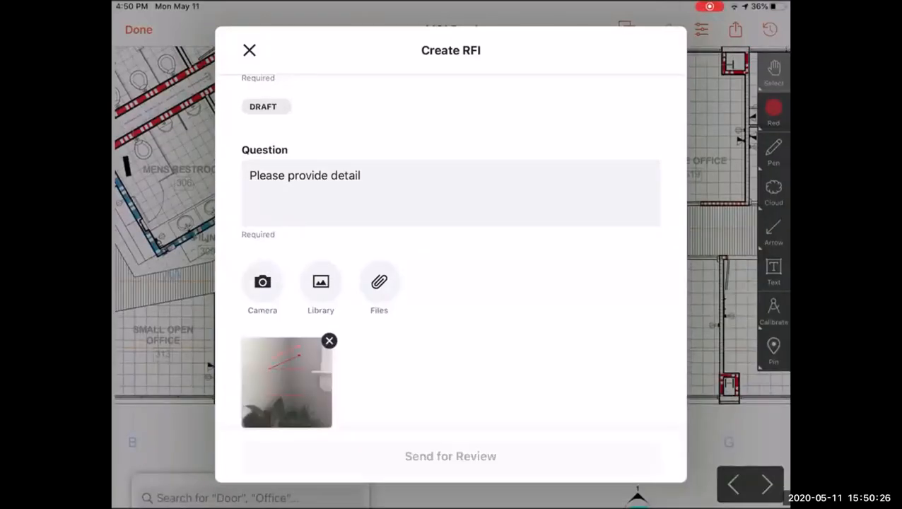
# - Assign the project manager from the recent contacts as the RFI Manager
pyautogui.scroll(-2, 451, 283)
pyautogui.scroll(-3, 450, 258)
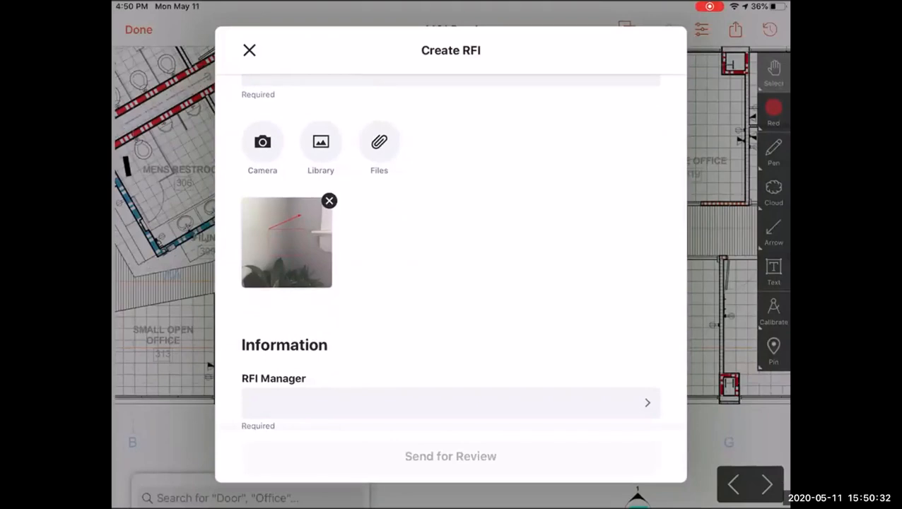
pyautogui.scroll(-3, 451, 269)
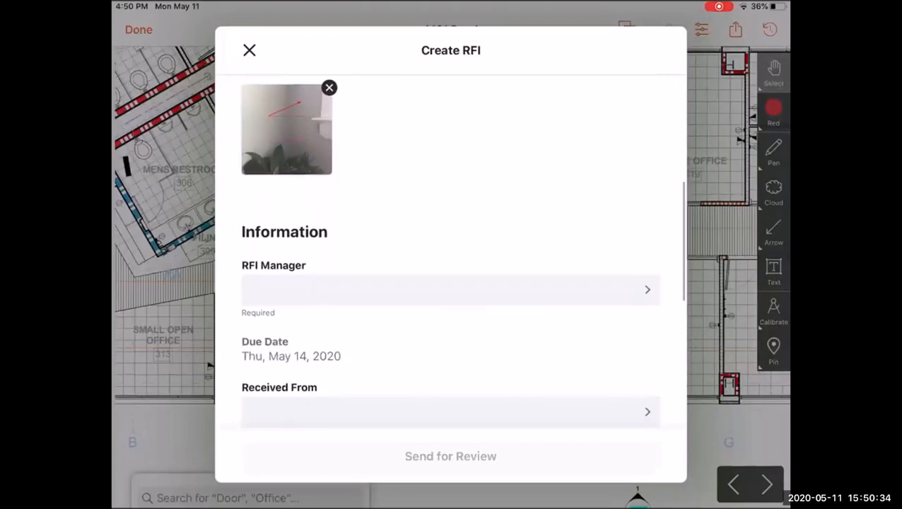
pyautogui.click(450, 290)
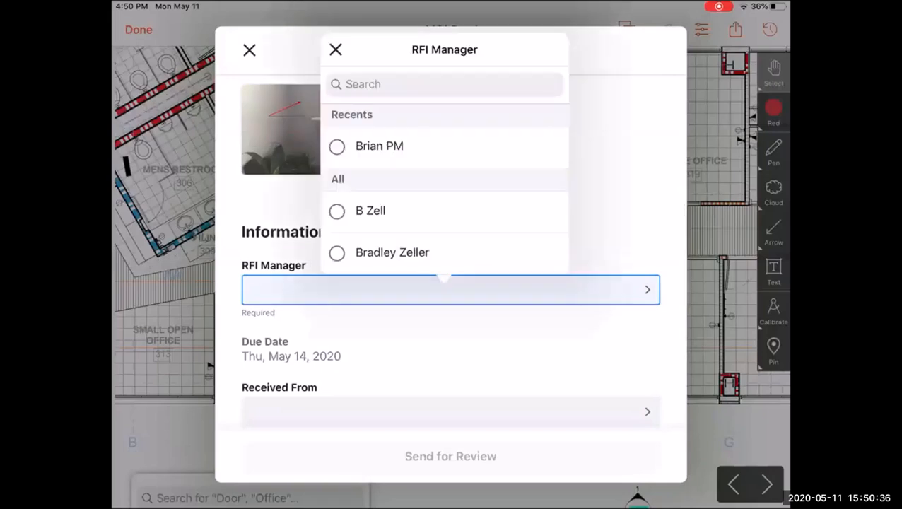
pyautogui.click(375, 146)
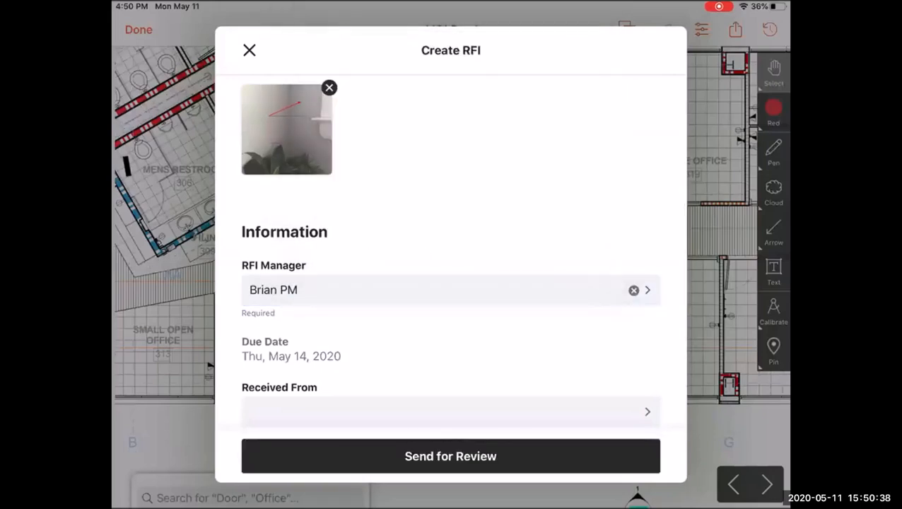
# - Set the Responsible Contractor to Big Apple Drywall and choose a carpenter contact for Received From
pyautogui.scroll(-3, 450, 268)
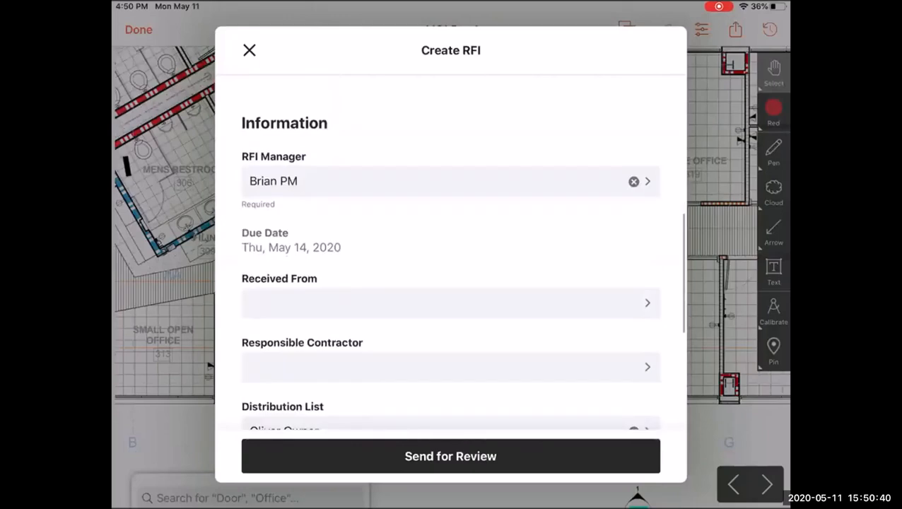
pyautogui.scroll(-6, 450, 269)
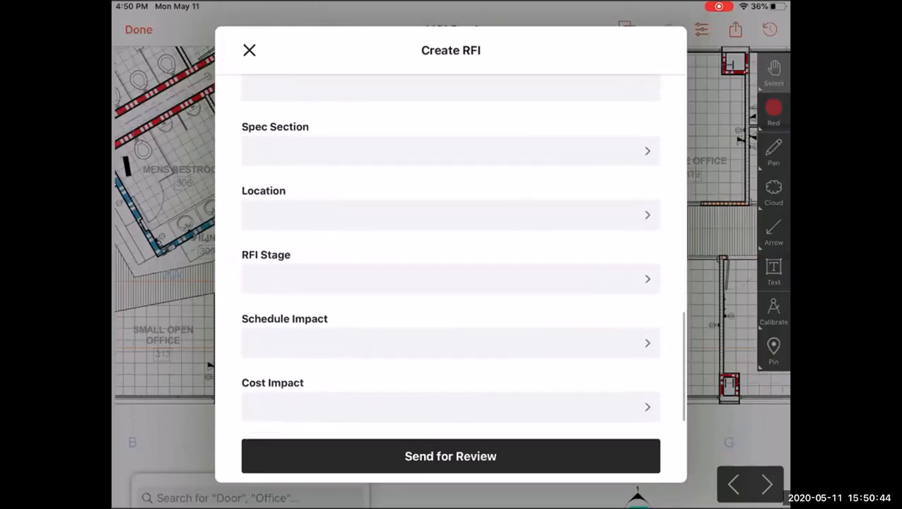
pyautogui.scroll(4, 450, 268)
pyautogui.scroll(1, 451, 269)
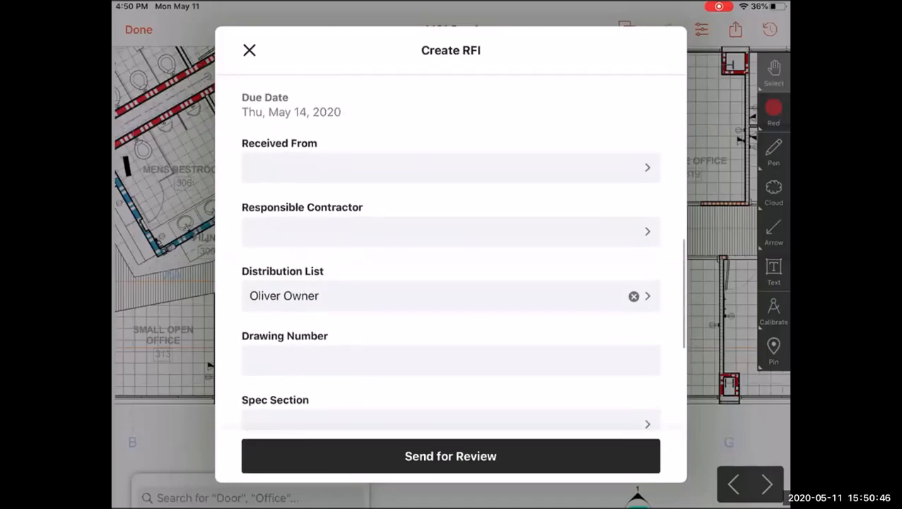
pyautogui.click(451, 232)
pyautogui.click(348, 264)
pyautogui.click(450, 168)
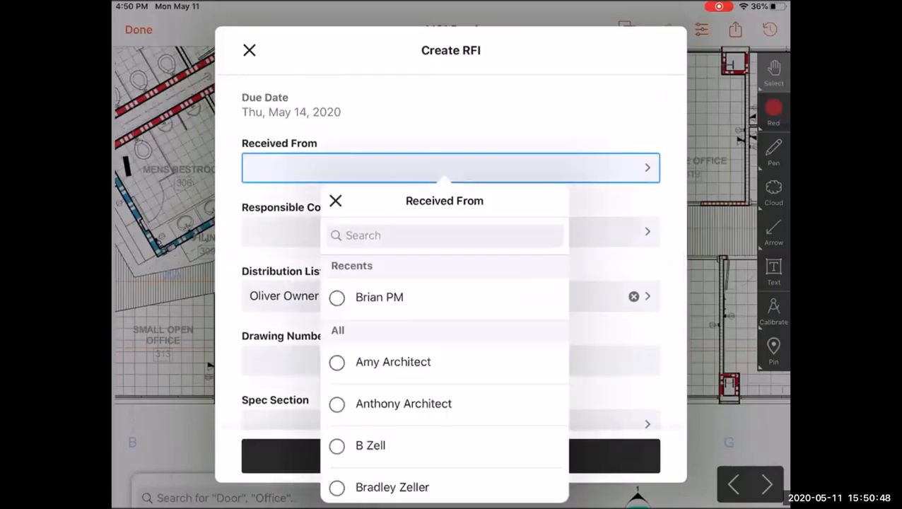
pyautogui.scroll(-3, 445, 381)
pyautogui.click(398, 462)
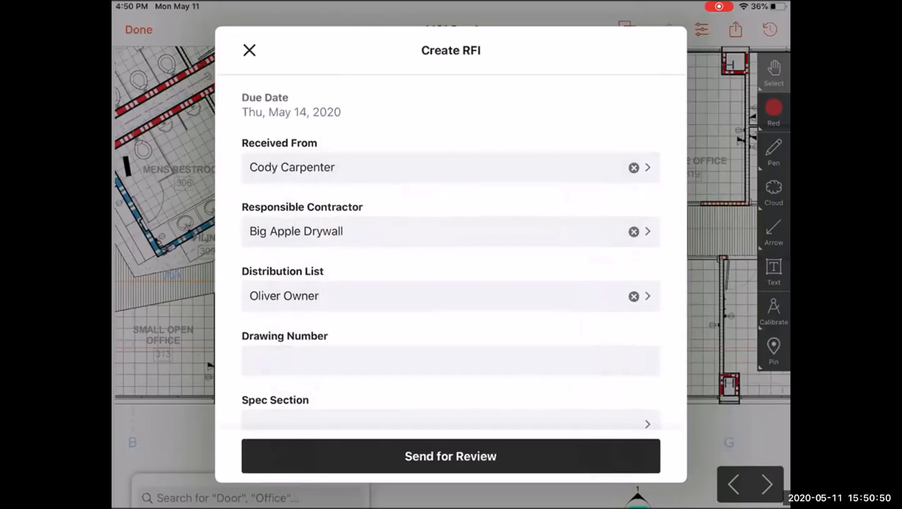
# - Review the Window Pocket Detail RFI form and send it for review
pyautogui.scroll(10, 450, 269)
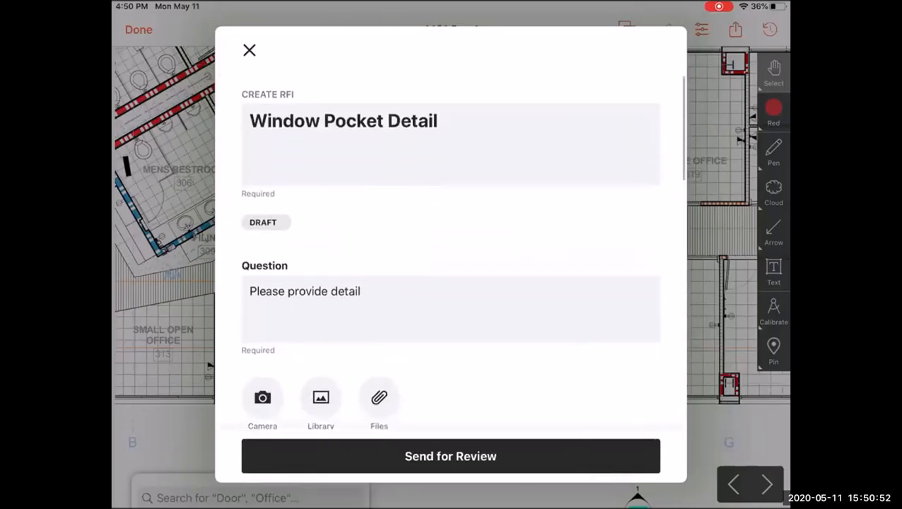
pyautogui.moveTo(450, 457); pyautogui.dragTo(451, 421)
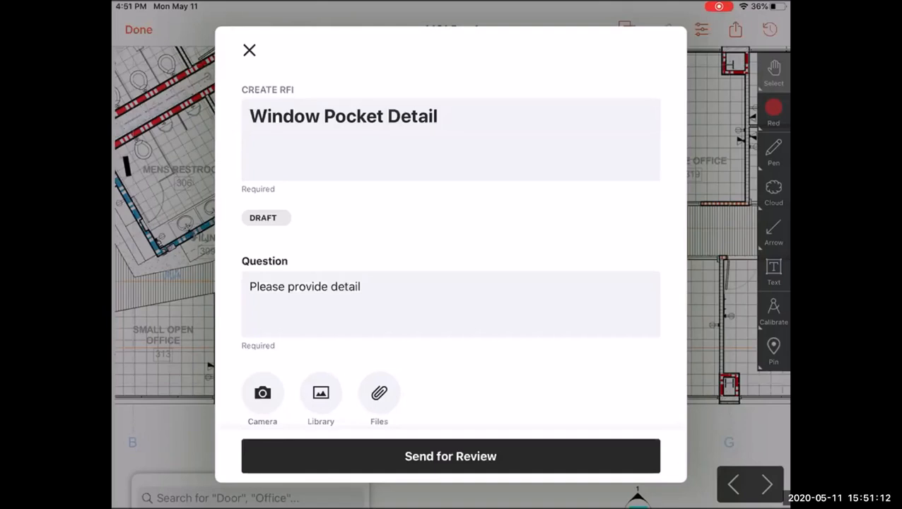
pyautogui.scroll(-2, 451, 283)
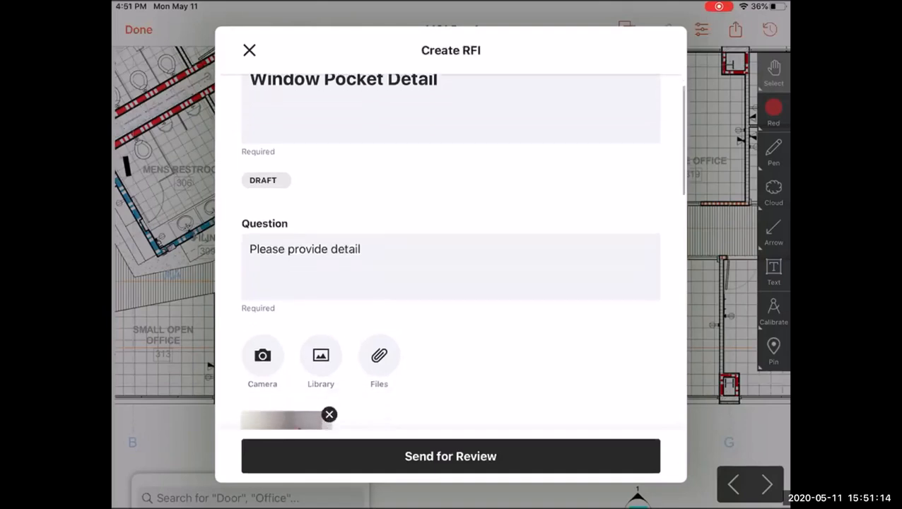
pyautogui.scroll(2, 450, 282)
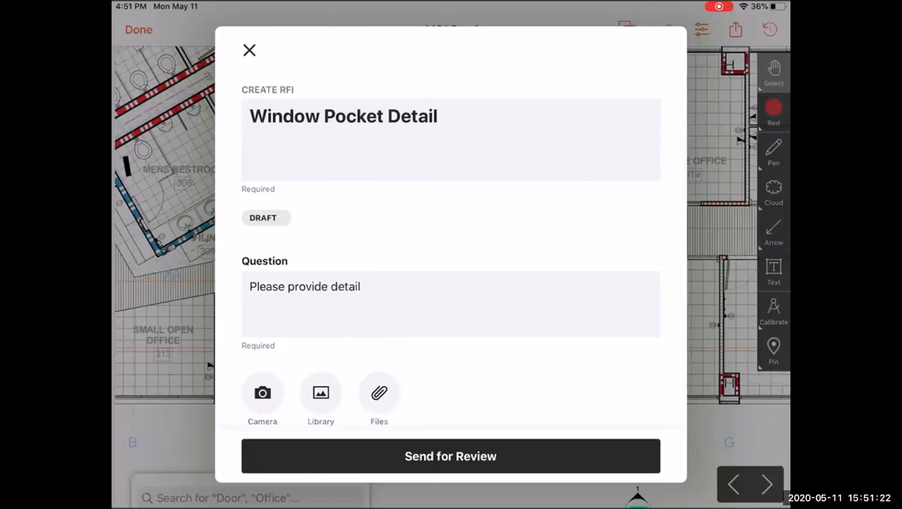
pyautogui.scroll(-1, 451, 251)
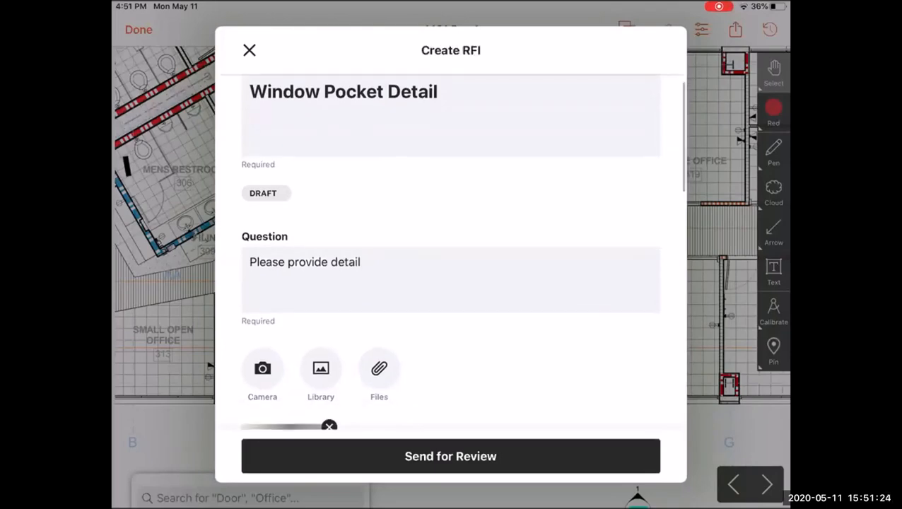
pyautogui.scroll(2, 451, 251)
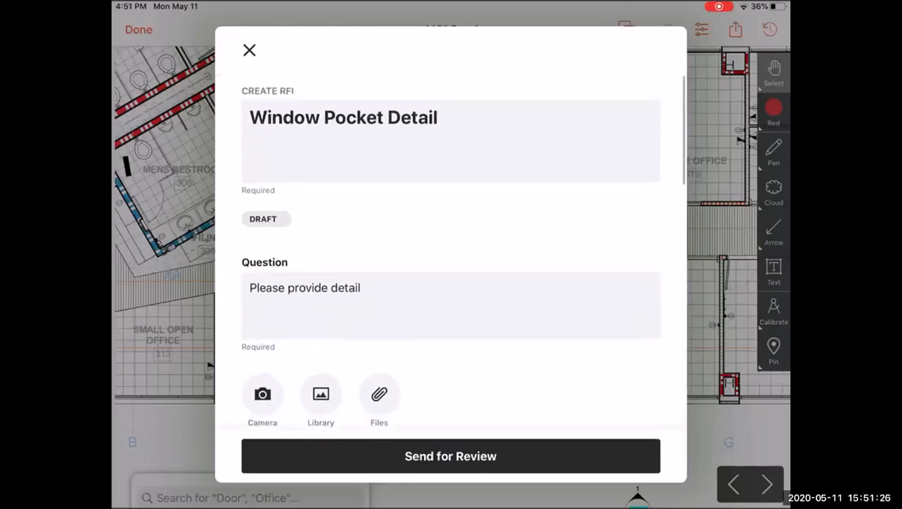
pyautogui.scroll(-4, 451, 251)
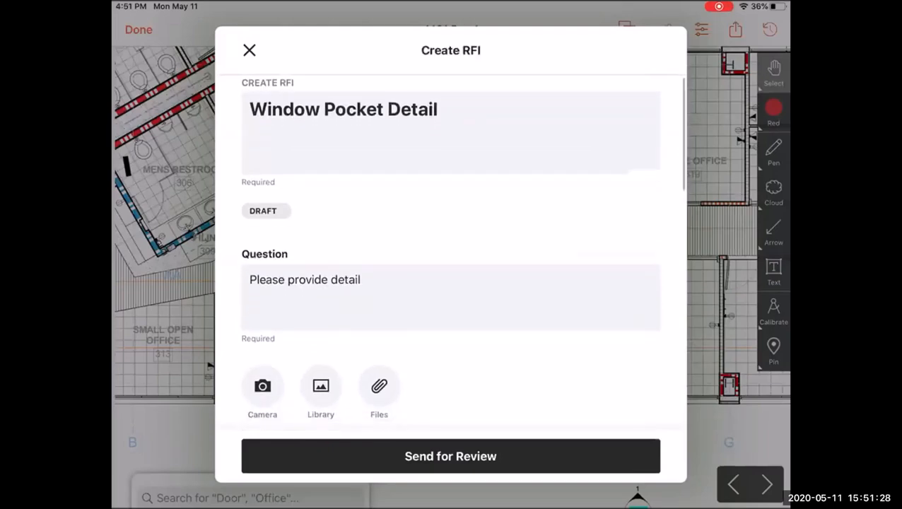
pyautogui.scroll(-3, 451, 251)
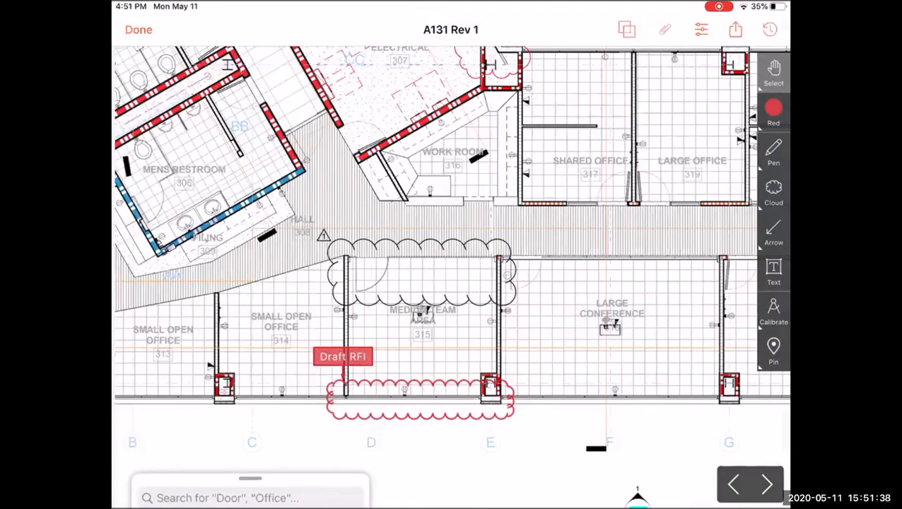
# - Open the Draft RFI linked to the window cloud markup, then close its details panel
pyautogui.click(343, 356)
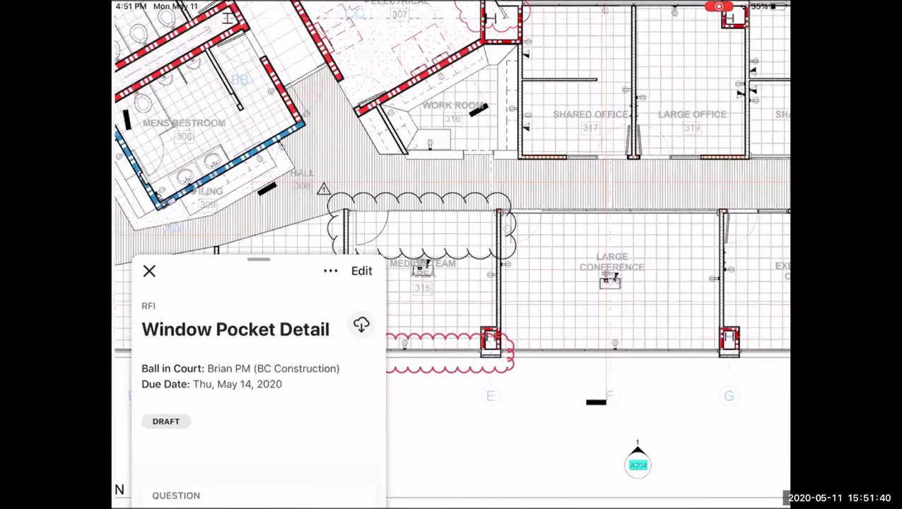
pyautogui.click(149, 271)
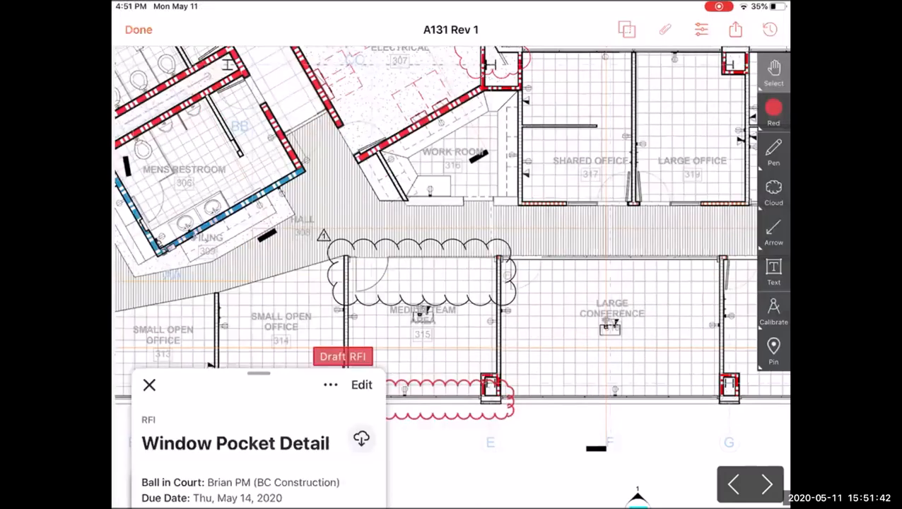
pyautogui.click(149, 384)
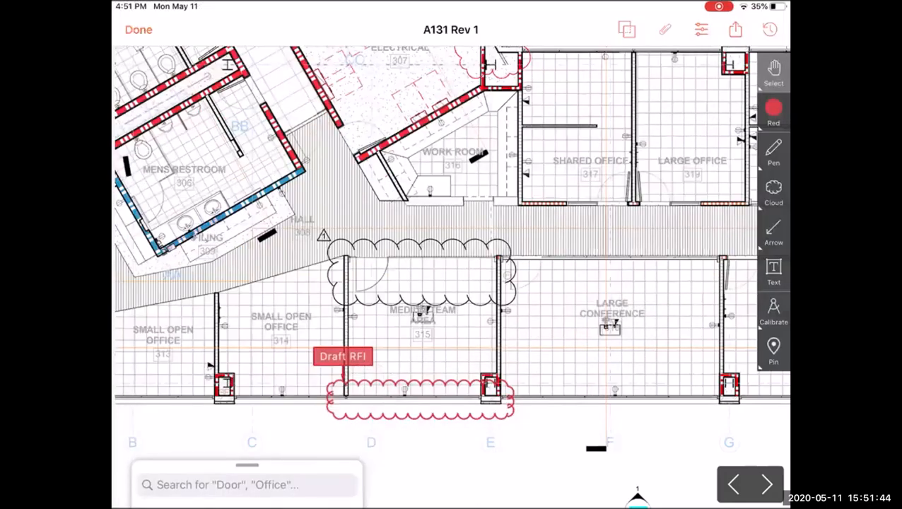
# - Examine the Draft RFI cloud markup on the third floor dimension plan
pyautogui.moveTo(452, 278); pyautogui.dragTo(451, 274)
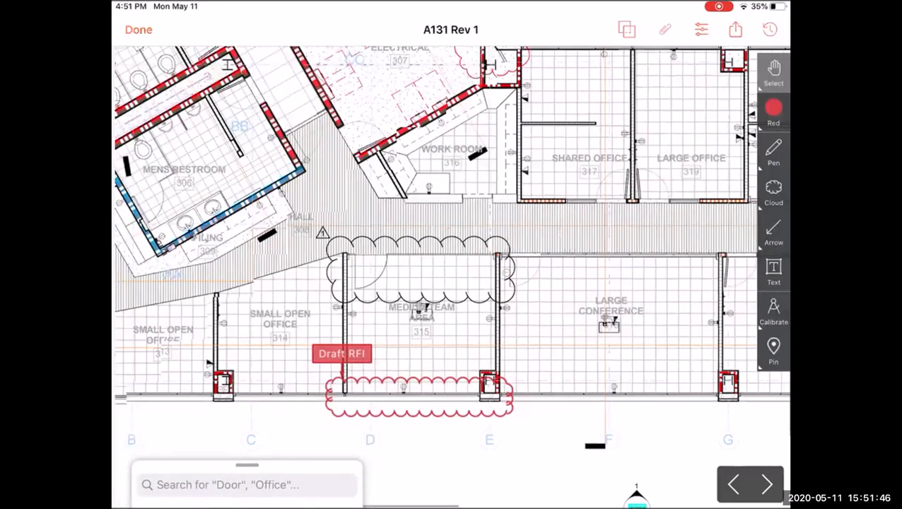
pyautogui.scroll(-5, 524, 304)
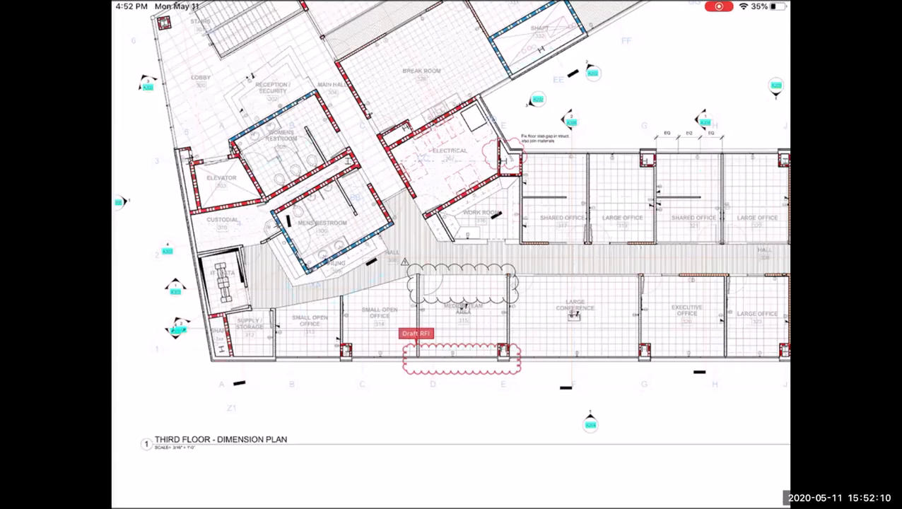
pyautogui.click(461, 359)
pyautogui.click(461, 363)
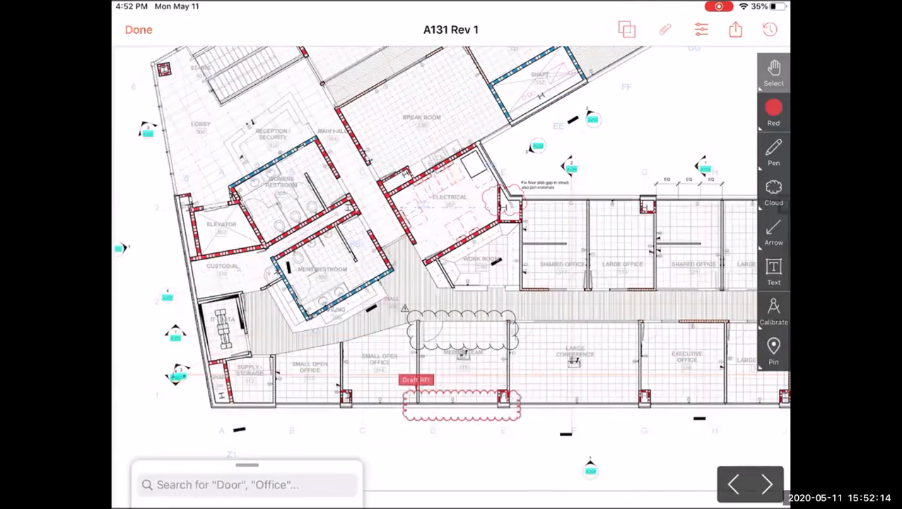
pyautogui.scroll(-5, 451, 268)
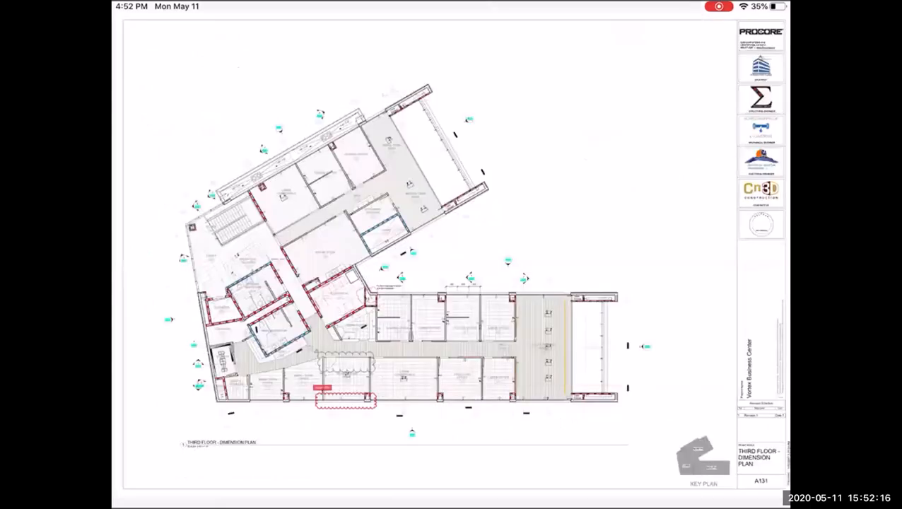
pyautogui.scroll(5, 297, 403)
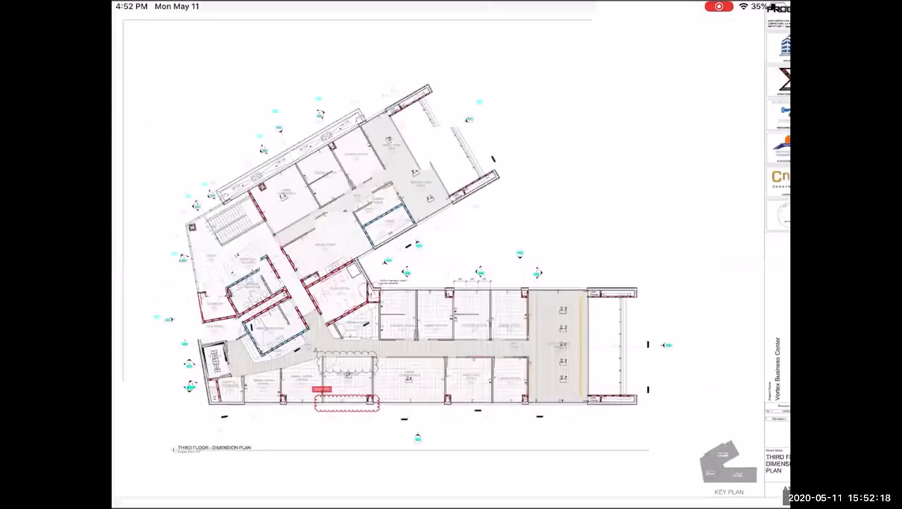
pyautogui.scroll(2, 308, 417)
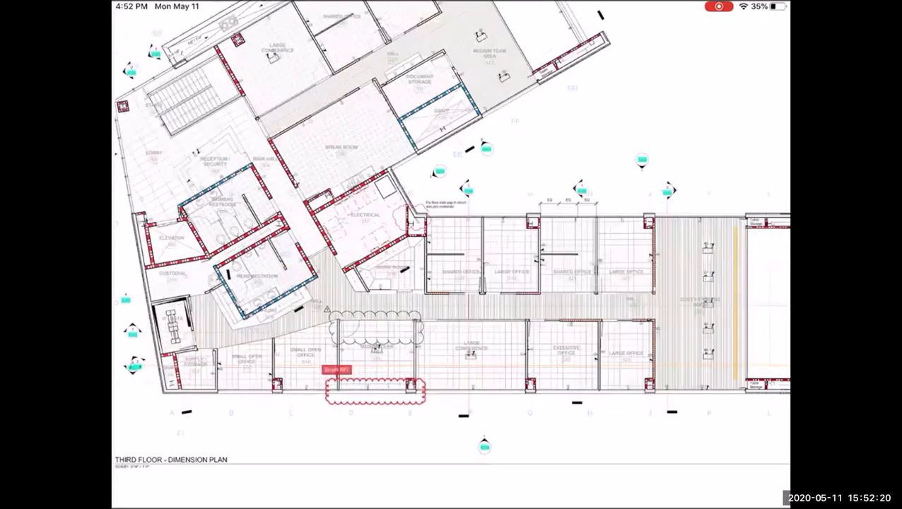
pyautogui.scroll(5, 313, 424)
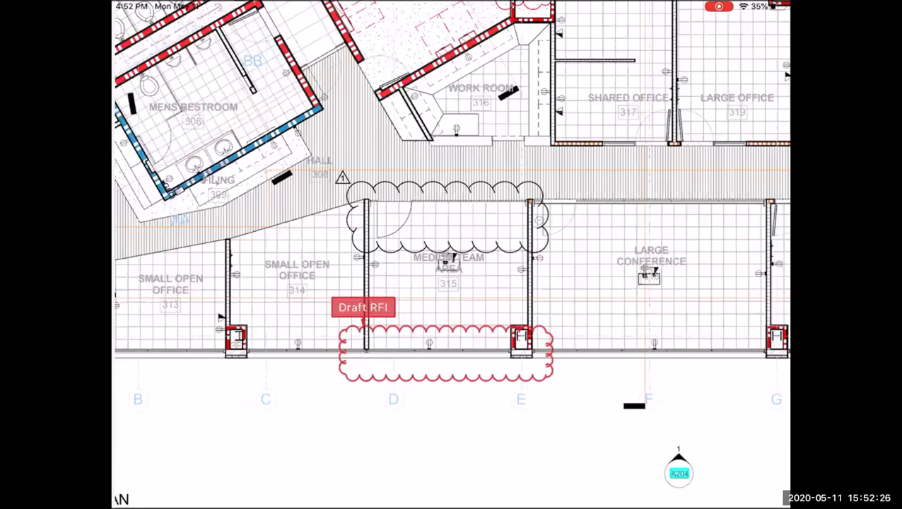
pyautogui.scroll(-1, 452, 255)
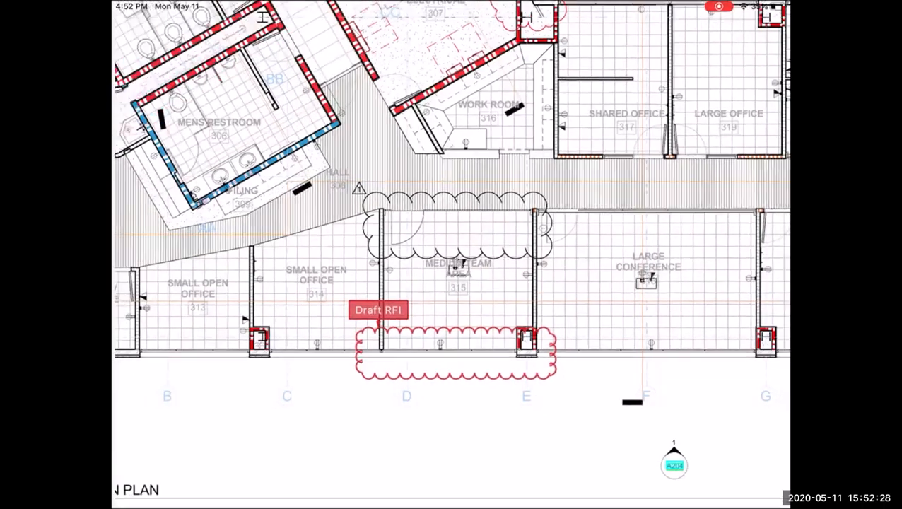
pyautogui.scroll(-2, 451, 254)
pyautogui.scroll(-5, 451, 254)
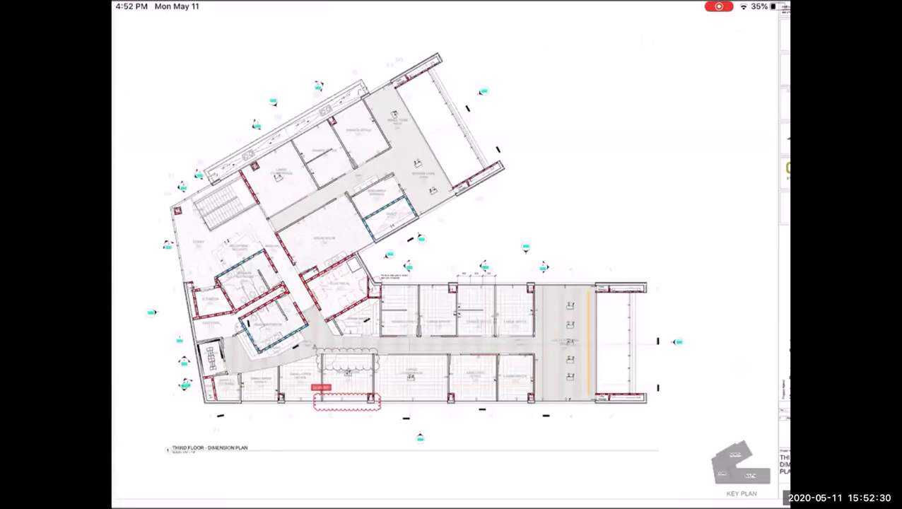
# - Leave the sheet and open drawing MH101 from the Mechanical discipline
pyautogui.click(138, 30)
pyautogui.scroll(-10, 451, 283)
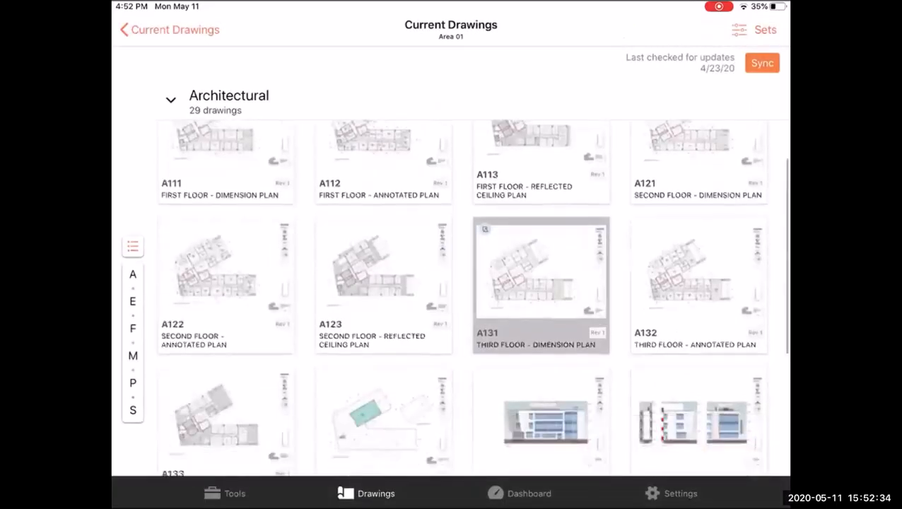
pyautogui.click(171, 101)
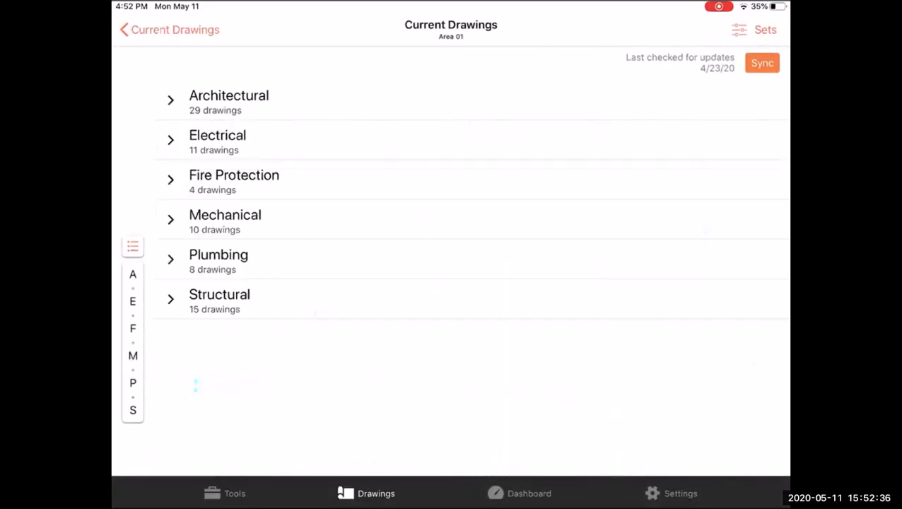
pyautogui.click(171, 220)
pyautogui.scroll(-3, 451, 297)
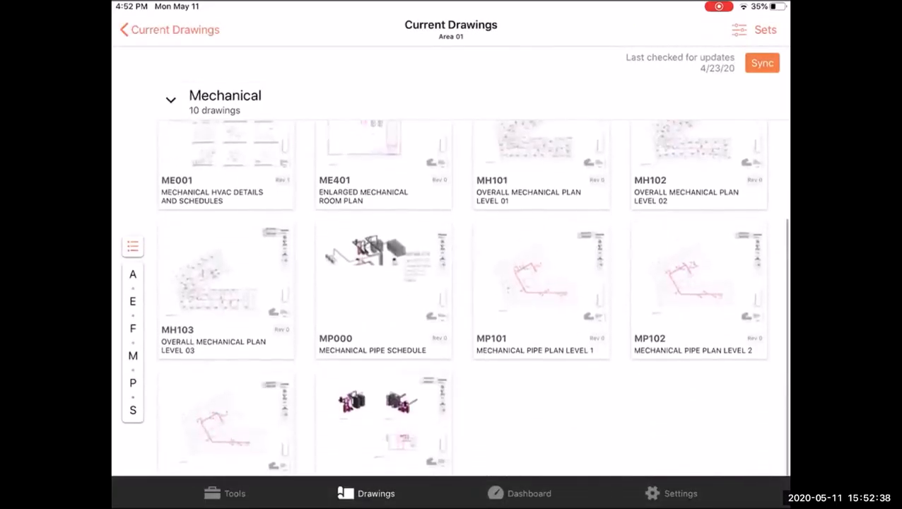
pyautogui.click(541, 159)
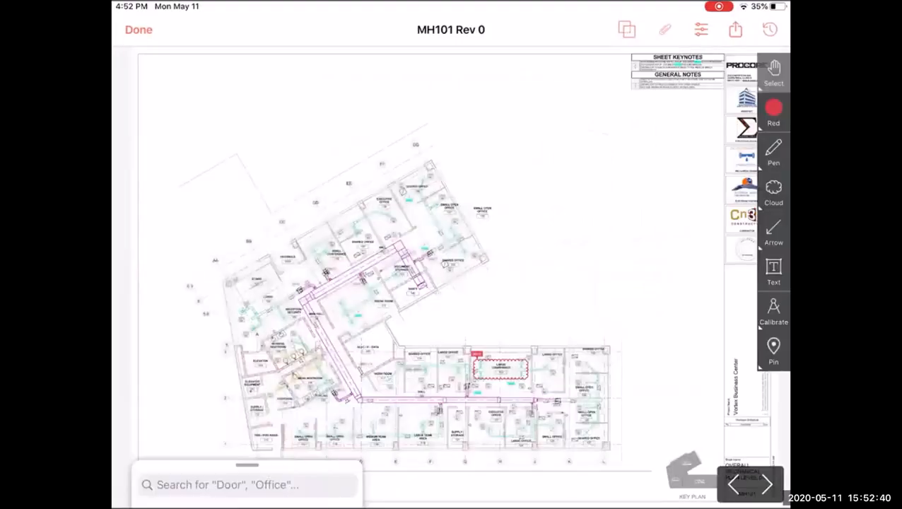
# - Open RFI 3 linked to the Large Conference cloud markup and expand its details
pyautogui.scroll(10, 505, 378)
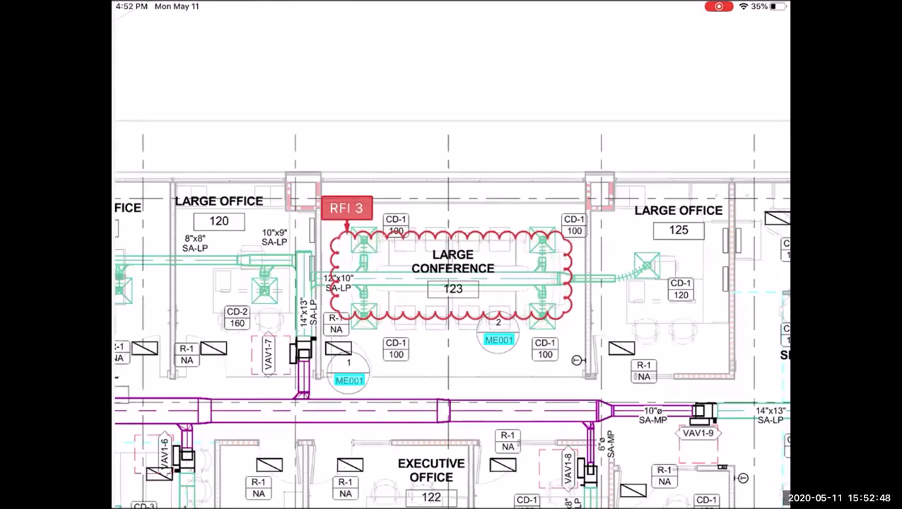
pyautogui.click(346, 208)
pyautogui.moveTo(259, 259); pyautogui.dragTo(259, 46)
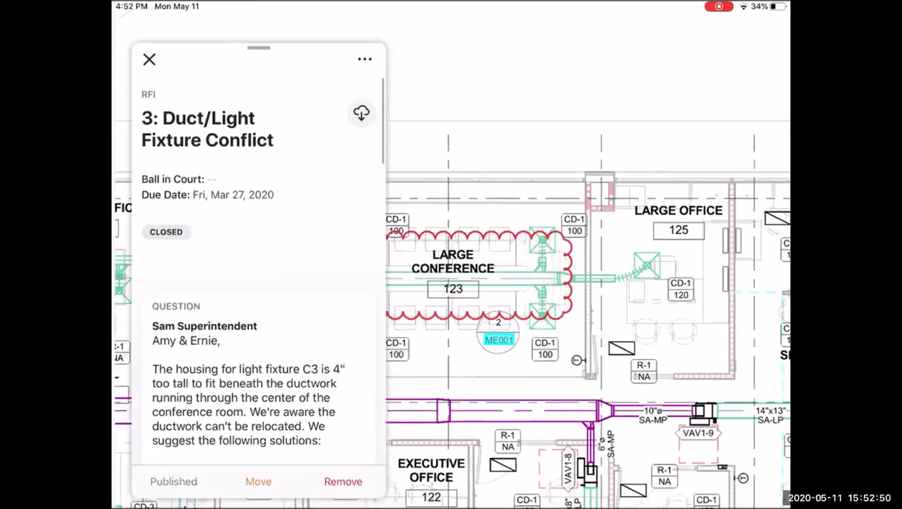
# - Scroll through RFI 3's question, attachments, official response and information fields
pyautogui.scroll(-3, 259, 283)
pyautogui.scroll(-5, 259, 282)
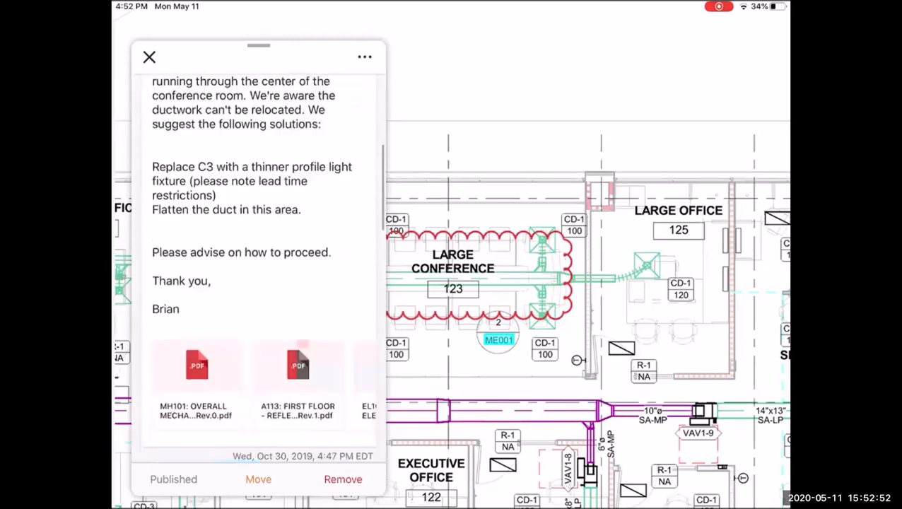
pyautogui.scroll(-5, 259, 283)
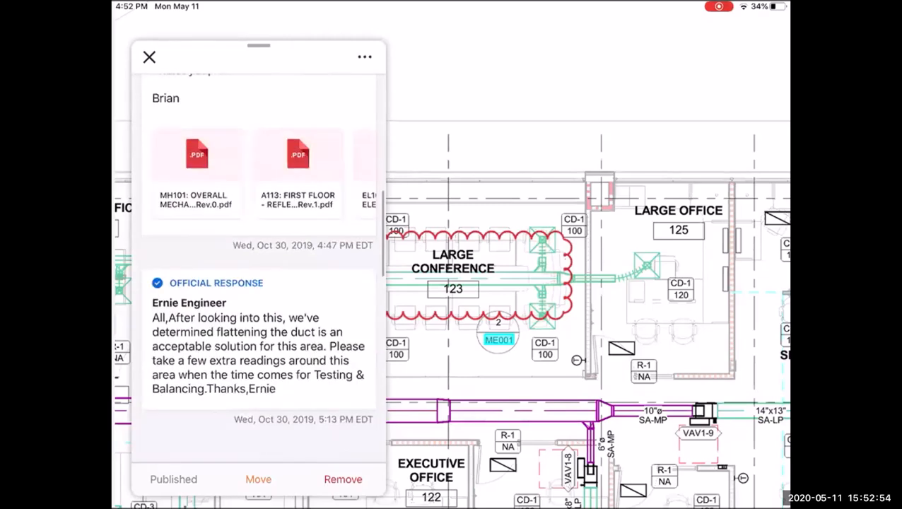
pyautogui.scroll(-3, 258, 283)
pyautogui.scroll(2, 259, 282)
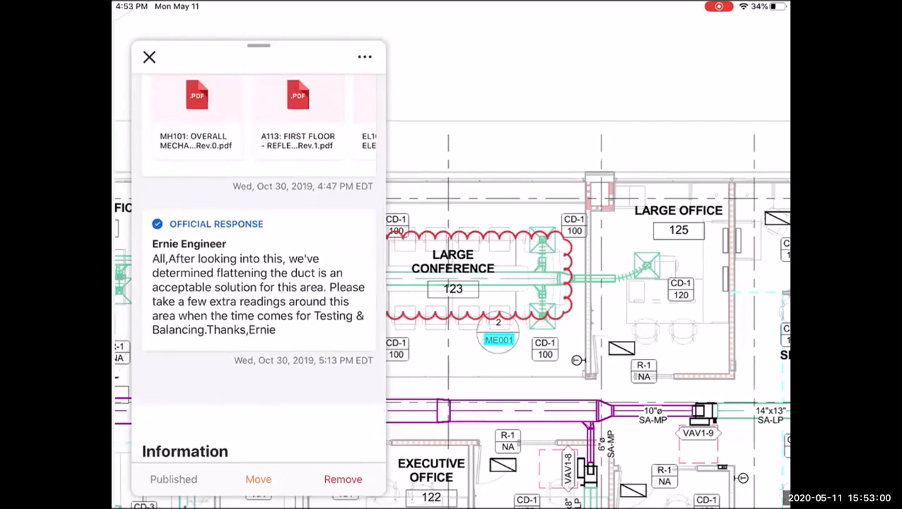
pyautogui.scroll(10, 258, 269)
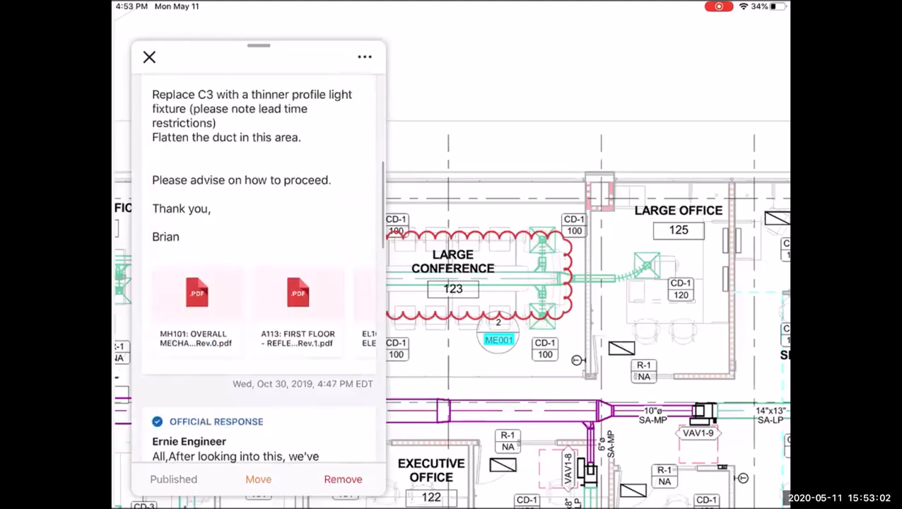
pyautogui.scroll(-10, 258, 269)
pyautogui.hscroll(3, 258, 312)
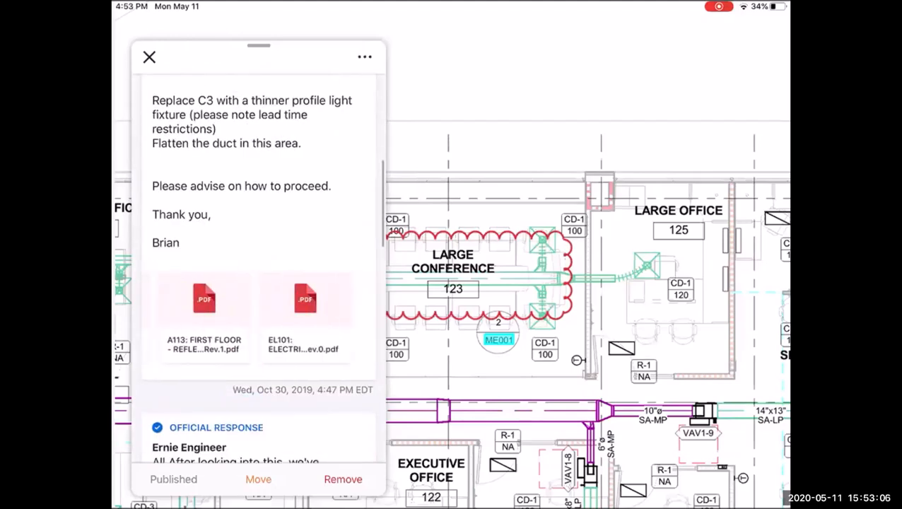
pyautogui.scroll(-5, 258, 269)
pyautogui.scroll(-2, 258, 268)
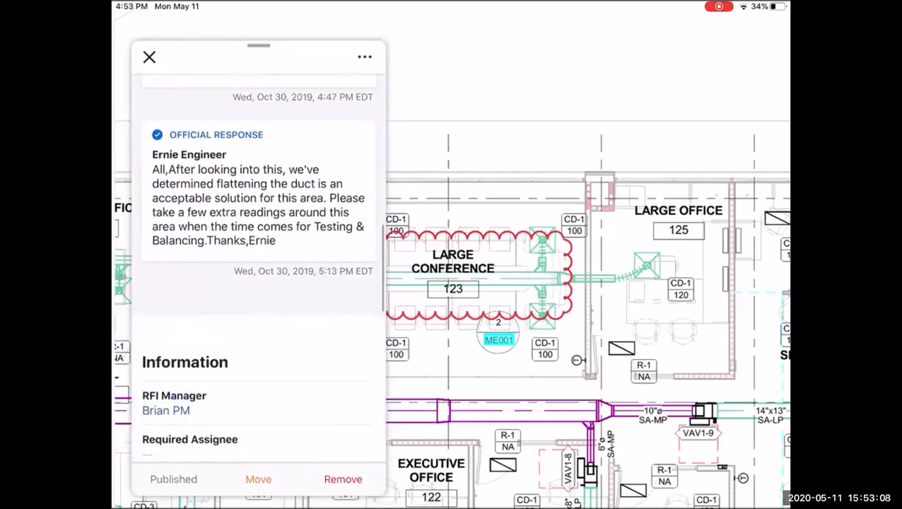
pyautogui.scroll(-12, 258, 268)
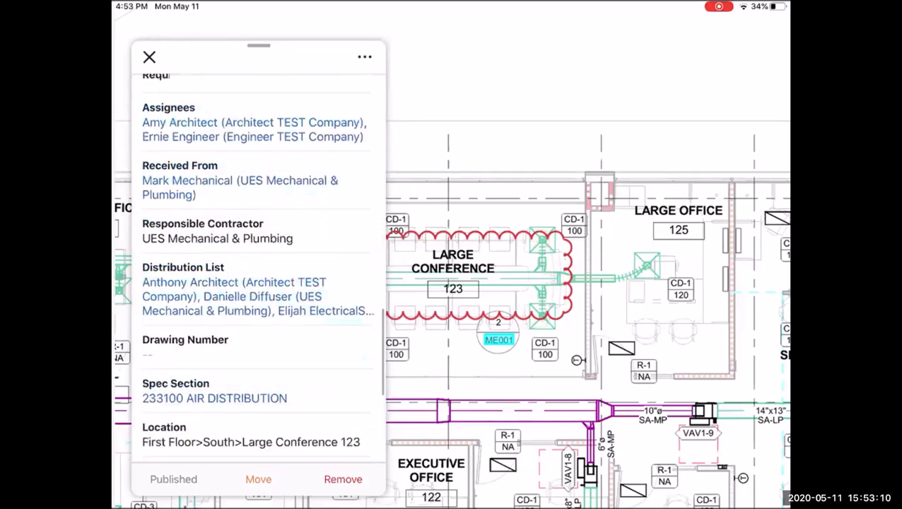
pyautogui.scroll(20, 258, 269)
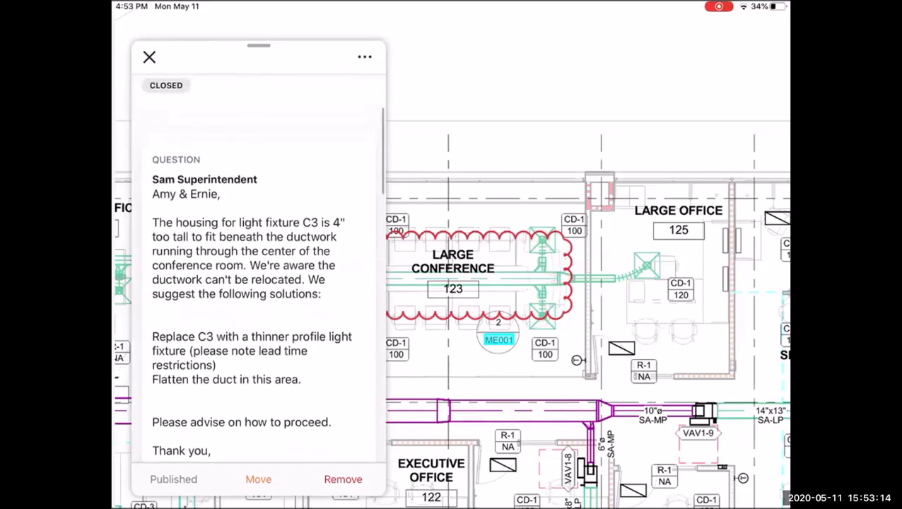
# - Close RFI 3's details, zoom out over the whole MH101 sheet, and stop the iPad screen broadcast
pyautogui.click(149, 57)
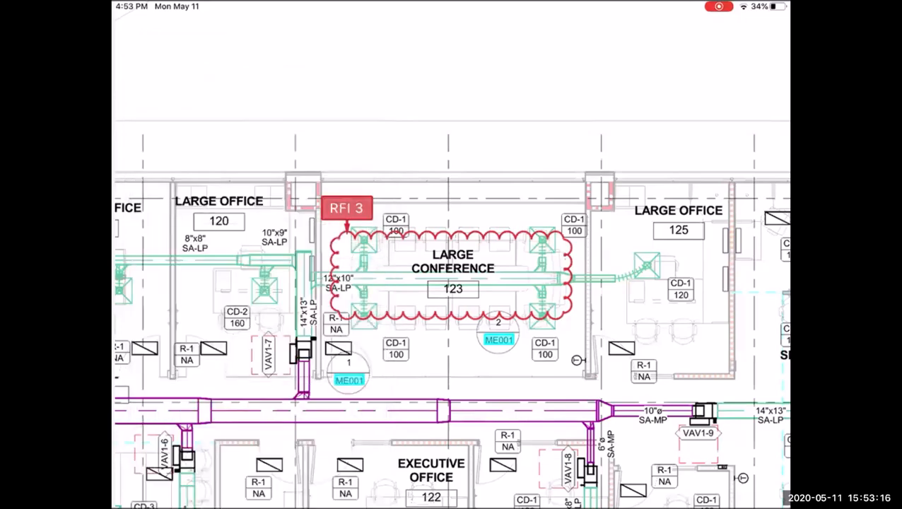
pyautogui.scroll(-2, 579, 348)
pyautogui.scroll(-2, 544, 350)
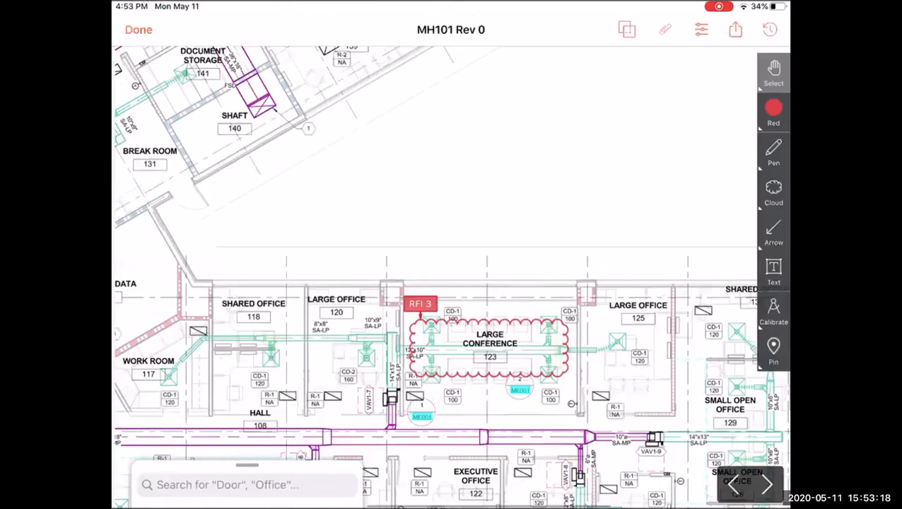
pyautogui.scroll(-4, 555, 297)
pyautogui.scroll(-2, 523, 311)
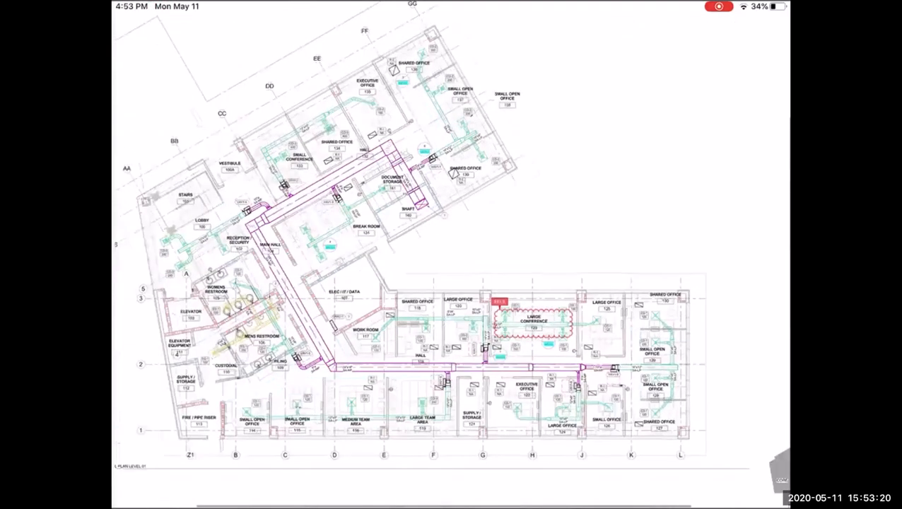
pyautogui.click(719, 7)
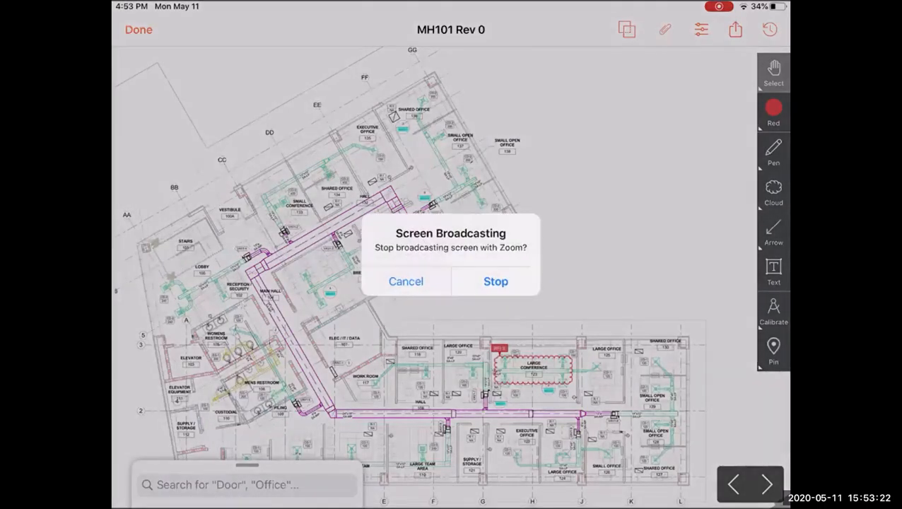
pyautogui.click(496, 281)
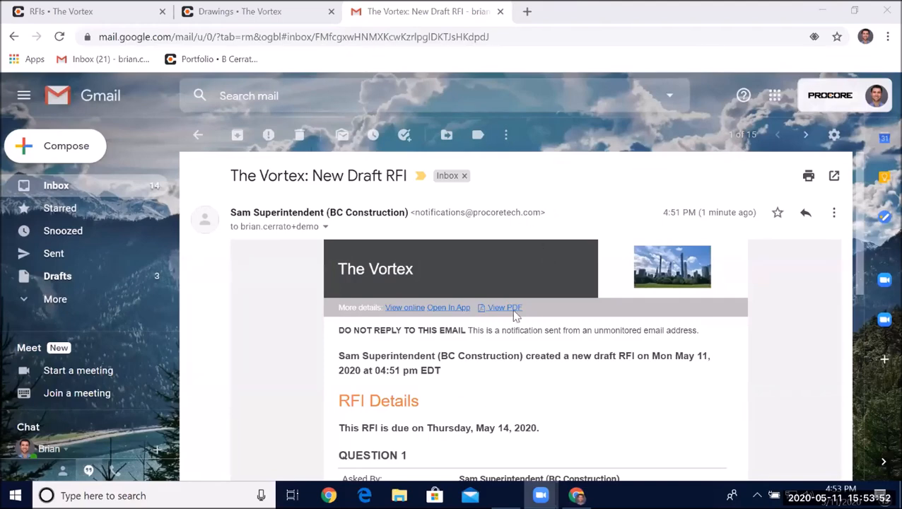
# - Switch to Gmail and read through the New Draft RFI notification email's details
pyautogui.moveTo(232, 176); pyautogui.dragTo(420, 176)
pyautogui.click(548, 340)
pyautogui.scroll(-1, 543, 324)
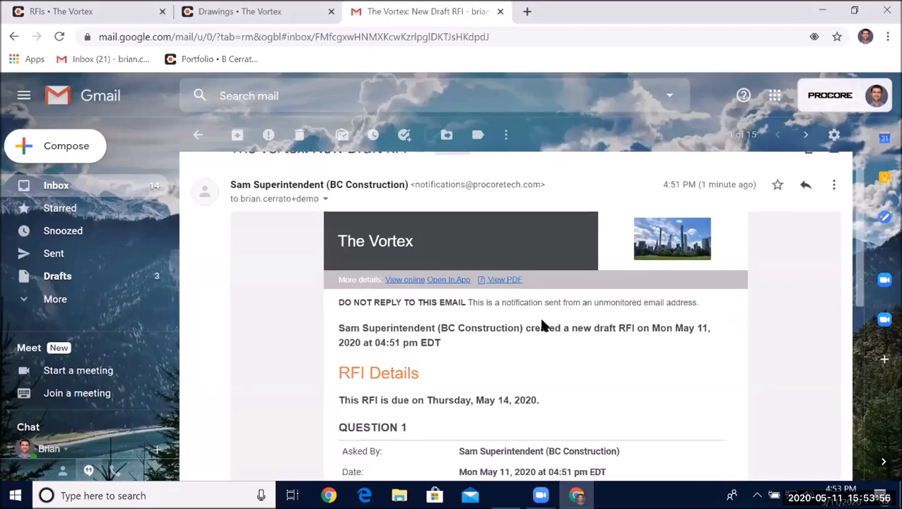
pyautogui.scroll(-4, 543, 324)
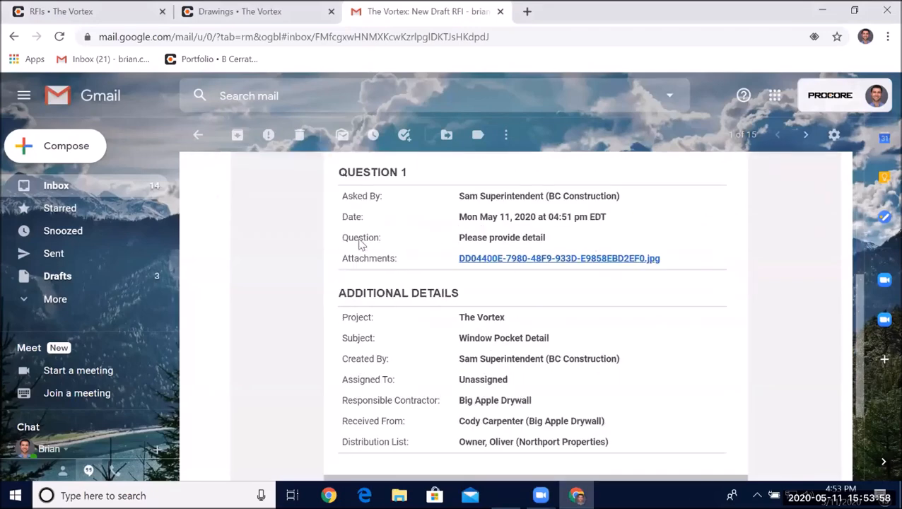
pyautogui.scroll(2, 493, 250)
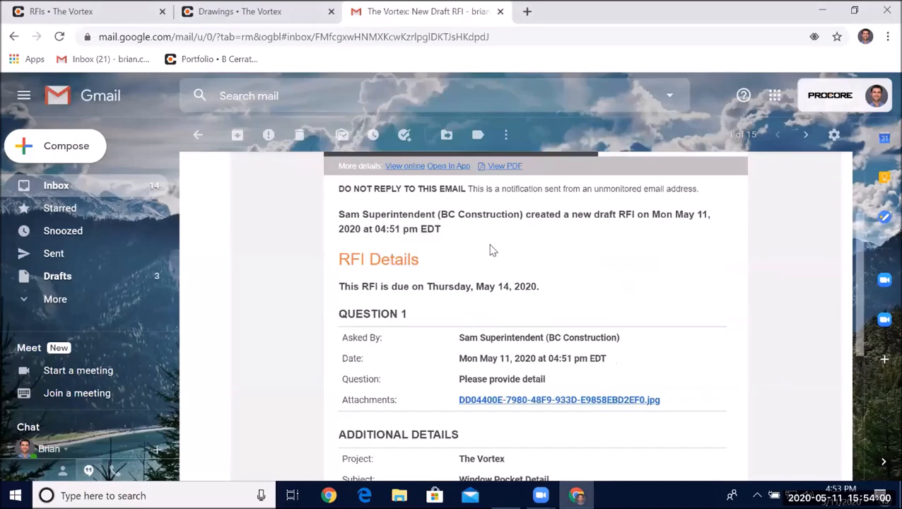
pyautogui.scroll(1, 506, 265)
pyautogui.scroll(-2, 515, 297)
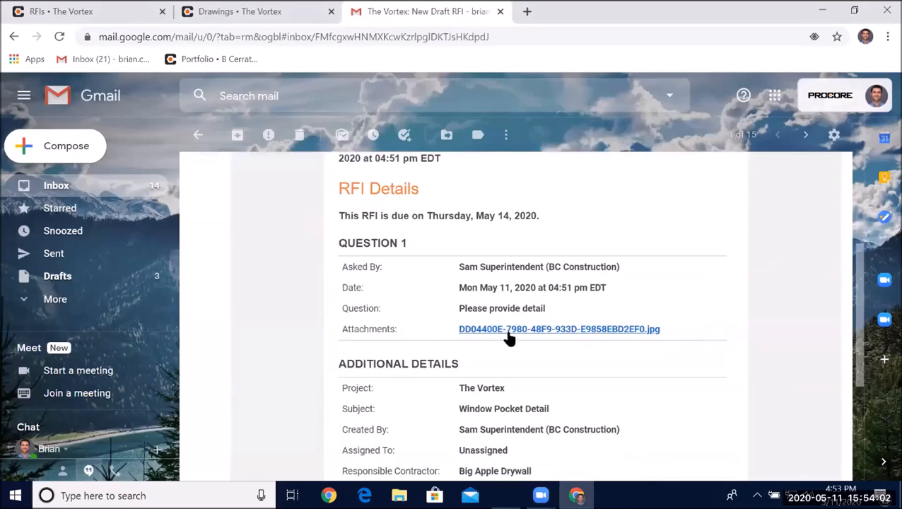
pyautogui.scroll(-2, 513, 332)
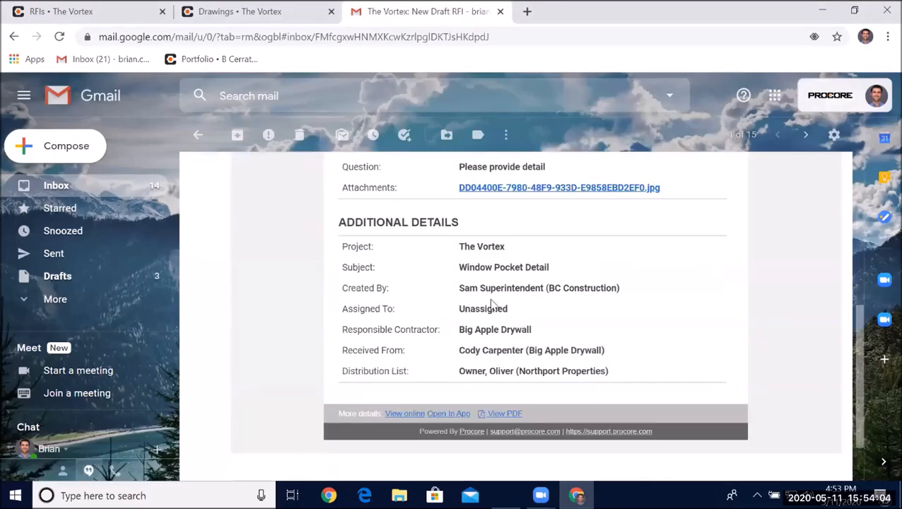
pyautogui.scroll(1, 512, 261)
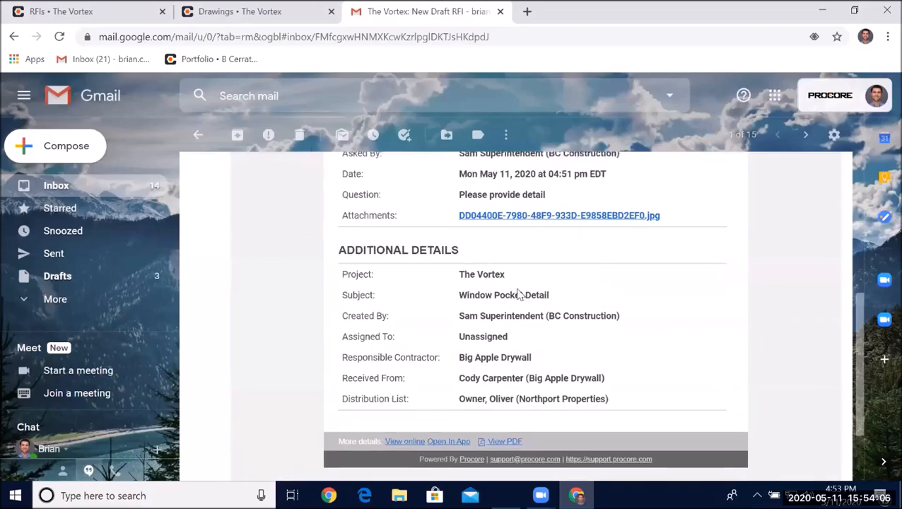
# - Open the RFI's attached photo from the email, then close the photo viewer
pyautogui.click(519, 259)
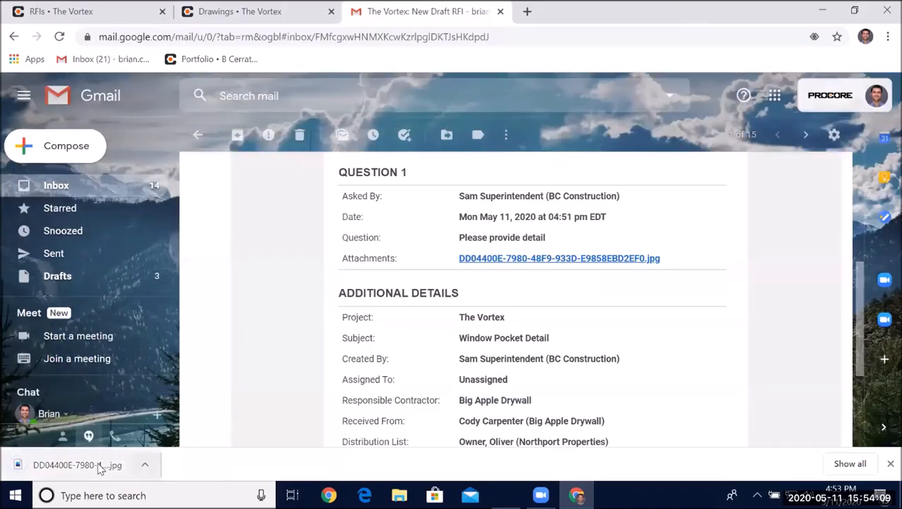
pyautogui.click(100, 468)
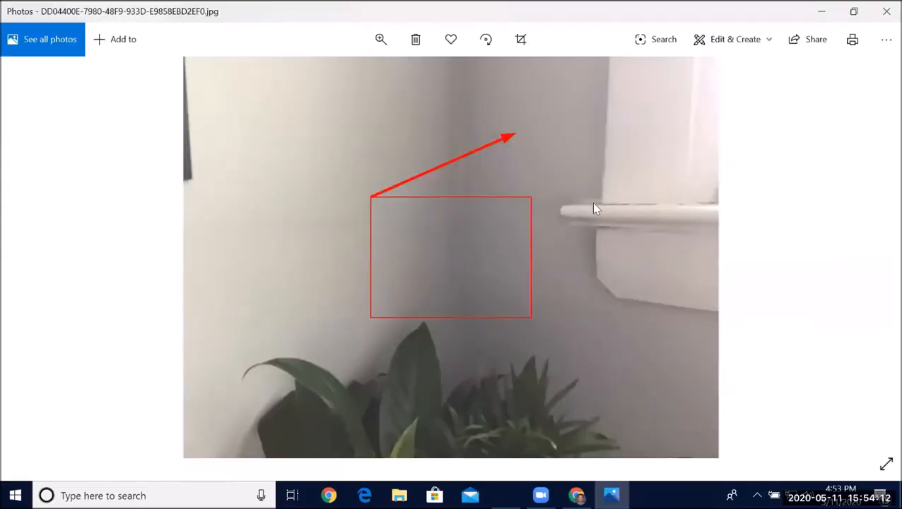
pyautogui.click(886, 13)
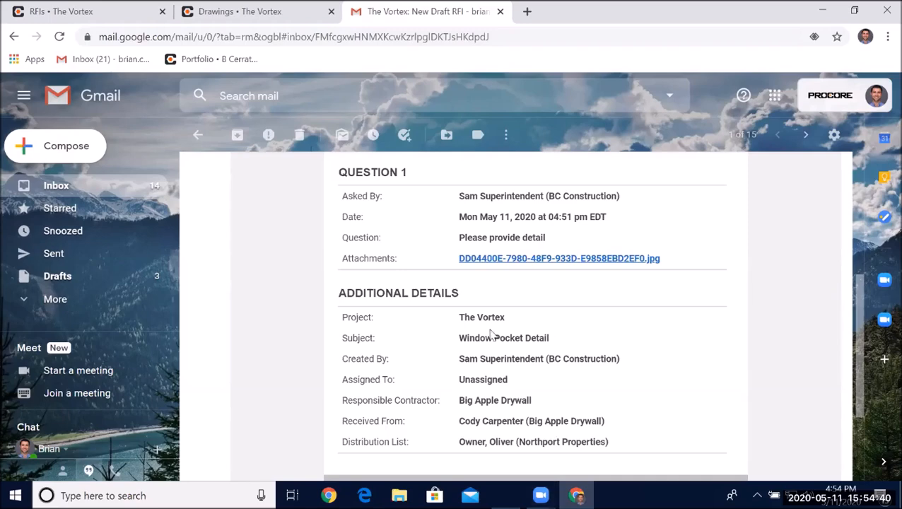
# - Open the draft RFI online from the email, then view Window Pocket Detail again from the RFIs list
pyautogui.scroll(5, 421, 378)
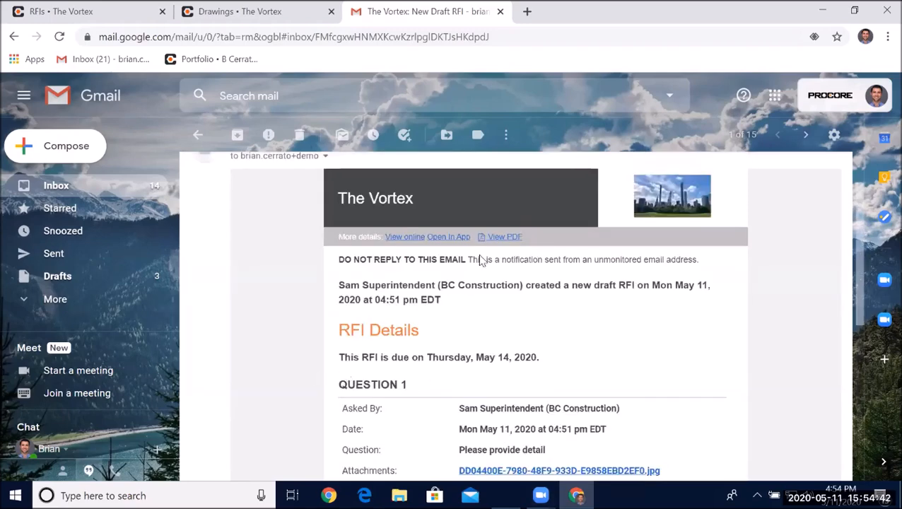
pyautogui.click(416, 237)
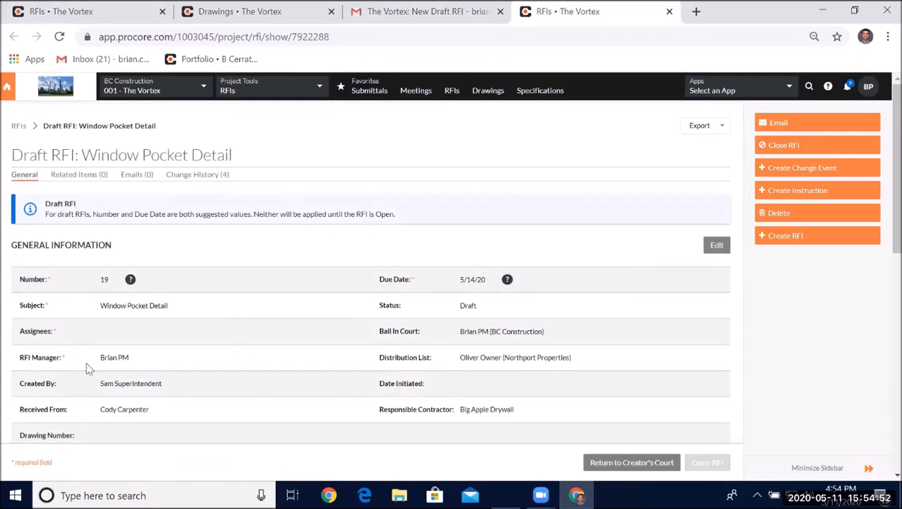
pyautogui.click(17, 126)
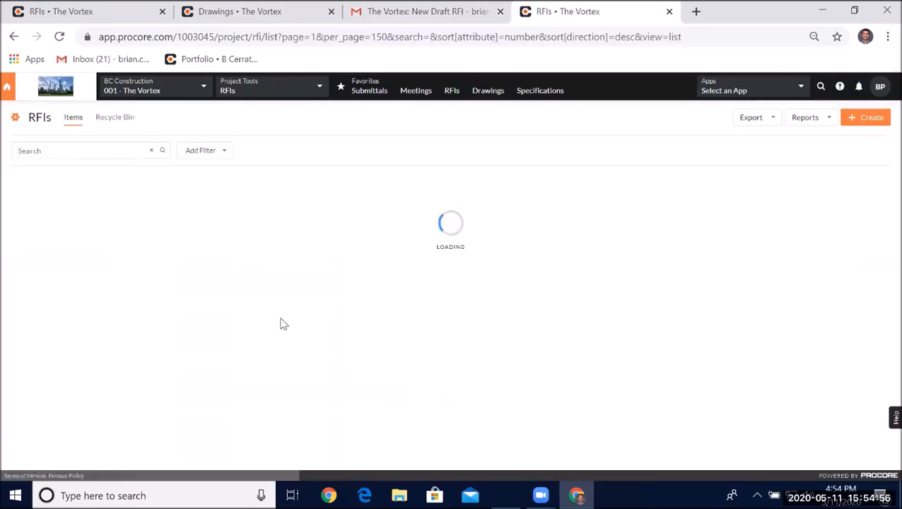
pyautogui.scroll(-5, 272, 318)
pyautogui.scroll(-3, 269, 313)
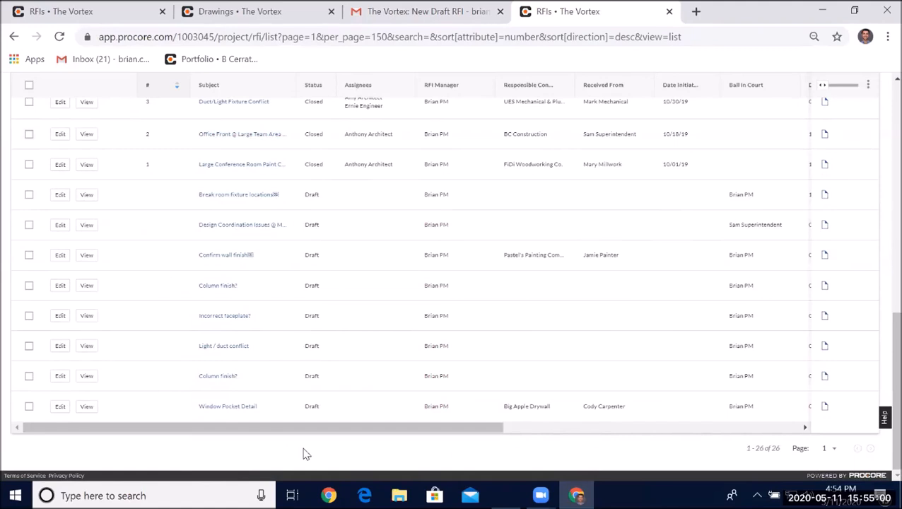
pyautogui.click(86, 406)
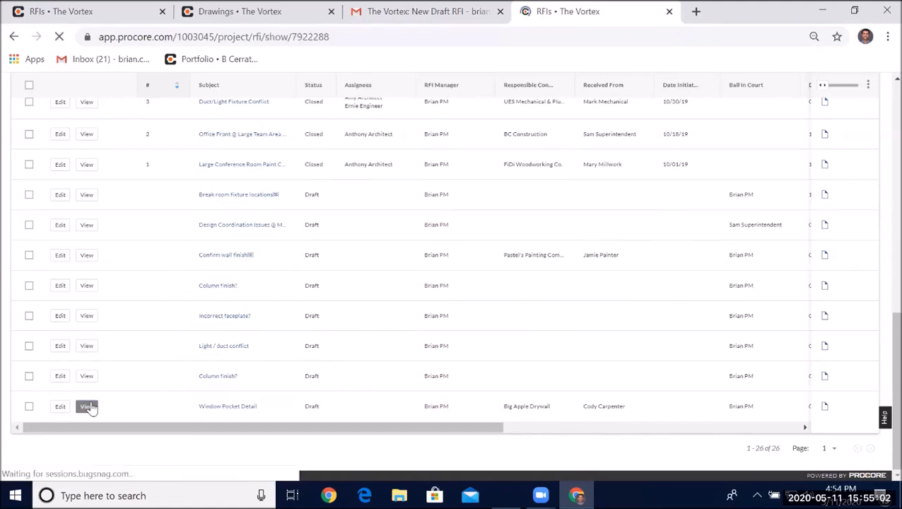
# - Edit the draft RFI and set its subject to Window Pocket Detail @ Conference 336
pyautogui.click(712, 245)
pyautogui.scroll(-1, 278, 230)
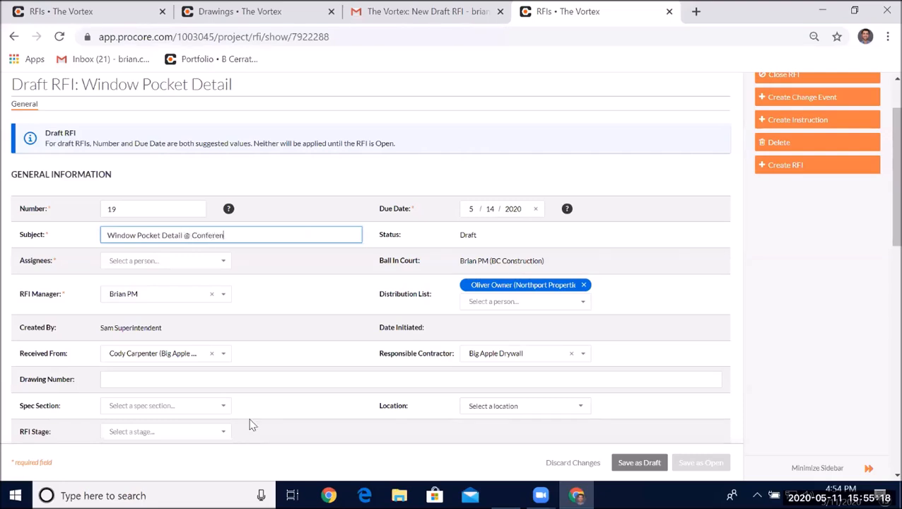
pyautogui.write('336')
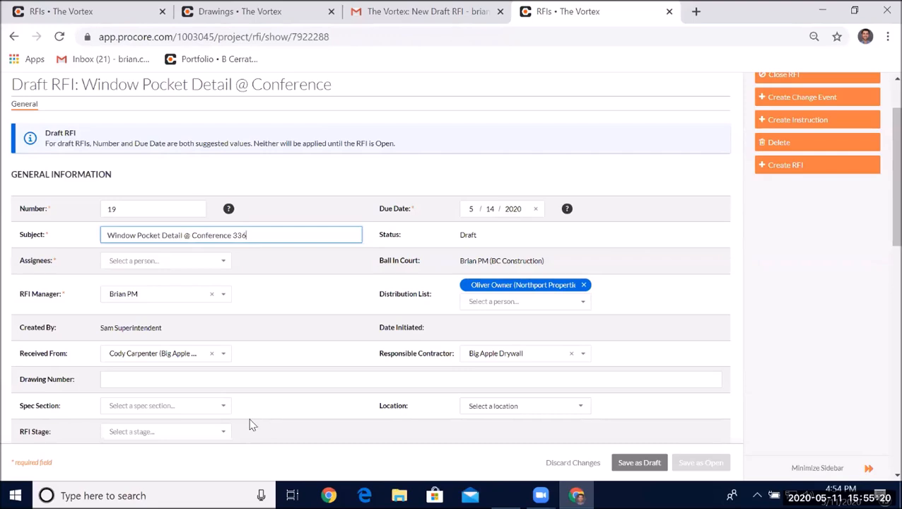
# - Switch to the Drawings tab, open sheet A131 Third Floor Dimension Plan, then return to the RFI edit form
pyautogui.click(251, 11)
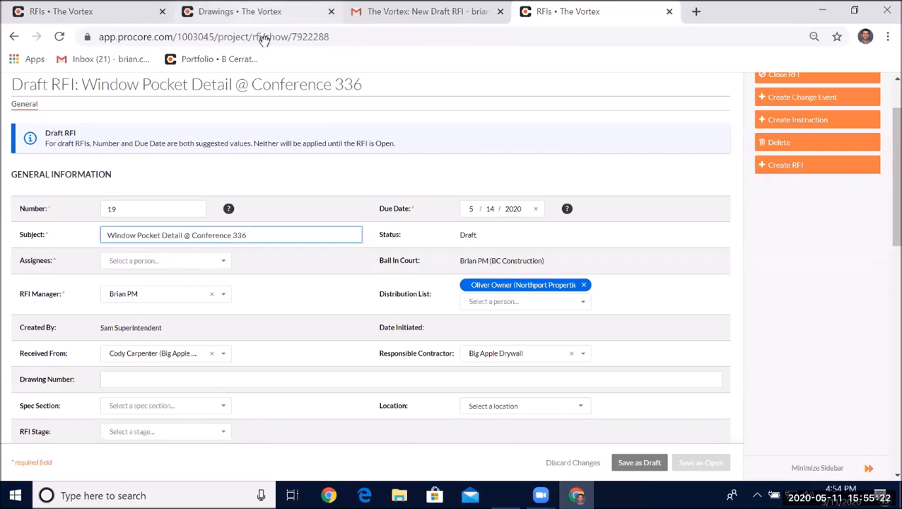
pyautogui.moveTo(494, 239); pyautogui.dragTo(486, 190)
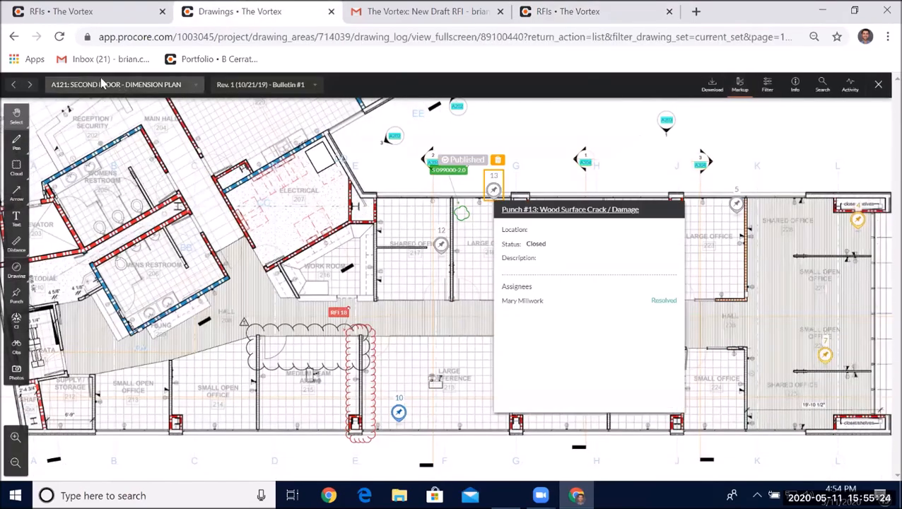
pyautogui.click(155, 84)
pyautogui.scroll(-3, 156, 198)
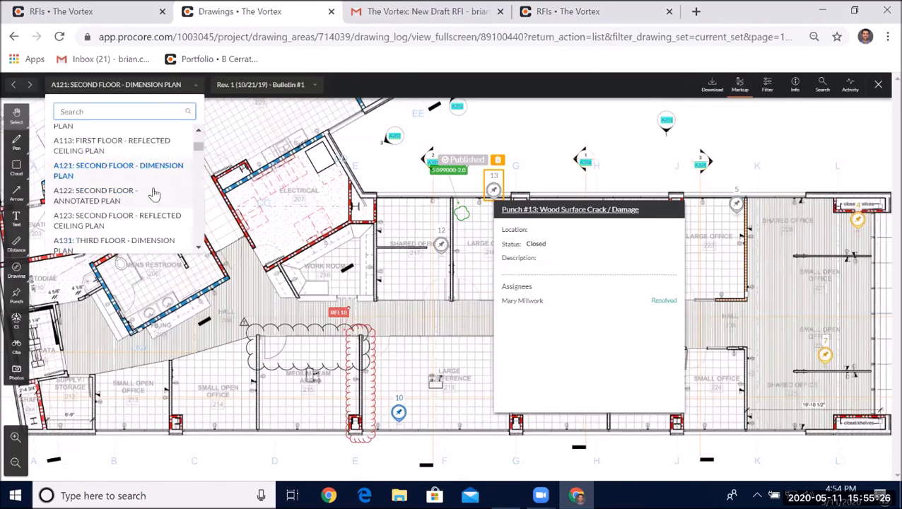
pyautogui.click(128, 241)
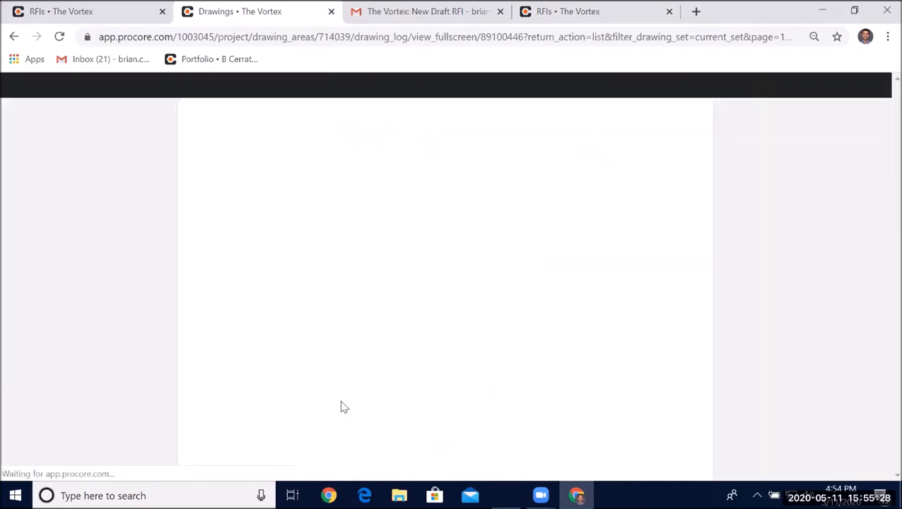
pyautogui.scroll(3, 336, 417)
pyautogui.scroll(2, 426, 373)
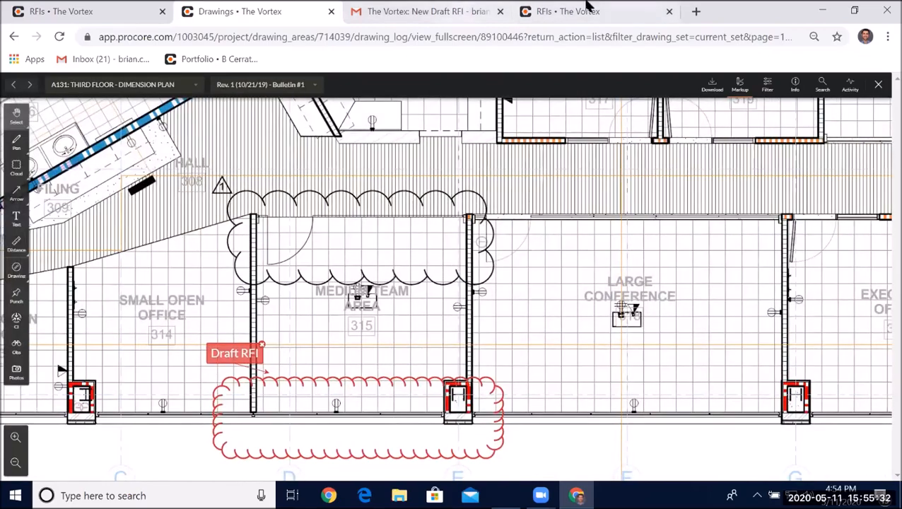
pyautogui.click(588, 11)
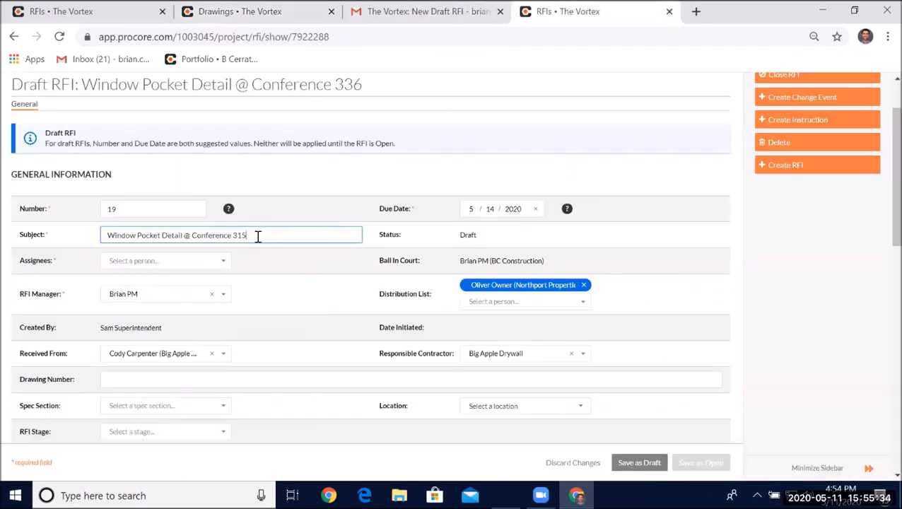
# - Add Amy Architect as the RFI's assignee and mark her response as required
pyautogui.click(223, 260)
pyautogui.click(145, 316)
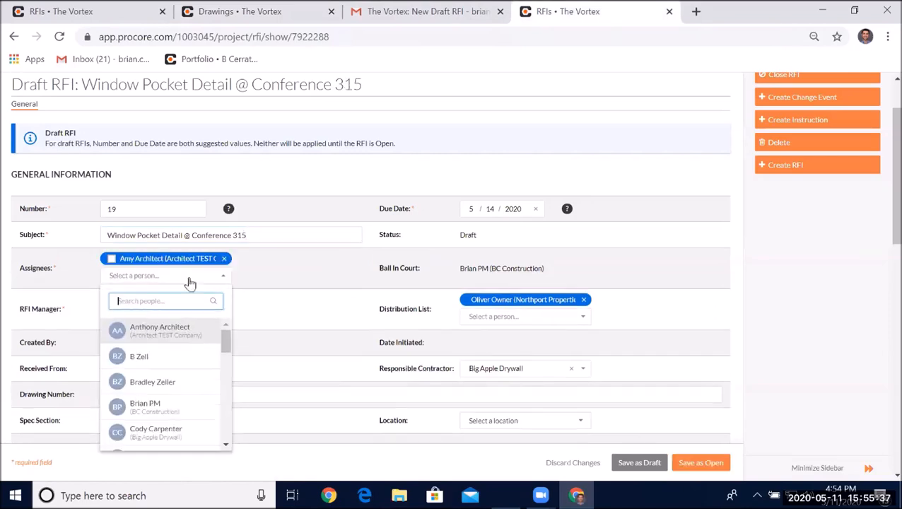
pyautogui.click(121, 258)
pyautogui.scroll(-1, 128, 276)
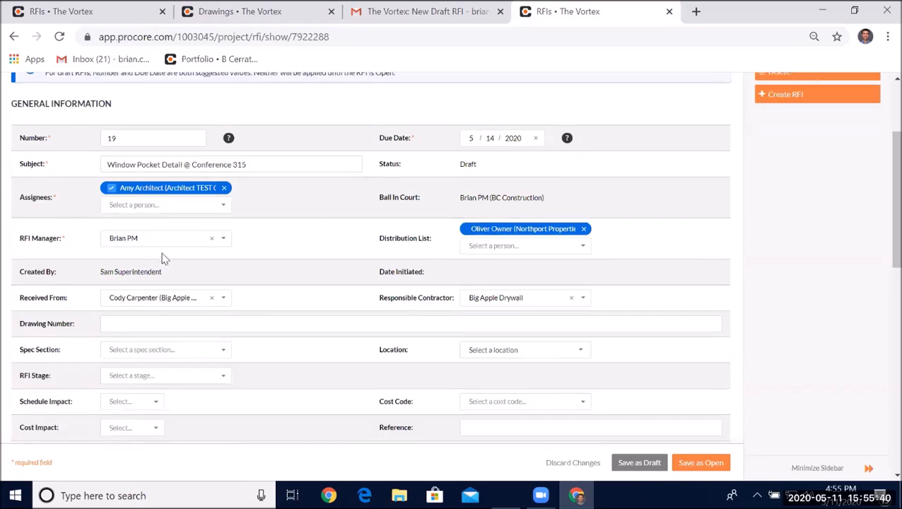
pyautogui.click(184, 242)
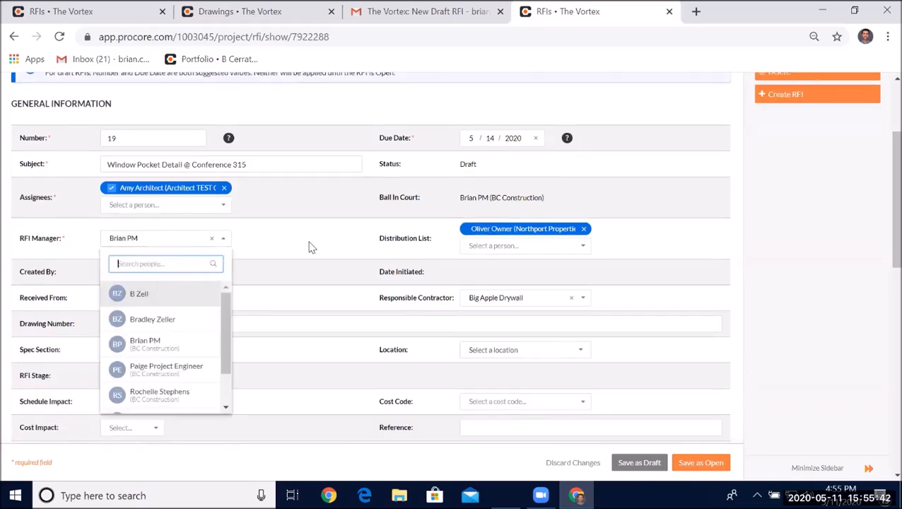
pyautogui.click(312, 247)
pyautogui.scroll(-1, 192, 283)
pyautogui.scroll(-1, 194, 281)
pyautogui.click(161, 239)
pyautogui.click(180, 210)
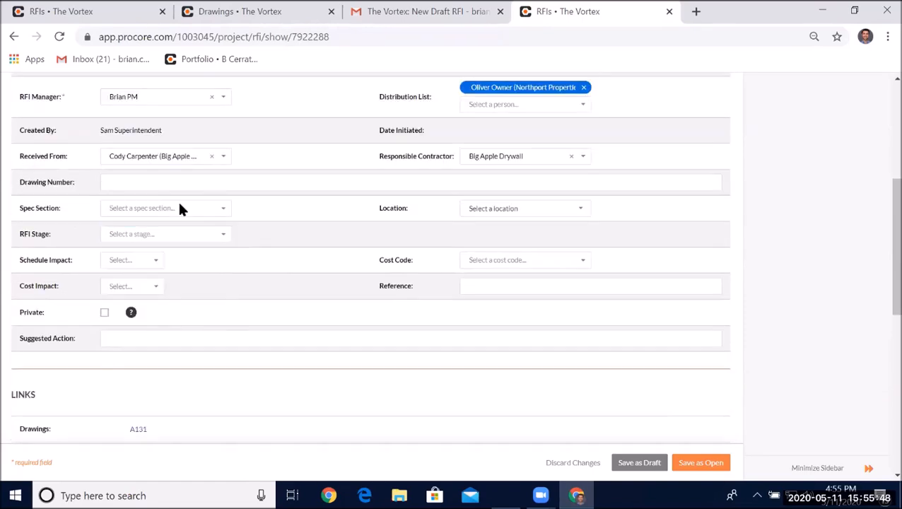
pyautogui.click(284, 219)
# - Set both Schedule Impact and Cost Impact to TBD
pyautogui.click(138, 261)
pyautogui.click(119, 298)
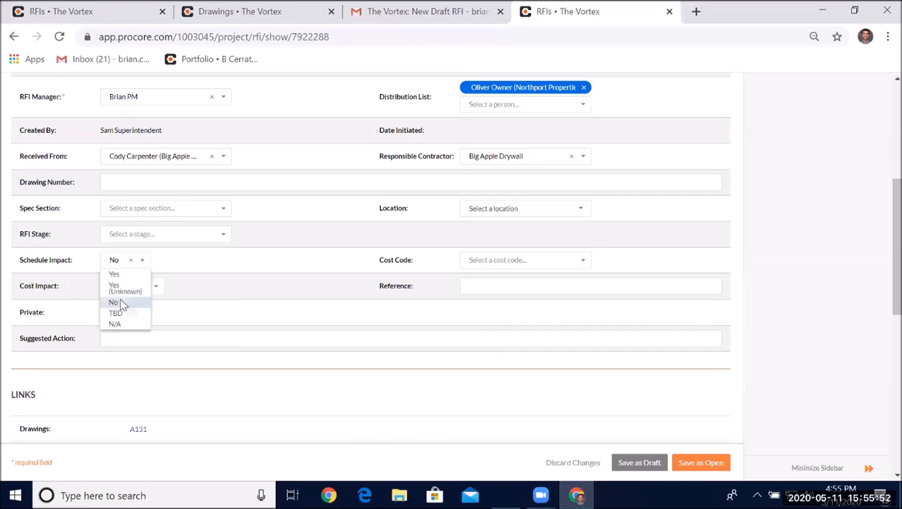
pyautogui.click(126, 269)
pyautogui.click(118, 315)
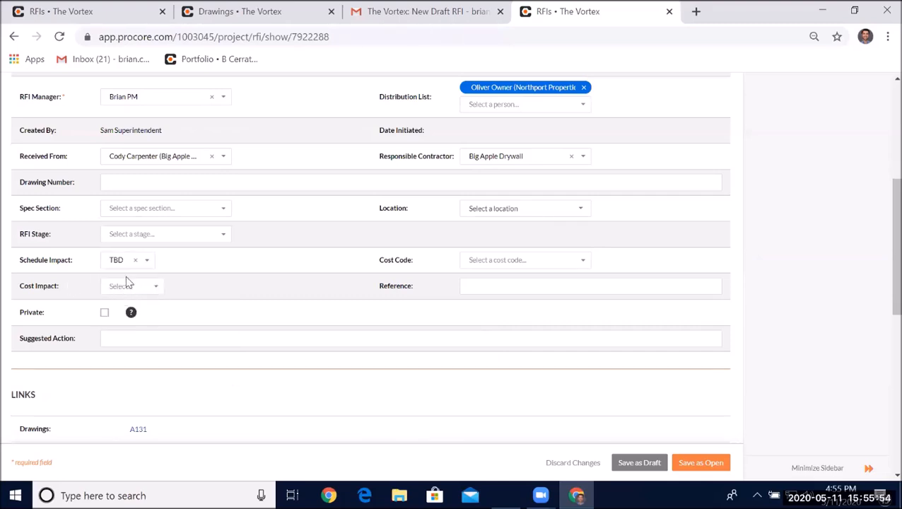
pyautogui.click(125, 287)
pyautogui.click(120, 337)
pyautogui.scroll(-1, 90, 338)
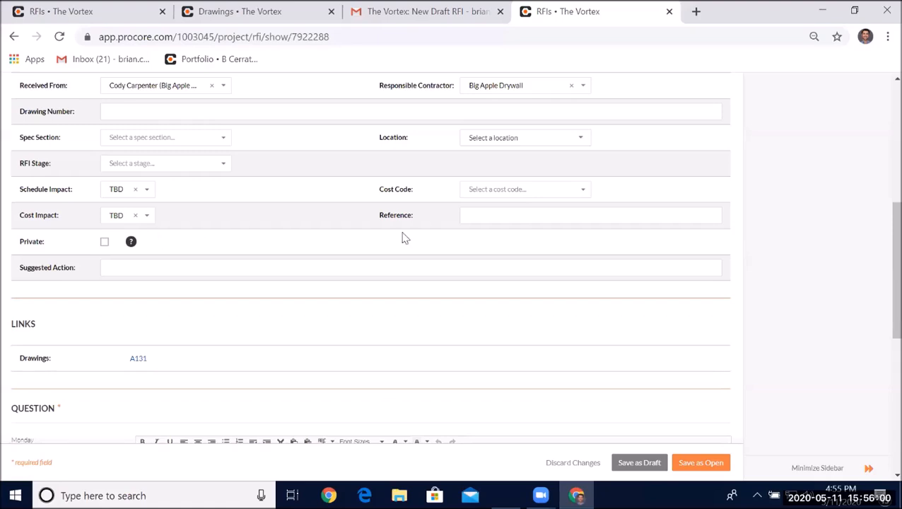
# - Write the question to the architect asking to provide the window pocket detail @ Team Room 315, with thanks and signature
pyautogui.scroll(-4, 318, 234)
pyautogui.tripleClick(247, 195)
pyautogui.write('Amy Architect,')
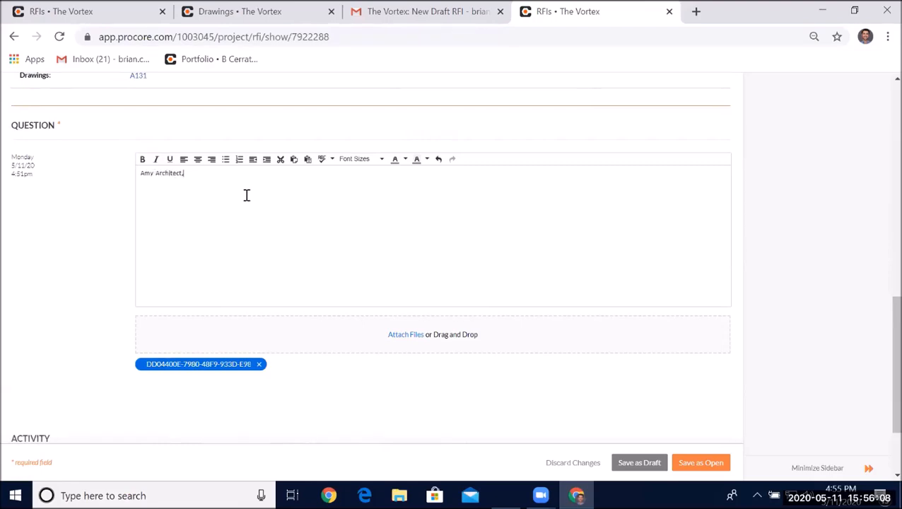
pyautogui.write('ease provide the window pocket detail @')
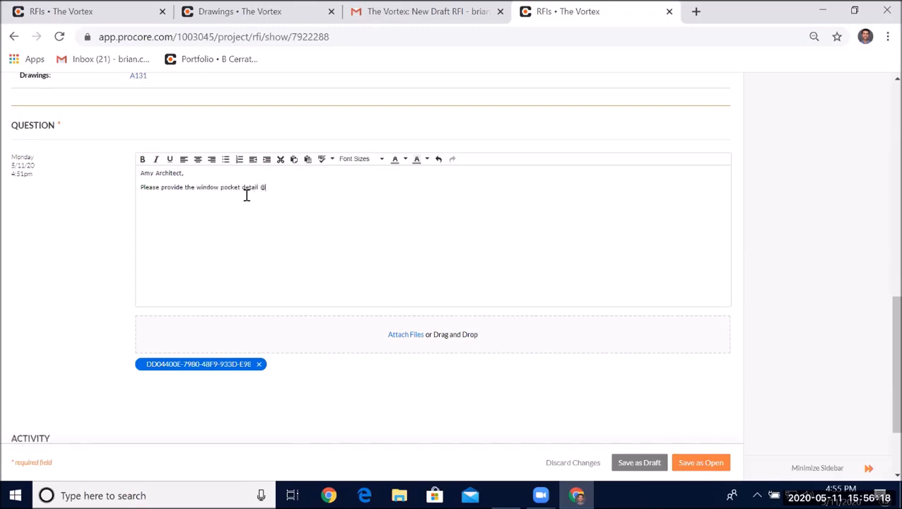
pyautogui.write('eam Room 315.')
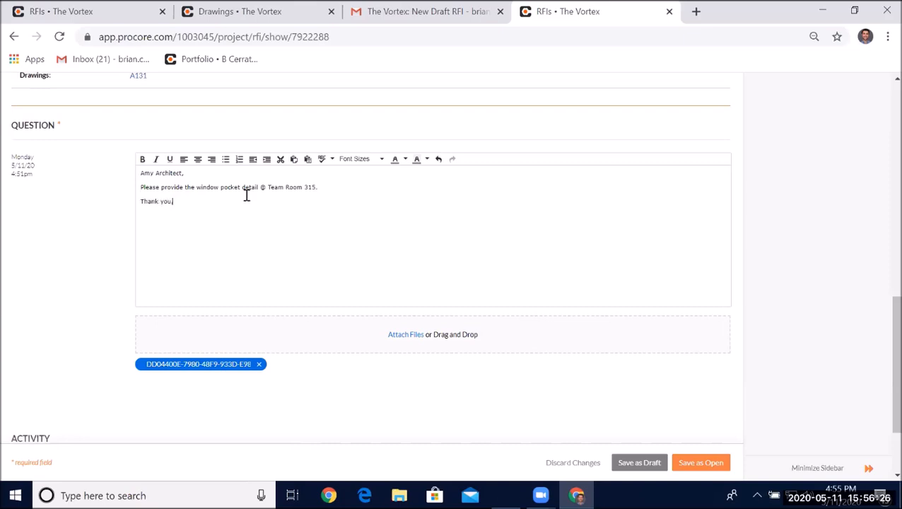
pyautogui.write('M')
# - Save the RFI as open
pyautogui.scroll(-3, 368, 212)
pyautogui.scroll(2, 308, 181)
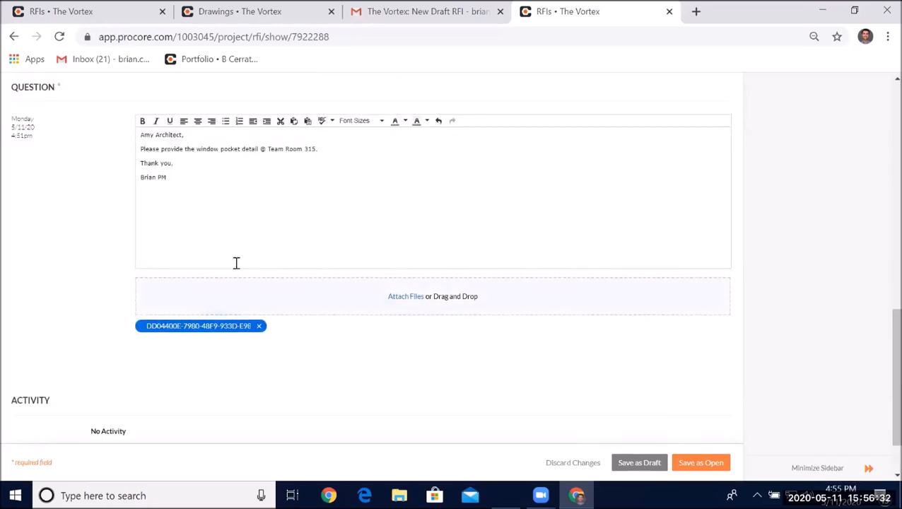
pyautogui.scroll(-1, 213, 226)
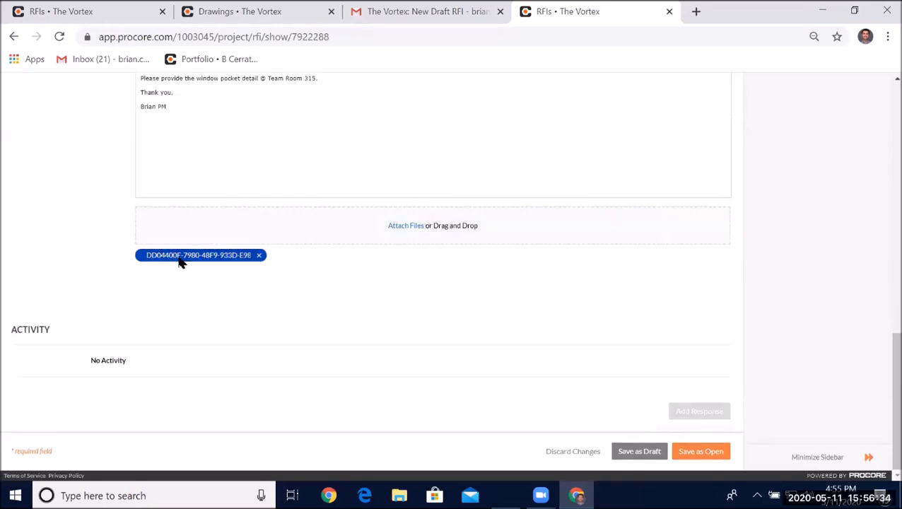
pyautogui.scroll(10, 679, 322)
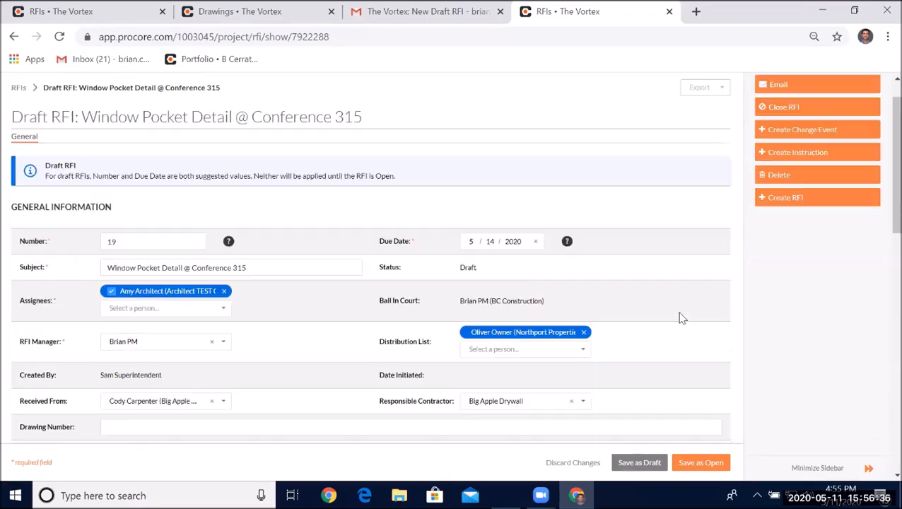
pyautogui.click(702, 464)
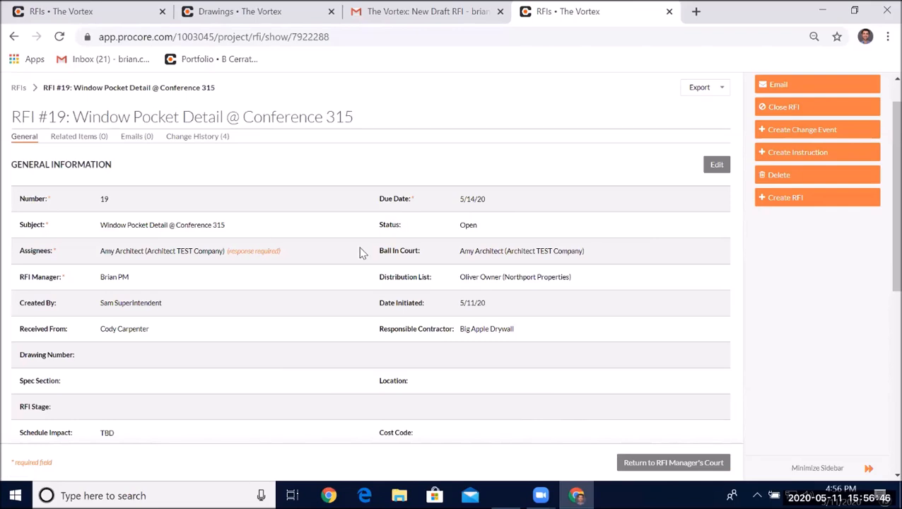
# - Switch the browser to the architect's profile and open her Gmail inbox
pyautogui.scroll(-4, 424, 277)
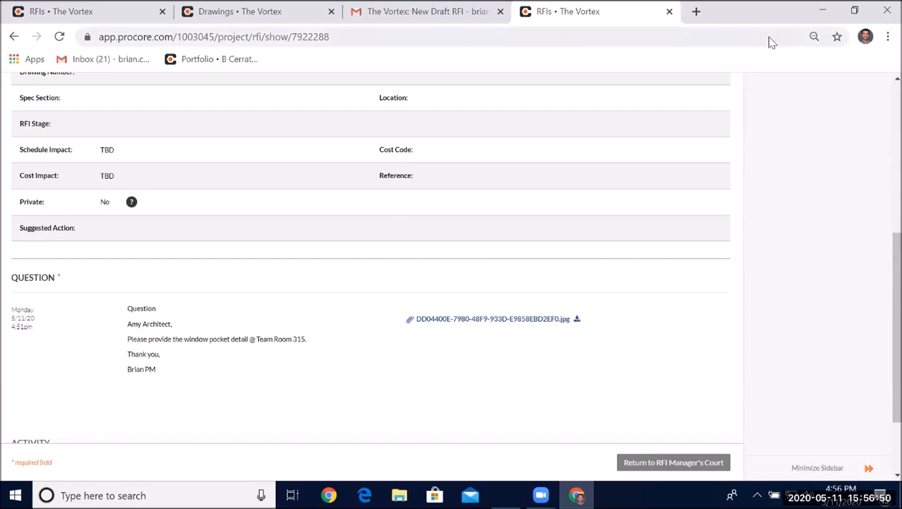
pyautogui.click(865, 36)
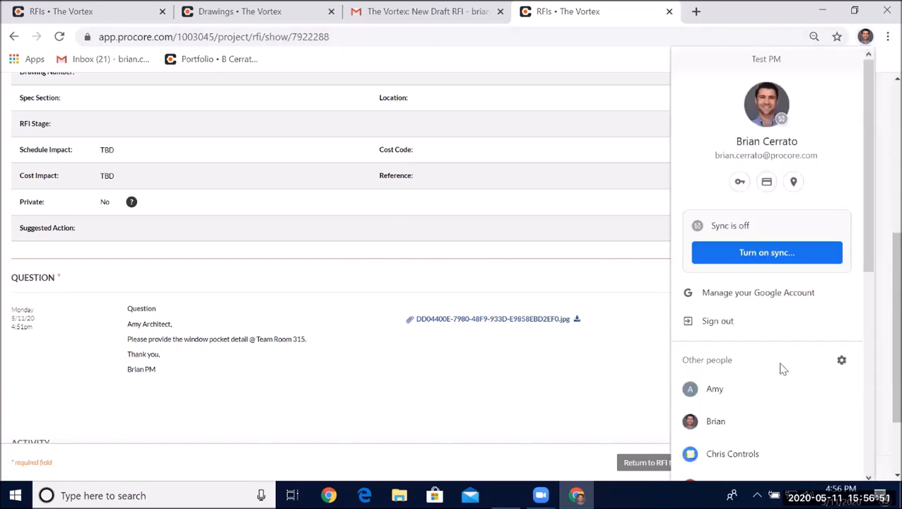
pyautogui.click(739, 391)
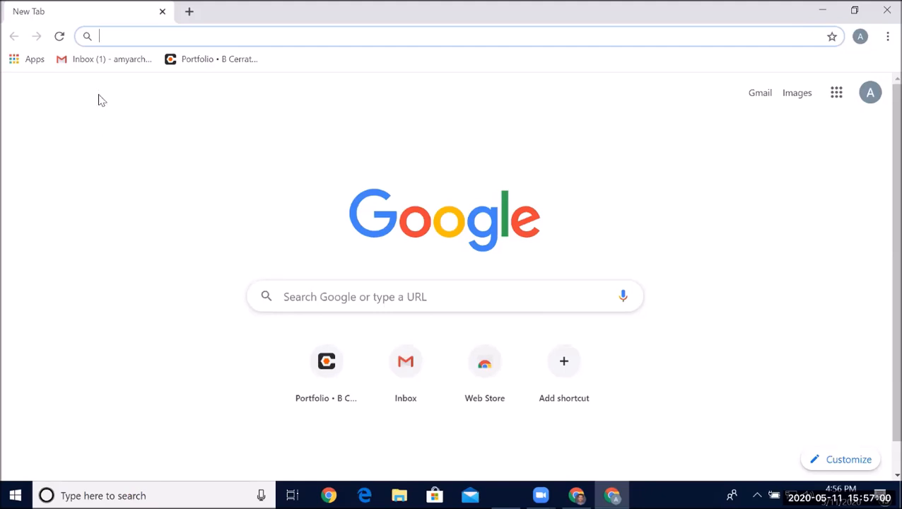
pyautogui.click(103, 63)
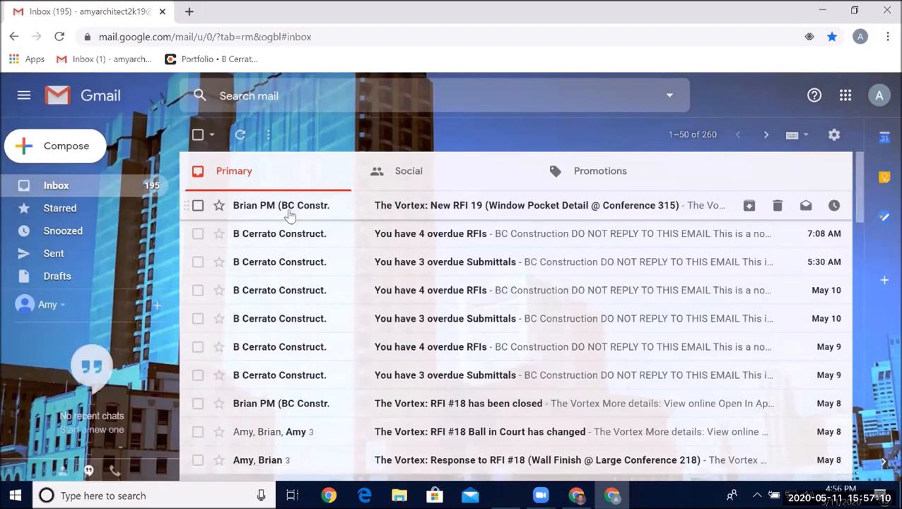
# - Open the New RFI 19 notification email and read through its question and details
pyautogui.click(439, 213)
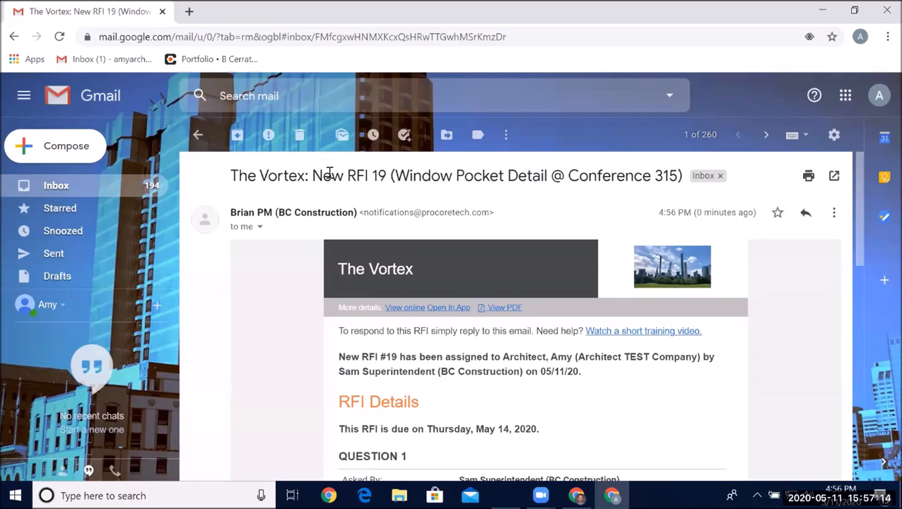
pyautogui.moveTo(311, 177); pyautogui.dragTo(370, 177)
pyautogui.click(443, 177)
pyautogui.scroll(-3, 446, 180)
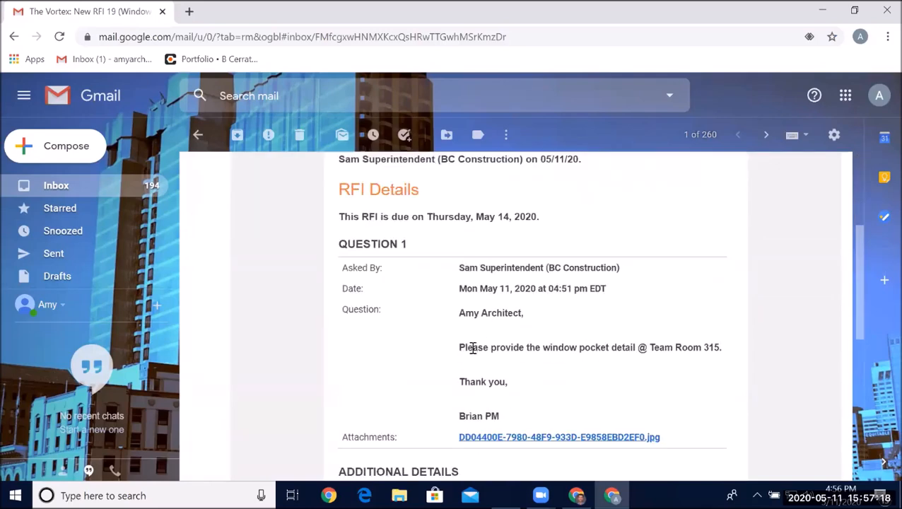
pyautogui.scroll(-2, 537, 318)
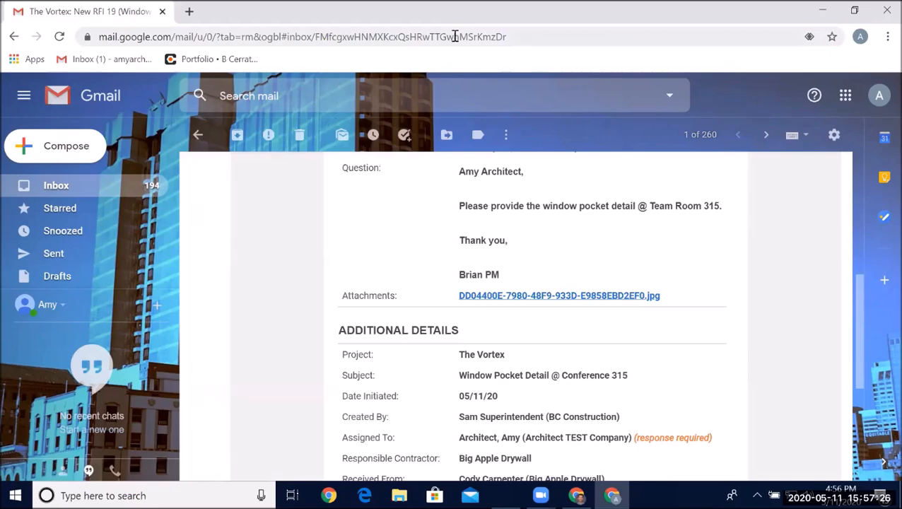
pyautogui.scroll(-3, 535, 297)
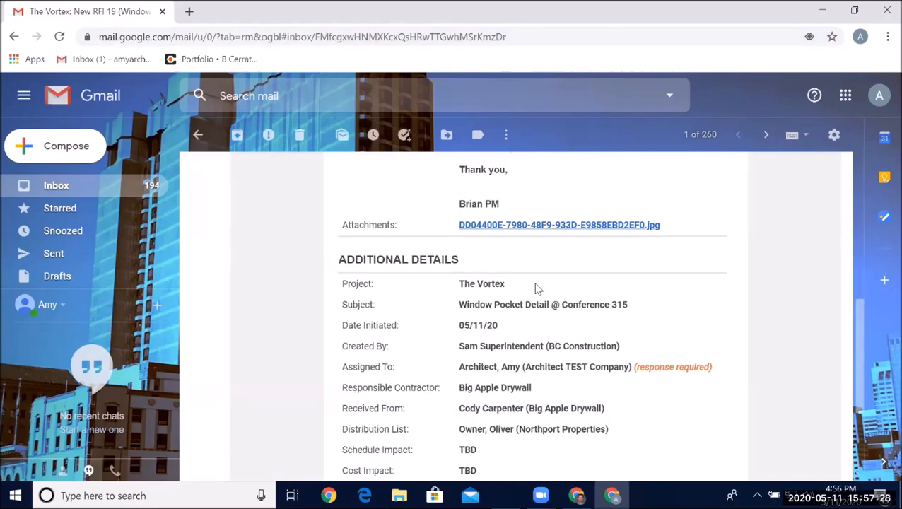
pyautogui.scroll(-2, 535, 273)
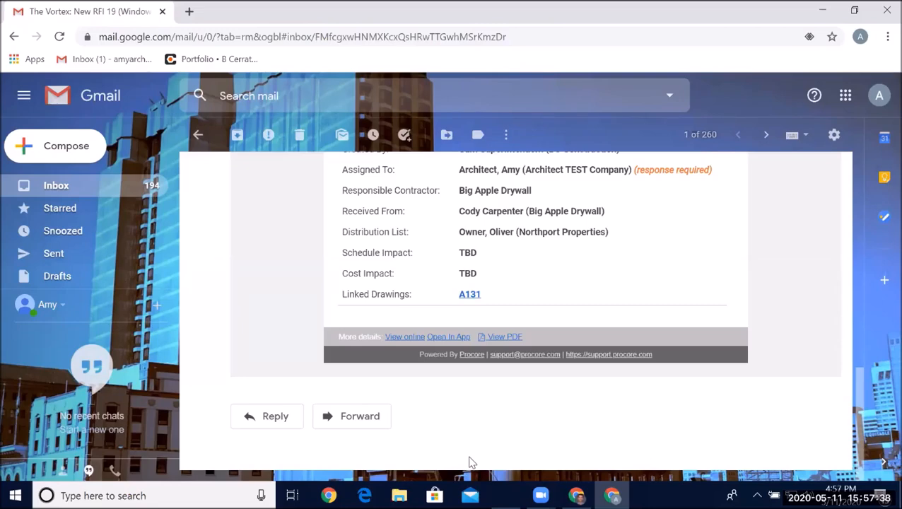
# - Reply to the RFI email addressing the RFI manager with 'Please see attached.' and 'Thank you,' signed by the architect
pyautogui.click(277, 423)
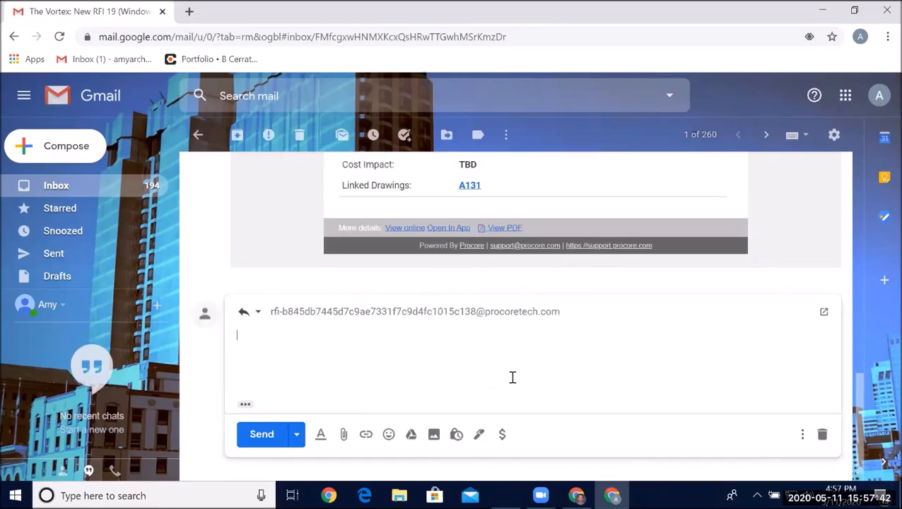
pyautogui.write('Brian P')
pyautogui.write('Please see attached ')
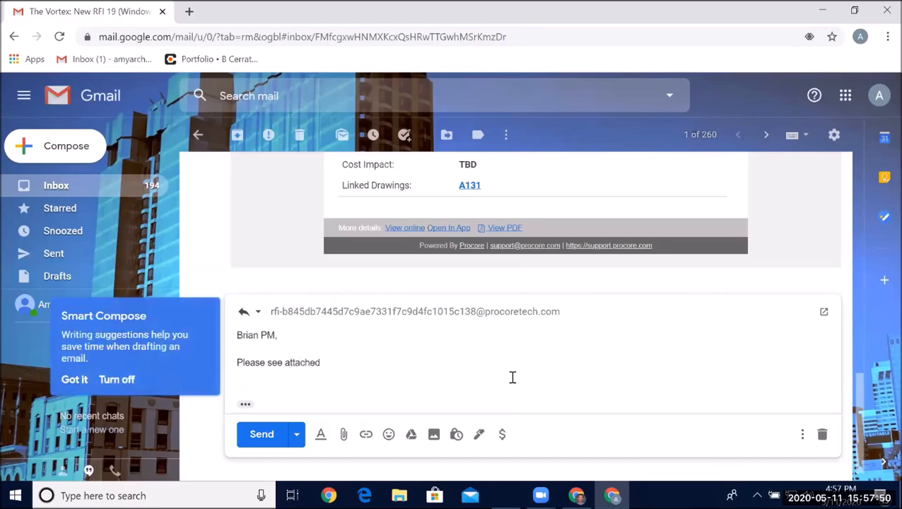
pyautogui.write('.')
pyautogui.press('Return')
pyautogui.press('Return')
pyautogui.write('Thank you,')
pyautogui.press('Return')
pyautogui.press('Return')
pyautogui.write('Amy')
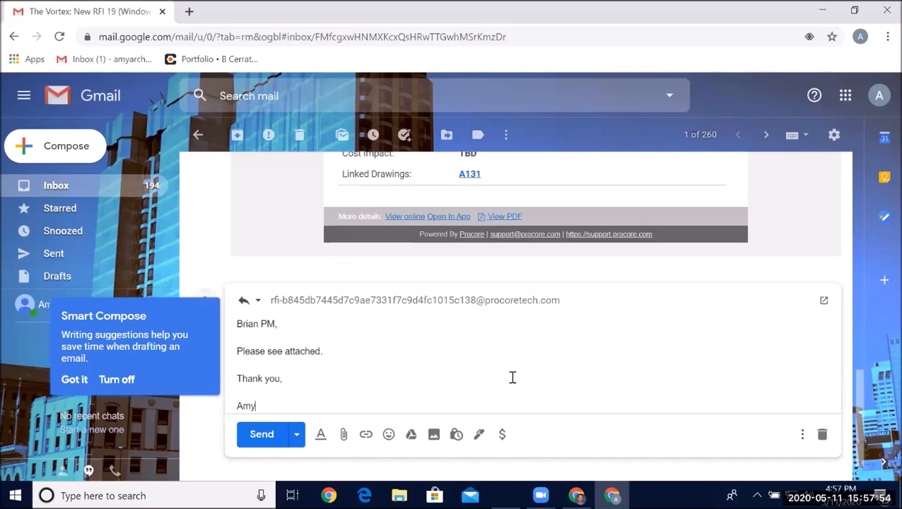
# - Attach the file 092000 ACT Cut Sheet to the reply and send it
pyautogui.click(344, 435)
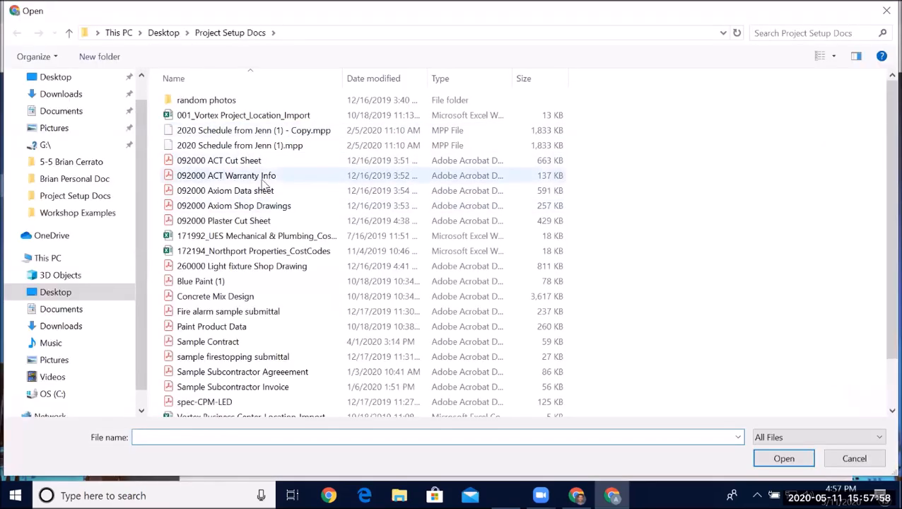
pyautogui.click(259, 175)
pyautogui.doubleClick(260, 161)
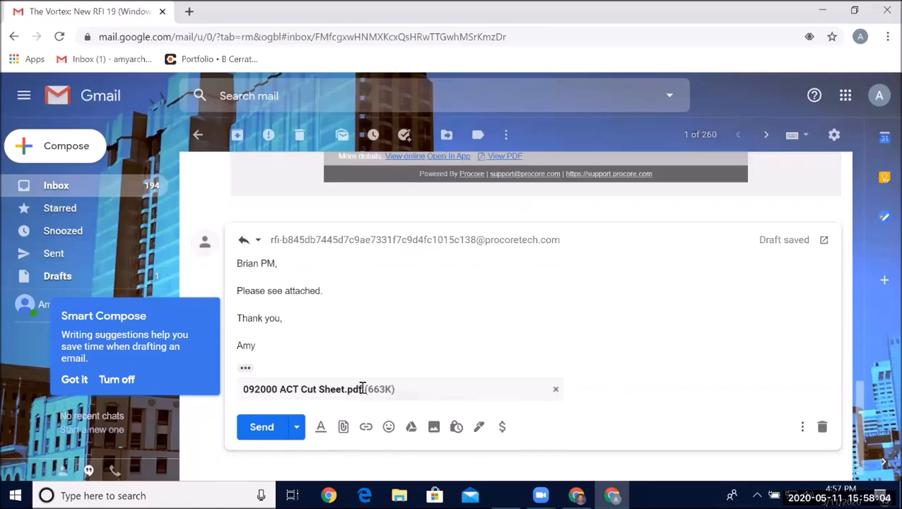
pyautogui.click(269, 432)
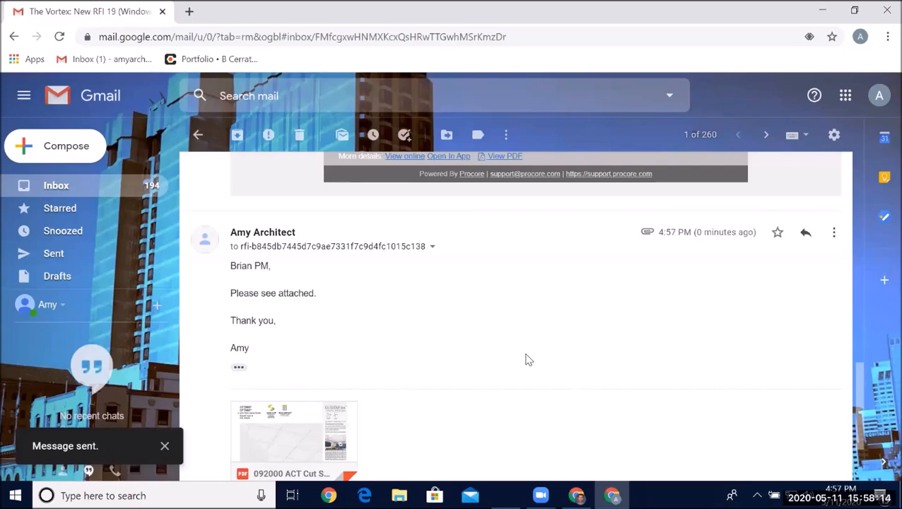
# - Close the architect's window and reload the RFI page to check the response in its Activity section
pyautogui.click(884, 10)
pyautogui.scroll(-1, 308, 251)
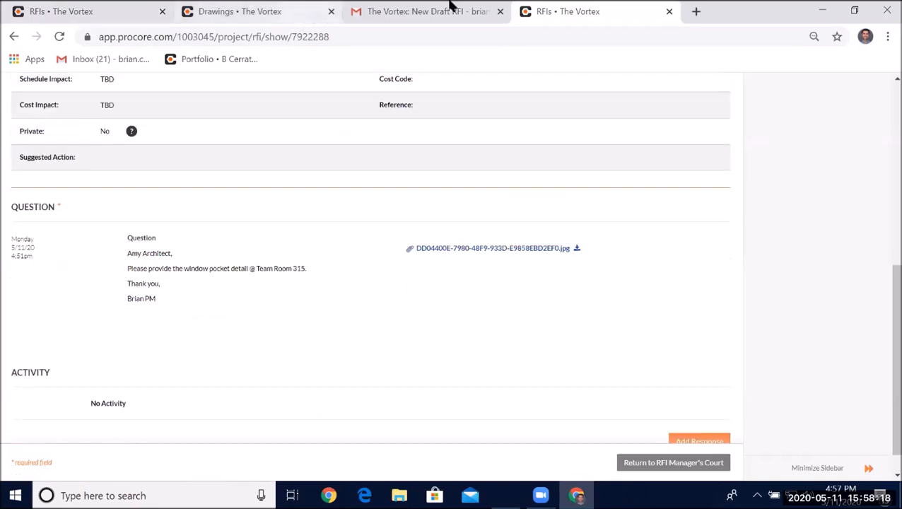
pyautogui.scroll(5, 185, 312)
pyautogui.click(59, 36)
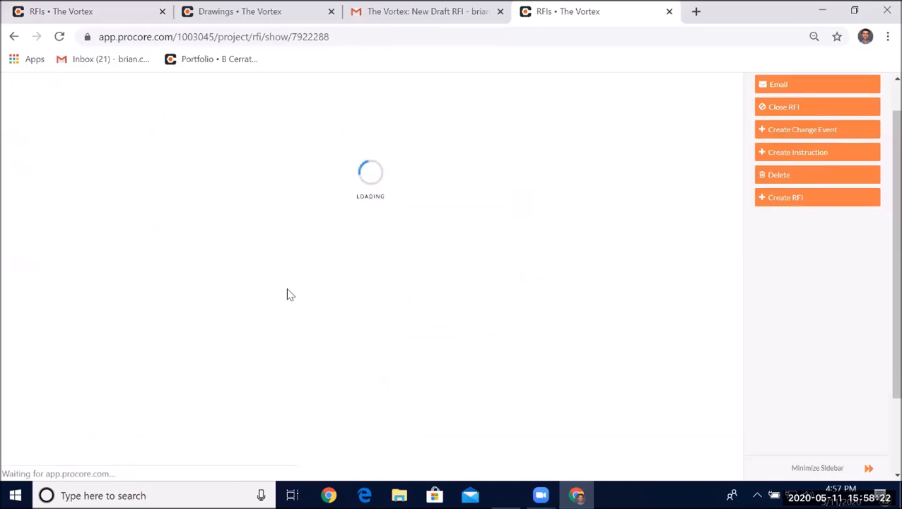
pyautogui.scroll(-8, 461, 307)
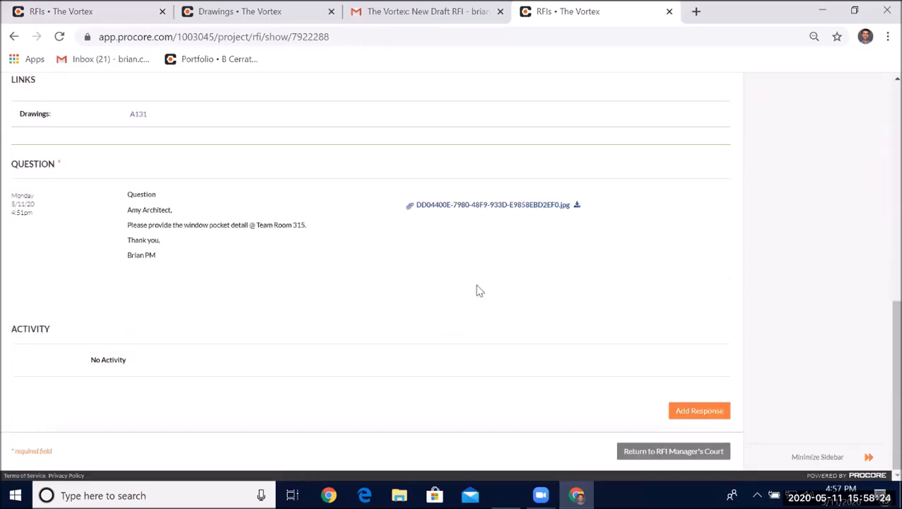
pyautogui.scroll(8, 478, 290)
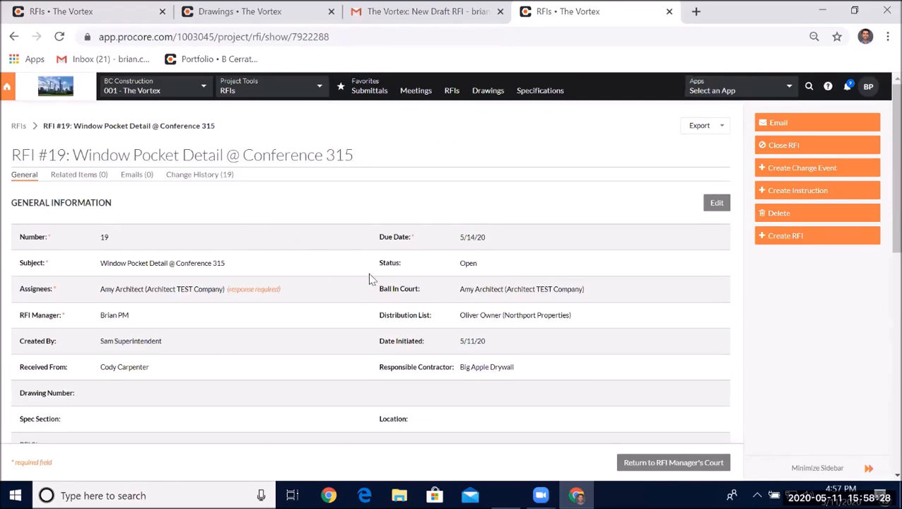
pyautogui.click(59, 37)
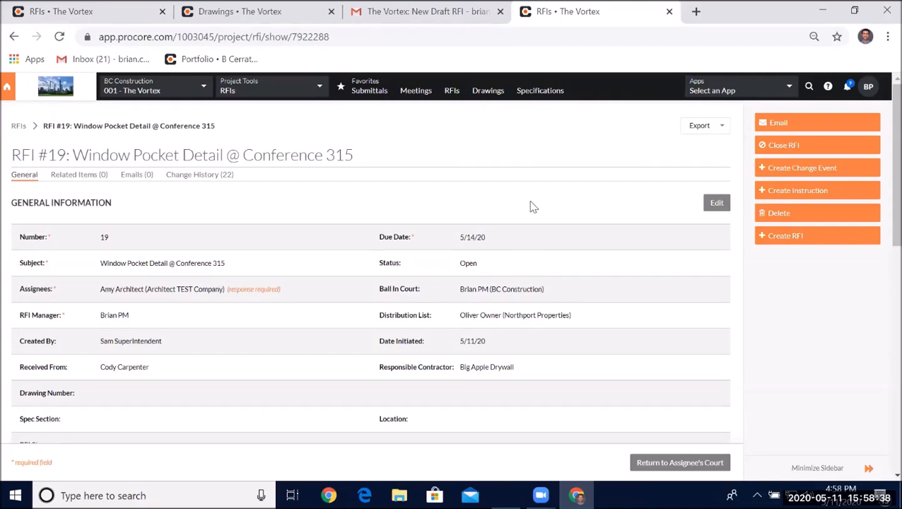
pyautogui.scroll(-7, 534, 206)
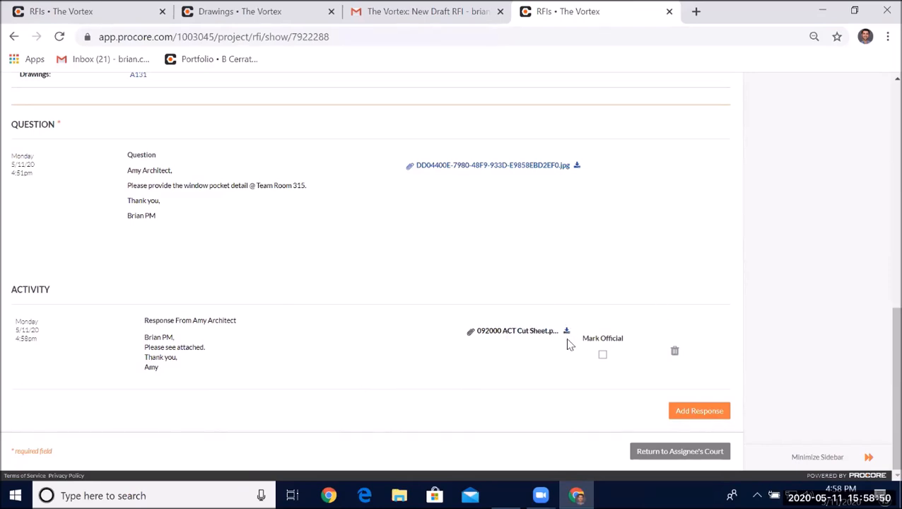
# - Mark the architect's response as official, then close RFI 19
pyautogui.click(601, 357)
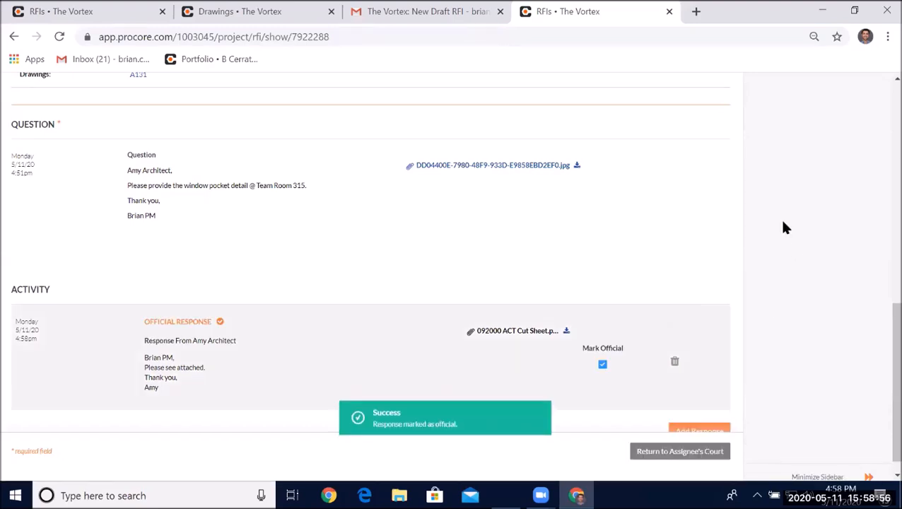
pyautogui.scroll(10, 784, 226)
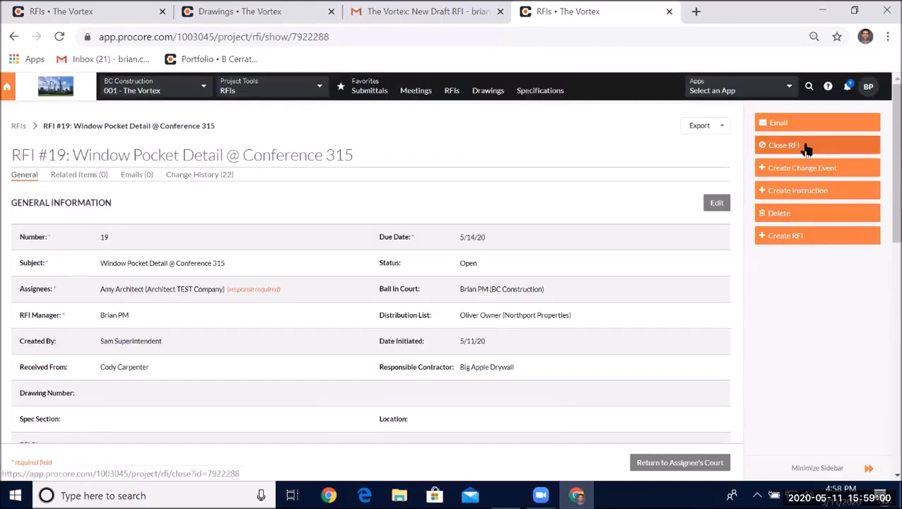
pyautogui.click(806, 152)
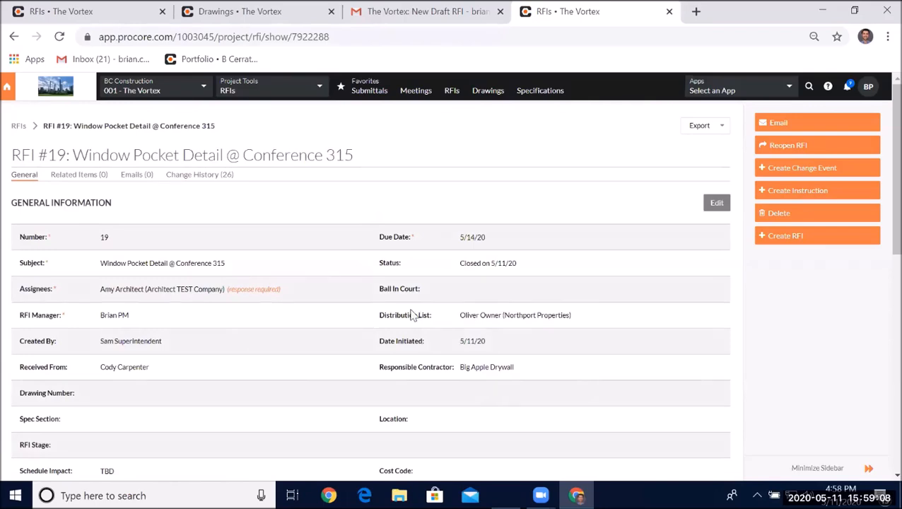
# - Review the closed RFI's general information and its official response in the Activity section
pyautogui.moveTo(407, 314); pyautogui.dragTo(616, 315)
pyautogui.click(612, 314)
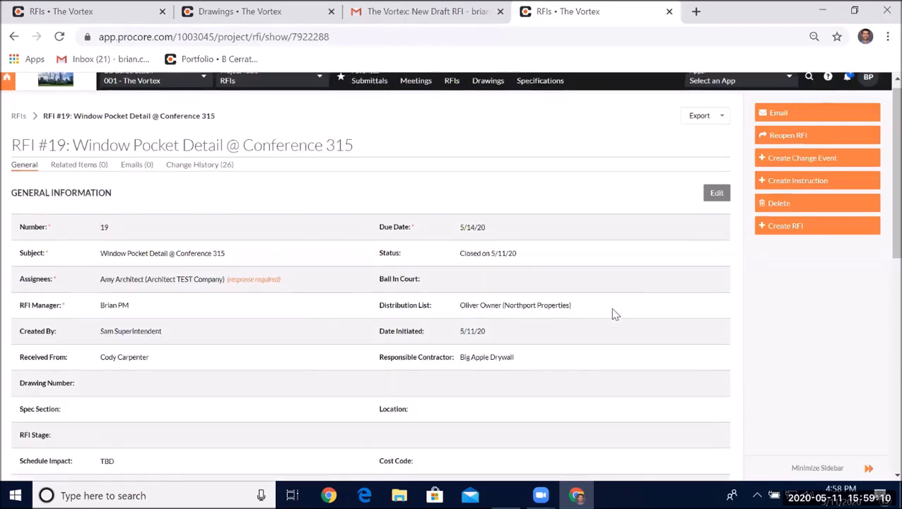
pyautogui.scroll(-9, 613, 314)
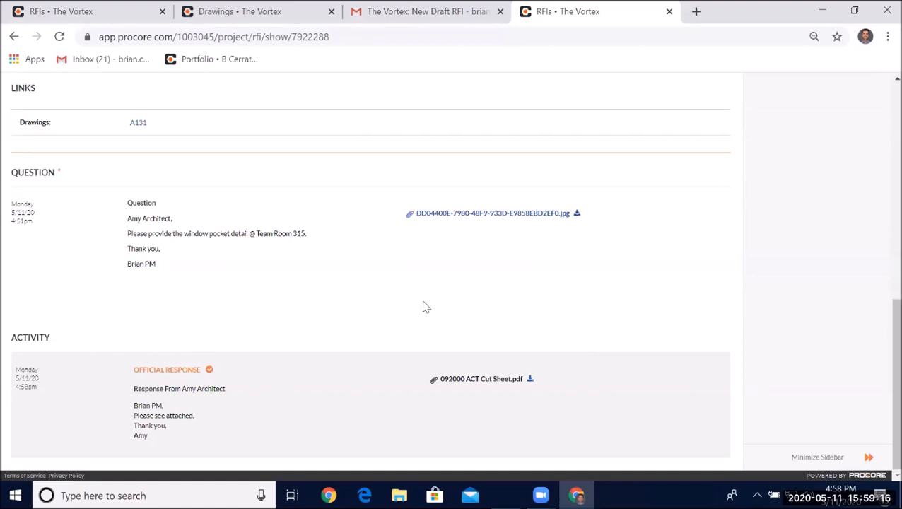
pyautogui.scroll(1, 444, 301)
pyautogui.scroll(2, 445, 301)
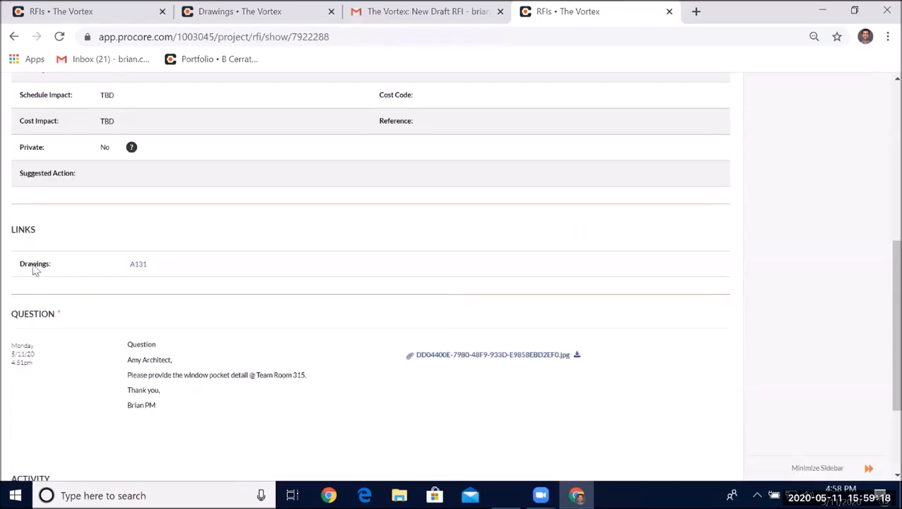
# - Follow the linked drawing A131 and open its current revision in the drawing viewer
pyautogui.click(138, 267)
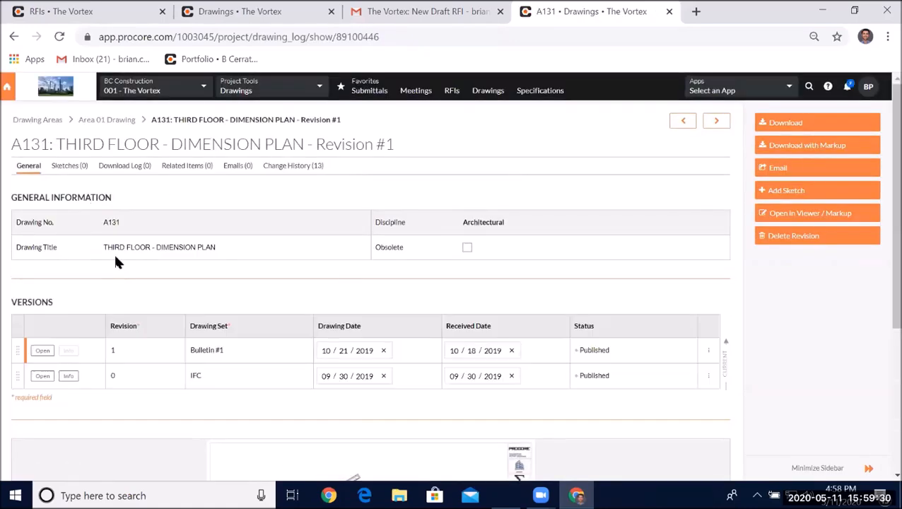
pyautogui.scroll(-2, 70, 278)
pyautogui.click(44, 207)
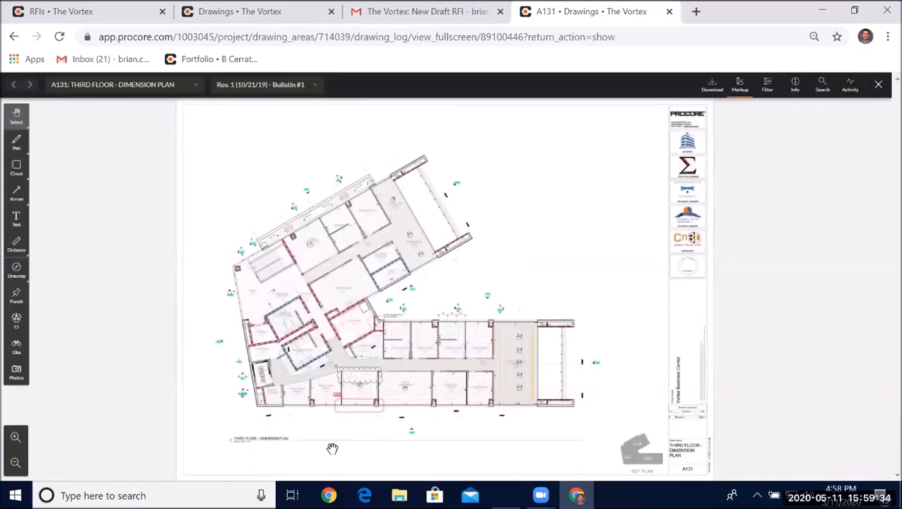
# - Zoom in on the RFI 19 markup cloud and open its popup to read the question and official response
pyautogui.scroll(5, 420, 391)
pyautogui.scroll(2, 554, 390)
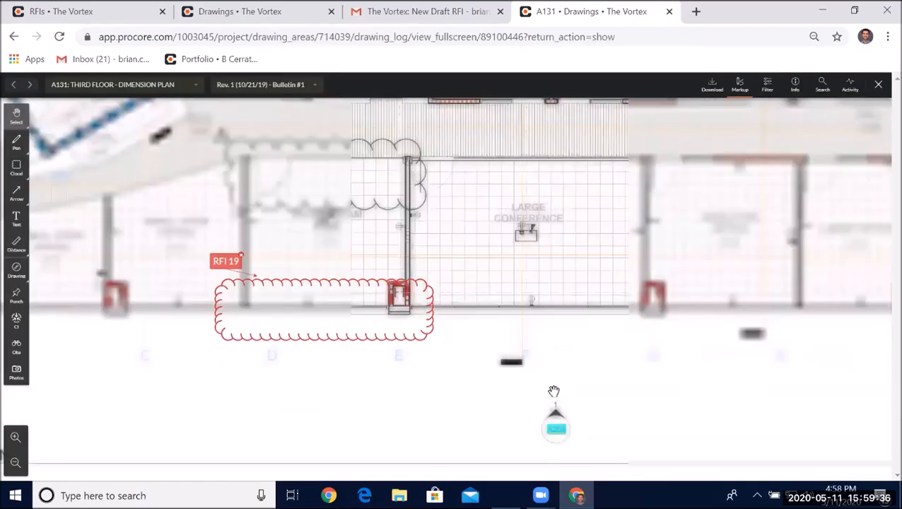
pyautogui.scroll(-3, 554, 384)
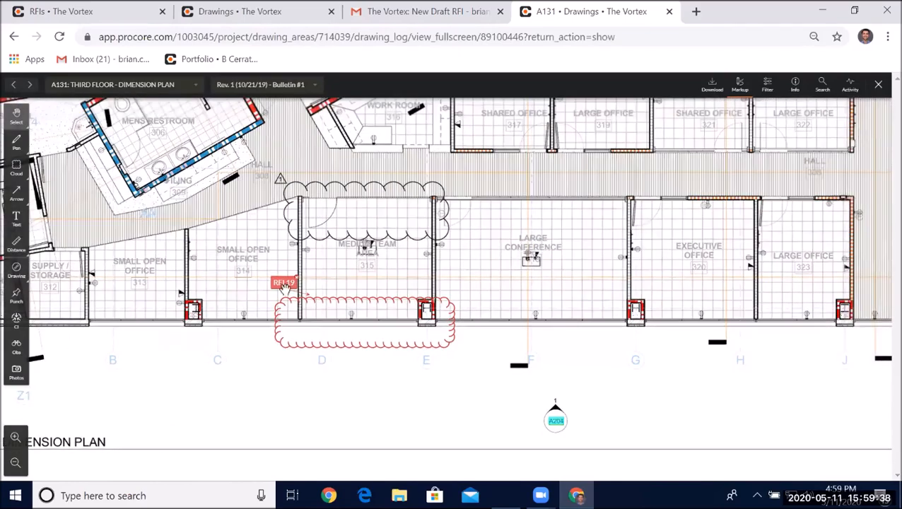
pyautogui.click(283, 282)
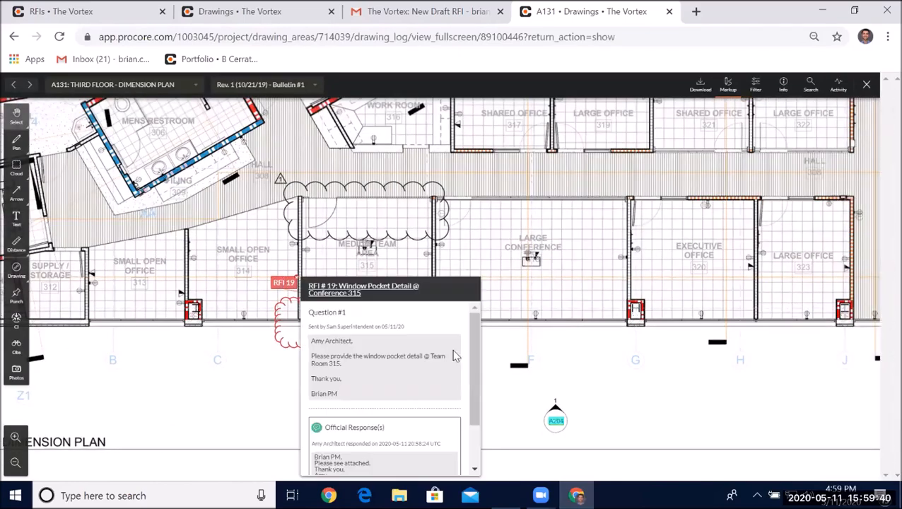
pyautogui.moveTo(472, 331)
pyautogui.mouseDown()
pyautogui.moveTo(480, 362)
pyautogui.moveTo(477, 338)
pyautogui.mouseUp()
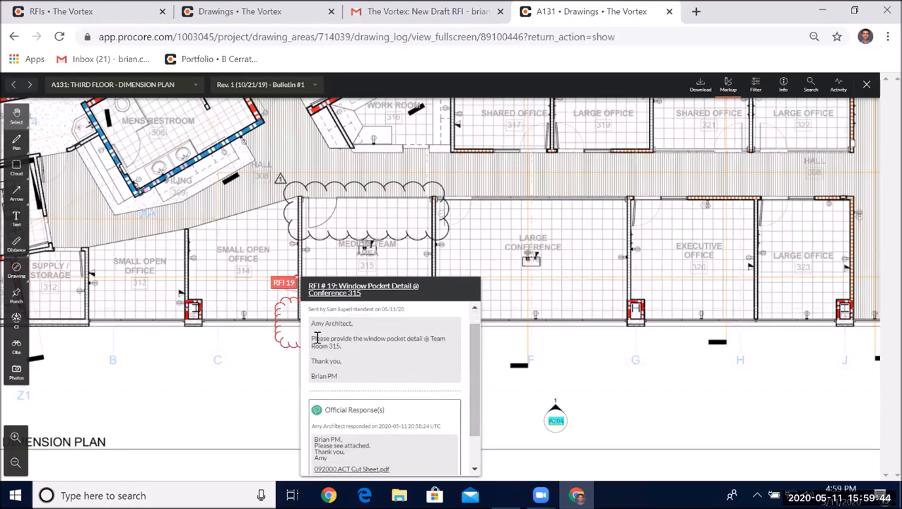
pyautogui.scroll(-2, 476, 344)
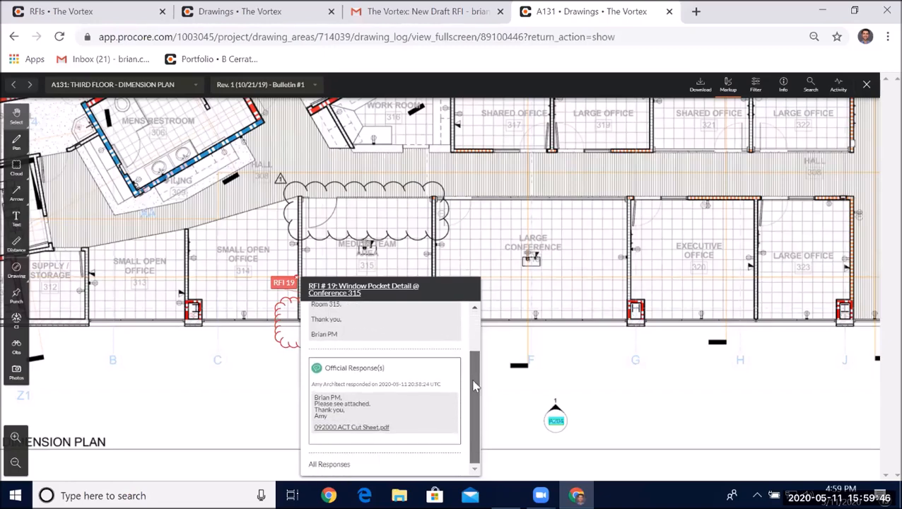
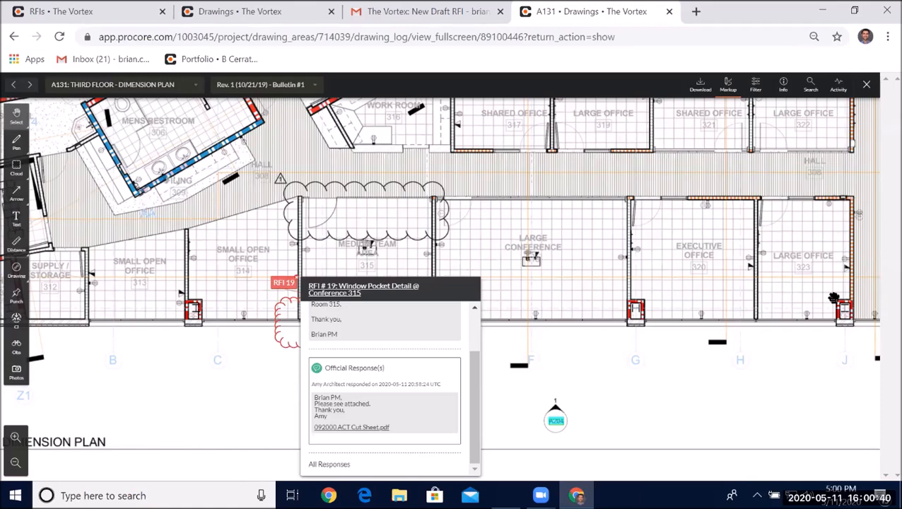
# - Draw a cloud around the column G wall and open a new draft RFI form linked to it
pyautogui.click(508, 420)
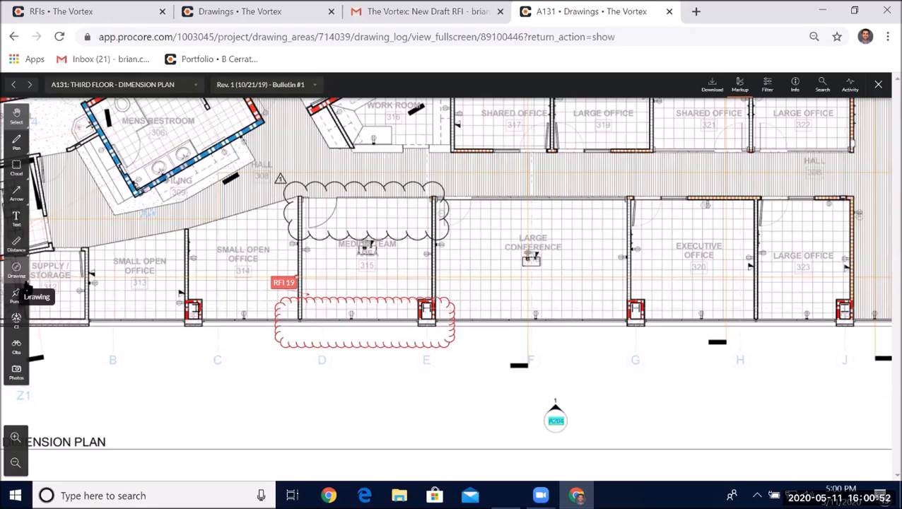
pyautogui.click(17, 167)
pyautogui.moveTo(612, 179)
pyautogui.mouseDown()
pyautogui.moveTo(629, 338)
pyautogui.moveTo(662, 351)
pyautogui.mouseUp()
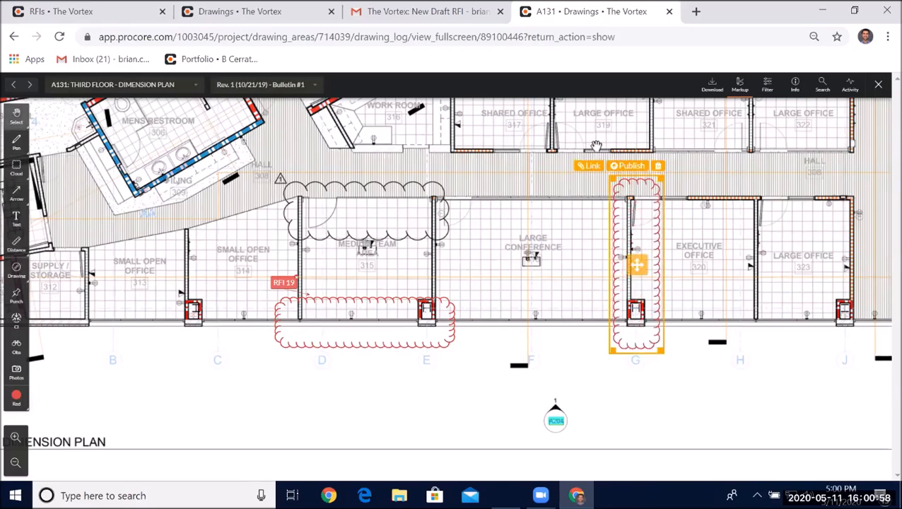
pyautogui.click(588, 166)
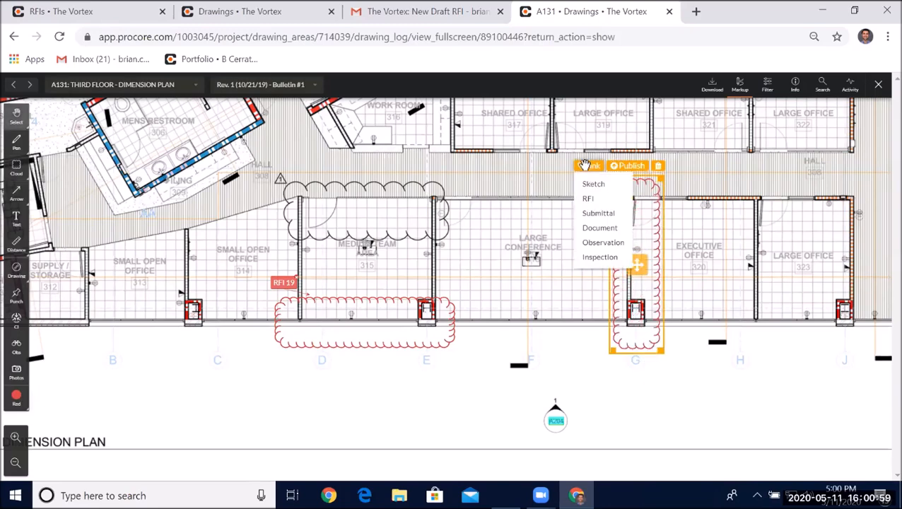
pyautogui.click(590, 201)
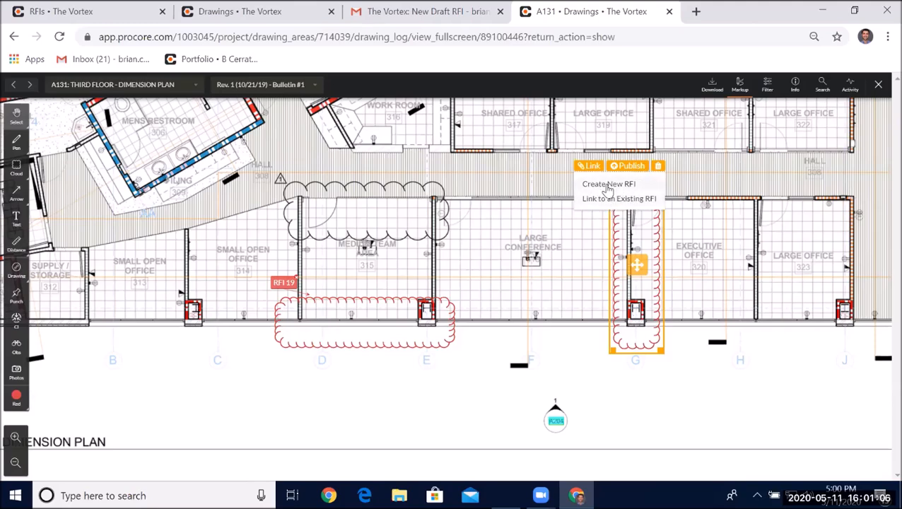
pyautogui.click(608, 186)
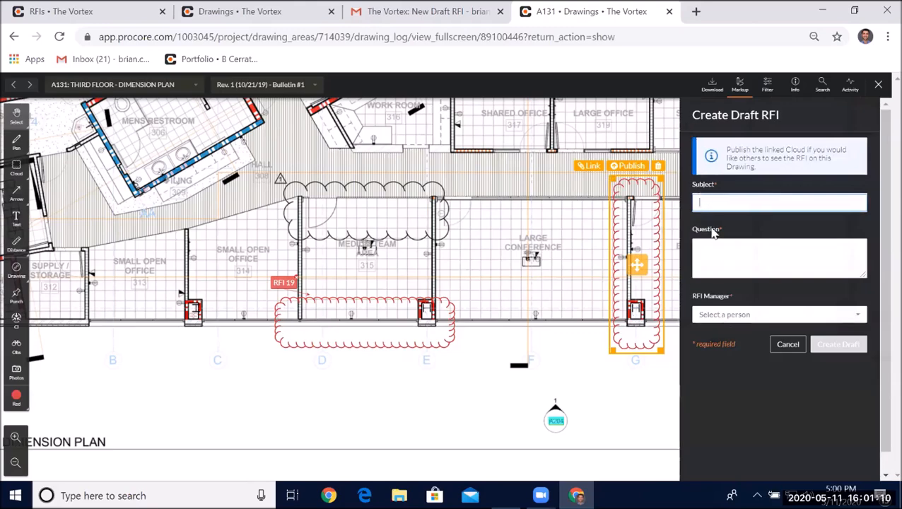
pyautogui.click(720, 267)
pyautogui.click(734, 313)
pyautogui.click(757, 317)
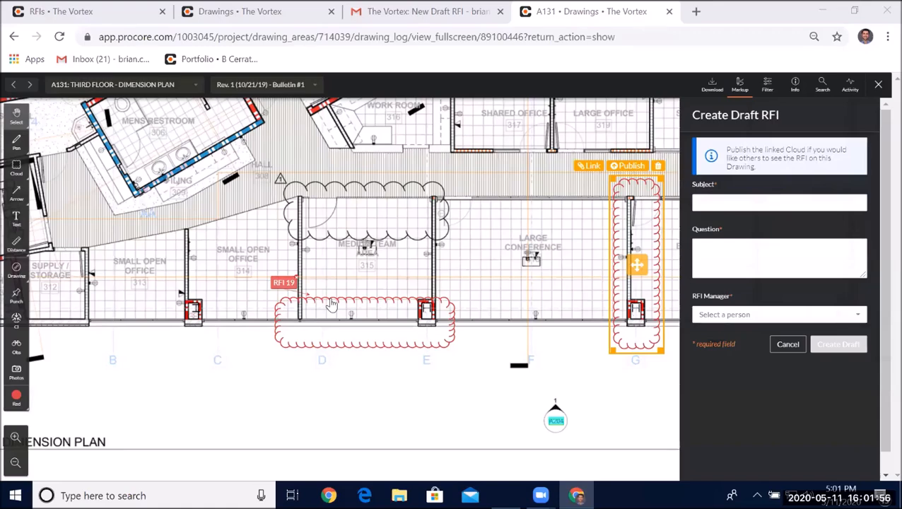
# - Draw a revision cloud along the upper exterior wall above the shared and large offices
pyautogui.scroll(-3, 388, 263)
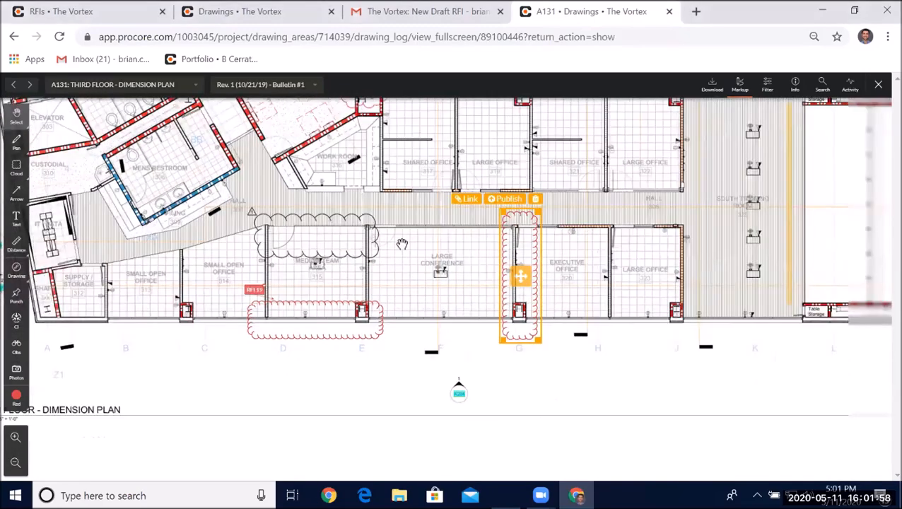
pyautogui.scroll(-3, 393, 295)
pyautogui.scroll(2, 388, 335)
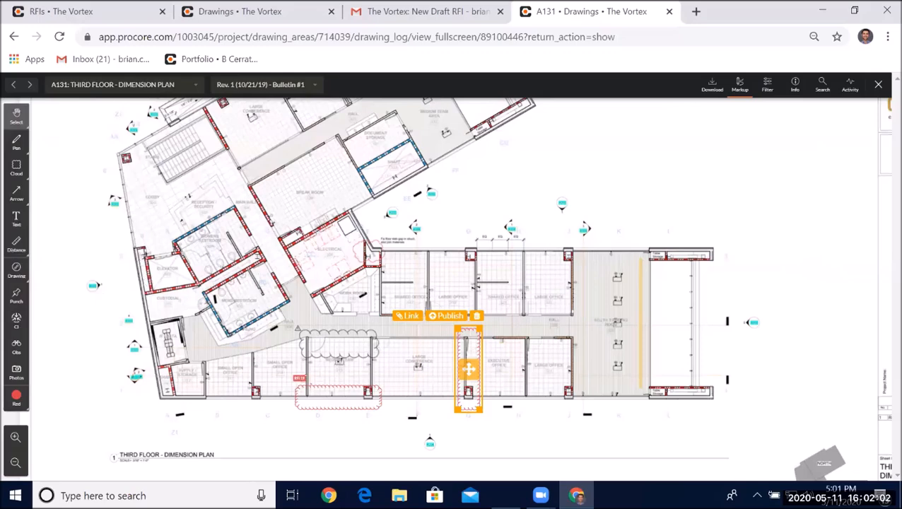
pyautogui.click(16, 168)
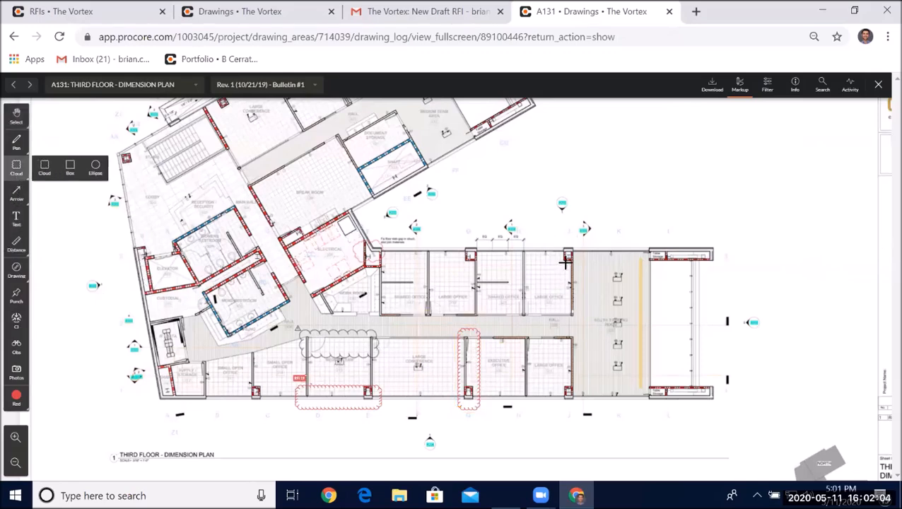
pyautogui.moveTo(505, 241); pyautogui.dragTo(602, 264)
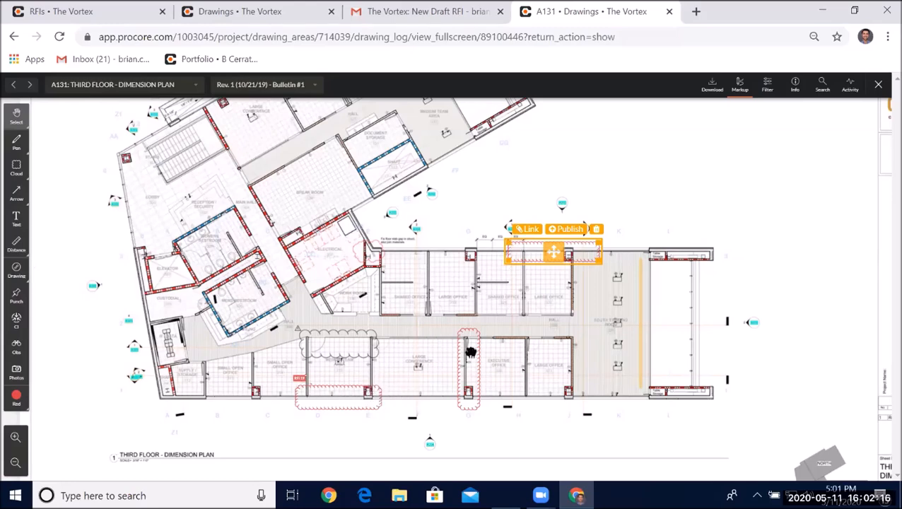
# - Link the new cloud to the existing RFI 19
pyautogui.click(528, 229)
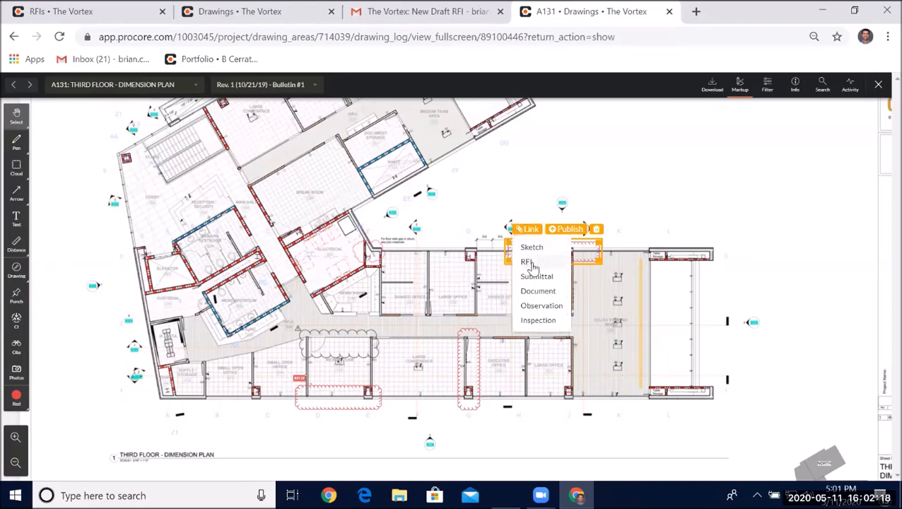
pyautogui.click(531, 263)
pyautogui.click(536, 263)
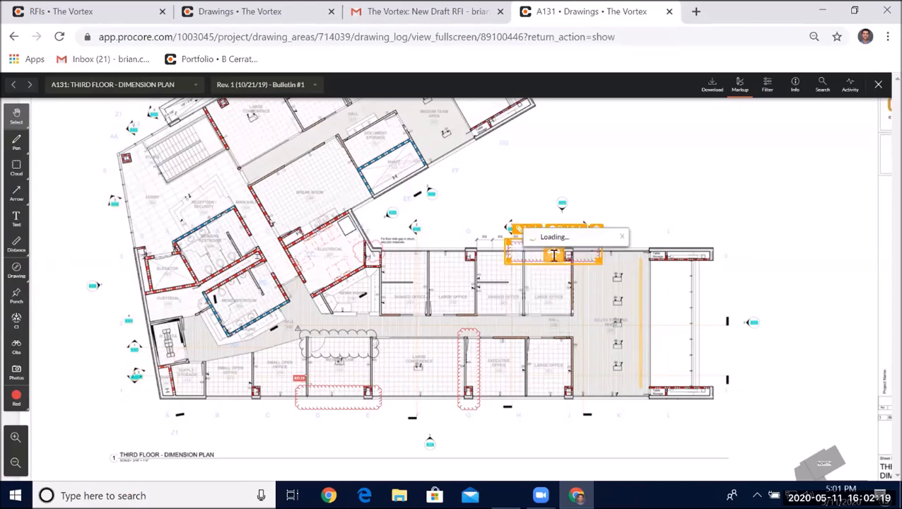
pyautogui.write('19')
pyautogui.click(584, 284)
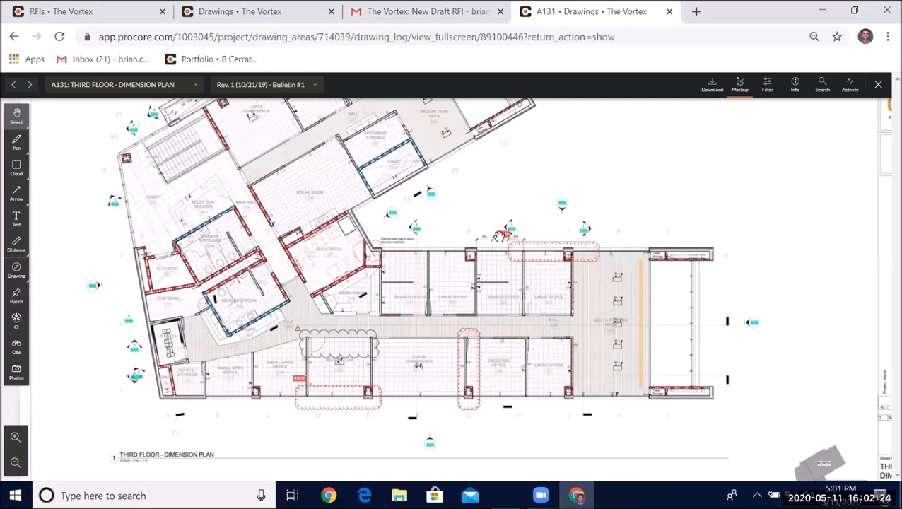
# - Delete the cloud along the upper exterior wall
pyautogui.click(589, 250)
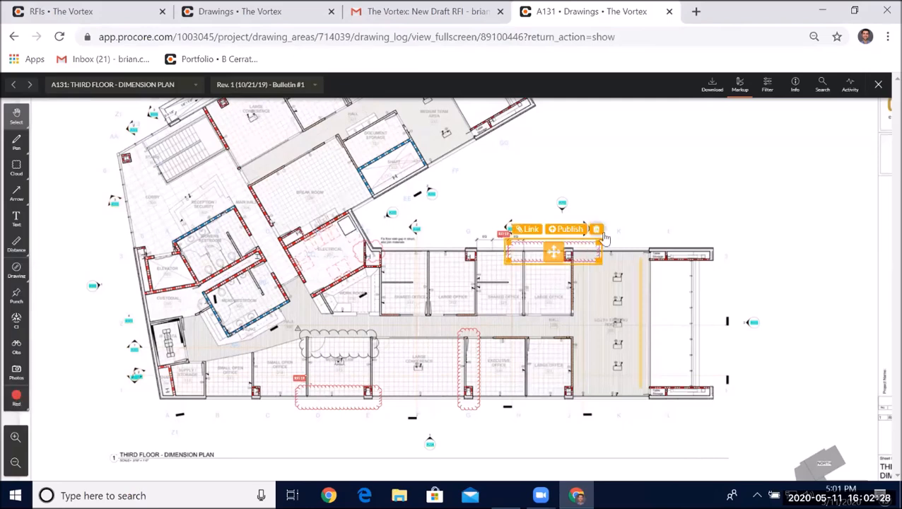
pyautogui.click(596, 229)
pyautogui.click(521, 115)
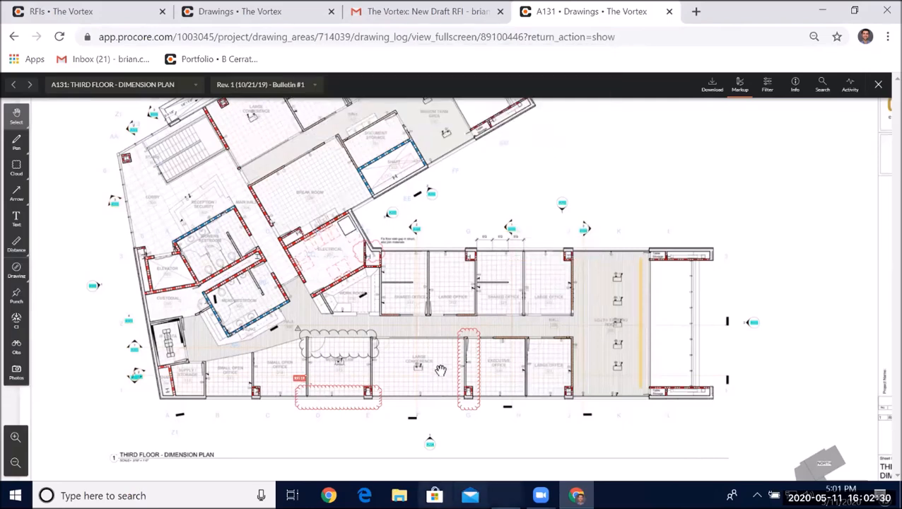
# - Delete the cloud around the column G wall
pyautogui.click(483, 352)
pyautogui.click(477, 315)
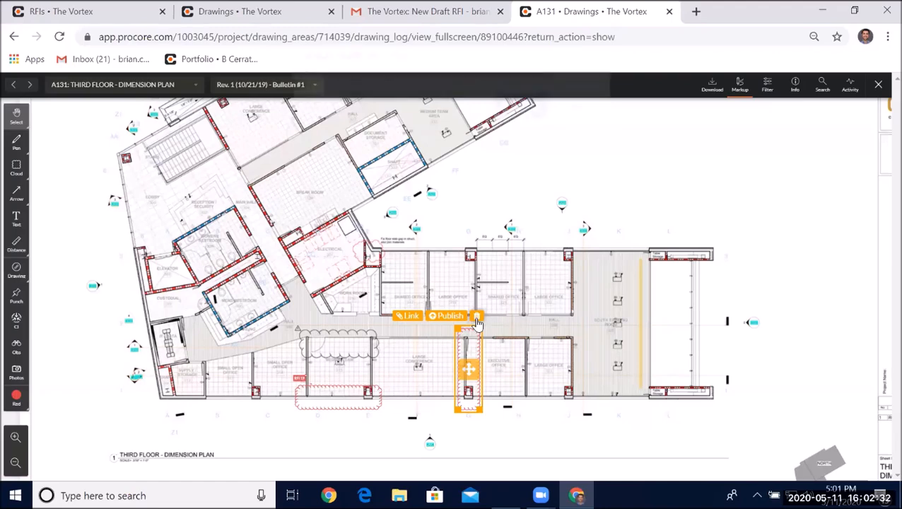
pyautogui.click(521, 120)
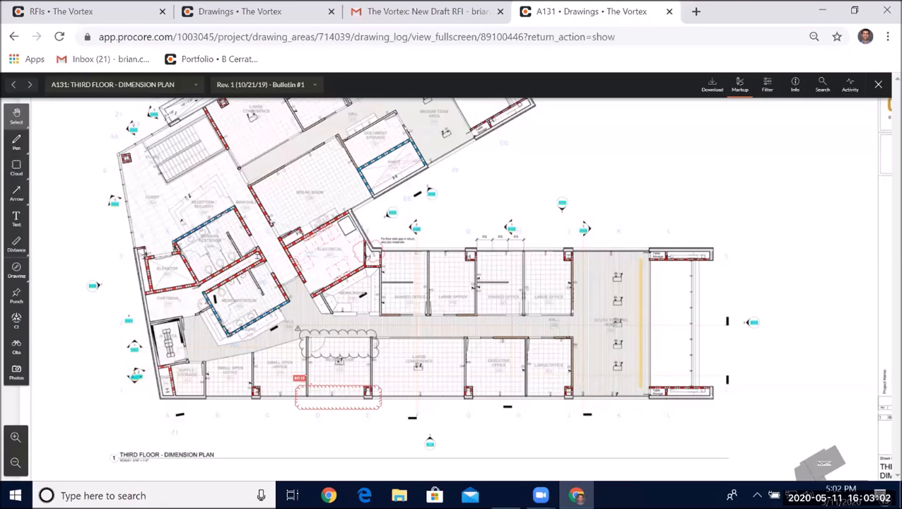
# - Exit the drawing viewer and go to the RFIs list
pyautogui.click(879, 92)
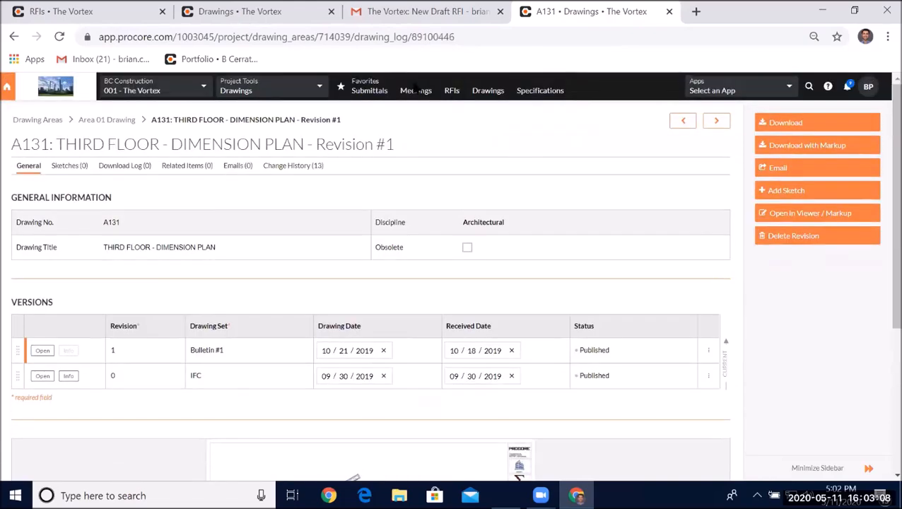
pyautogui.click(453, 91)
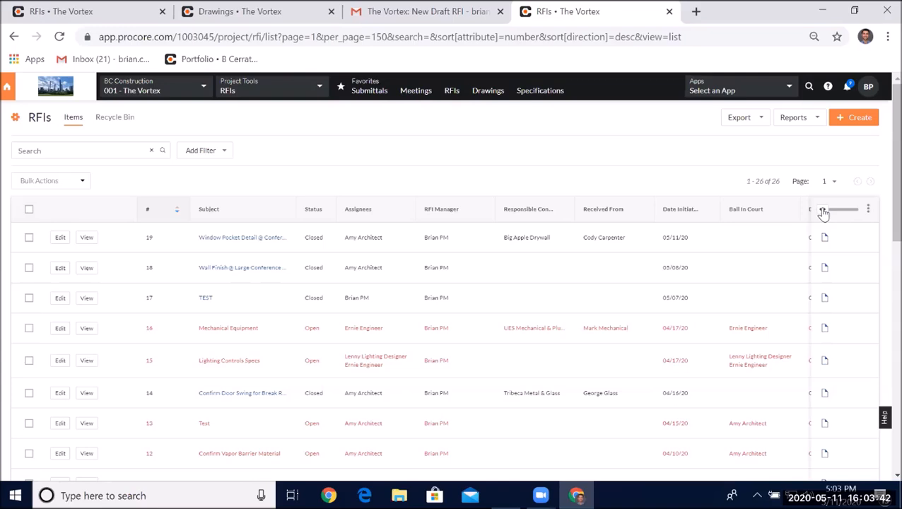
# - Scroll across the RFI list columns and review the show, hide and reorder column options
pyautogui.moveTo(824, 213); pyautogui.dragTo(882, 215)
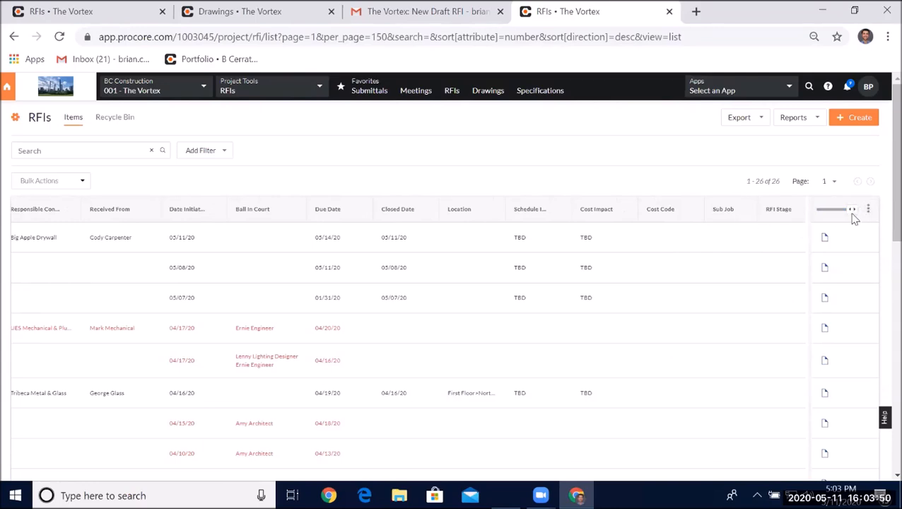
pyautogui.moveTo(851, 213); pyautogui.dragTo(810, 213)
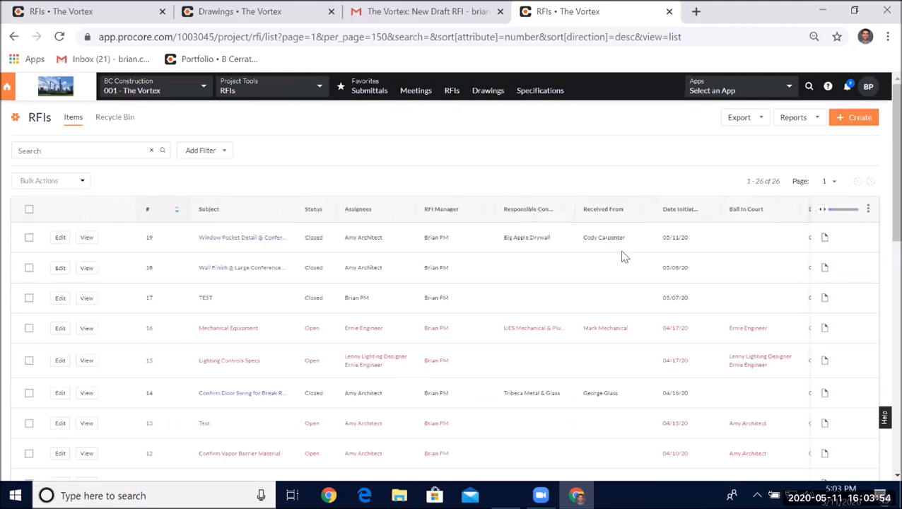
pyautogui.click(868, 209)
pyautogui.scroll(-5, 827, 325)
pyautogui.scroll(5, 819, 345)
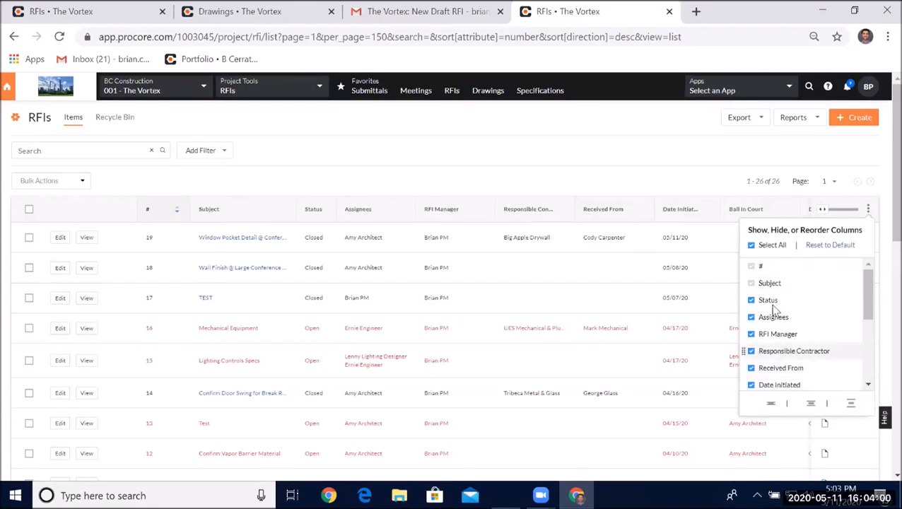
pyautogui.click(722, 237)
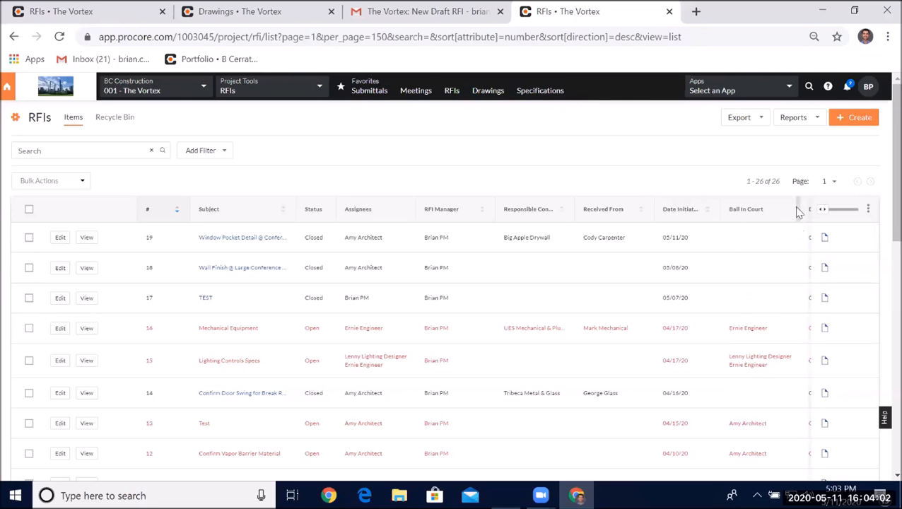
pyautogui.moveTo(832, 215); pyautogui.dragTo(871, 224)
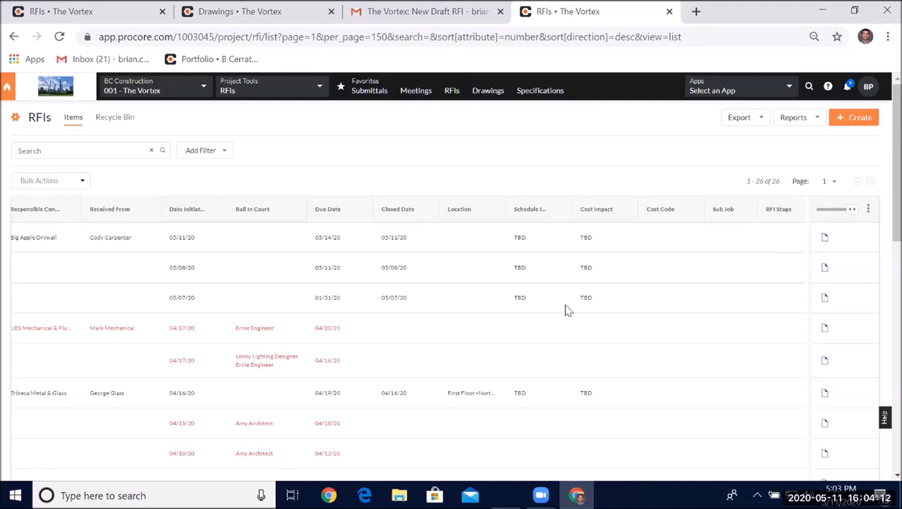
pyautogui.moveTo(856, 212); pyautogui.dragTo(490, 235)
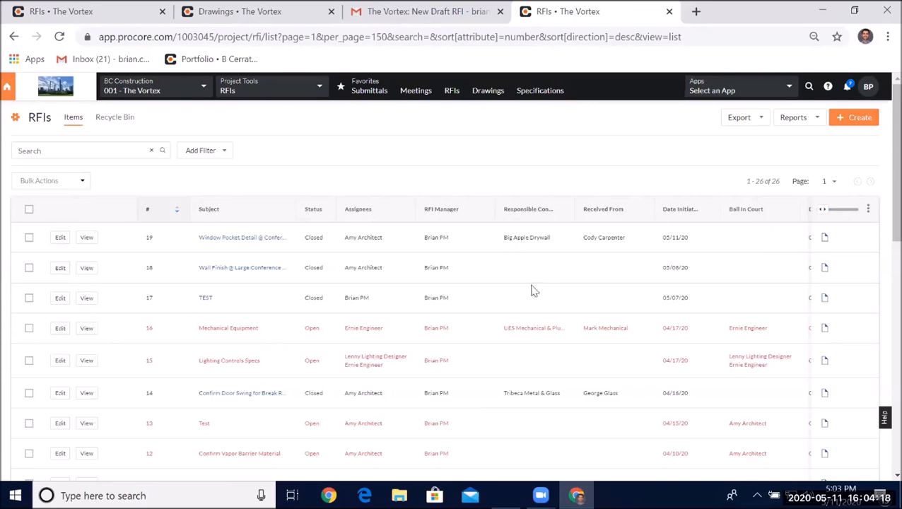
# - Start posting an idea 'rfi notes' from the help menu and browse the suggested ideas
pyautogui.click(827, 87)
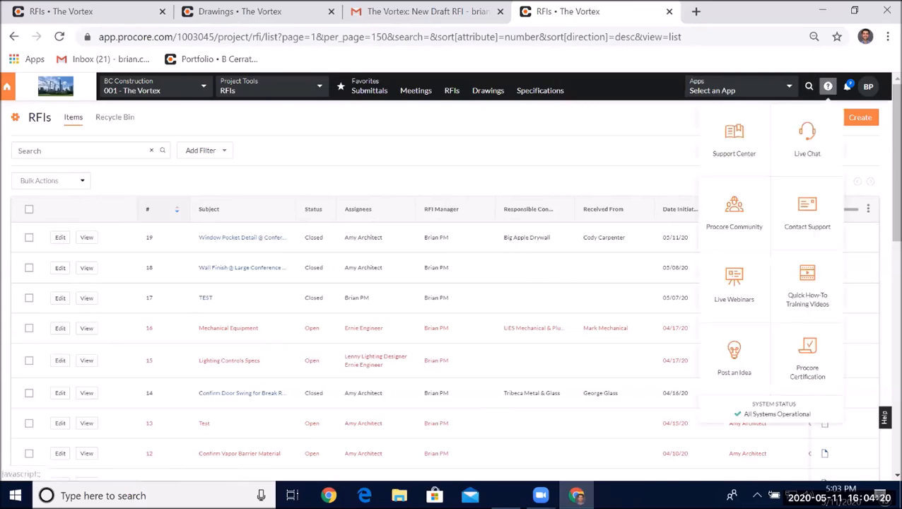
pyautogui.click(743, 366)
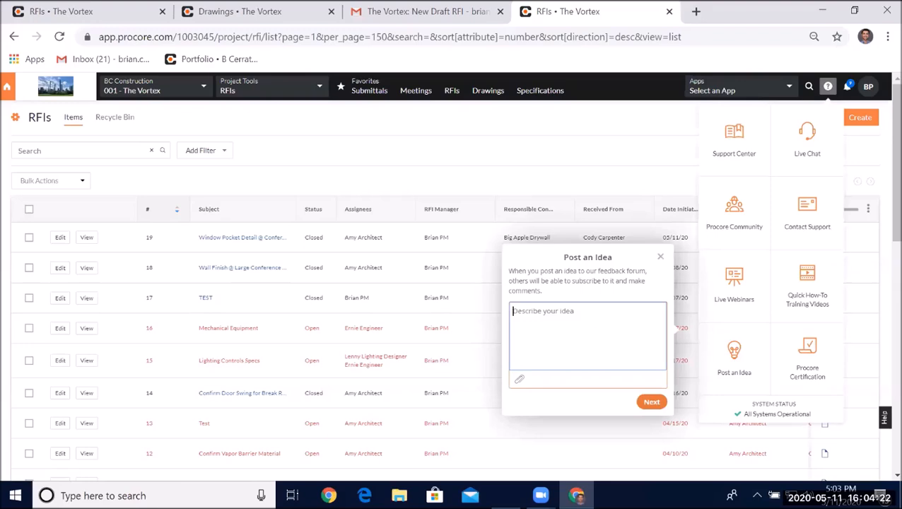
pyautogui.write('rfi notes')
pyautogui.click(651, 402)
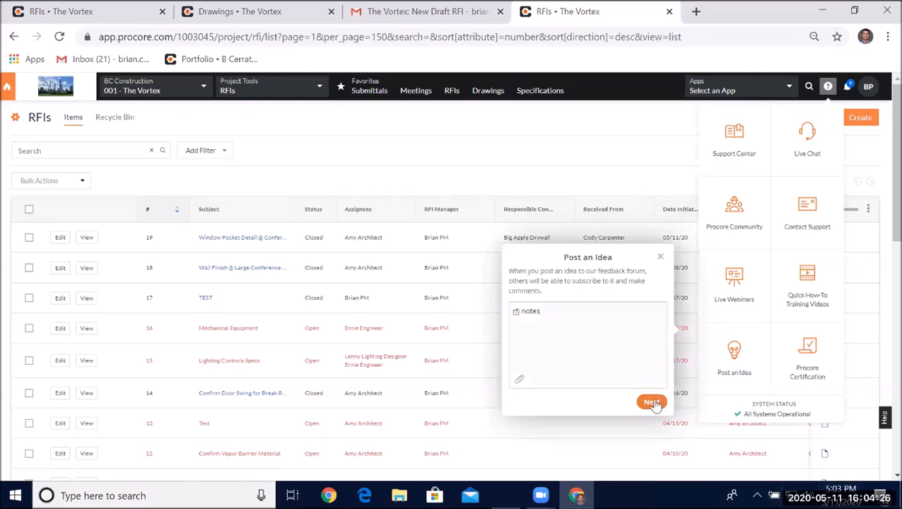
pyautogui.scroll(-2, 610, 354)
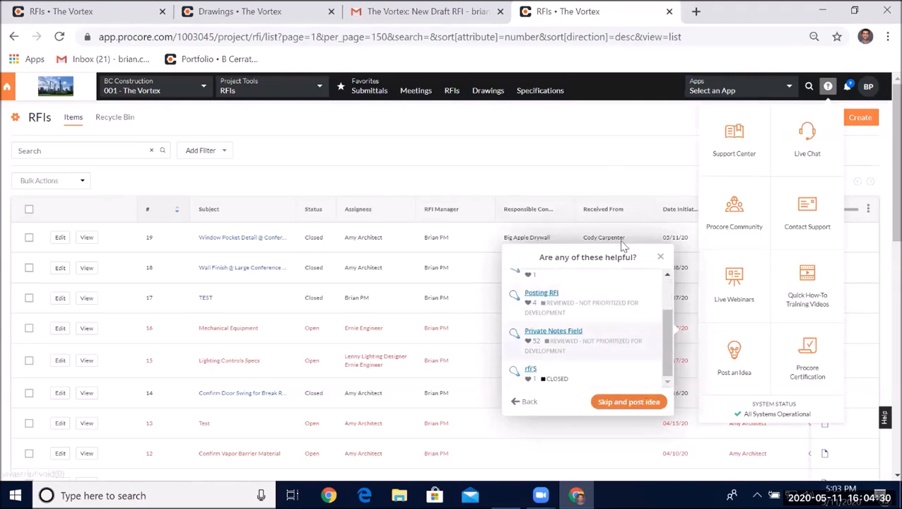
pyautogui.click(624, 188)
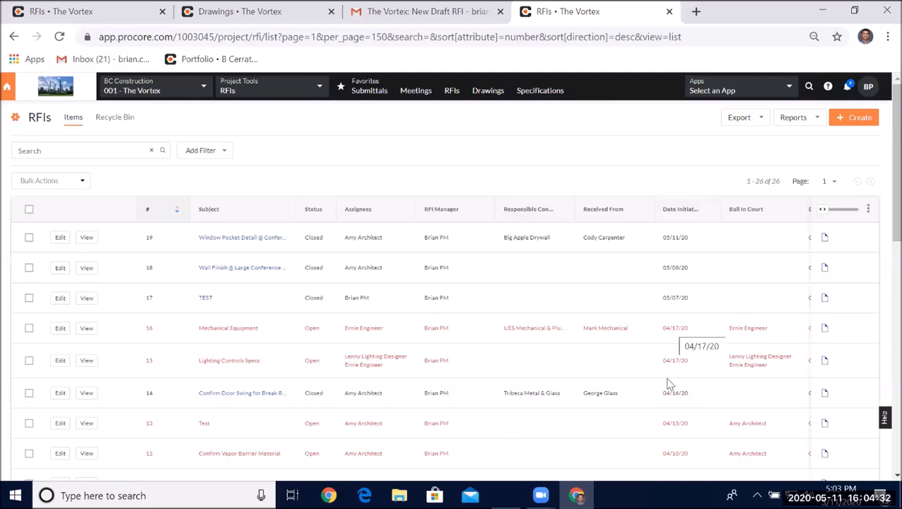
# - Scroll across the RFI list columns again to review the remaining fields
pyautogui.moveTo(820, 210); pyautogui.dragTo(859, 253)
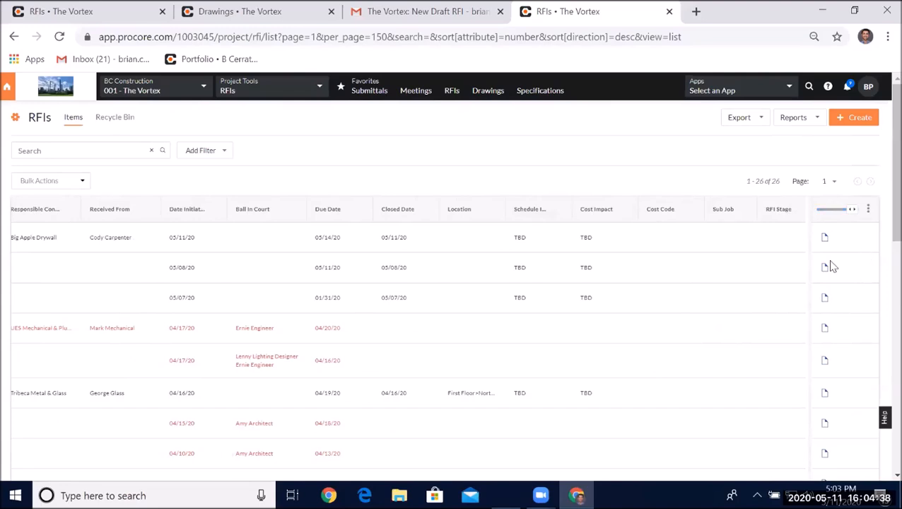
pyautogui.click(849, 212)
pyautogui.moveTo(848, 218); pyautogui.dragTo(803, 207)
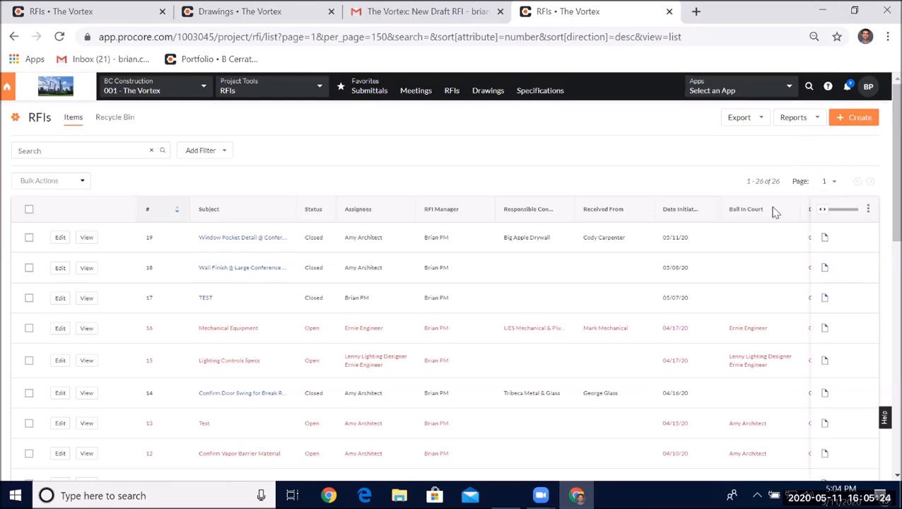
pyautogui.moveTo(820, 218); pyautogui.dragTo(859, 233)
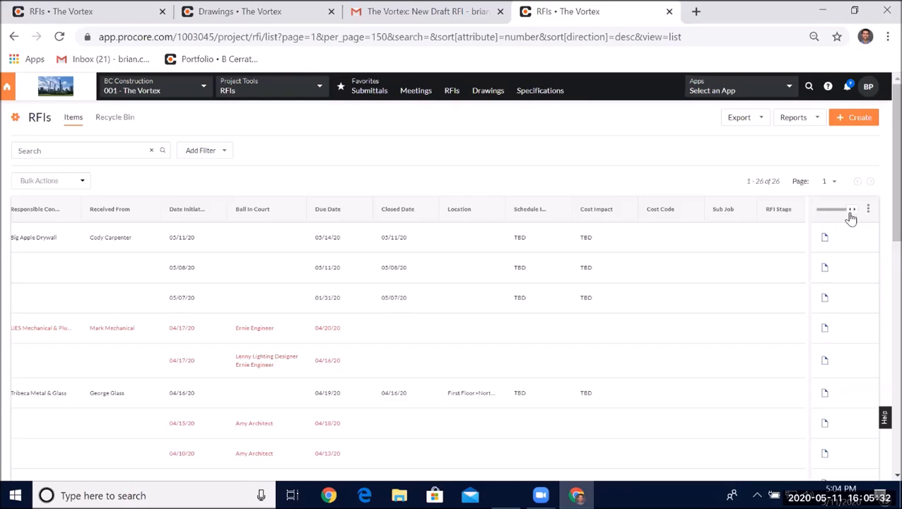
pyautogui.moveTo(847, 216); pyautogui.dragTo(813, 216)
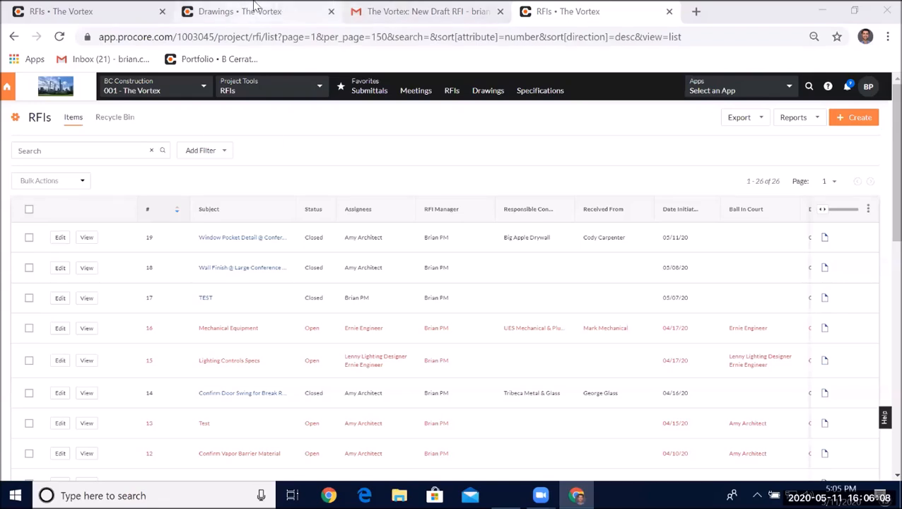
# - Switch to the Drawings tab showing drawing A131 in the viewer
pyautogui.click(255, 10)
pyautogui.scroll(-3, 372, 268)
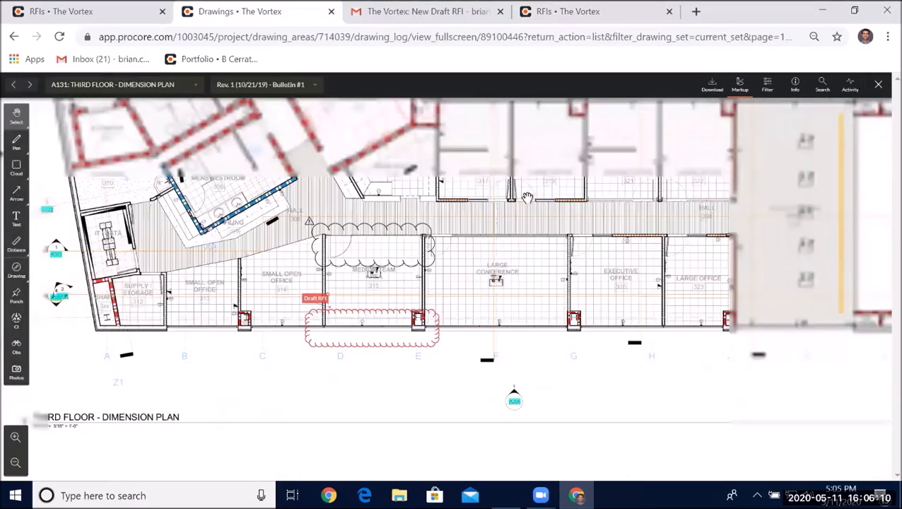
# - Switch the drawing viewer to sheet A111: FIRST FLOOR - DIMENSION PLAN
pyautogui.scroll(-5, 521, 221)
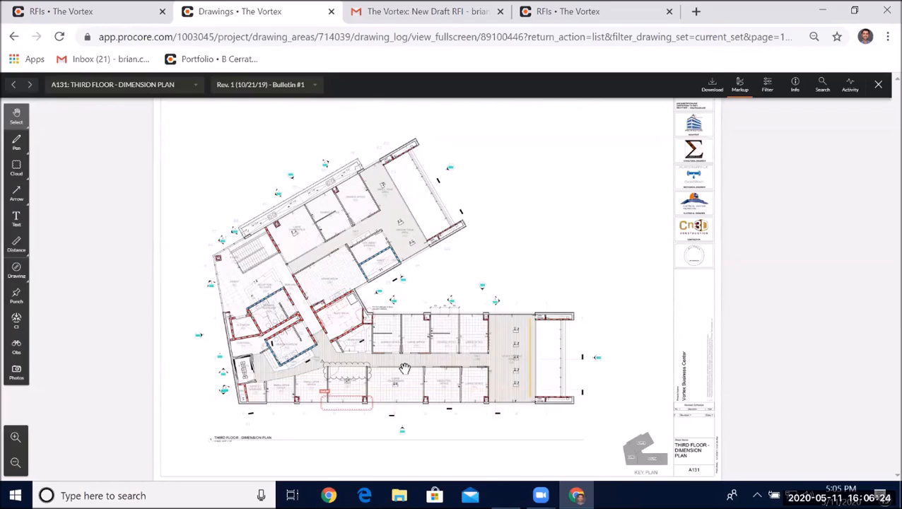
pyautogui.click(131, 91)
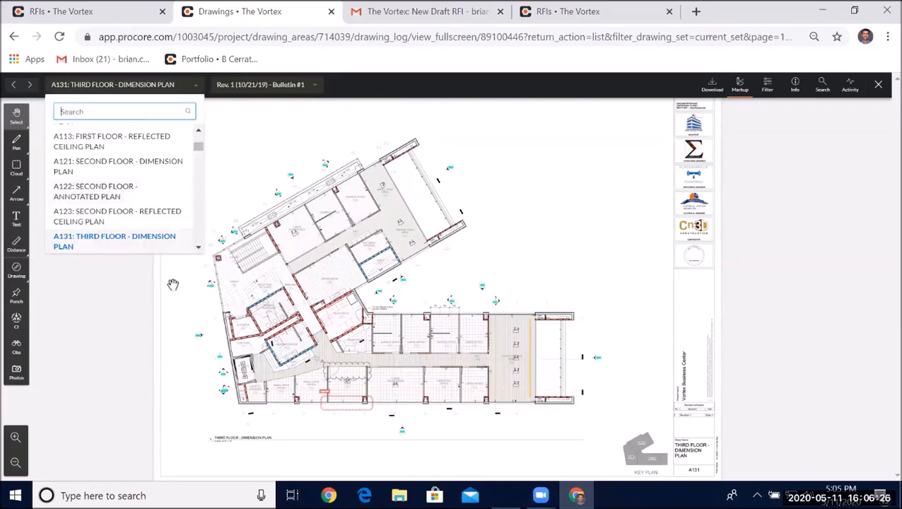
pyautogui.click(135, 192)
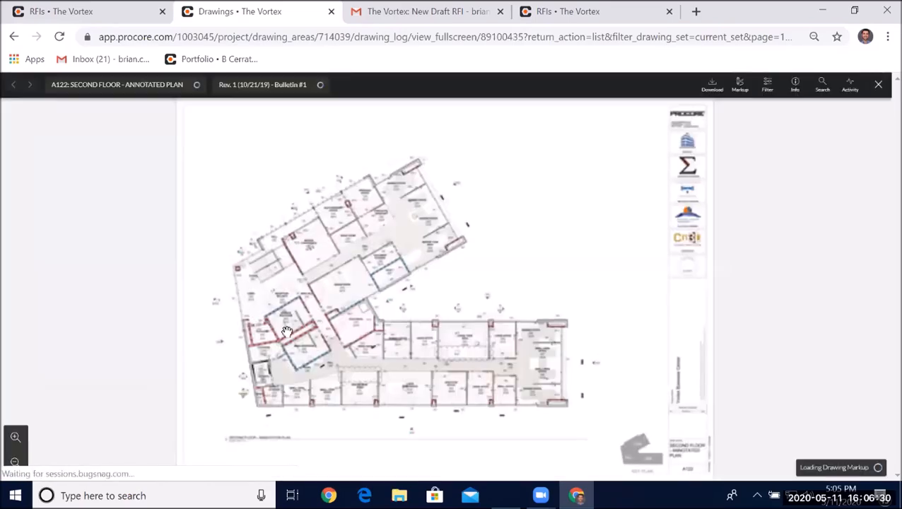
pyautogui.click(151, 87)
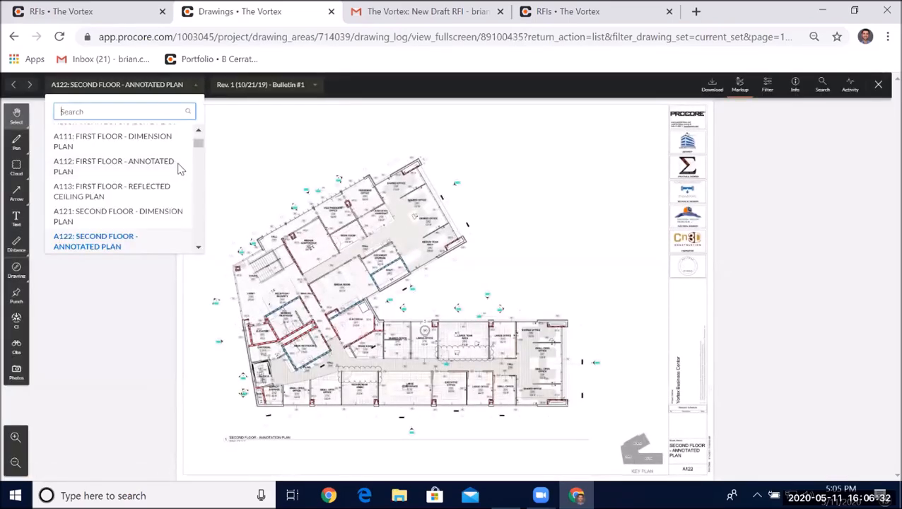
pyautogui.click(126, 146)
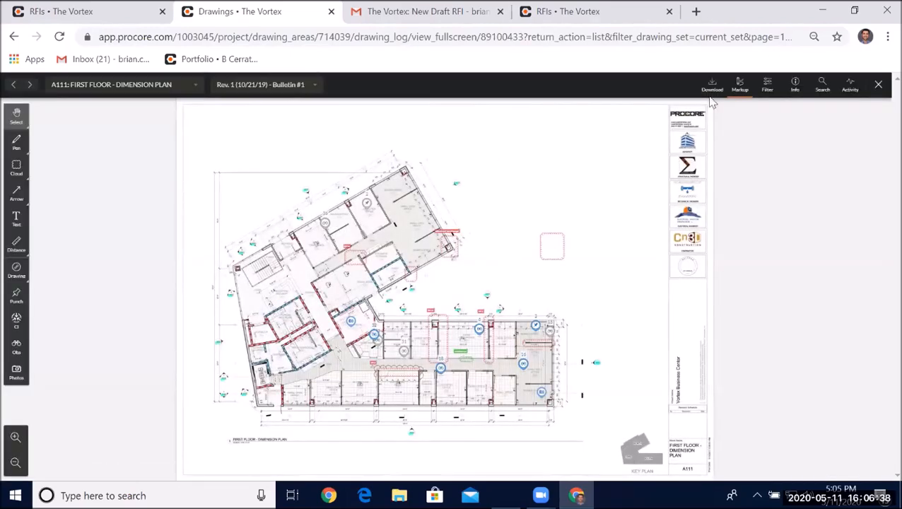
# - Lasso-select the markups on drawing A111 and shift them slightly
pyautogui.click(20, 117)
pyautogui.click(93, 117)
pyautogui.moveTo(326, 160)
pyautogui.mouseDown()
pyautogui.moveTo(268, 191)
pyautogui.moveTo(282, 447)
pyautogui.moveTo(582, 427)
pyautogui.moveTo(552, 197)
pyautogui.moveTo(342, 139)
pyautogui.mouseUp()
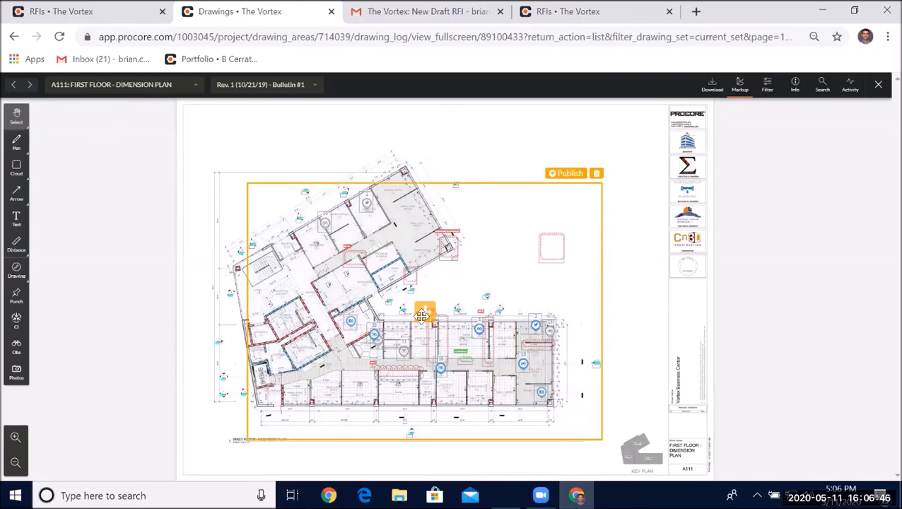
pyautogui.moveTo(424, 314); pyautogui.dragTo(424, 316)
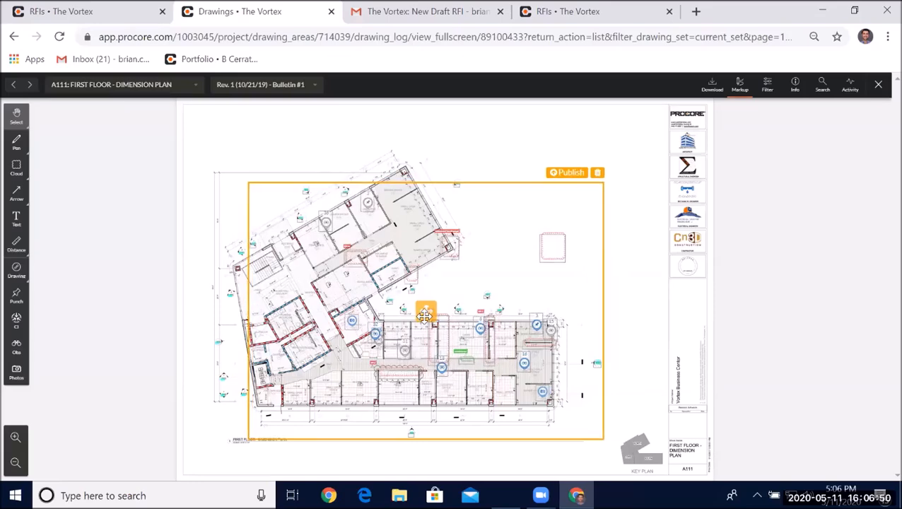
pyautogui.click(476, 112)
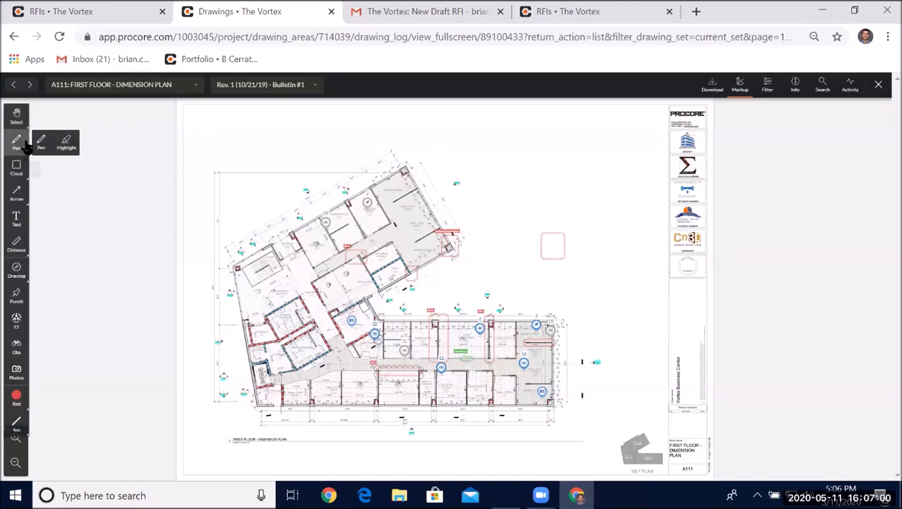
# - Box-select all markups across the sheet with the Multi select tool and move them slightly
pyautogui.moveTo(25, 133)
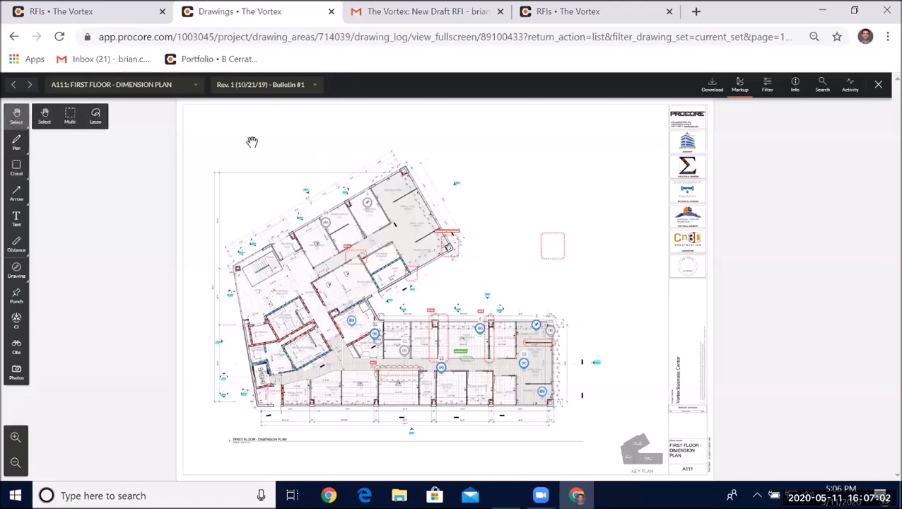
pyautogui.click(91, 116)
pyautogui.moveTo(22, 115)
pyautogui.click(66, 118)
pyautogui.moveTo(210, 126)
pyautogui.mouseDown()
pyautogui.moveTo(604, 452)
pyautogui.moveTo(615, 448)
pyautogui.mouseUp()
pyautogui.moveTo(403, 311); pyautogui.dragTo(405, 310)
pyautogui.click(540, 156)
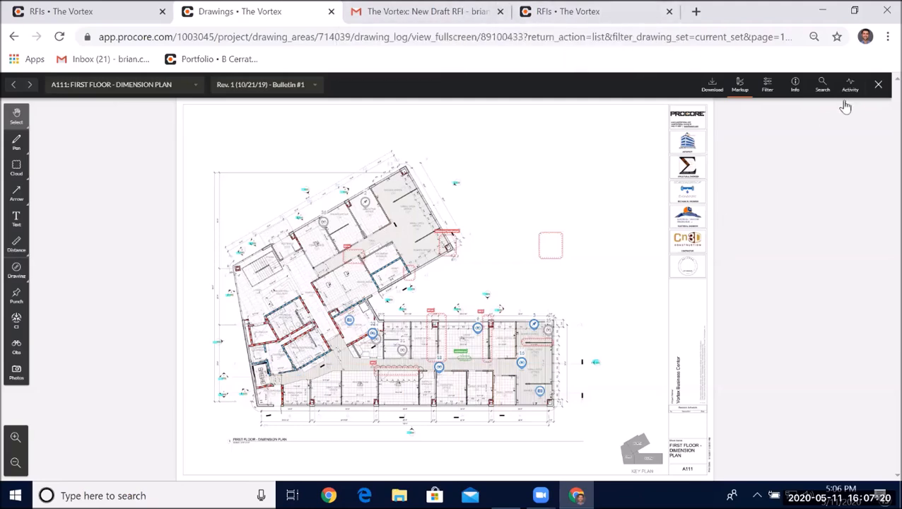
# - Open a new RFI form from the RFIs tab
pyautogui.click(564, 7)
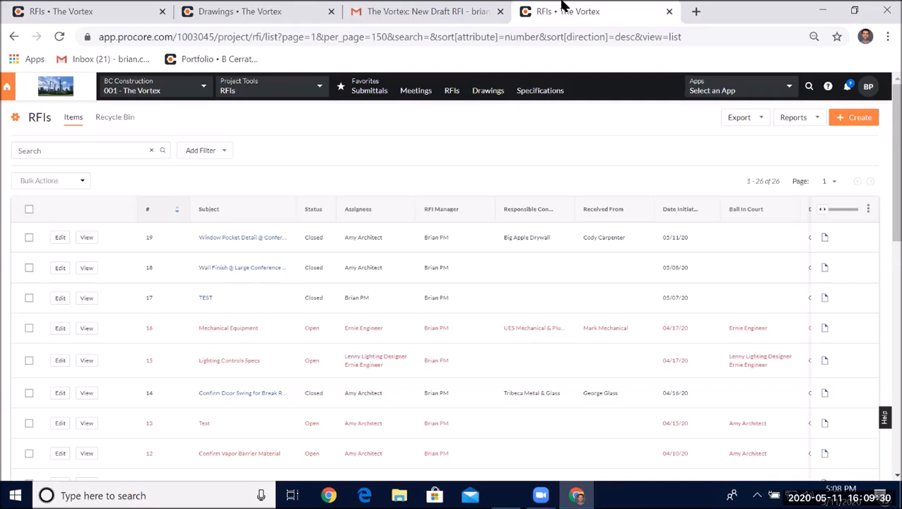
pyautogui.click(857, 118)
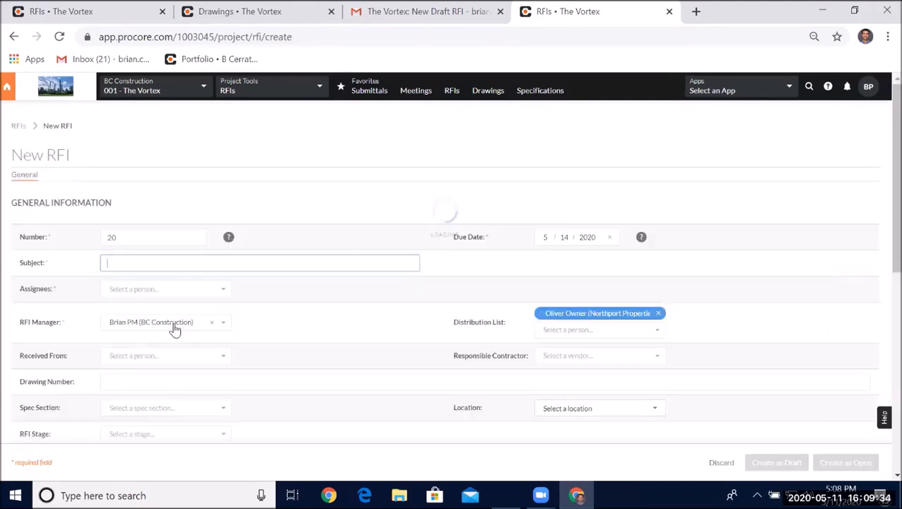
pyautogui.scroll(-3, 175, 334)
pyautogui.scroll(-3, 151, 356)
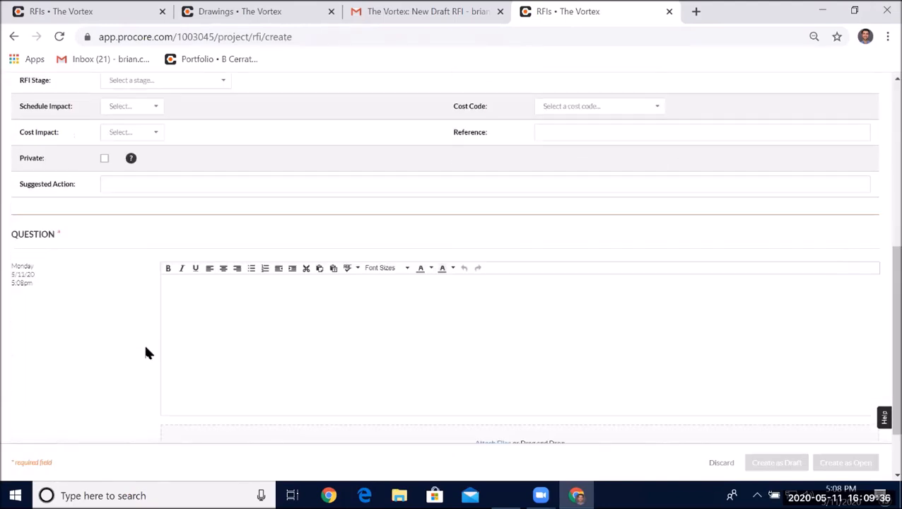
# - Try the question editor with sample text 'rrrrrrrr', delete it, and return to the RFI list without creating
pyautogui.click(244, 345)
pyautogui.click(166, 187)
pyautogui.rightClick(165, 188)
pyautogui.click(138, 212)
pyautogui.click(265, 294)
pyautogui.write('rrrrrrrr')
pyautogui.press('Return')
pyautogui.doubleClick(176, 283)
pyautogui.click(168, 270)
pyautogui.click(287, 327)
pyautogui.doubleClick(179, 283)
pyautogui.press('BackSpace')
pyautogui.scroll(5, 549, 213)
pyautogui.click(19, 126)
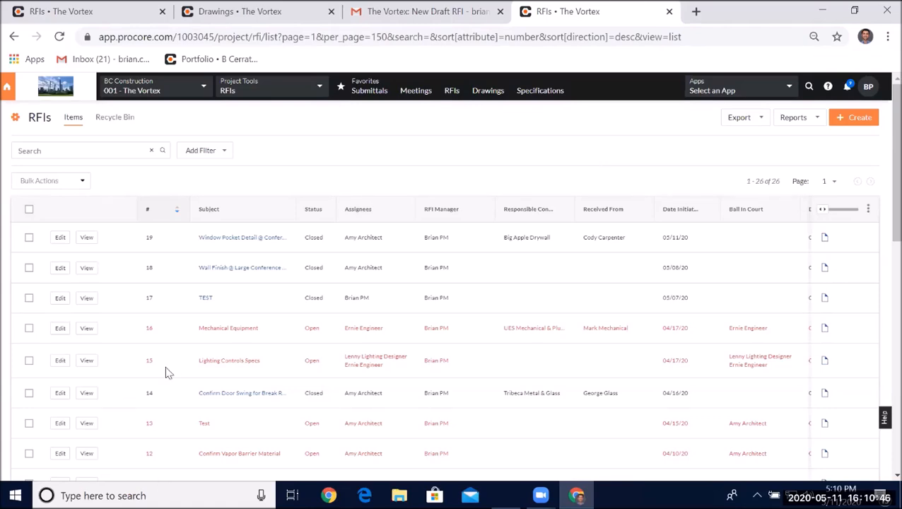
# - Open RFI #3 Duct/Light Fixture Conflict from the RFI list
pyautogui.scroll(-3, 181, 354)
pyautogui.scroll(-2, 190, 337)
pyautogui.click(234, 383)
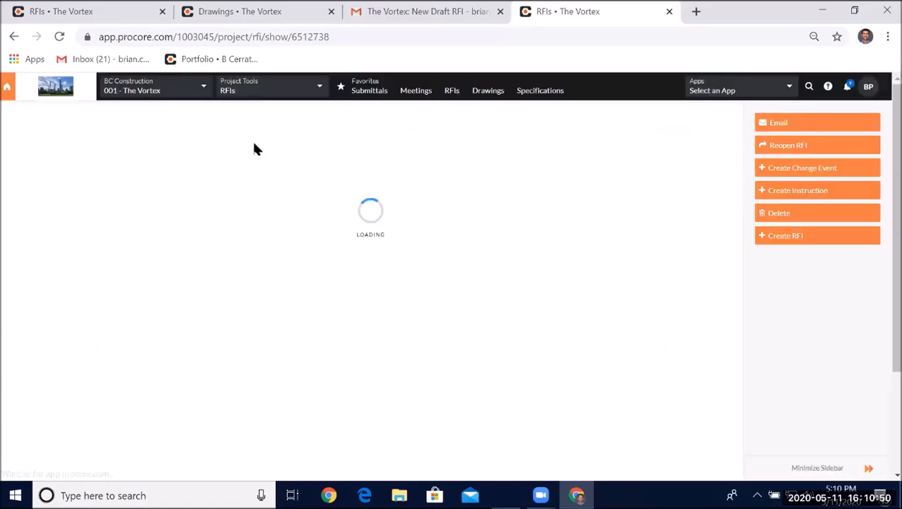
# - Open the RFI's linked drawing MH101 in a new browser tab
pyautogui.scroll(-8, 399, 137)
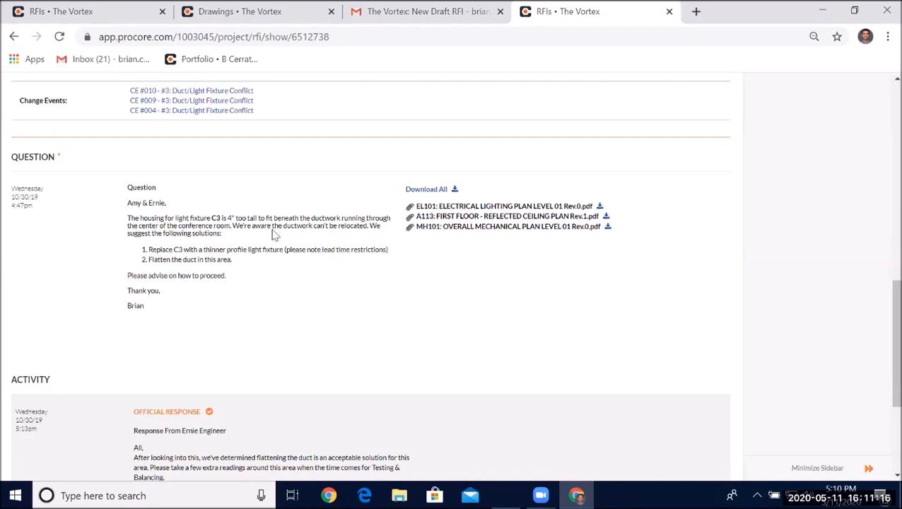
pyautogui.scroll(1, 274, 235)
pyautogui.rightClick(142, 141)
pyautogui.click(160, 152)
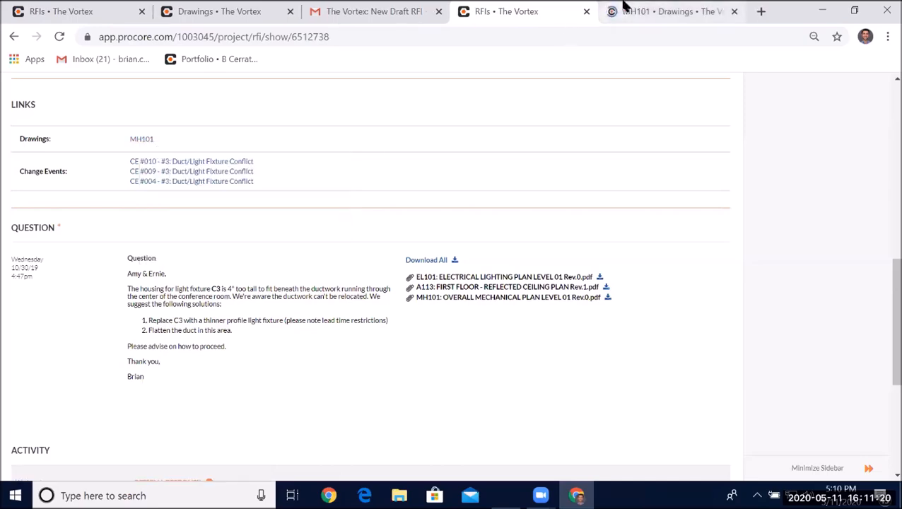
pyautogui.click(669, 11)
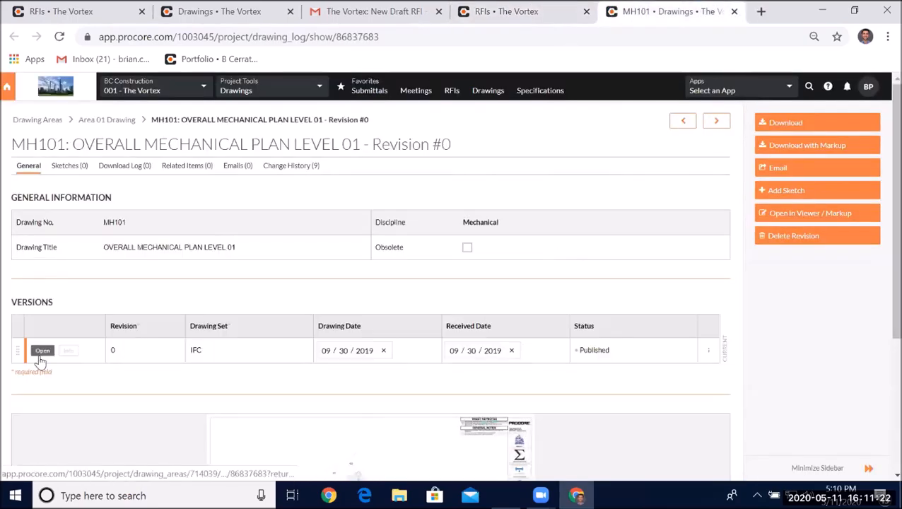
# - Open MH101 in the viewer and display the question popup of the RFI #3 markup
pyautogui.click(39, 350)
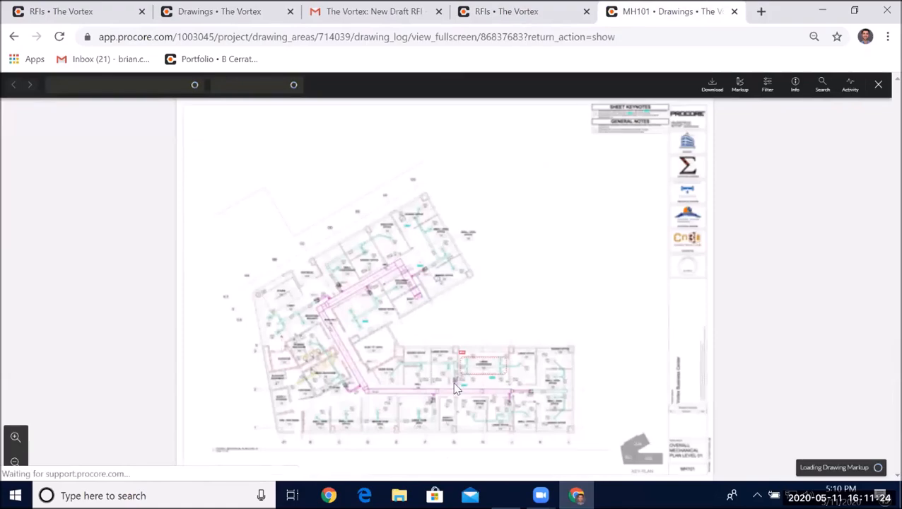
pyautogui.scroll(5, 418, 281)
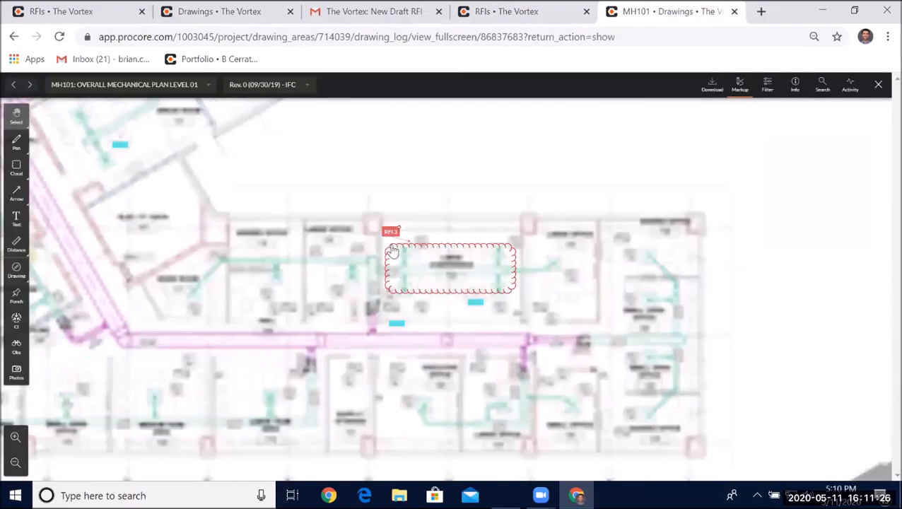
pyautogui.scroll(3, 468, 282)
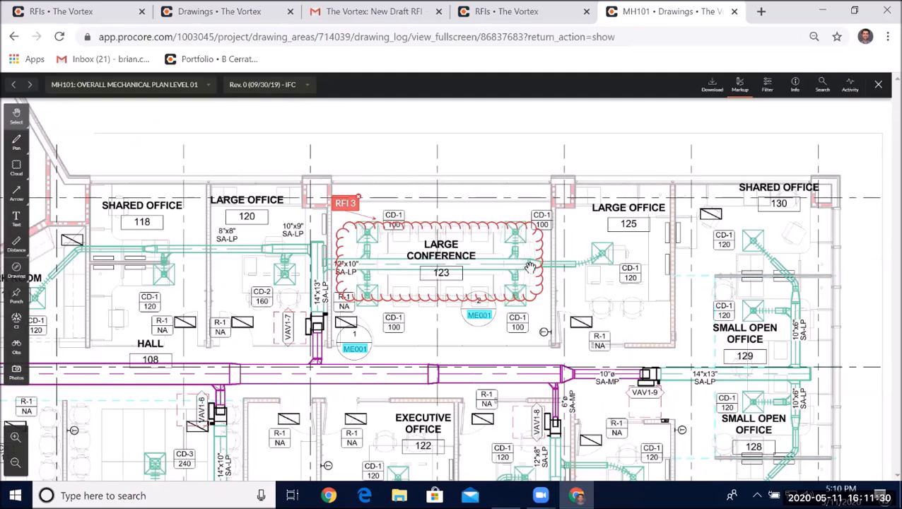
pyautogui.click(343, 204)
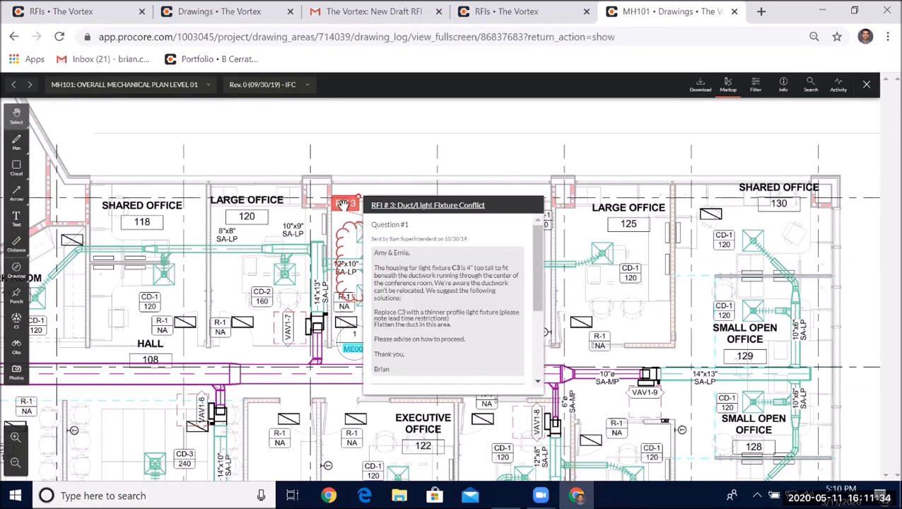
# - Review the question and the activity responses on RFI #3
pyautogui.click(542, 10)
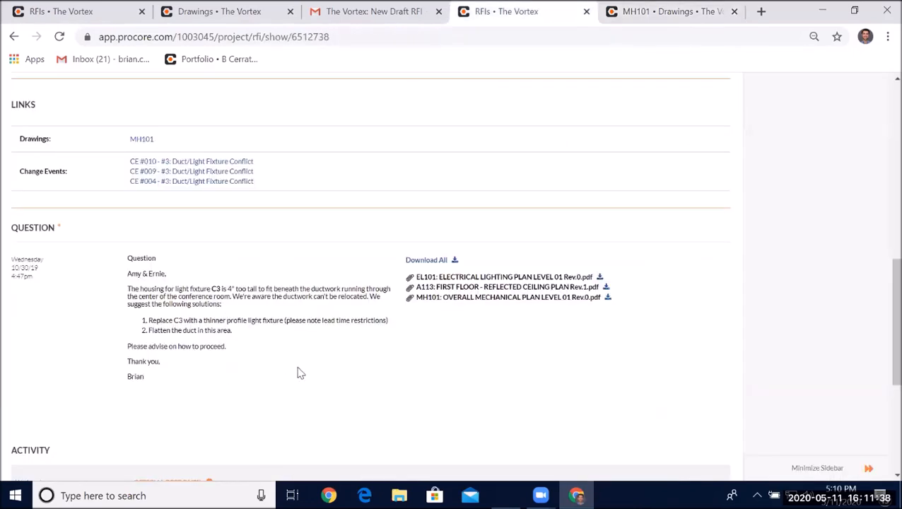
pyautogui.scroll(-2, 347, 241)
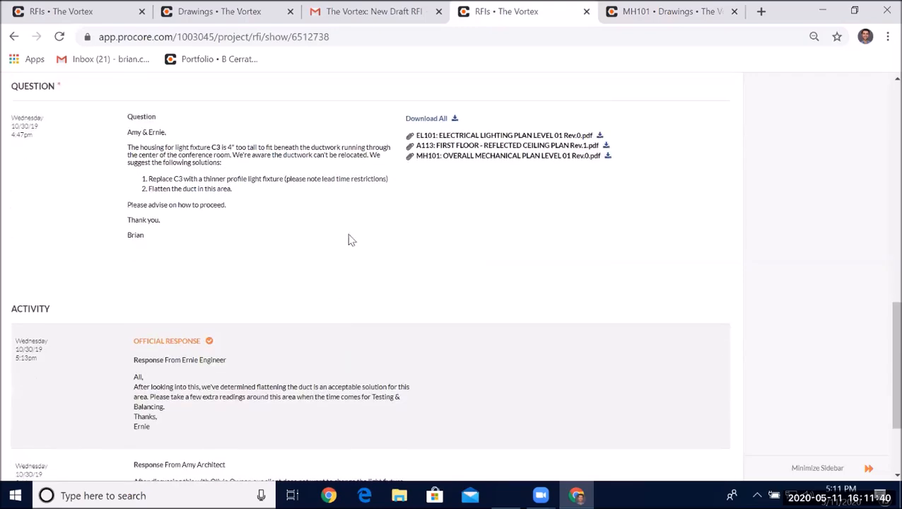
pyautogui.scroll(-2, 428, 177)
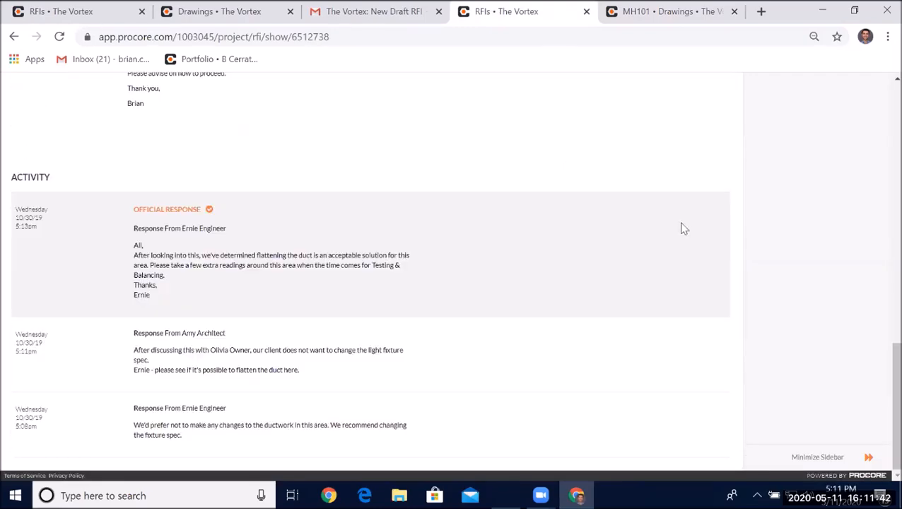
pyautogui.scroll(15, 683, 228)
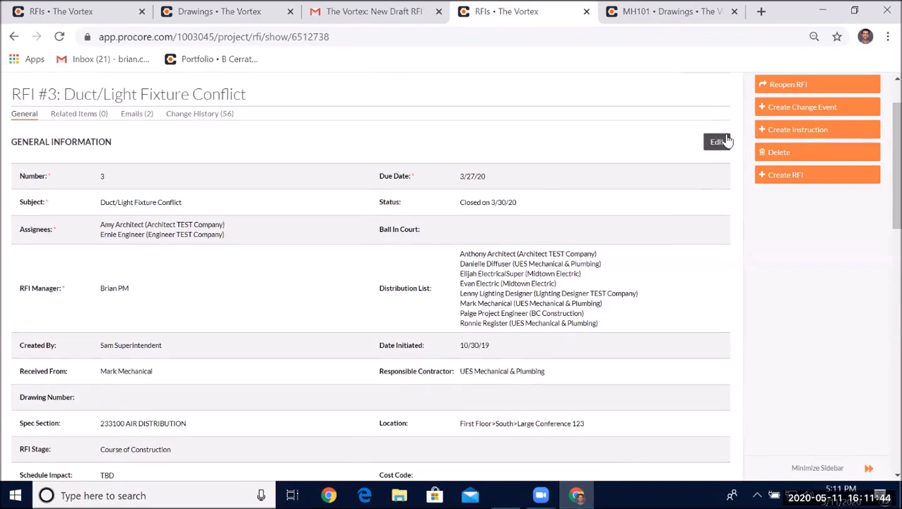
# - Enter edit mode on RFI #3 and select the suggested solution lines in its question text
pyautogui.click(726, 141)
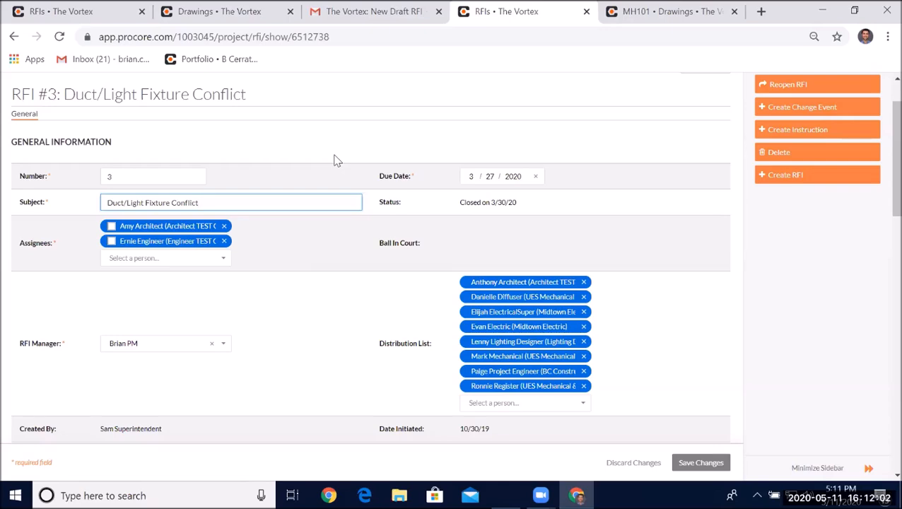
pyautogui.moveTo(884, 134); pyautogui.dragTo(882, 308)
pyautogui.moveTo(150, 317); pyautogui.dragTo(396, 316)
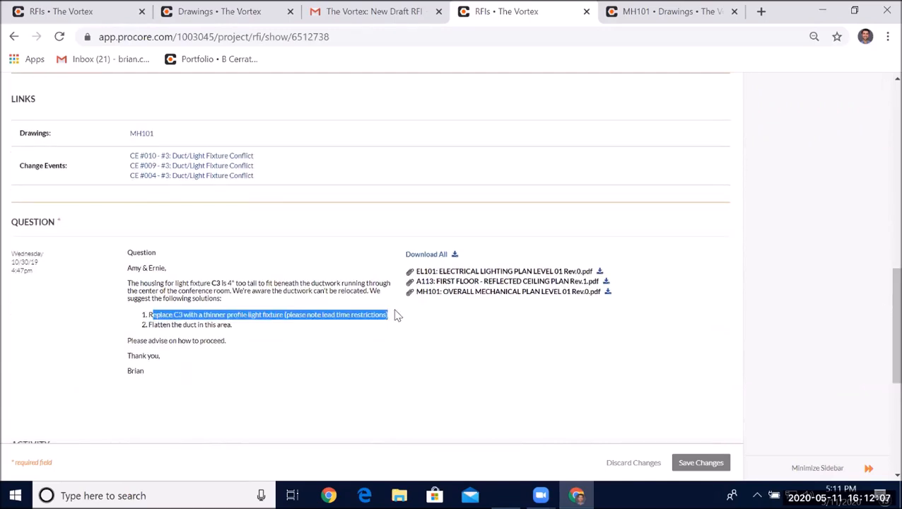
pyautogui.click(299, 336)
pyautogui.moveTo(150, 325); pyautogui.dragTo(269, 343)
pyautogui.click(297, 339)
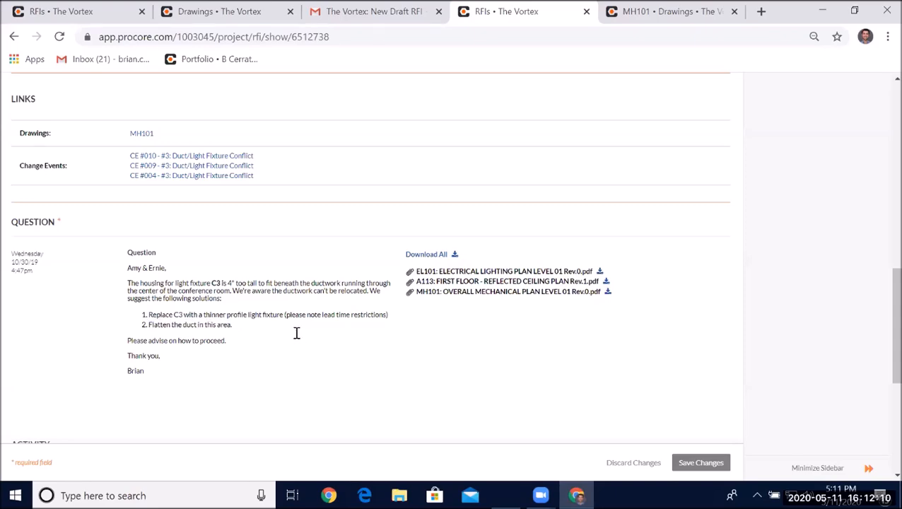
pyautogui.tripleClick(180, 314)
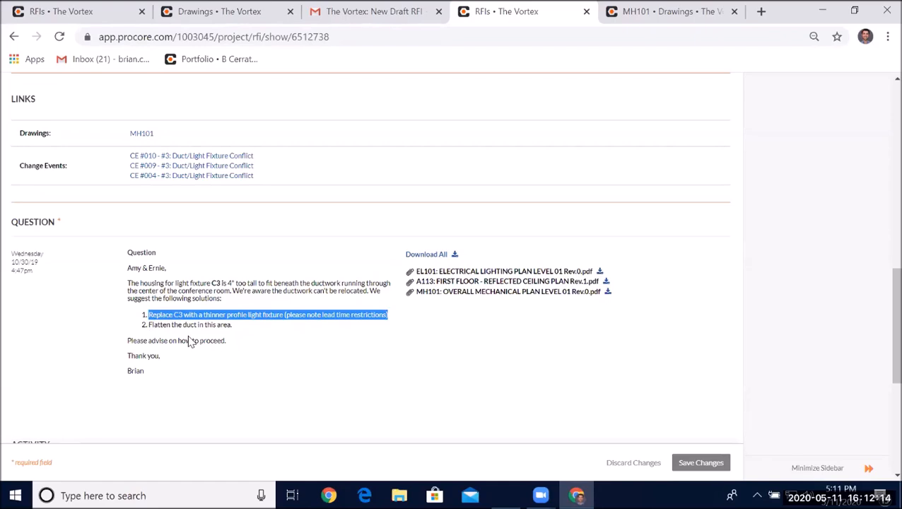
pyautogui.tripleClick(189, 325)
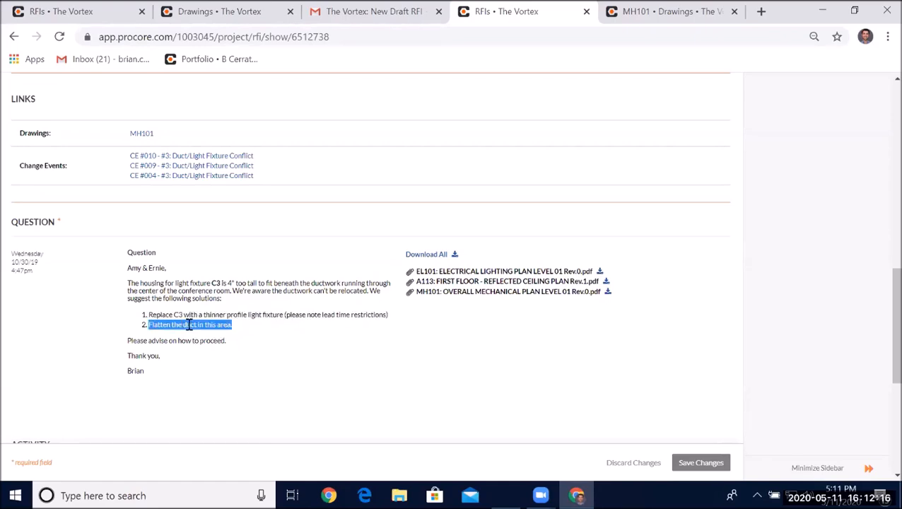
pyautogui.click(387, 375)
# - Toggle the checkboxes next to the two assignees on and off
pyautogui.scroll(8, 882, 285)
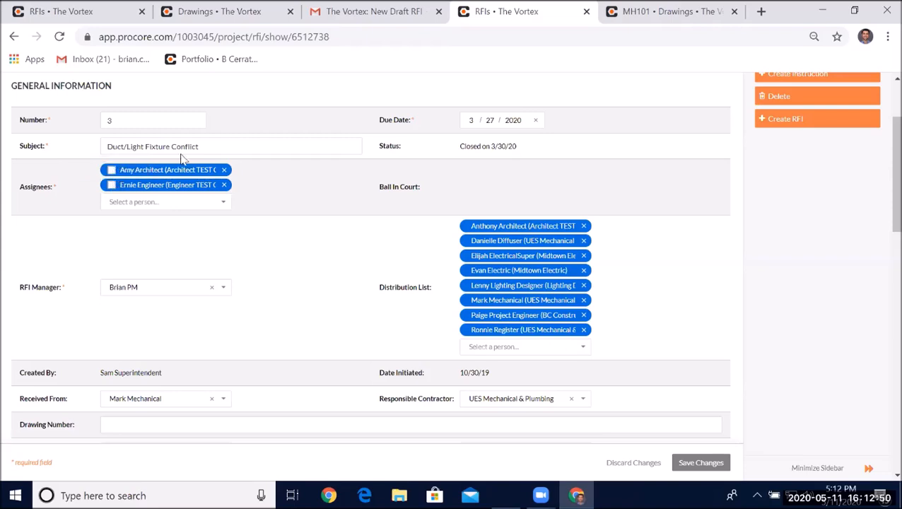
pyautogui.click(111, 170)
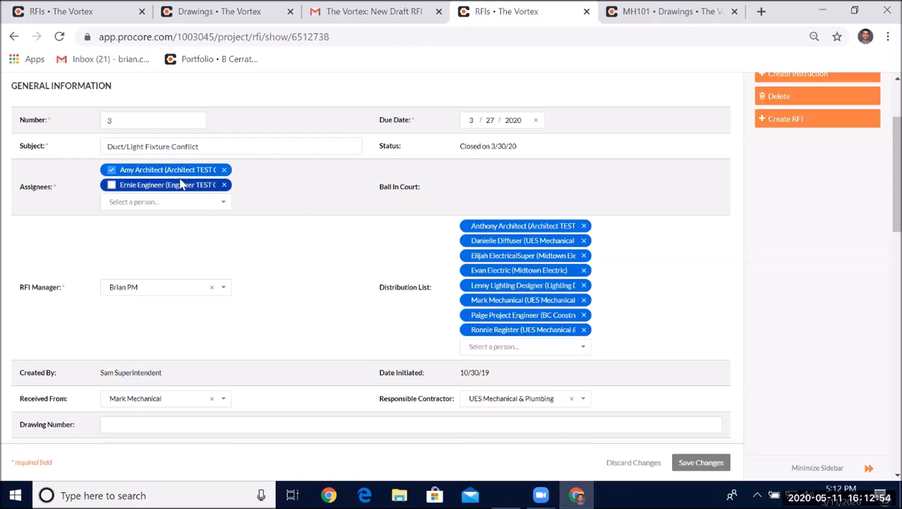
pyautogui.click(111, 171)
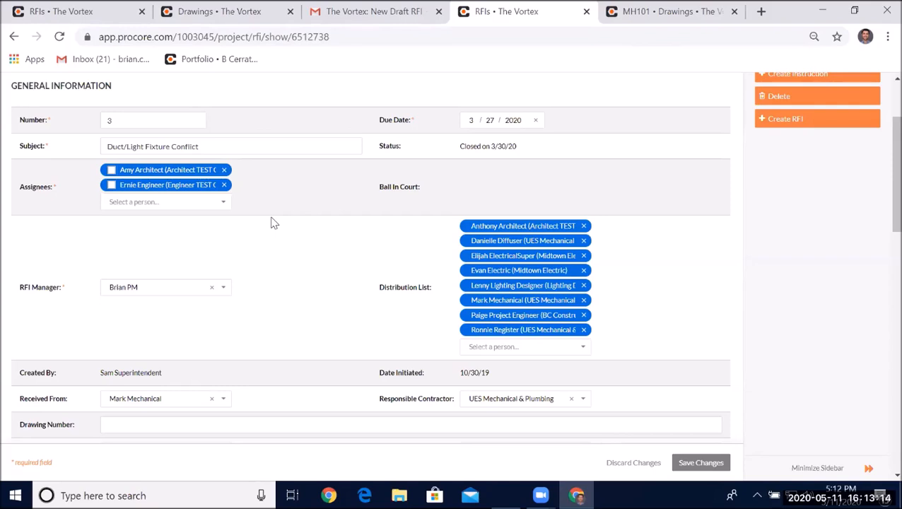
pyautogui.click(111, 170)
pyautogui.click(111, 184)
pyautogui.click(349, 190)
# - Scroll through RFI #3's edit form and highlight text in its activity responses
pyautogui.scroll(-3, 400, 174)
pyautogui.scroll(-2, 455, 146)
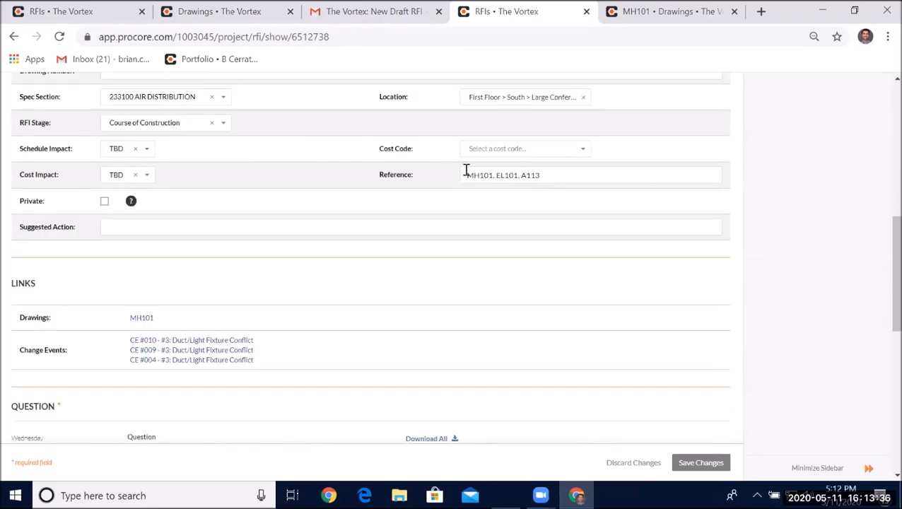
pyautogui.scroll(-4, 356, 181)
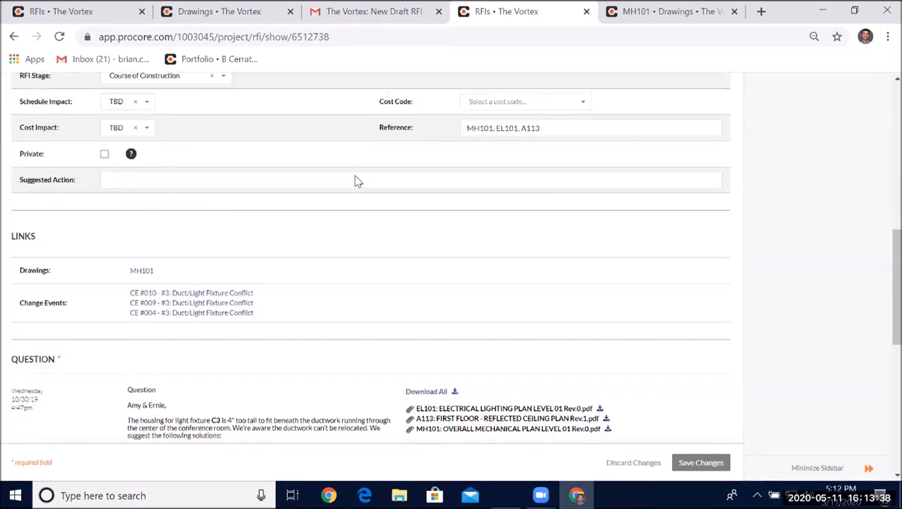
pyautogui.scroll(-3, 354, 178)
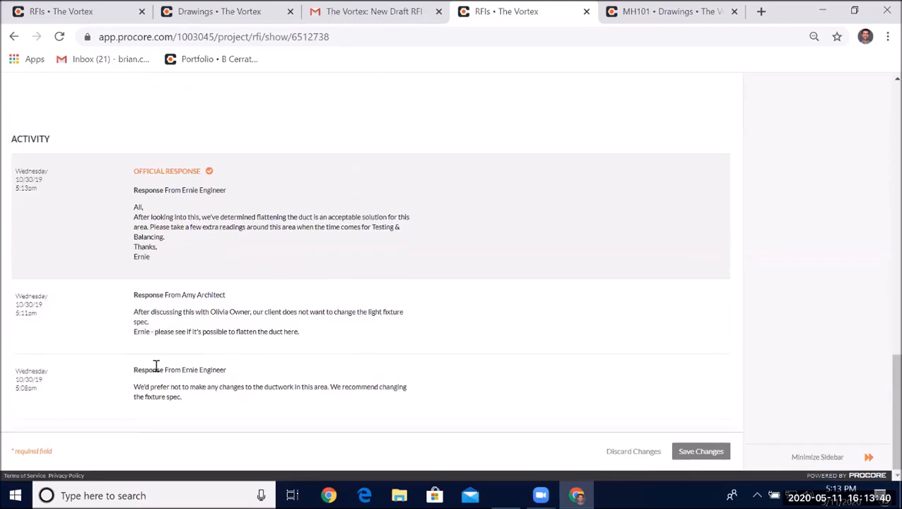
pyautogui.moveTo(12, 371); pyautogui.dragTo(62, 401)
pyautogui.click(73, 393)
pyautogui.moveTo(135, 207); pyautogui.dragTo(179, 263)
pyautogui.click(179, 264)
# - Reopen RFI #3
pyautogui.scroll(15, 673, 185)
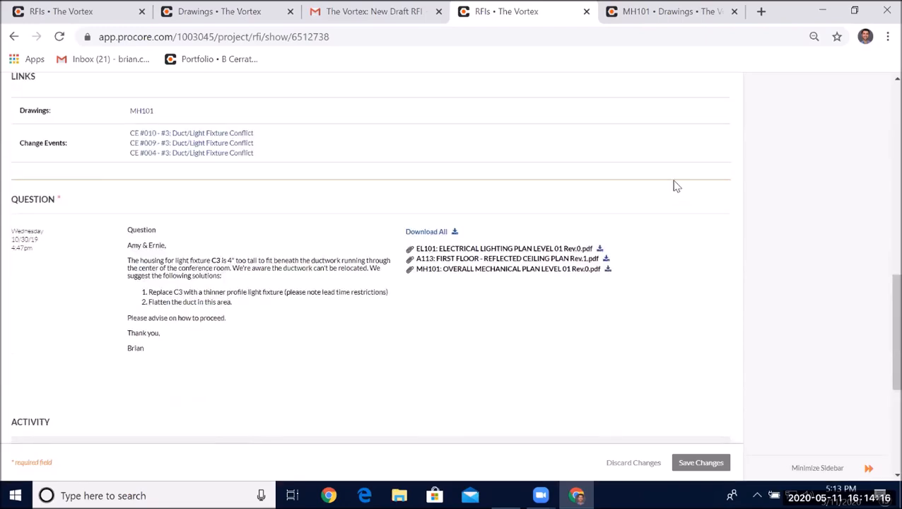
pyautogui.scroll(2, 704, 159)
pyautogui.click(801, 145)
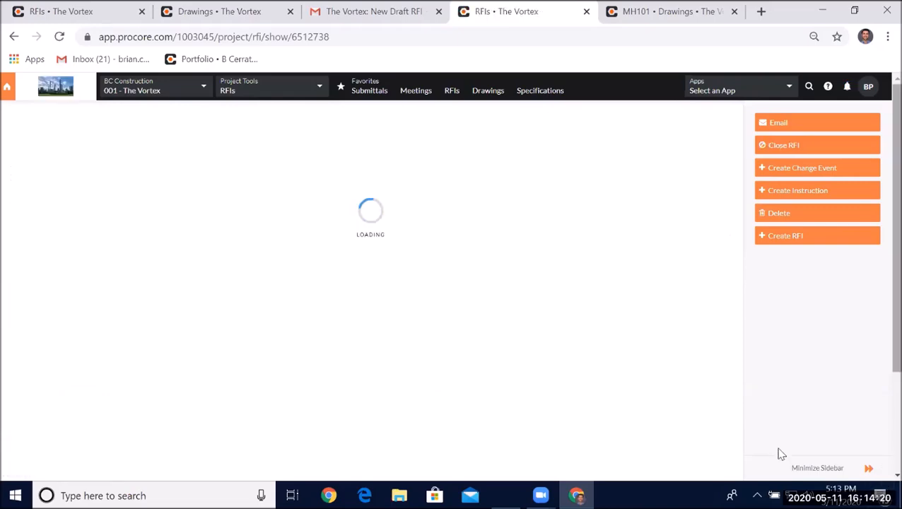
# - Toggle the official-response mark on the architect's response in RFI #3's activity
pyautogui.scroll(-15, 574, 296)
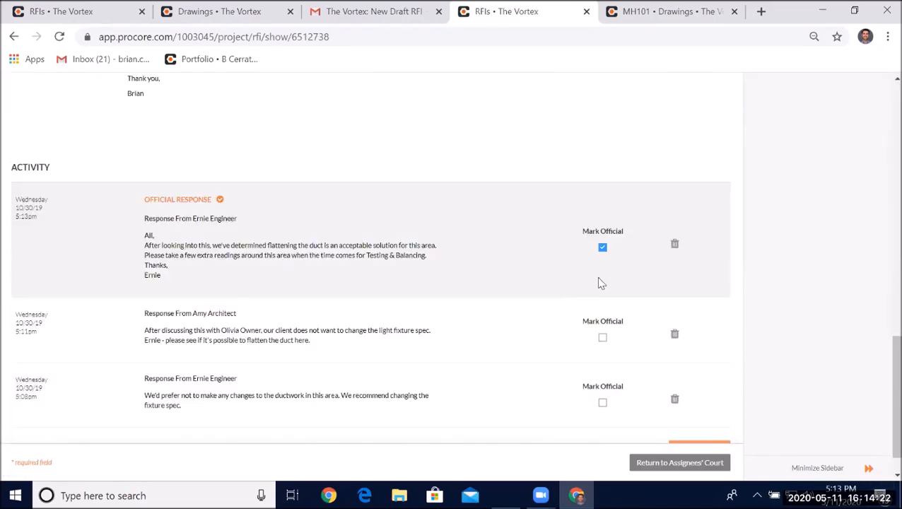
pyautogui.scroll(-1, 601, 283)
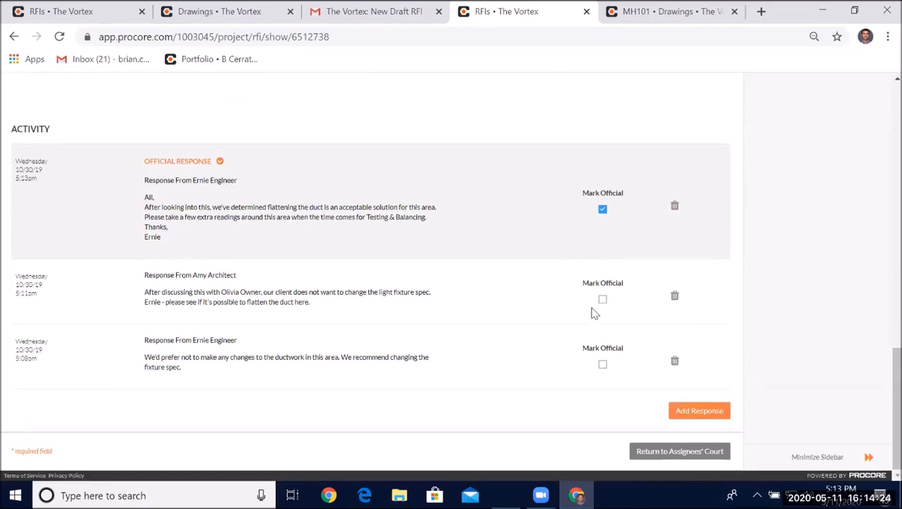
pyautogui.click(602, 302)
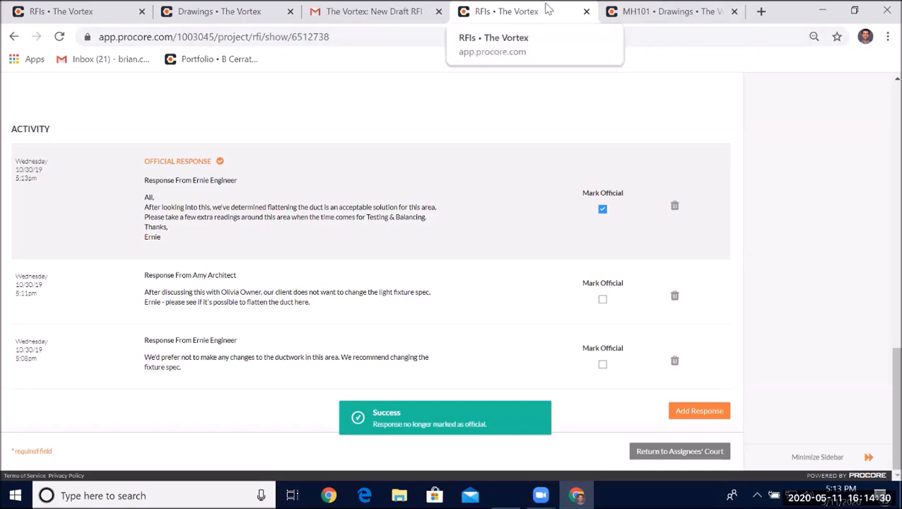
# - Close RFI #3
pyautogui.scroll(10, 753, 171)
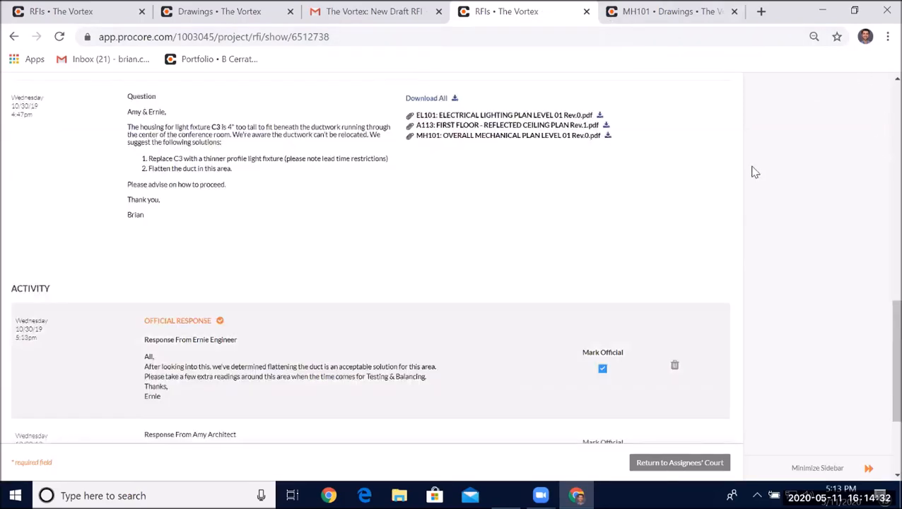
pyautogui.scroll(3, 755, 172)
pyautogui.click(771, 145)
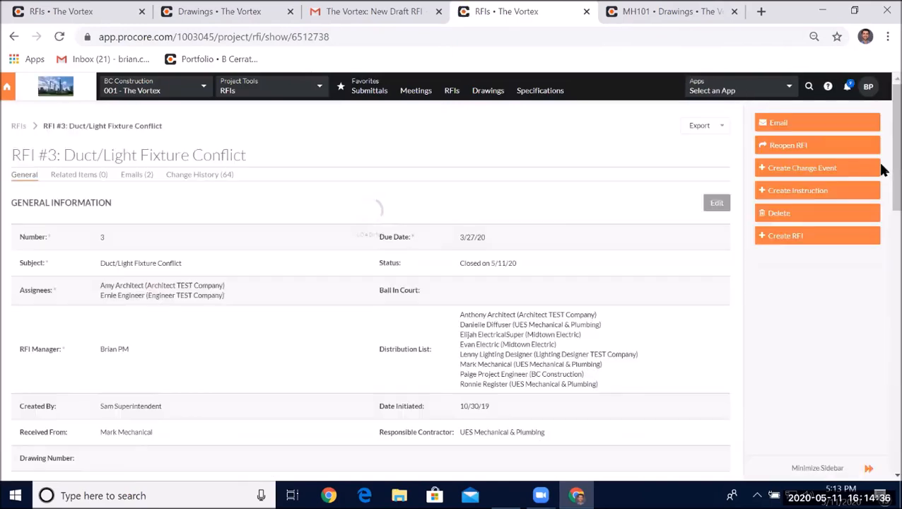
# - Export RFI #3 as a PDF with all responses
pyautogui.click(699, 125)
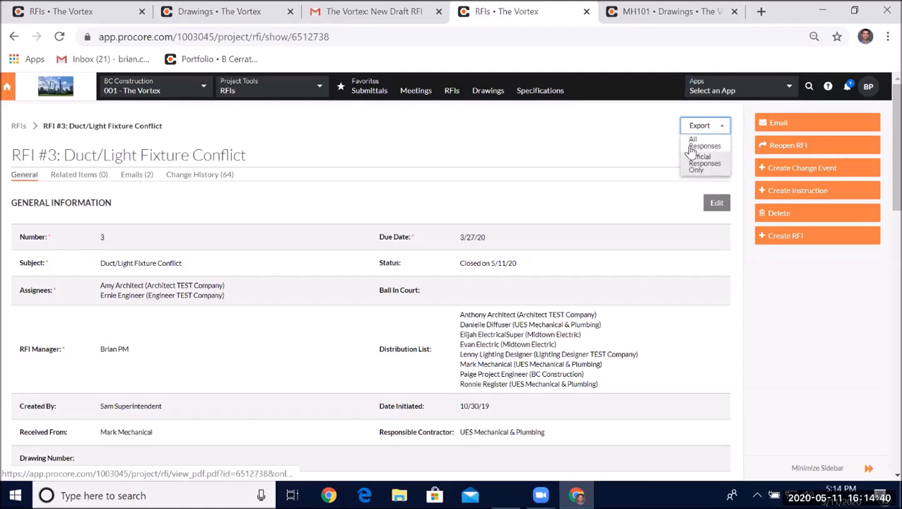
pyautogui.click(696, 150)
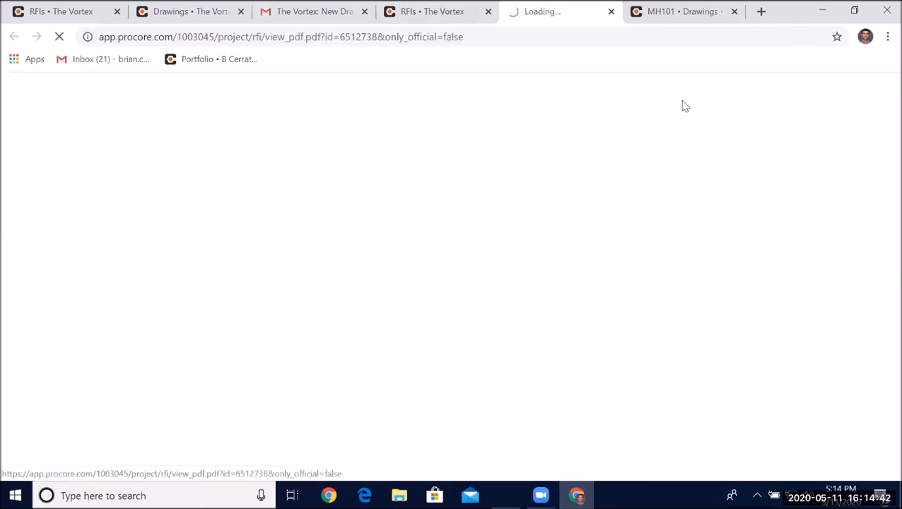
# - Export RFI #3 as a PDF with official responses only
pyautogui.click(468, 7)
pyautogui.click(712, 168)
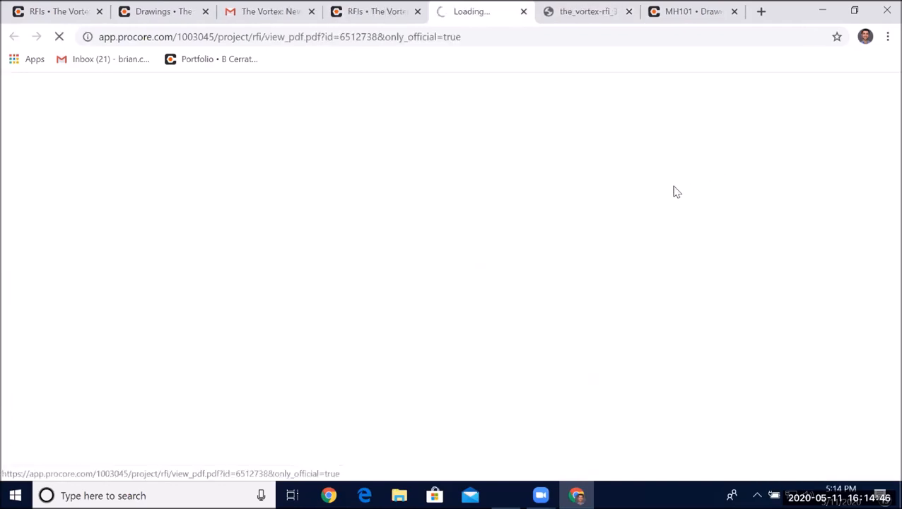
# - Review the all-responses PDF of RFI #3
pyautogui.click(570, 10)
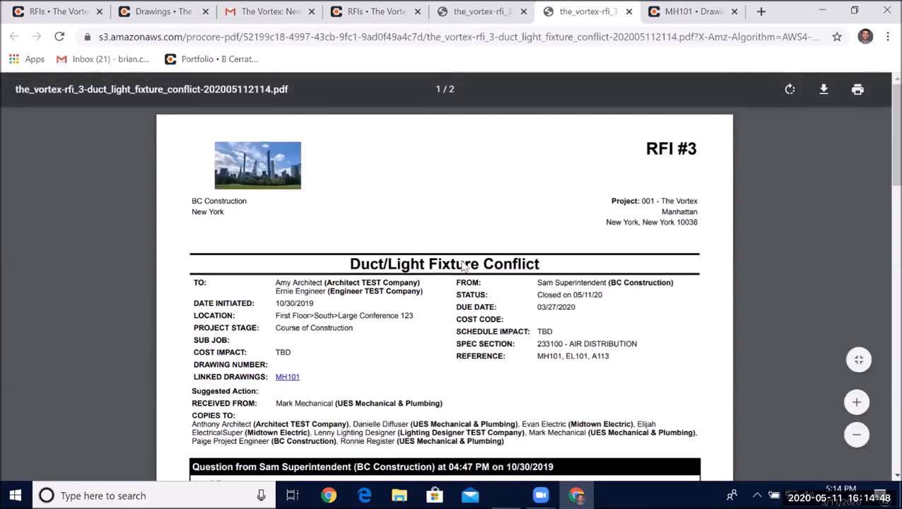
pyautogui.scroll(-12, 463, 265)
pyautogui.scroll(7, 491, 238)
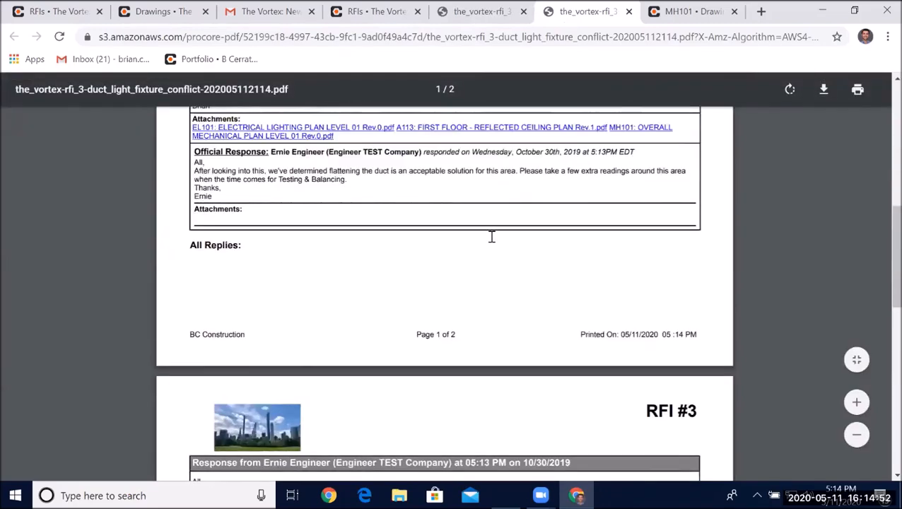
pyautogui.scroll(8, 491, 238)
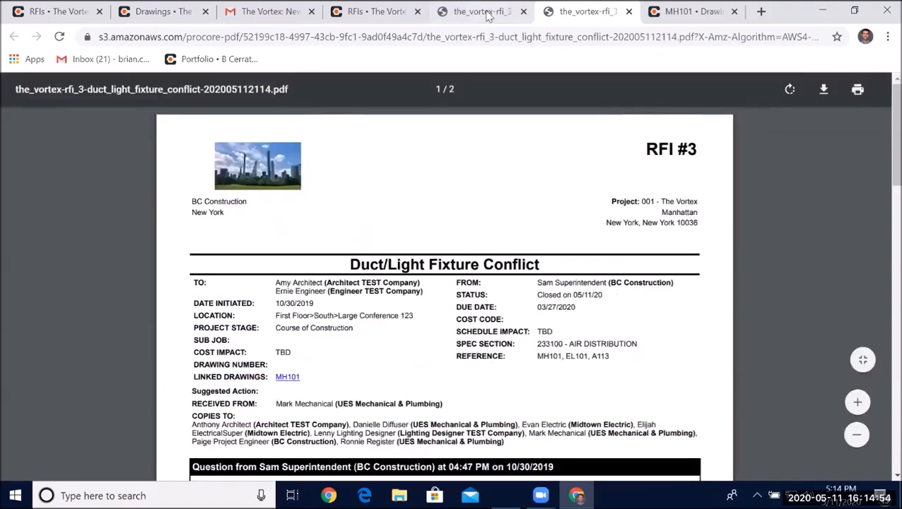
# - Review the official-responses-only PDF, then close both exported PDF tabs
pyautogui.click(488, 15)
pyautogui.scroll(-5, 486, 230)
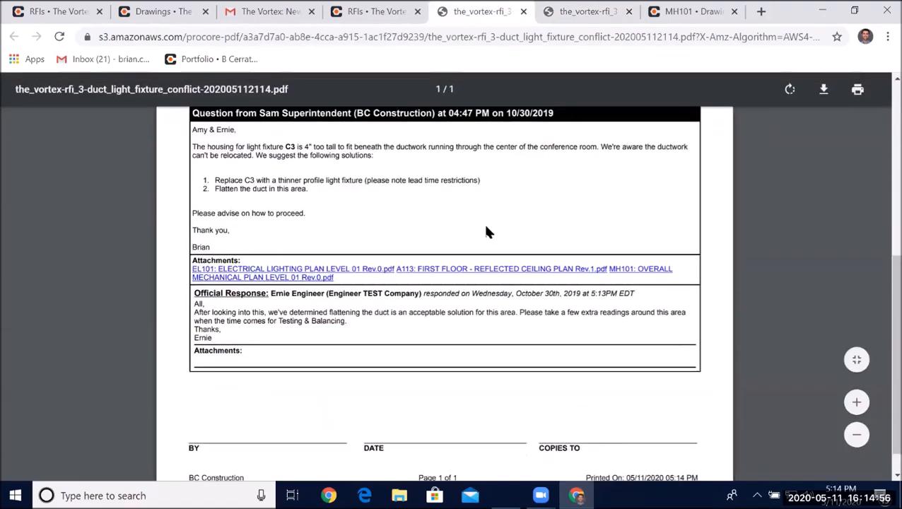
pyautogui.scroll(3, 486, 230)
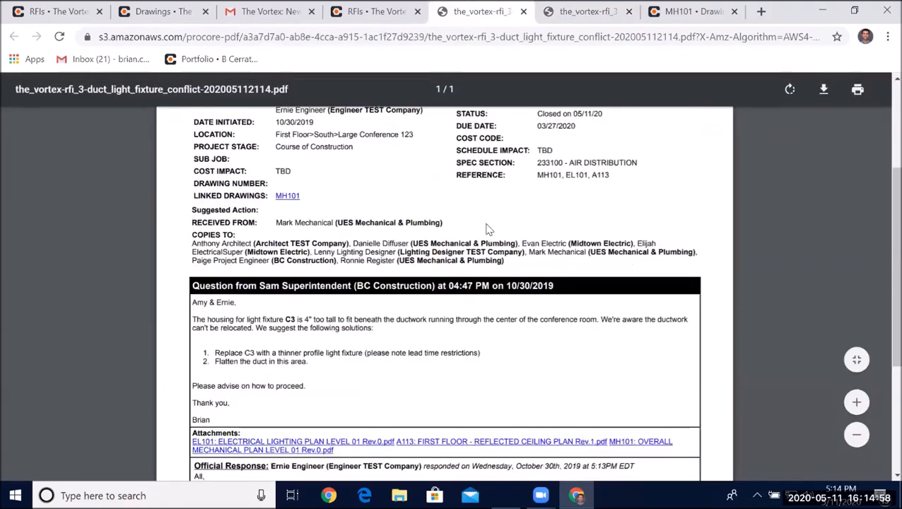
pyautogui.scroll(1, 510, 177)
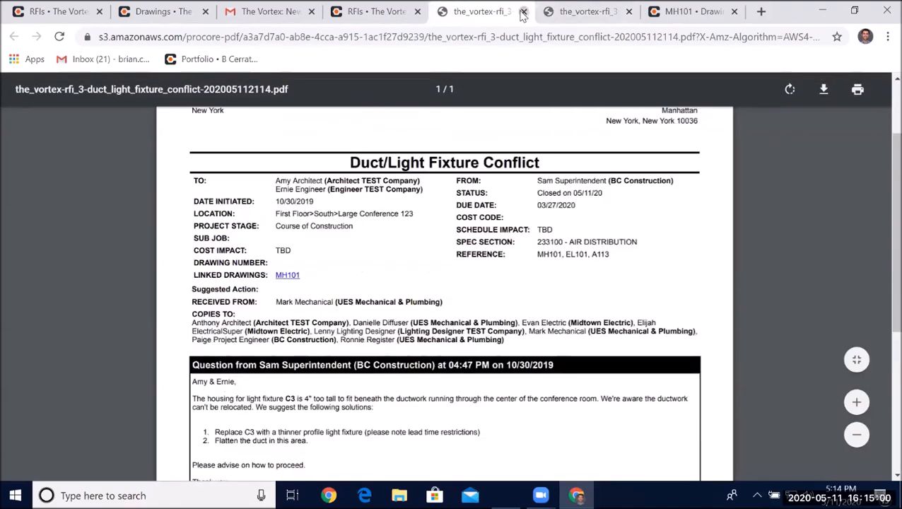
pyautogui.click(523, 13)
pyautogui.click(523, 13)
# - Return to the RFIs list and open its export options
pyautogui.click(373, 12)
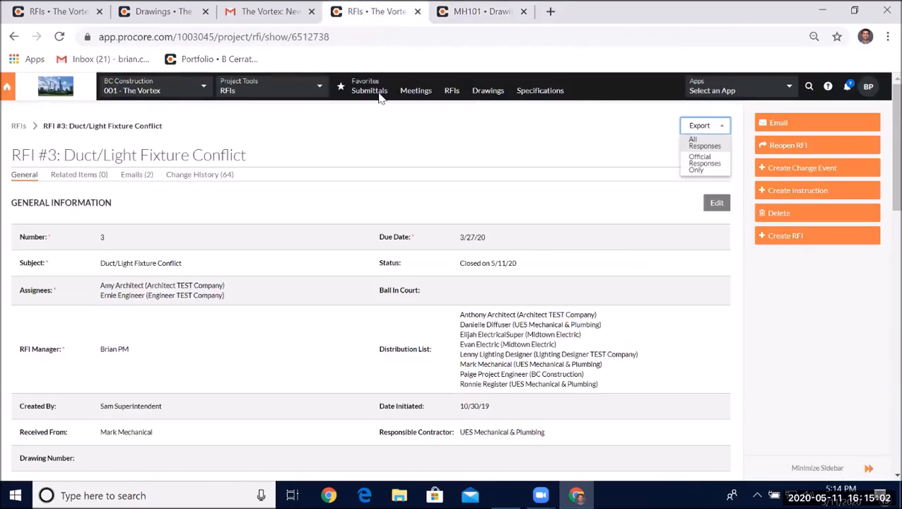
pyautogui.click(19, 126)
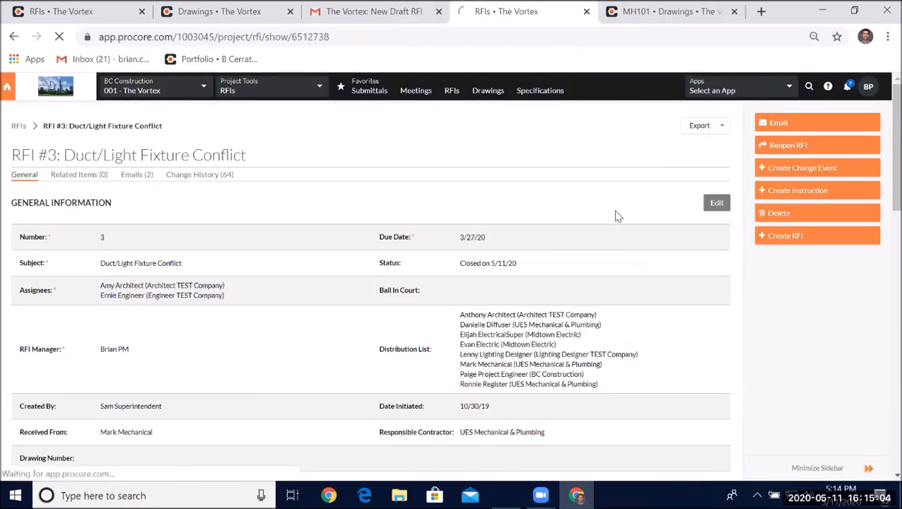
pyautogui.click(753, 119)
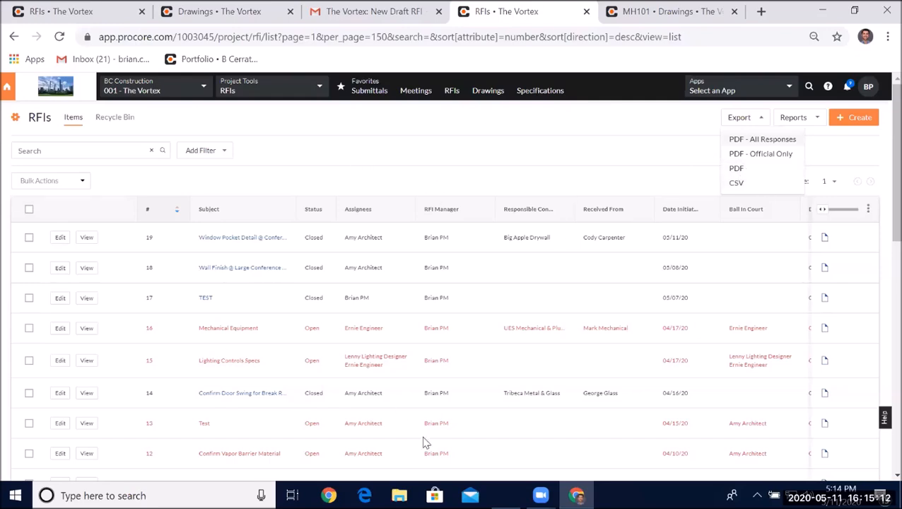
pyautogui.click(609, 177)
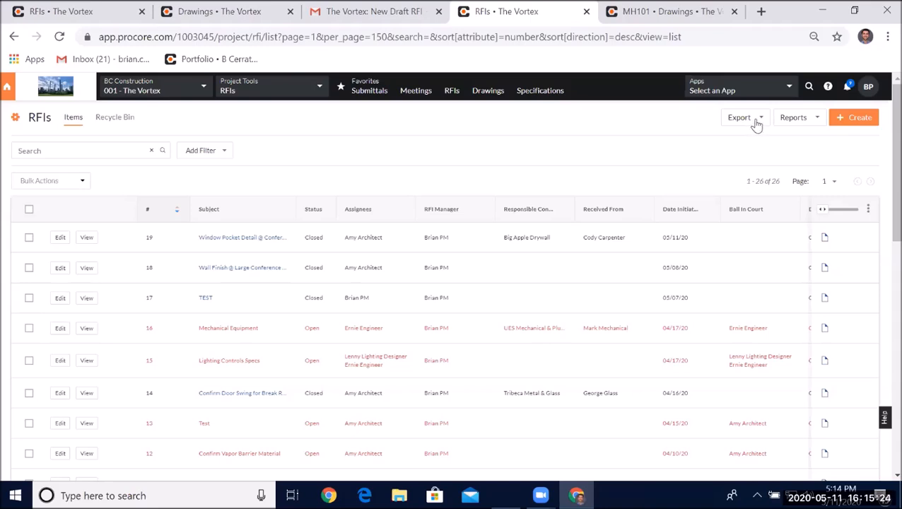
# - Inspect the RFI 10 and RFI 9 markups on drawing A111 to read their questions and responses
pyautogui.click(273, 16)
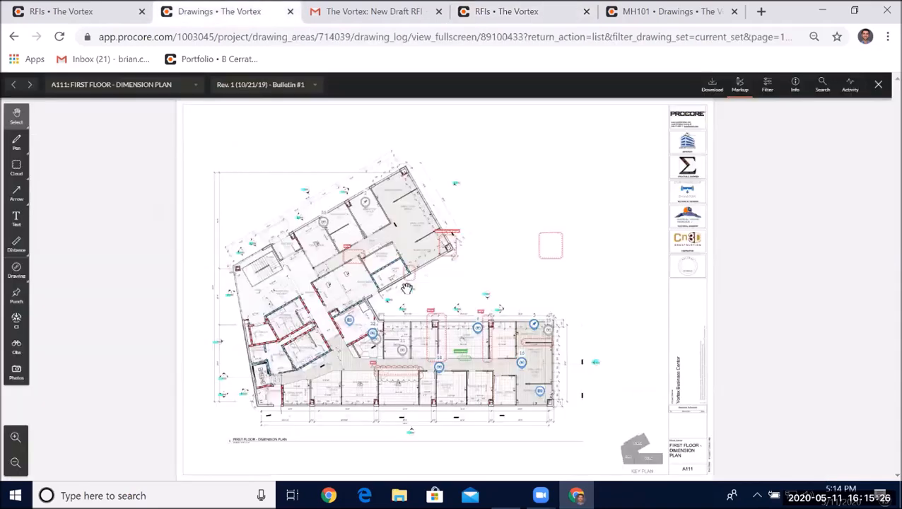
pyautogui.scroll(3, 405, 288)
pyautogui.click(403, 287)
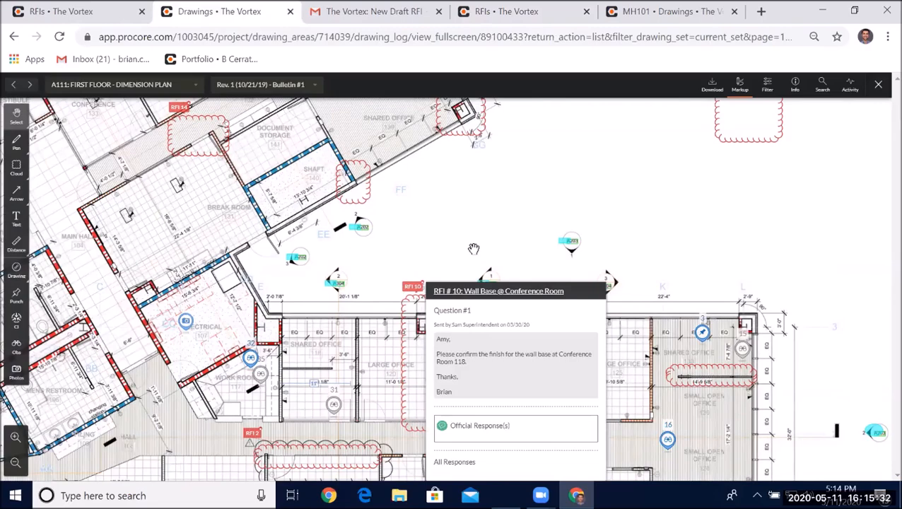
pyautogui.click(477, 250)
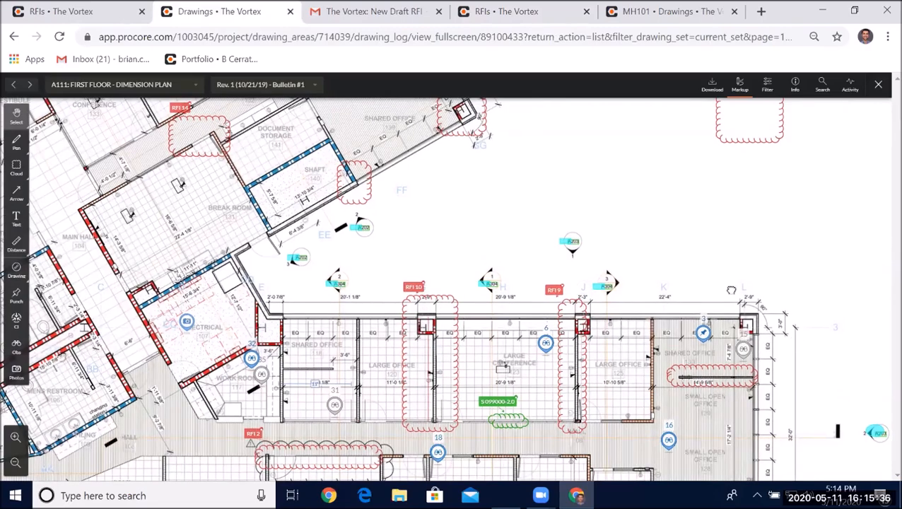
pyautogui.moveTo(528, 291); pyautogui.dragTo(486, 214)
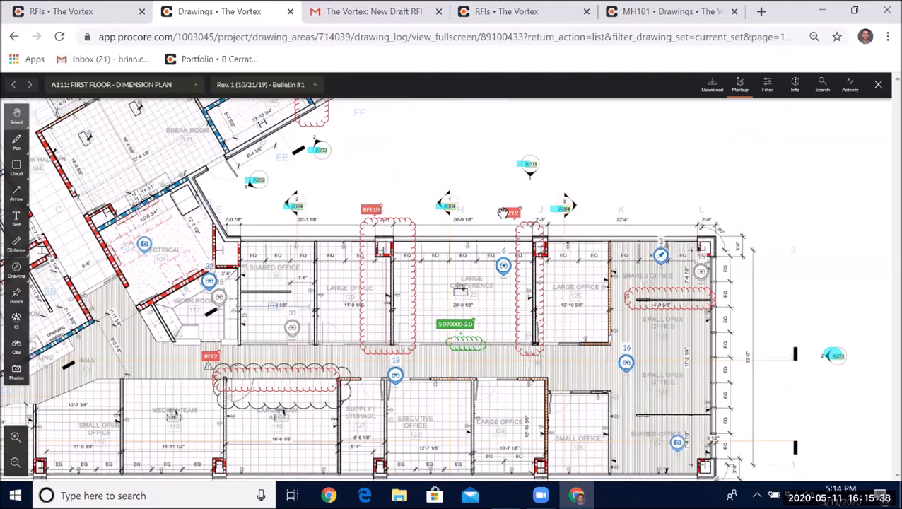
pyautogui.click(530, 277)
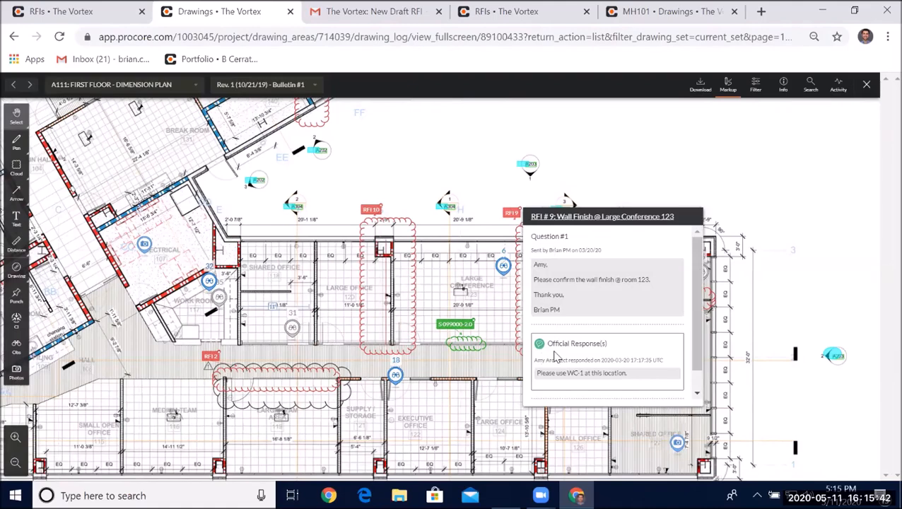
pyautogui.scroll(-1, 557, 350)
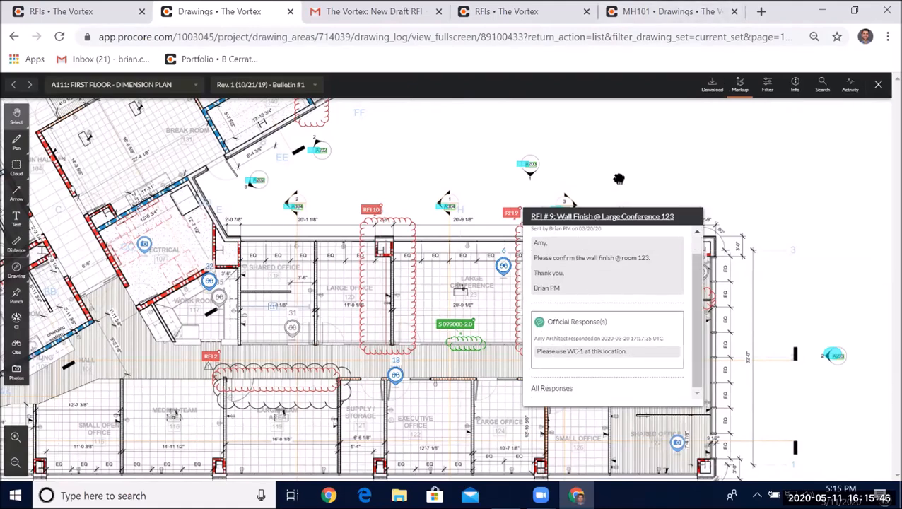
pyautogui.click(673, 179)
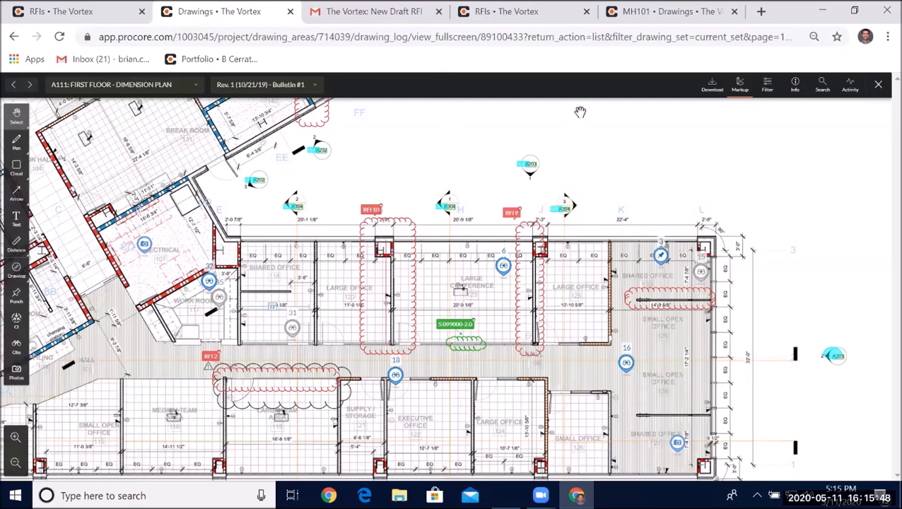
# - Close the A111 drawing tab and return to the MH101 drawing with the RFI #3 markup
pyautogui.scroll(5, 574, 116)
pyautogui.scroll(-5, 548, 191)
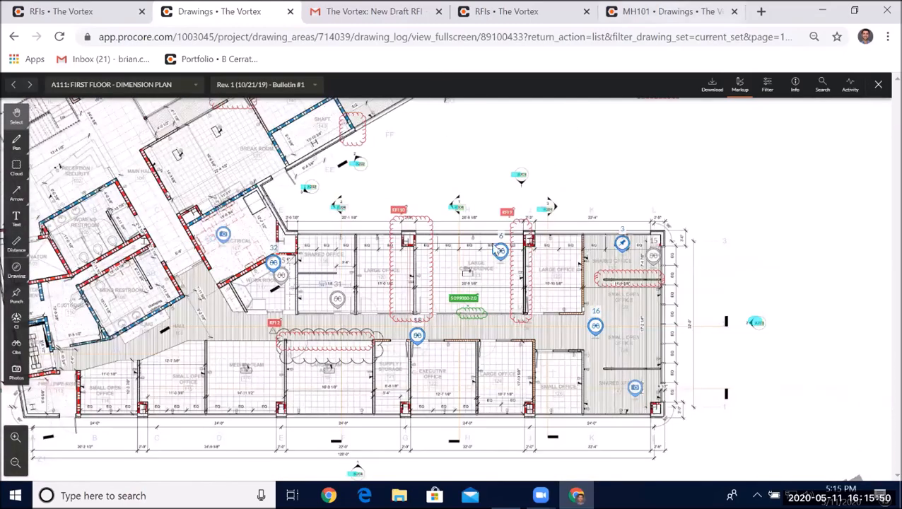
pyautogui.click(667, 11)
pyautogui.click(279, 13)
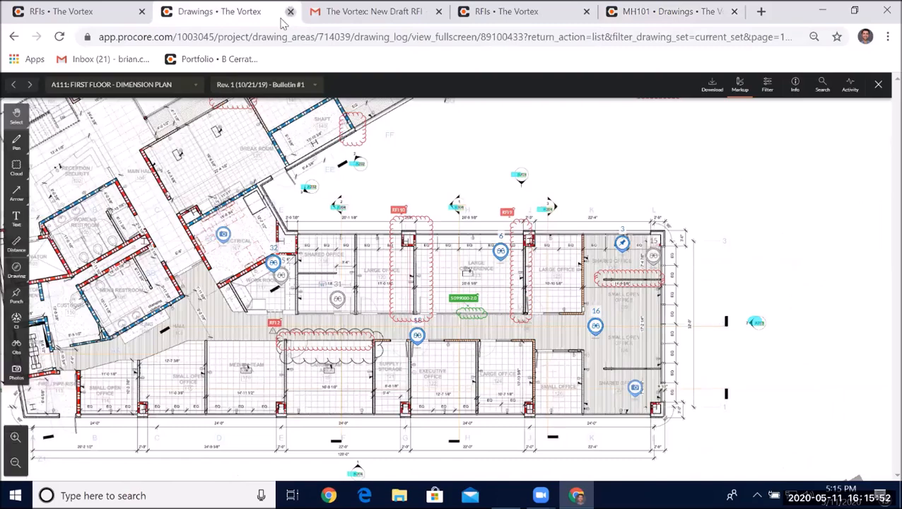
pyautogui.click(289, 11)
pyautogui.hotkey('ctrl', 'shift', 'Tab')
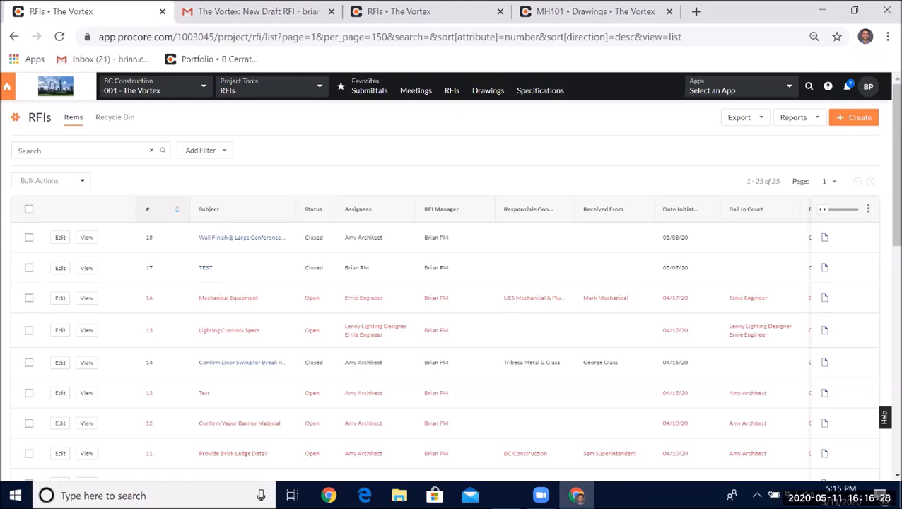
pyautogui.click(570, 7)
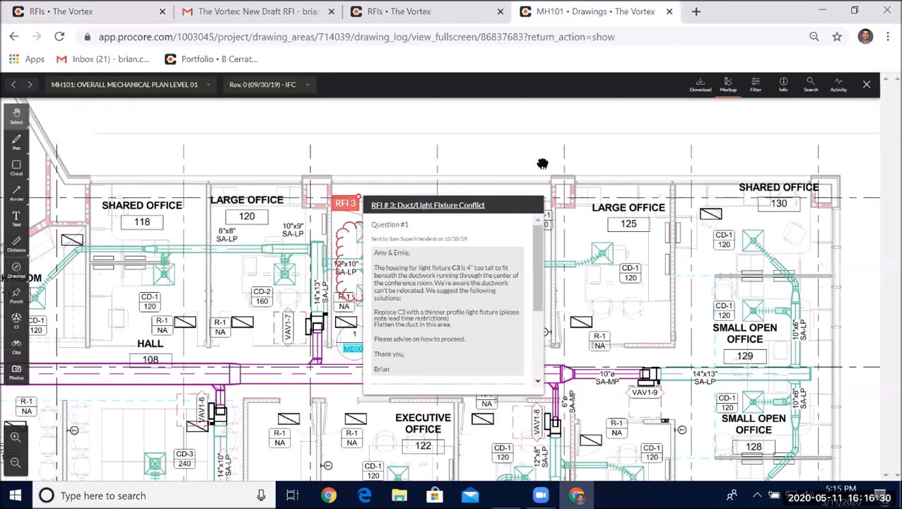
pyautogui.scroll(-3, 557, 253)
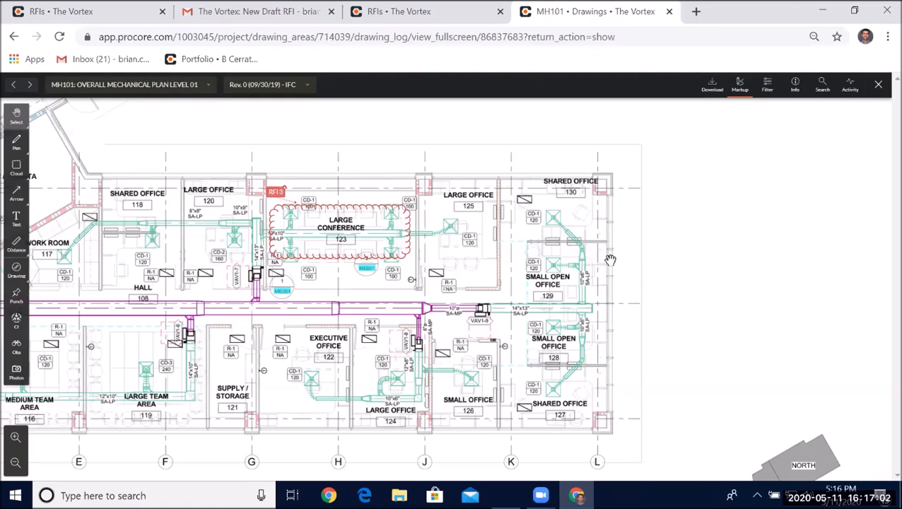
# - Link an observation markup near Shared Office 130 on drawing MH101, then delete it
pyautogui.click(21, 354)
pyautogui.click(612, 244)
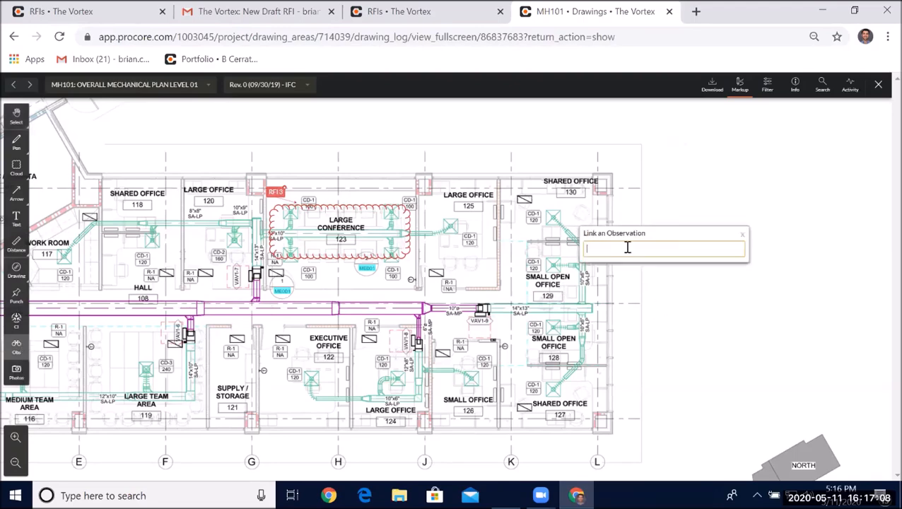
pyautogui.click(626, 270)
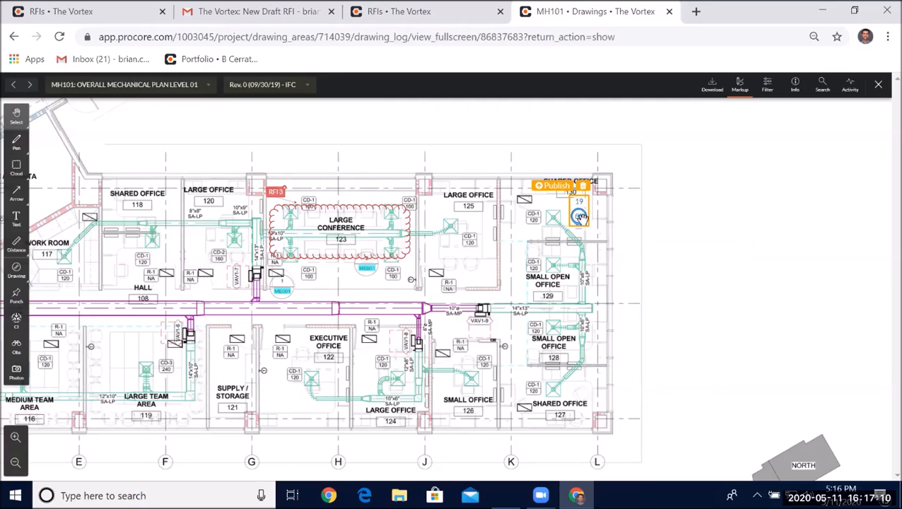
pyautogui.click(583, 185)
pyautogui.click(535, 115)
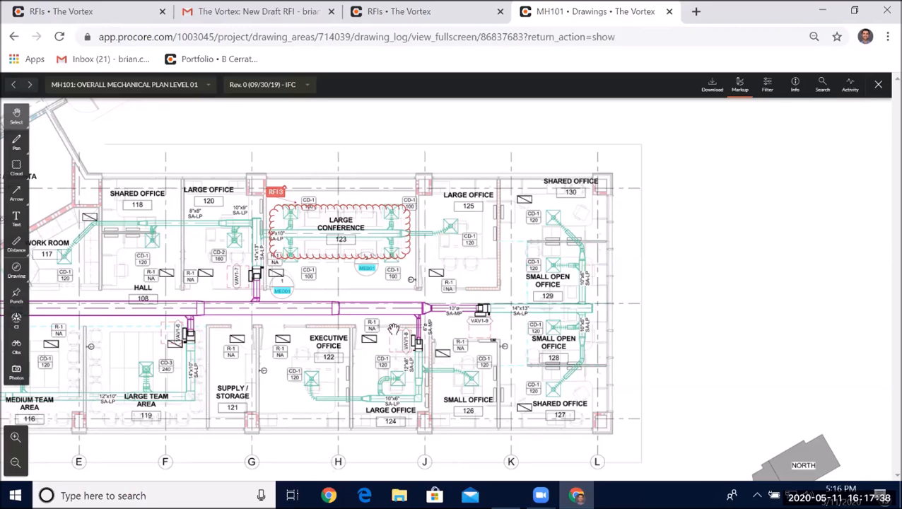
pyautogui.scroll(-5, 393, 330)
pyautogui.scroll(6, 370, 318)
pyautogui.scroll(-3, 370, 321)
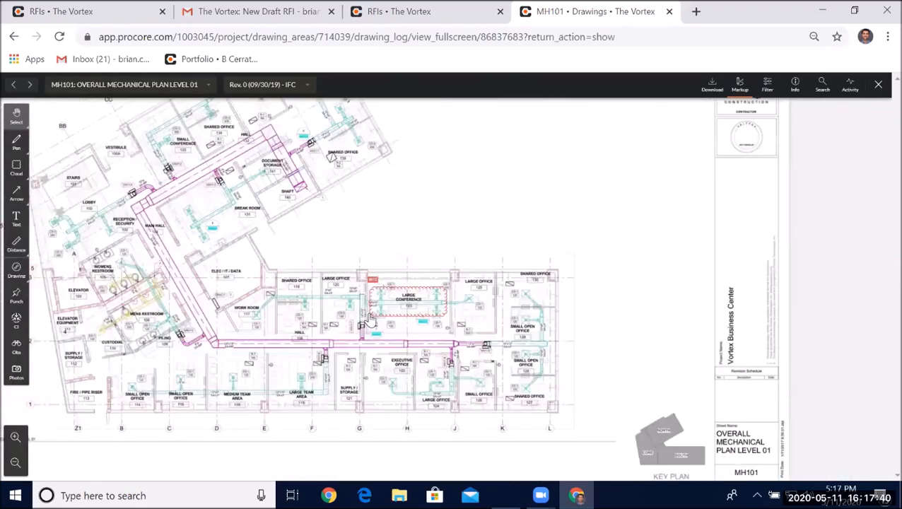
pyautogui.moveTo(413, 227); pyautogui.dragTo(503, 286)
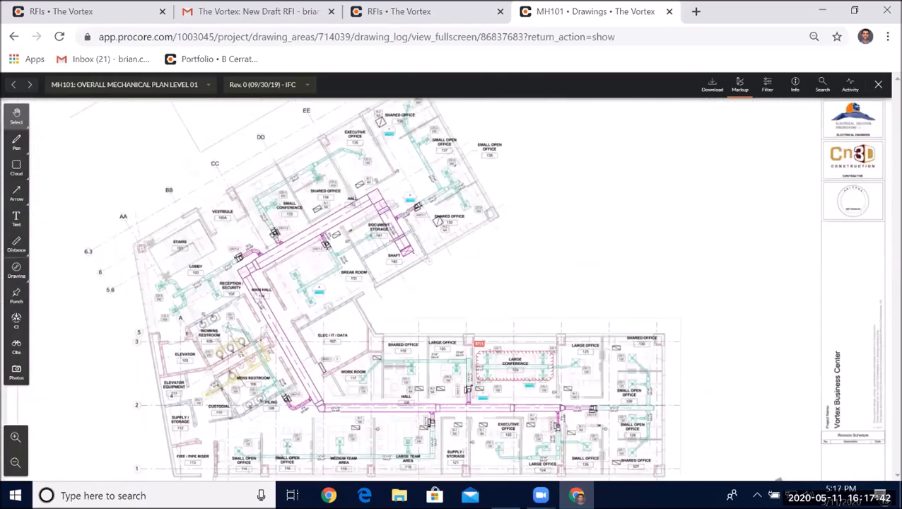
pyautogui.moveTo(645, 223); pyautogui.dragTo(645, 227)
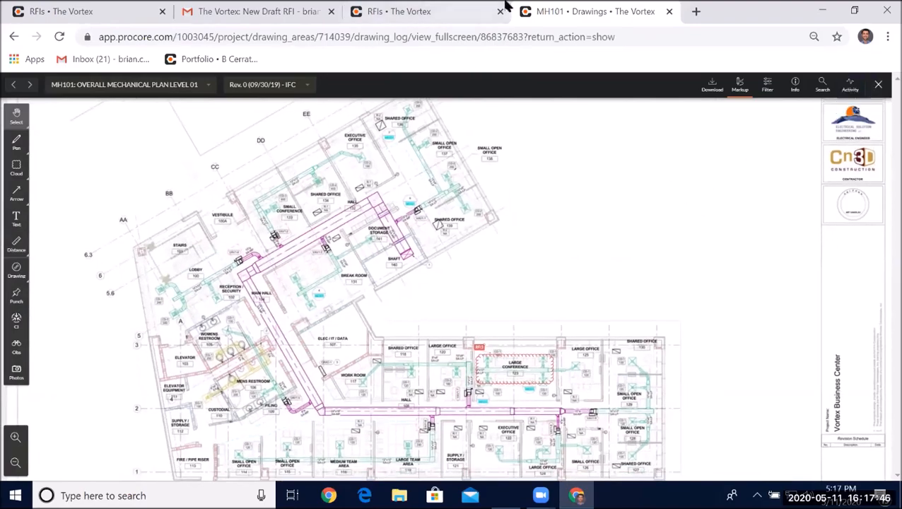
# - Start posting an idea about locations in the help menu, review the suggested ideas, then close without posting
pyautogui.click(473, 11)
pyautogui.click(828, 87)
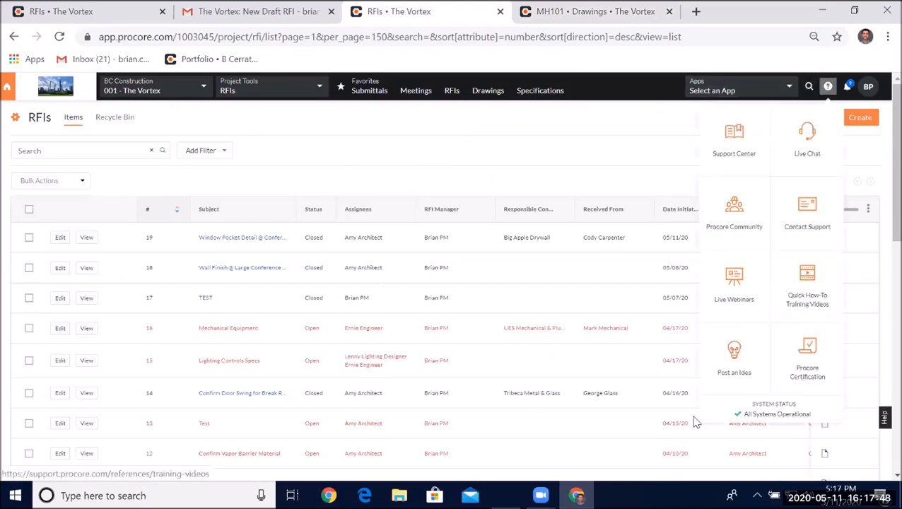
pyautogui.click(733, 375)
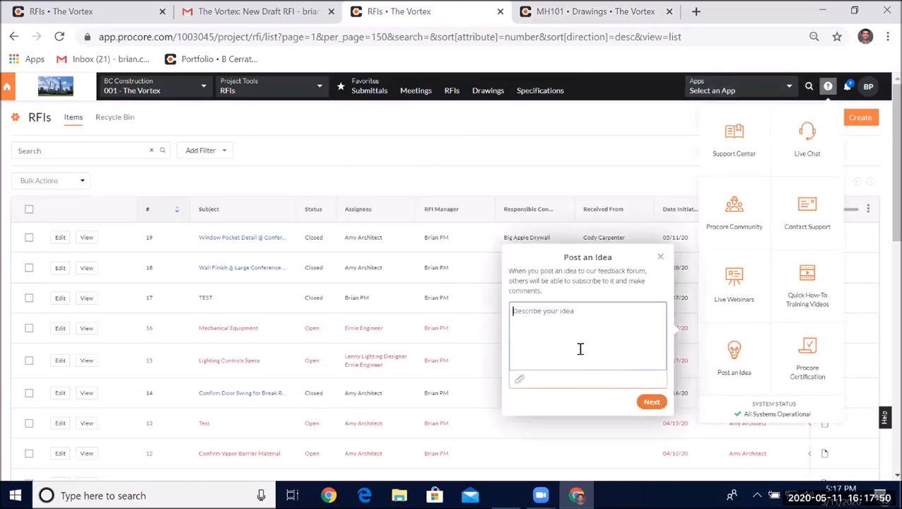
pyautogui.write('locations')
pyautogui.click(641, 401)
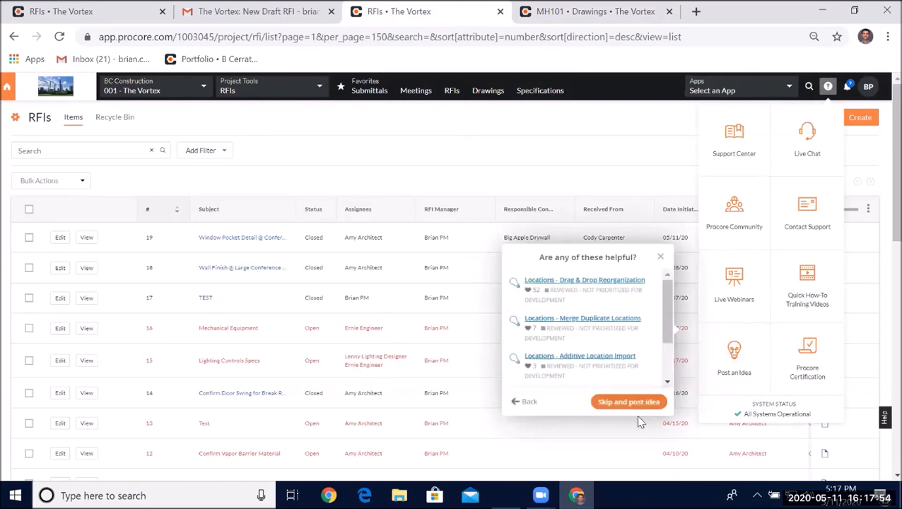
pyautogui.scroll(-3, 606, 311)
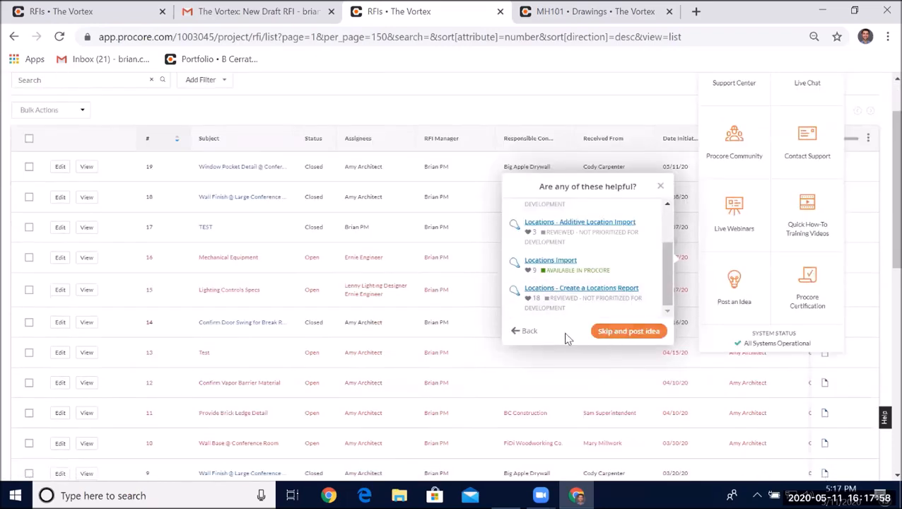
pyautogui.click(527, 330)
pyautogui.scroll(1, 643, 298)
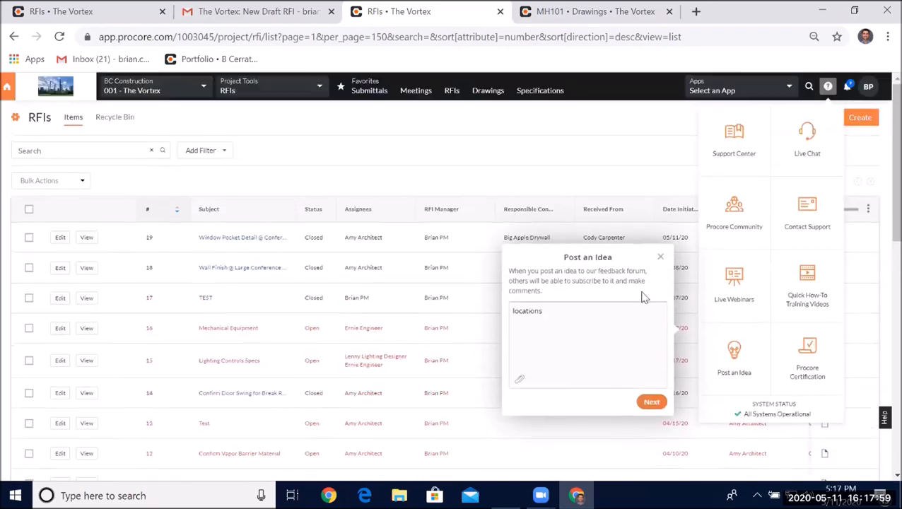
pyautogui.click(661, 256)
pyautogui.click(651, 200)
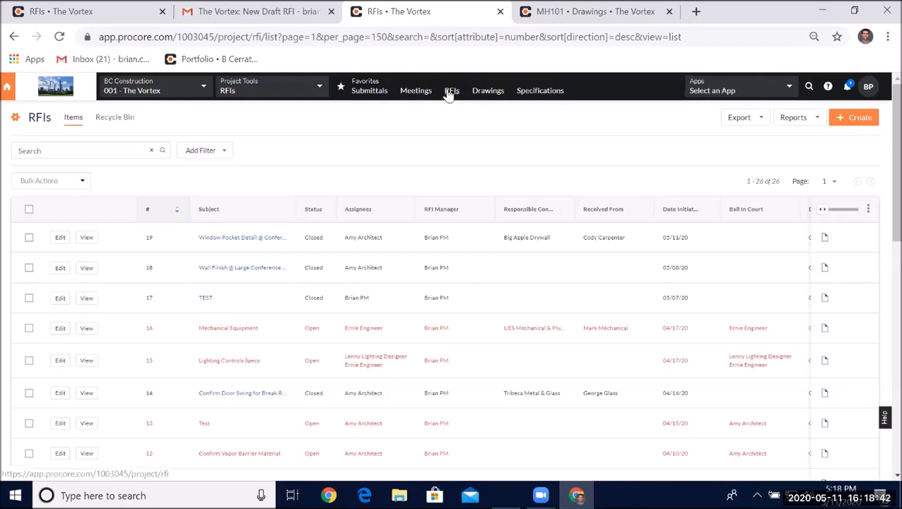
# - Open and review the minutes of Weekly OAC Meeting #6 in the Meetings tool
pyautogui.click(417, 96)
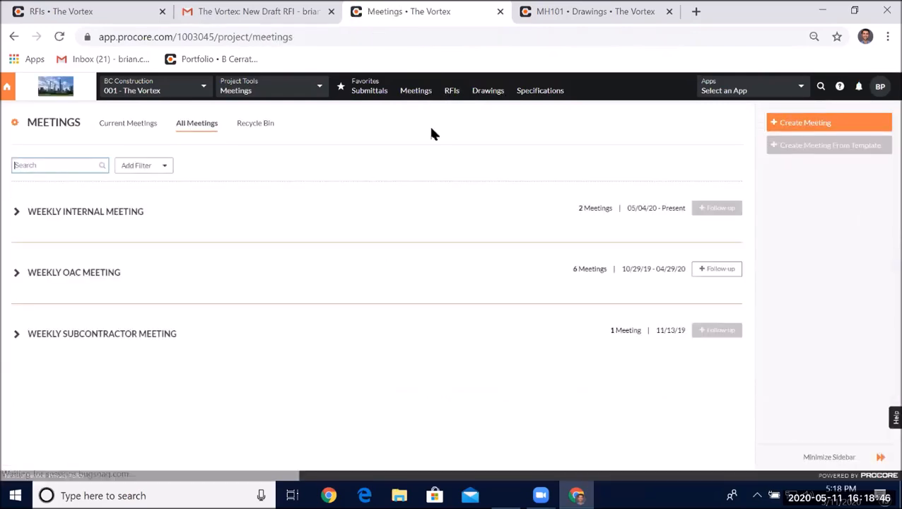
pyautogui.click(67, 273)
pyautogui.scroll(-1, 297, 132)
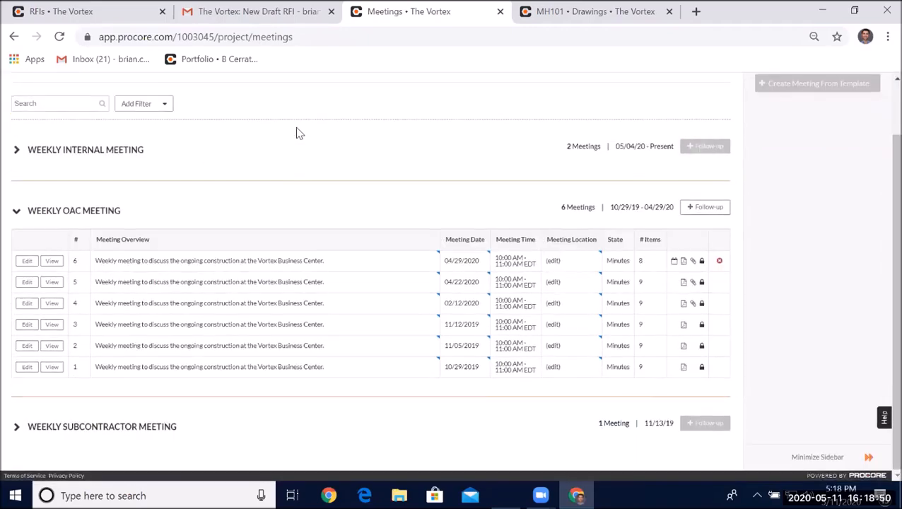
pyautogui.scroll(1, 298, 132)
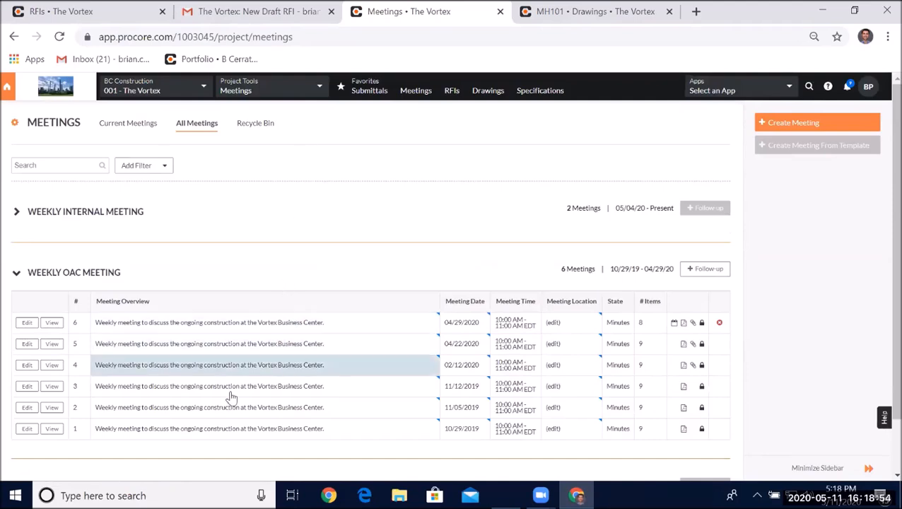
pyautogui.click(53, 325)
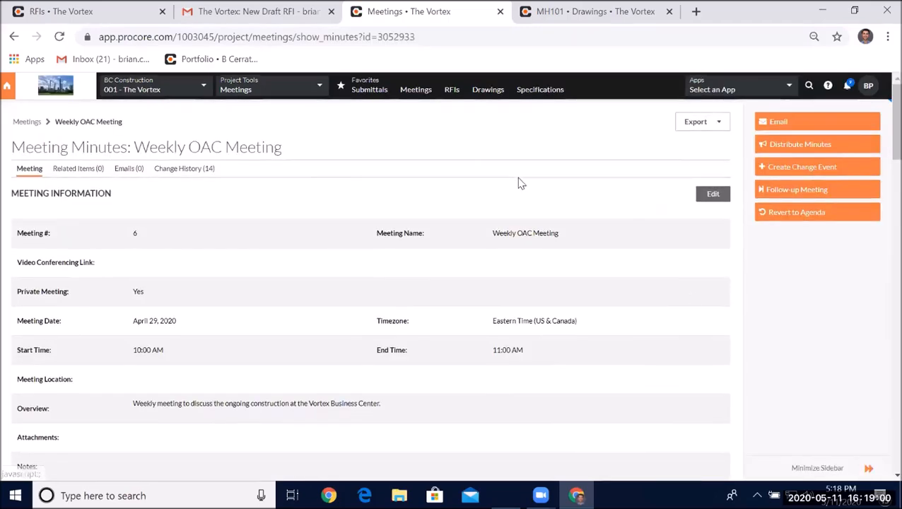
pyautogui.scroll(-3, 520, 183)
pyautogui.scroll(-4, 520, 183)
pyautogui.scroll(-1, 537, 190)
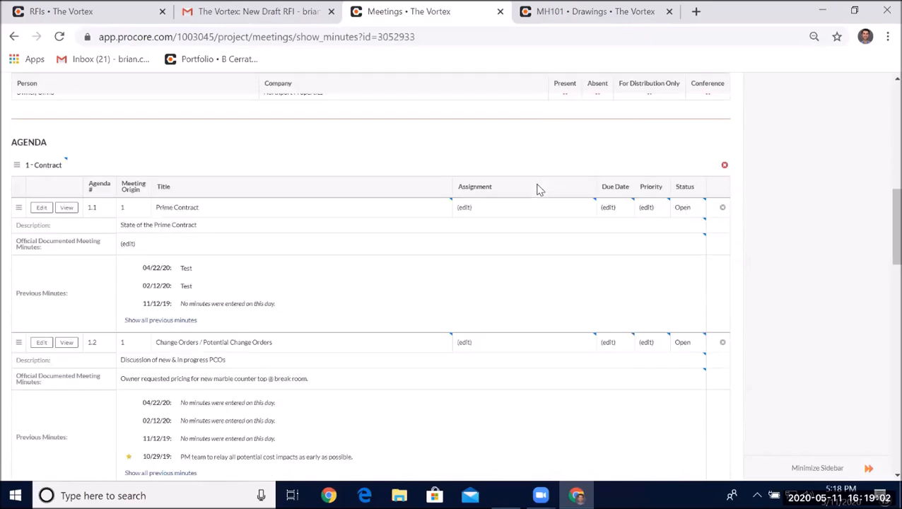
pyautogui.scroll(8, 538, 190)
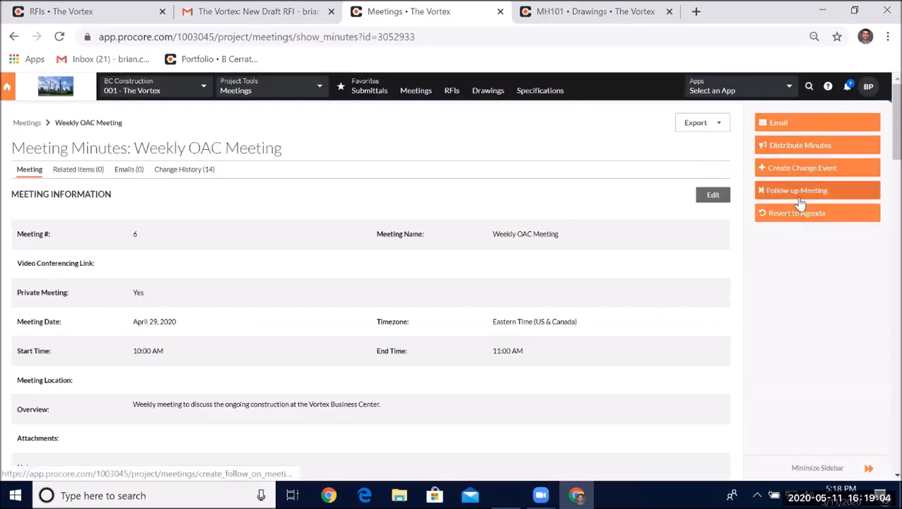
# - Create a follow-up Weekly OAC Meeting from these minutes with the meeting date 05/13/20 and save it
pyautogui.click(797, 191)
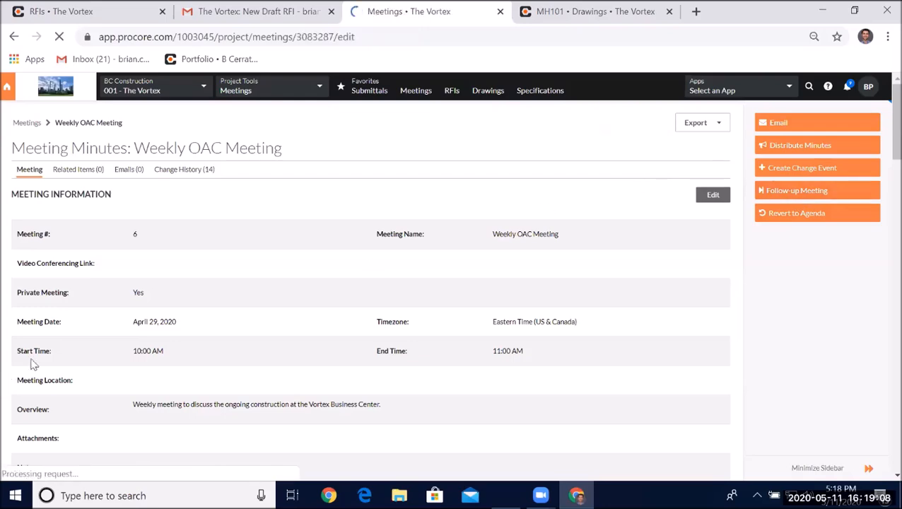
pyautogui.scroll(-6, 874, 193)
pyautogui.scroll(-1, 874, 193)
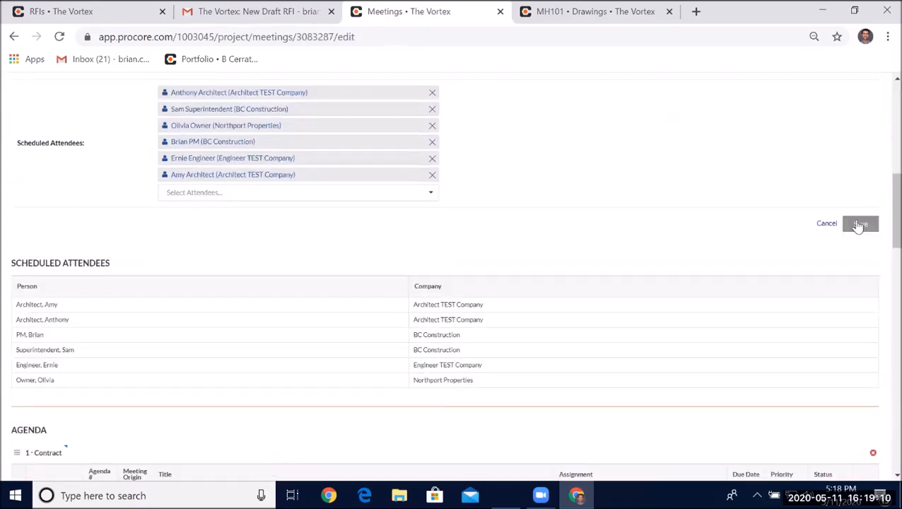
pyautogui.scroll(5, 127, 280)
pyautogui.scroll(2, 194, 152)
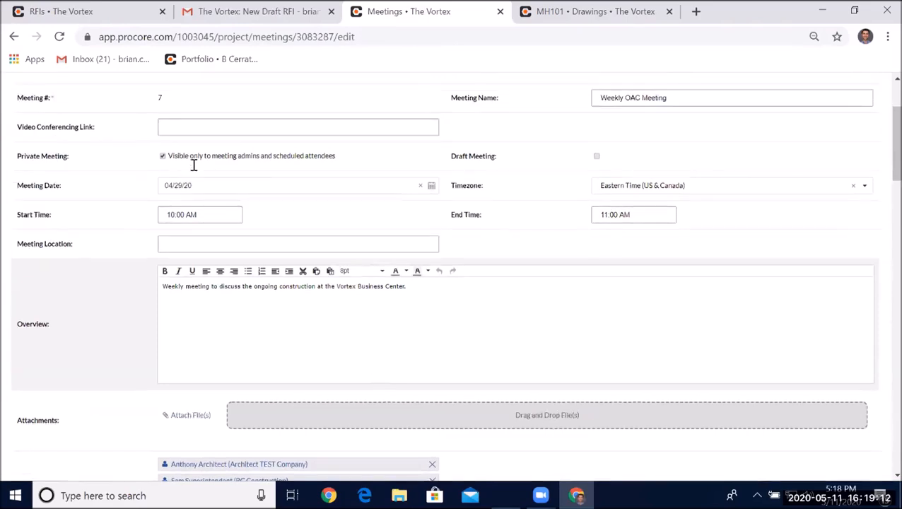
pyautogui.click(214, 239)
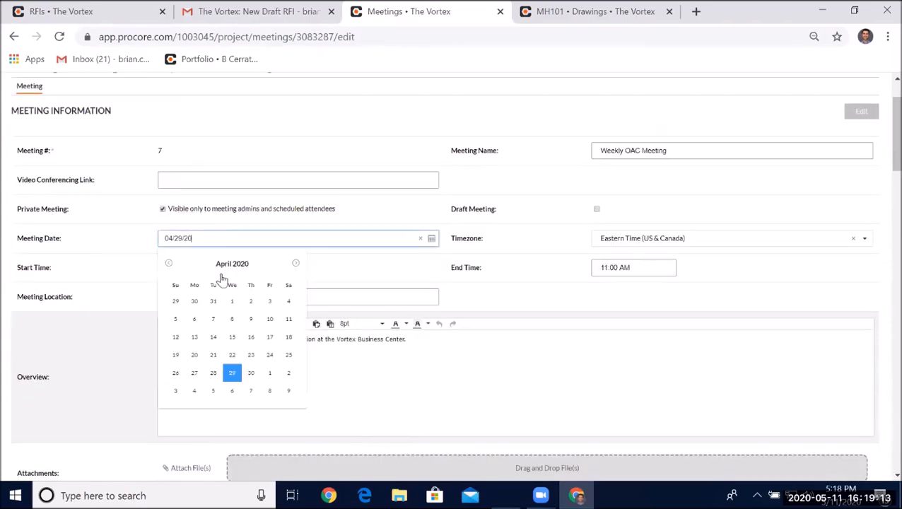
pyautogui.click(296, 264)
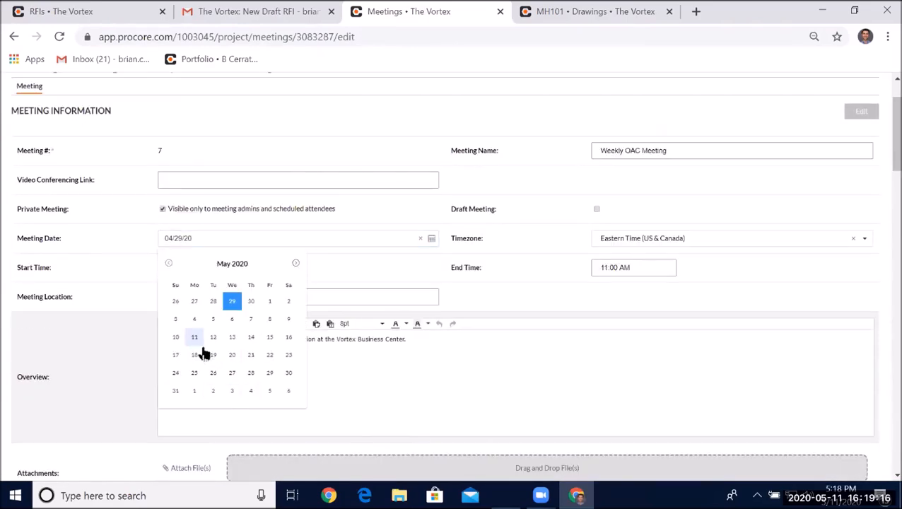
pyautogui.click(230, 338)
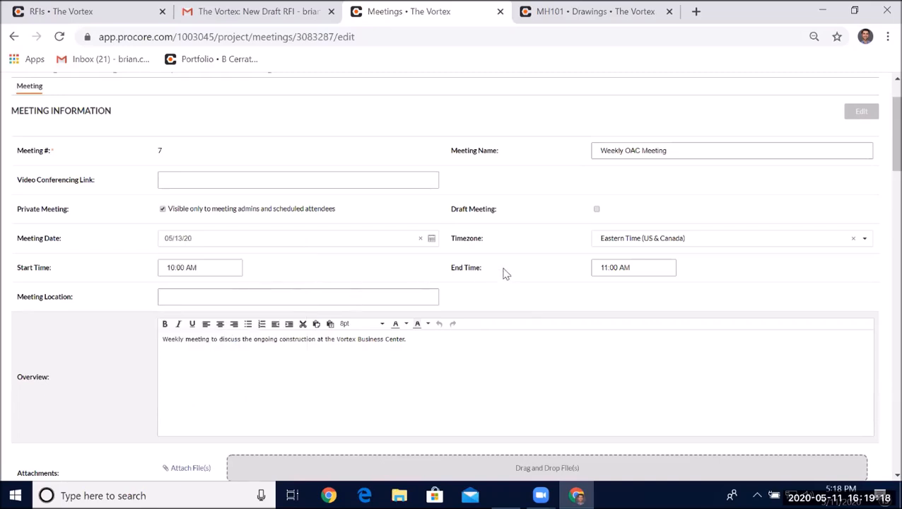
pyautogui.scroll(-8, 503, 272)
pyautogui.click(860, 153)
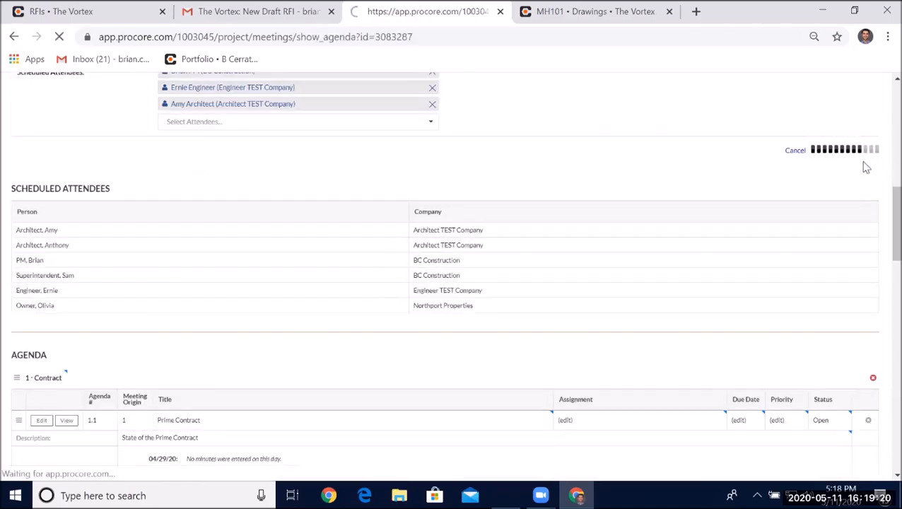
# - Open agenda item 3.1 RFI Log Review with its attached RFI list PDF and save the item
pyautogui.scroll(-1, 446, 187)
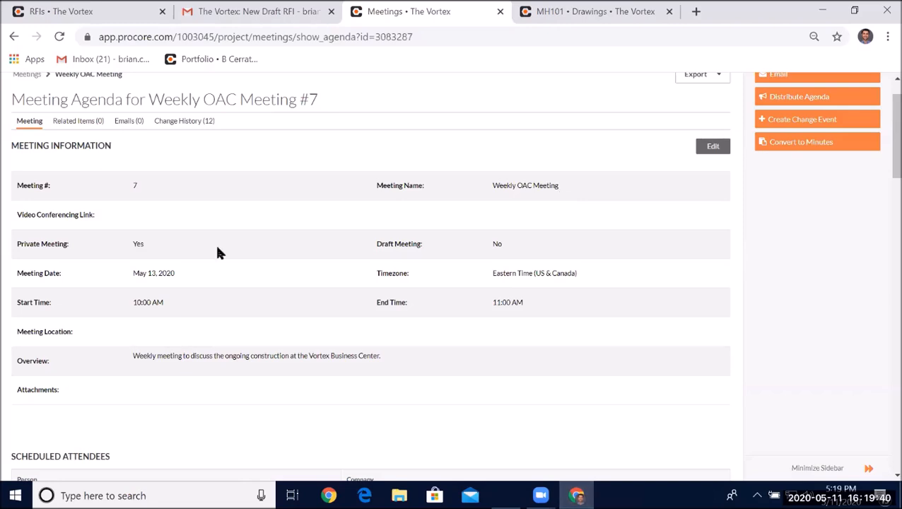
pyautogui.scroll(-1, 220, 254)
pyautogui.scroll(-10, 229, 262)
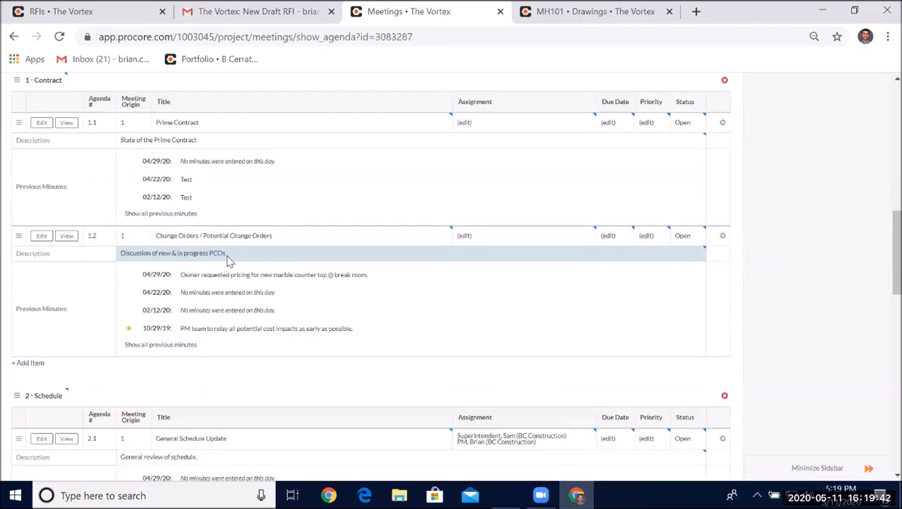
pyautogui.scroll(-9, 254, 269)
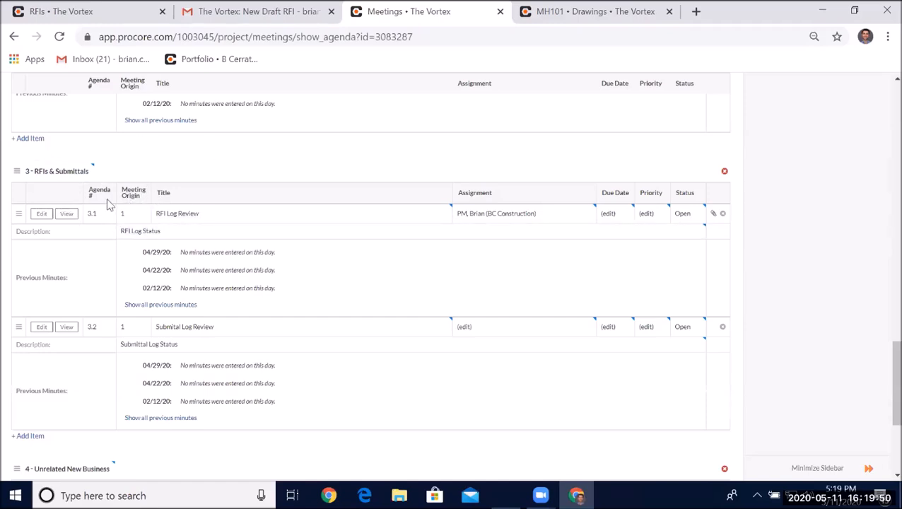
pyautogui.click(40, 217)
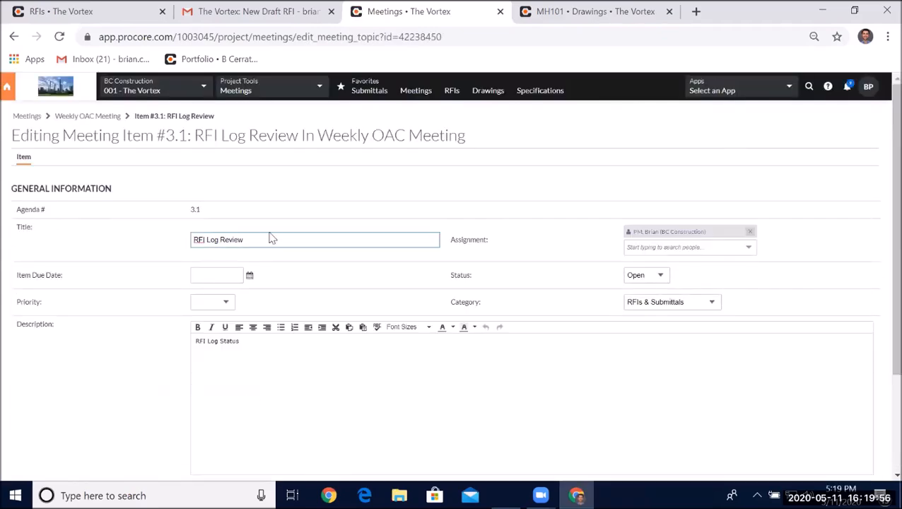
pyautogui.scroll(-2, 270, 237)
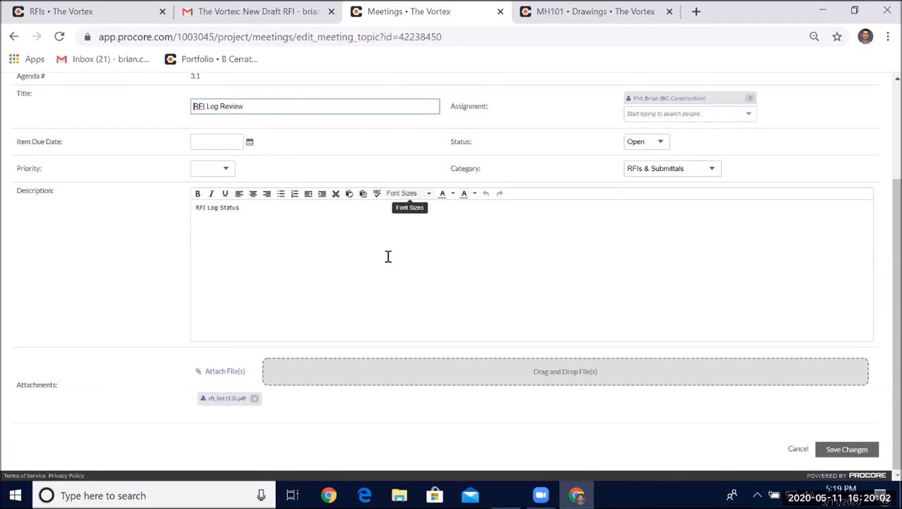
pyautogui.click(838, 454)
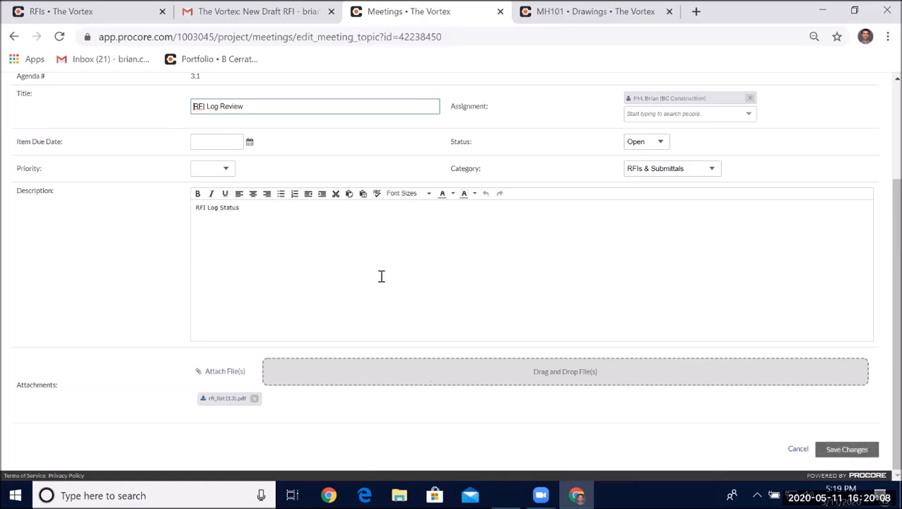
pyautogui.click(845, 449)
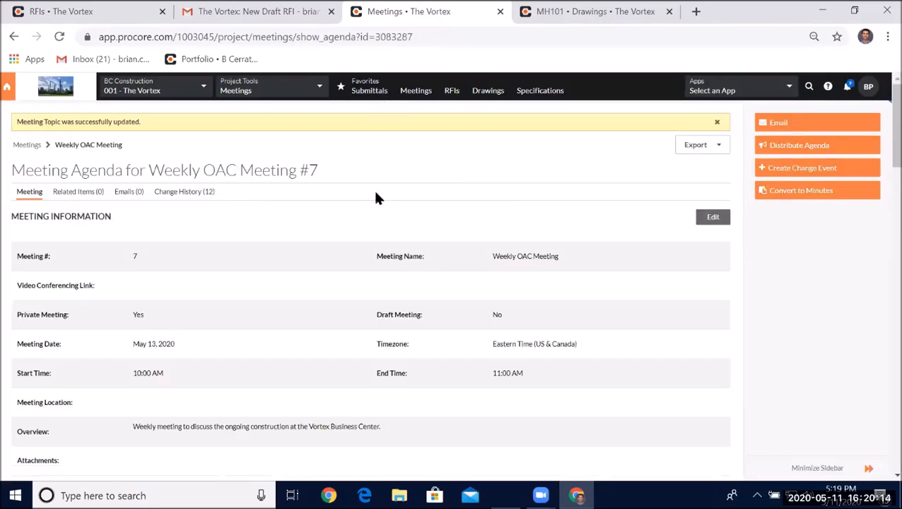
# - Export the Weekly OAC Meeting #7 agenda as a PDF
pyautogui.scroll(-3, 375, 183)
pyautogui.scroll(-10, 443, 127)
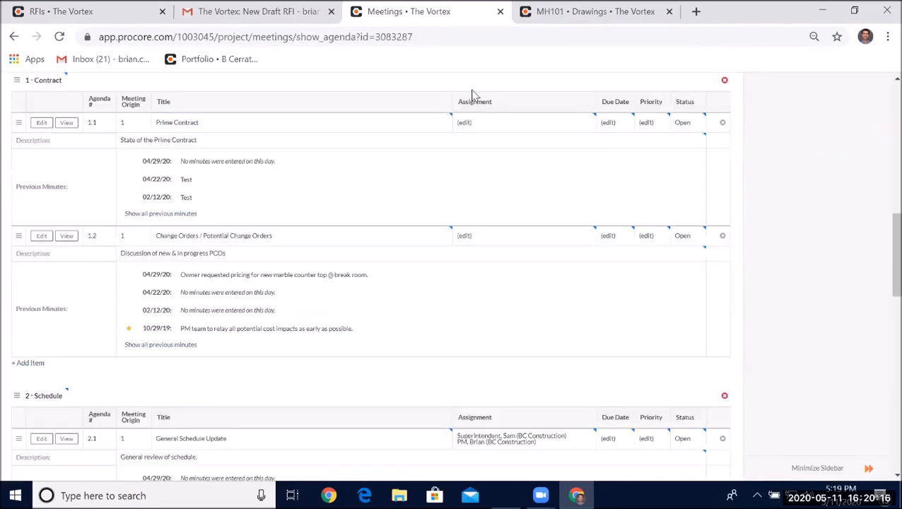
pyautogui.scroll(10, 592, 136)
pyautogui.scroll(3, 592, 135)
pyautogui.click(695, 121)
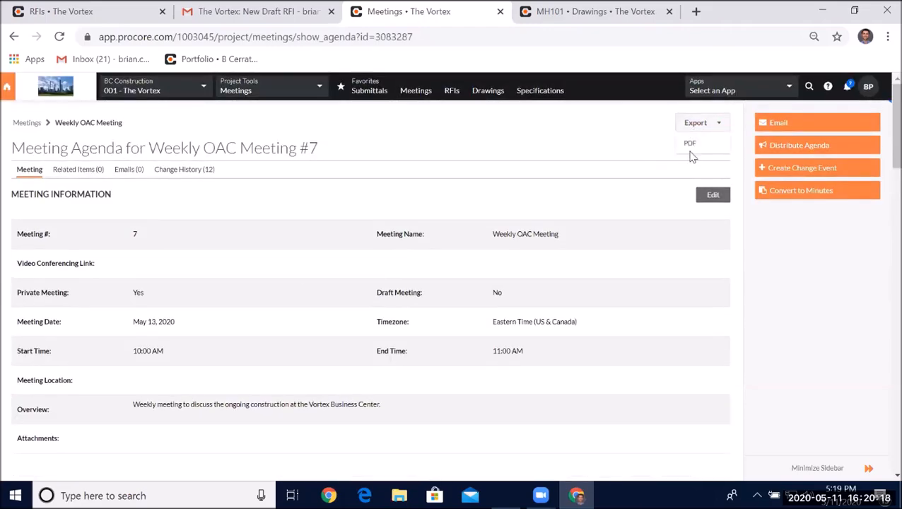
pyautogui.click(691, 145)
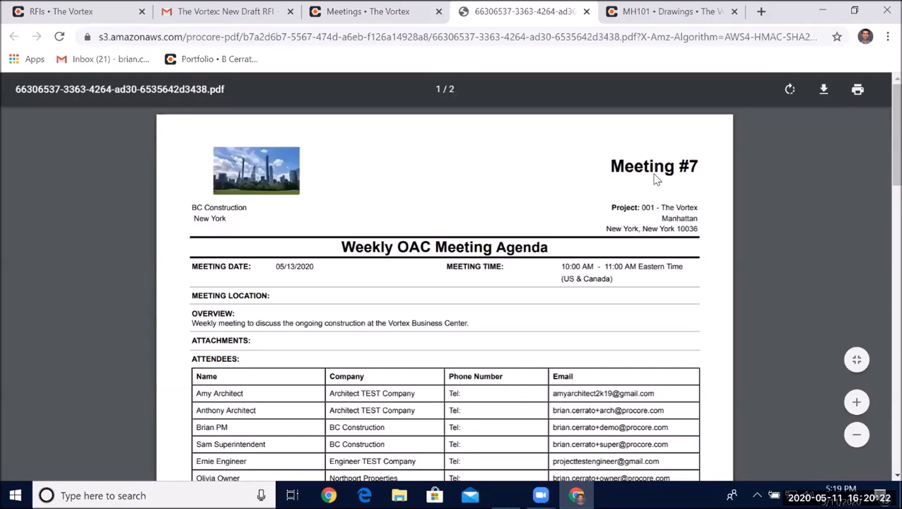
# - Open the RFI list PDF attached to agenda item 3.1 in the exported agenda, then close it
pyautogui.moveTo(881, 120); pyautogui.dragTo(884, 222)
pyautogui.scroll(-5, 883, 247)
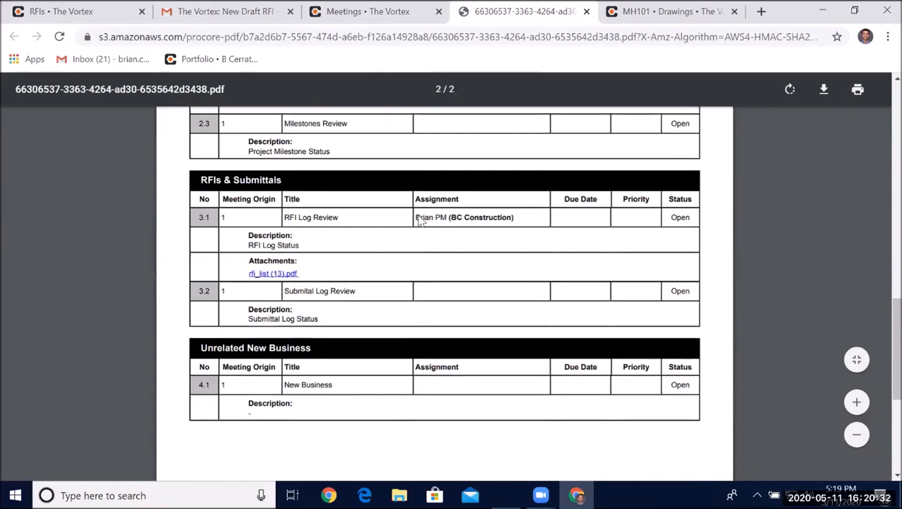
pyautogui.click(261, 274)
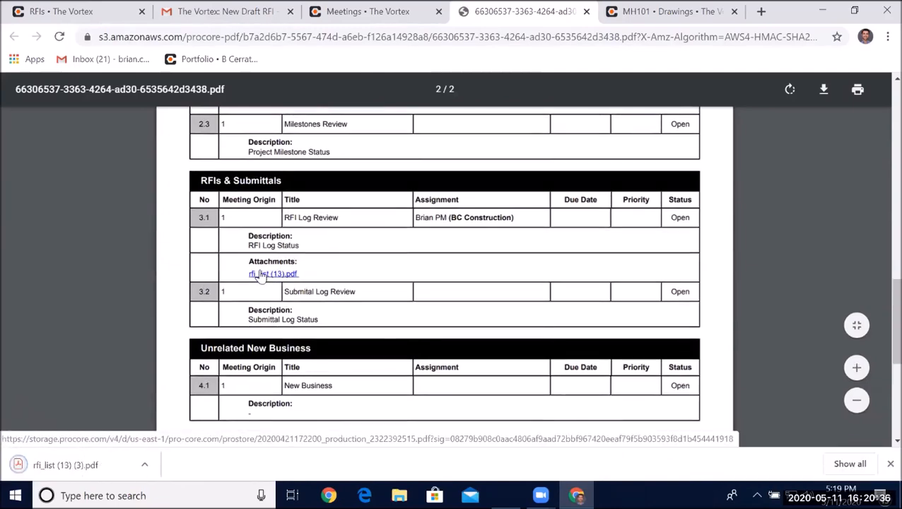
pyautogui.click(78, 464)
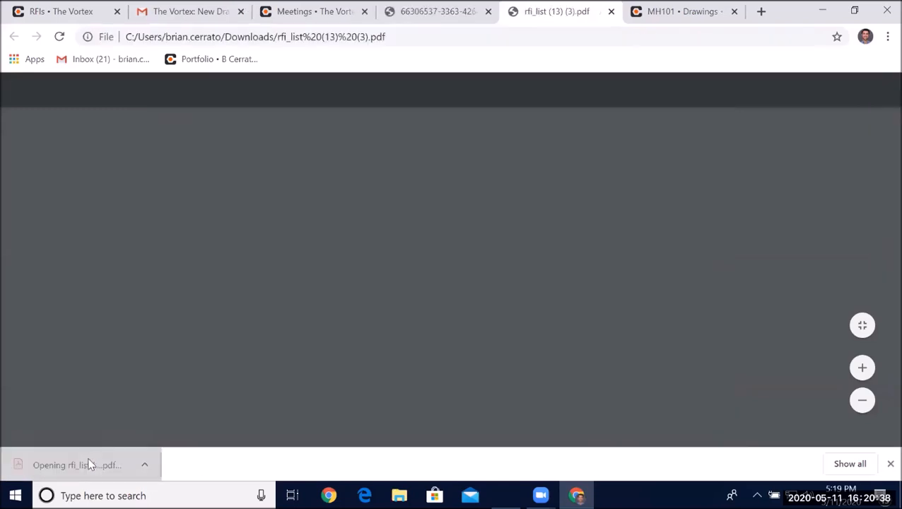
pyautogui.click(611, 12)
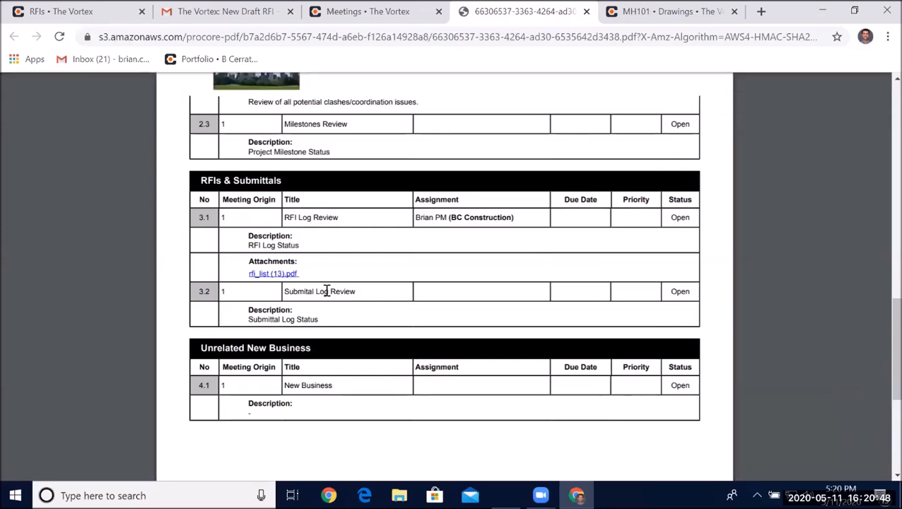
# - Close the exported agenda PDF and review the Weekly OAC Meeting #7 agenda page
pyautogui.scroll(5, 487, 210)
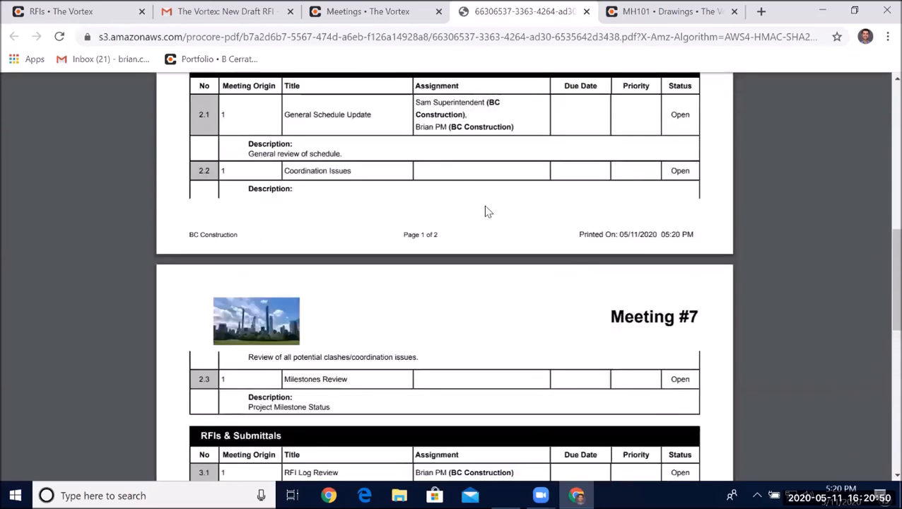
pyautogui.scroll(5, 487, 212)
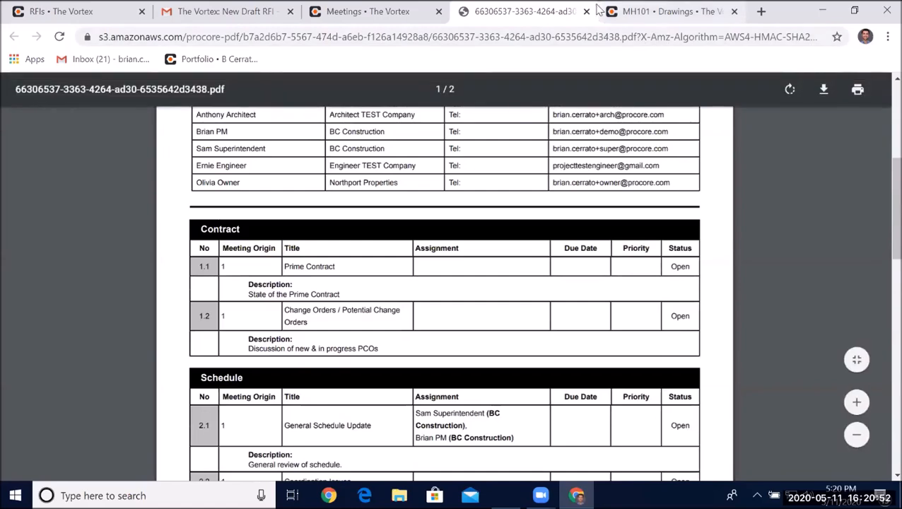
pyautogui.click(586, 12)
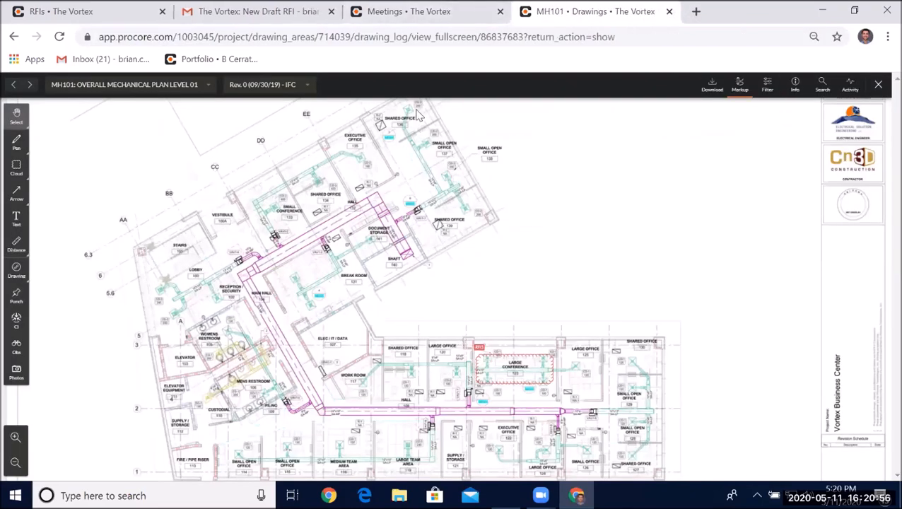
pyautogui.click(357, 11)
pyautogui.scroll(-12, 145, 298)
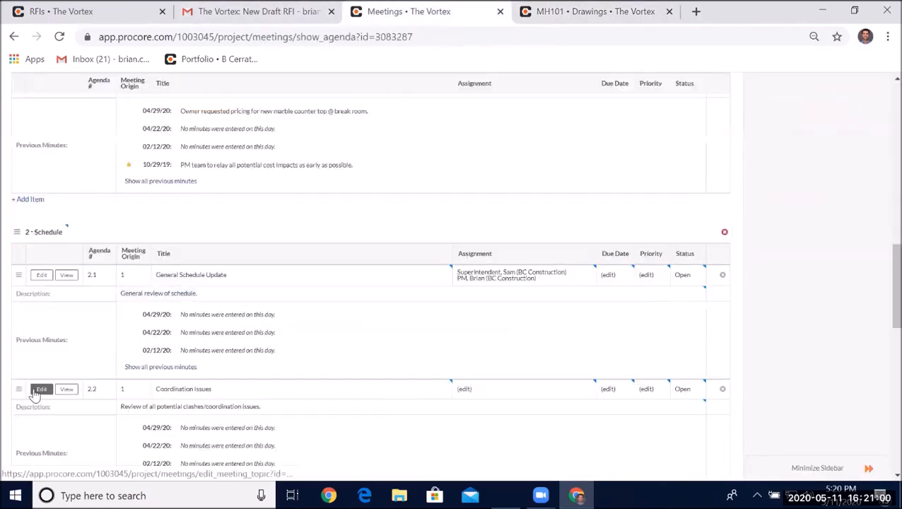
pyautogui.scroll(5, 323, 259)
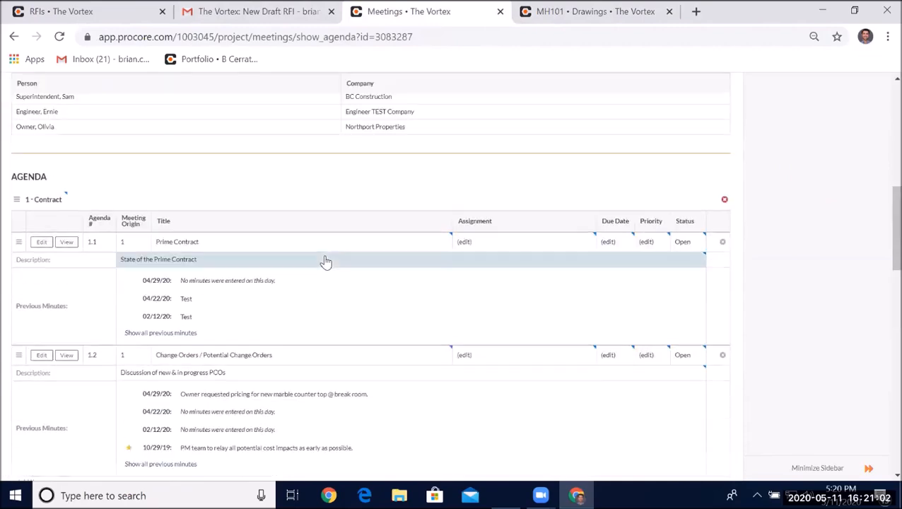
pyautogui.scroll(8, 326, 260)
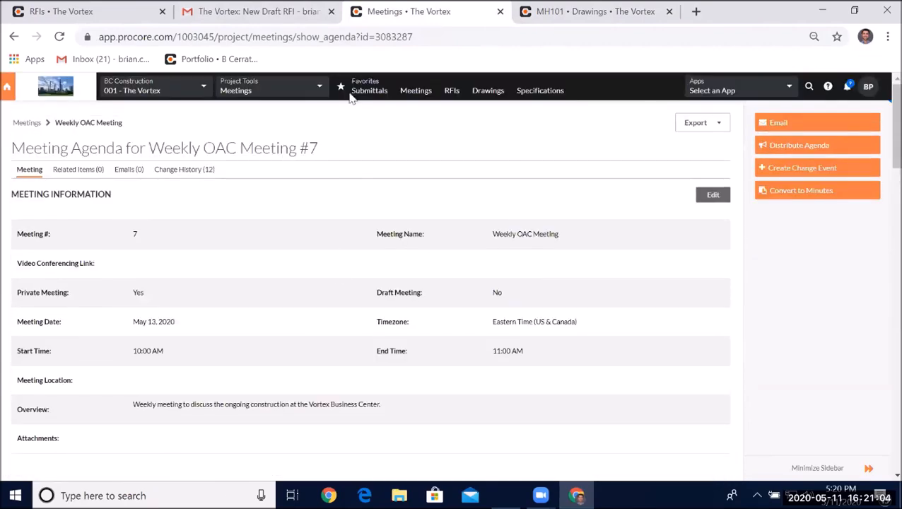
# - Open the Reports tool and open the RFIs By Status custom report
pyautogui.click(320, 90)
pyautogui.click(66, 174)
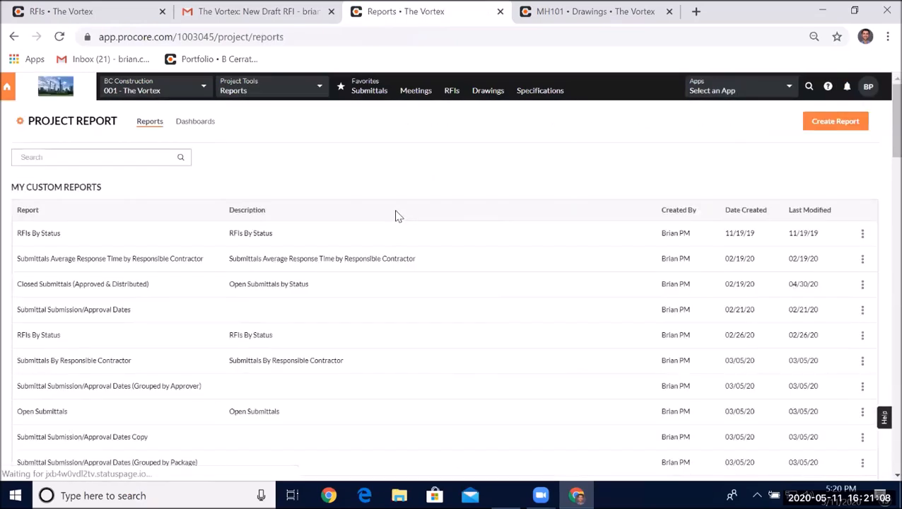
pyautogui.scroll(-1, 338, 181)
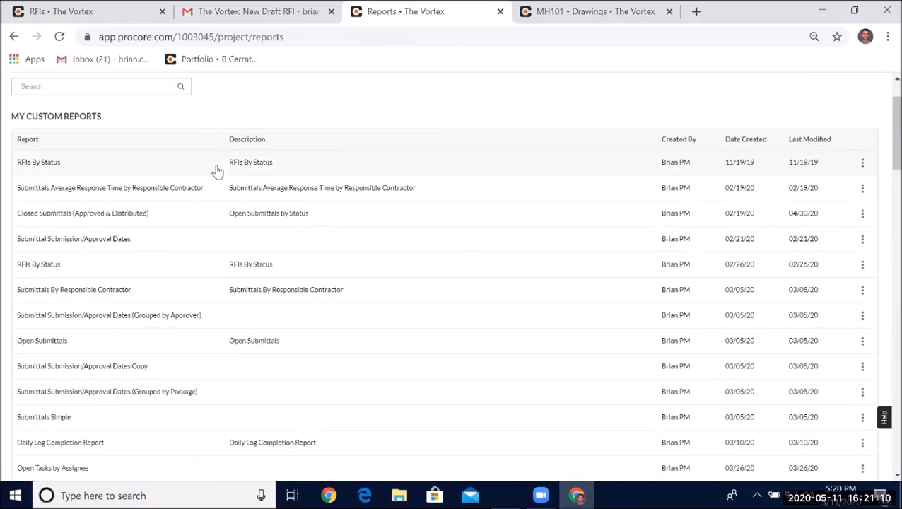
pyautogui.click(267, 174)
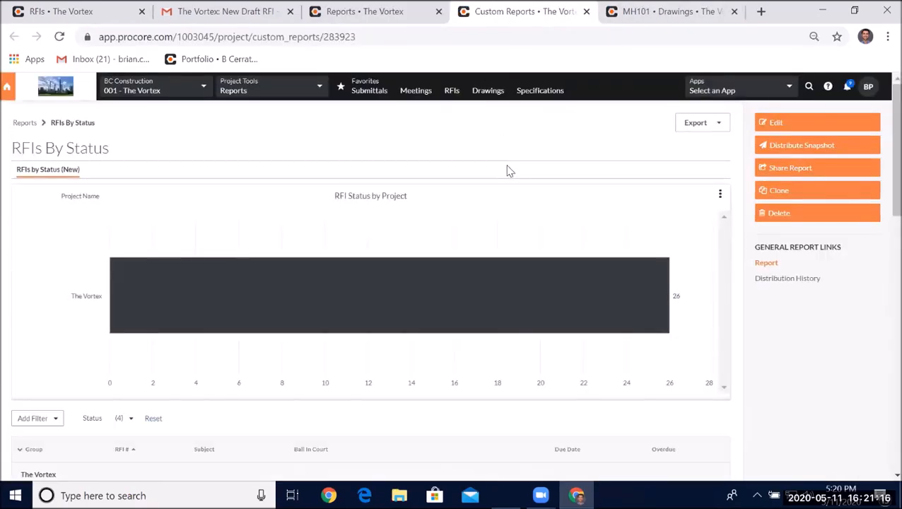
# - Scroll through the RFIs By Status report's list of RFIs grouped by status
pyautogui.scroll(-2, 507, 171)
pyautogui.scroll(-6, 507, 172)
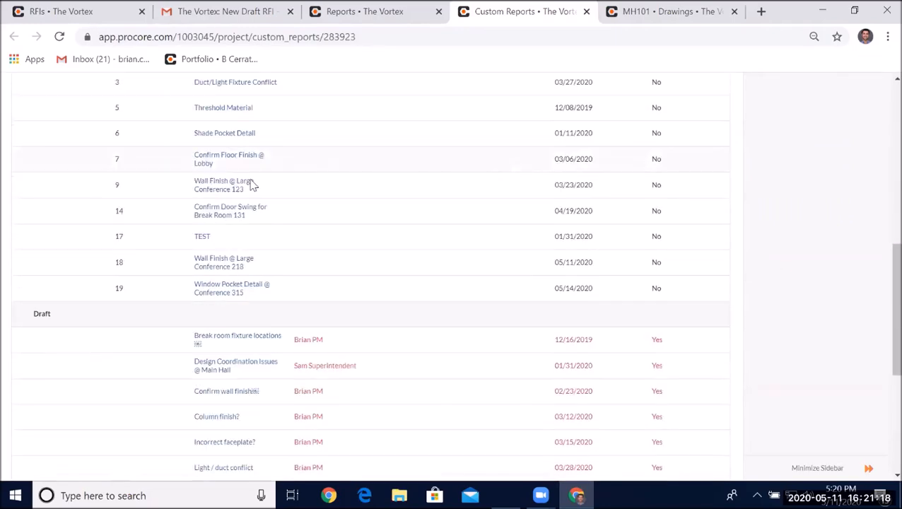
pyautogui.scroll(3, 234, 212)
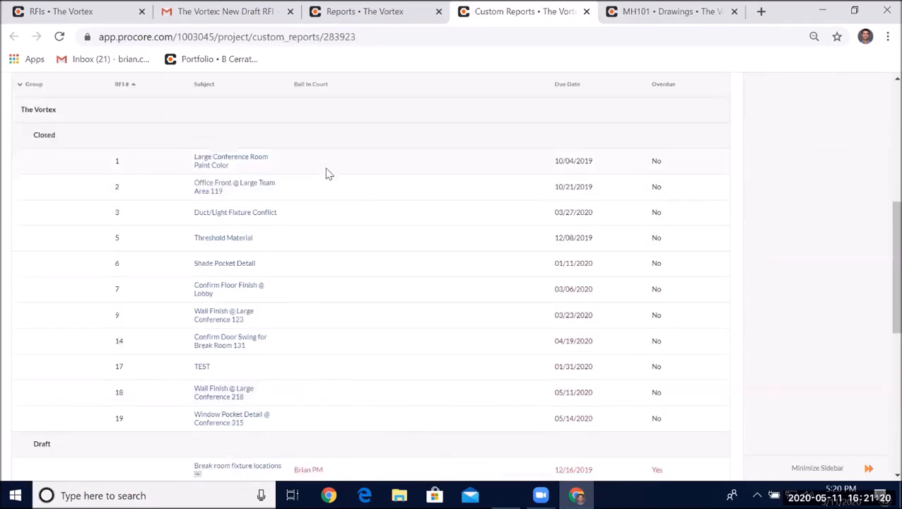
pyautogui.scroll(-3, 333, 167)
pyautogui.scroll(-3, 339, 162)
pyautogui.scroll(4, 377, 191)
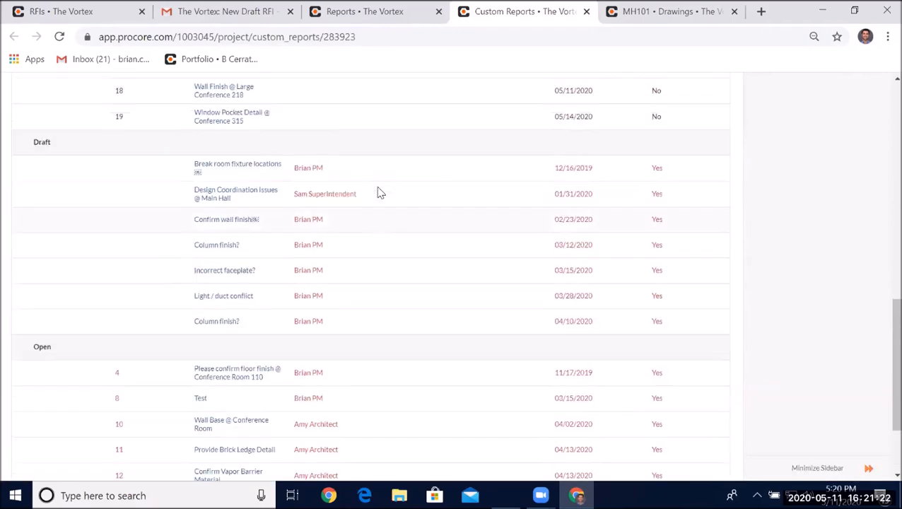
pyautogui.scroll(3, 379, 193)
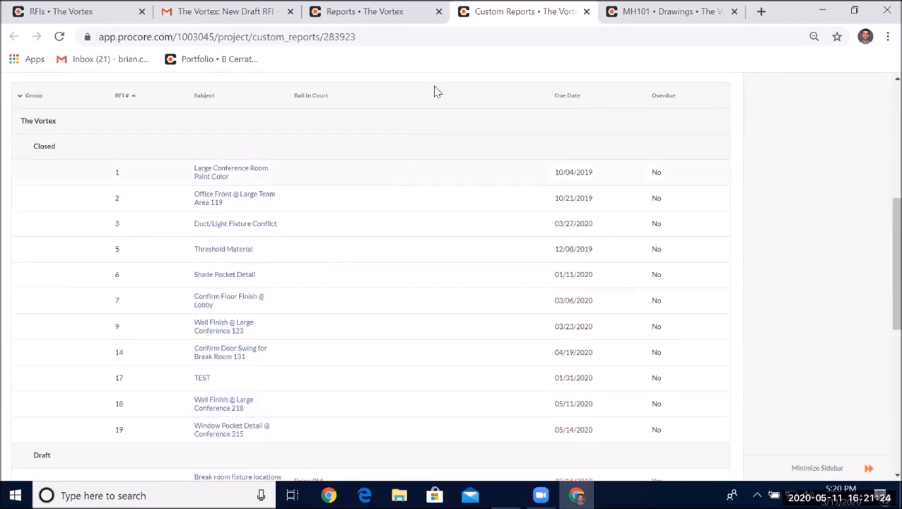
# - Return to the reports list, open the RFIs Average Time Open custom report and review its table
pyautogui.click(378, 11)
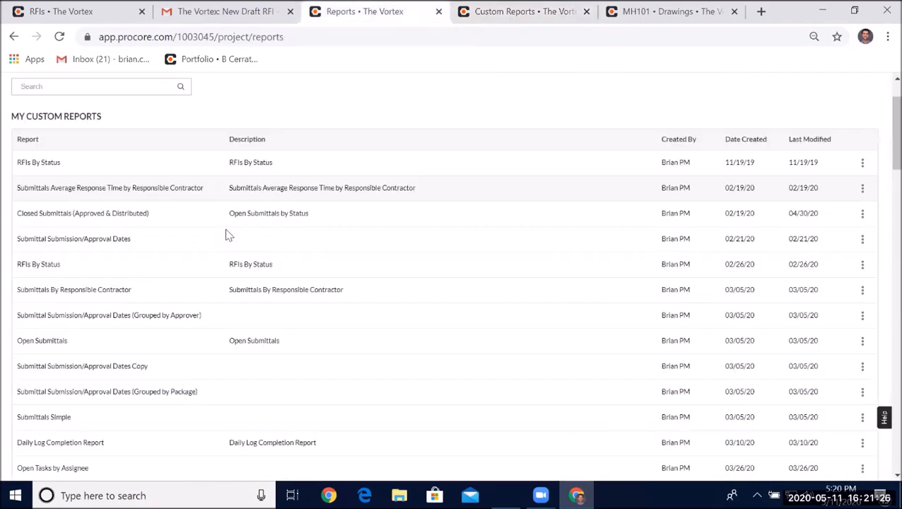
pyautogui.scroll(-5, 251, 256)
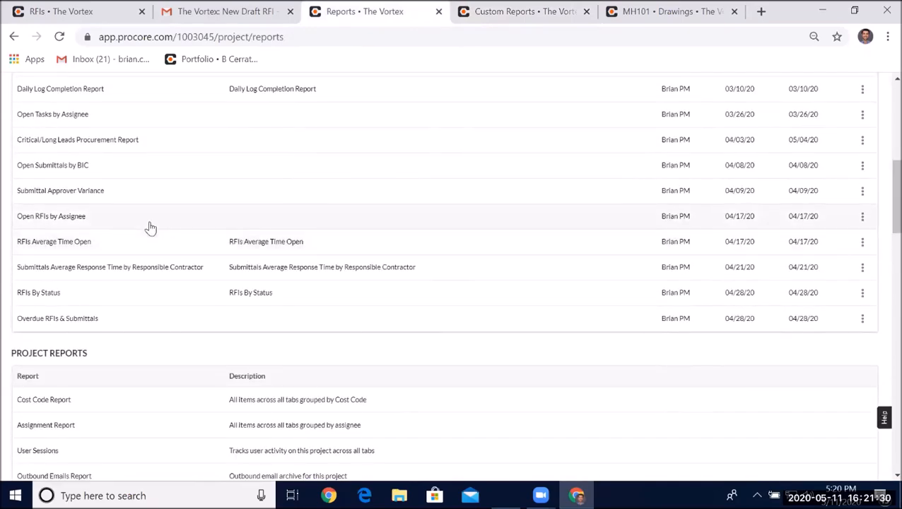
pyautogui.scroll(1, 152, 241)
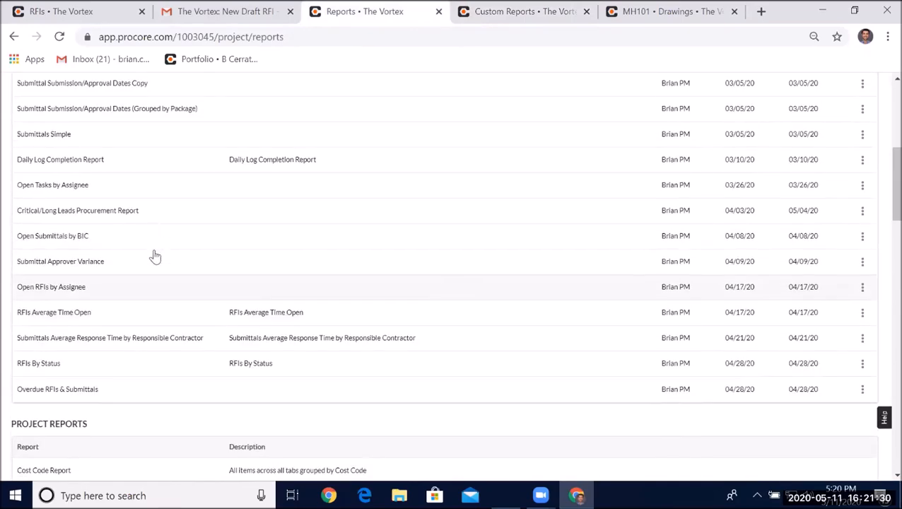
pyautogui.click(177, 302)
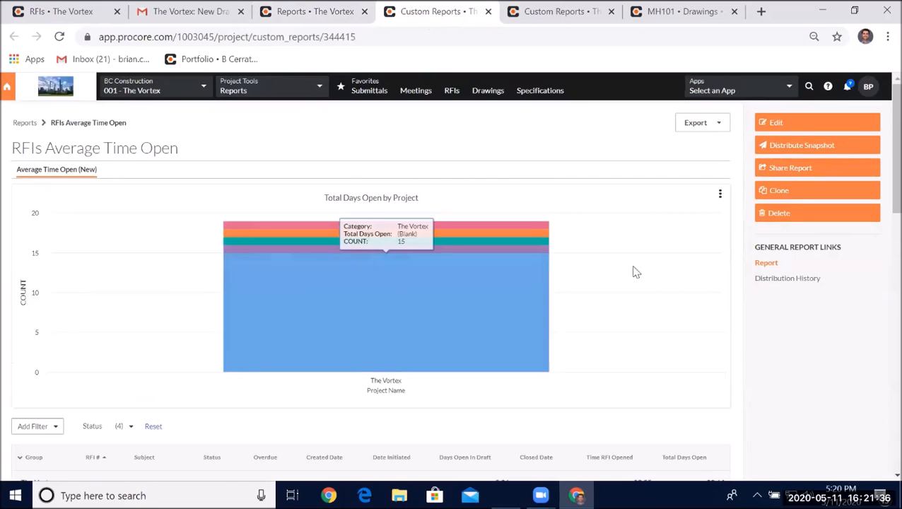
pyautogui.scroll(-1, 479, 225)
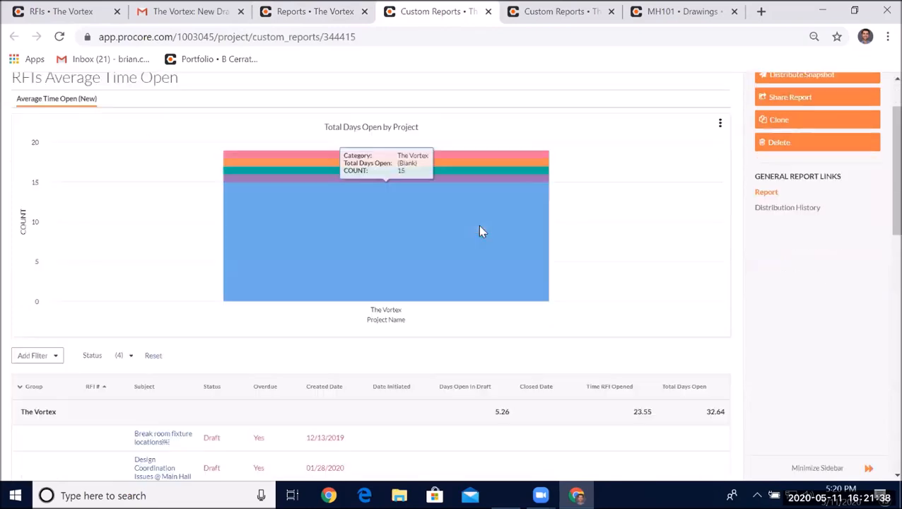
pyautogui.scroll(-4, 480, 231)
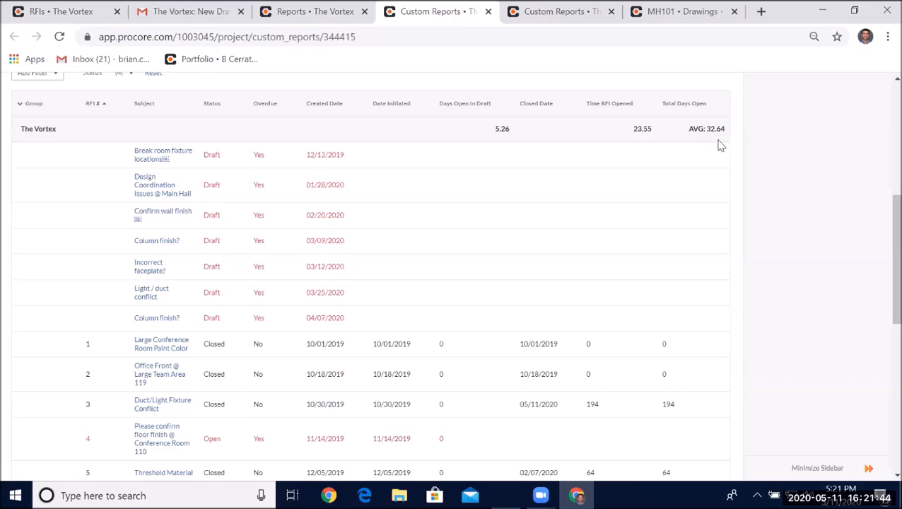
pyautogui.scroll(3, 658, 169)
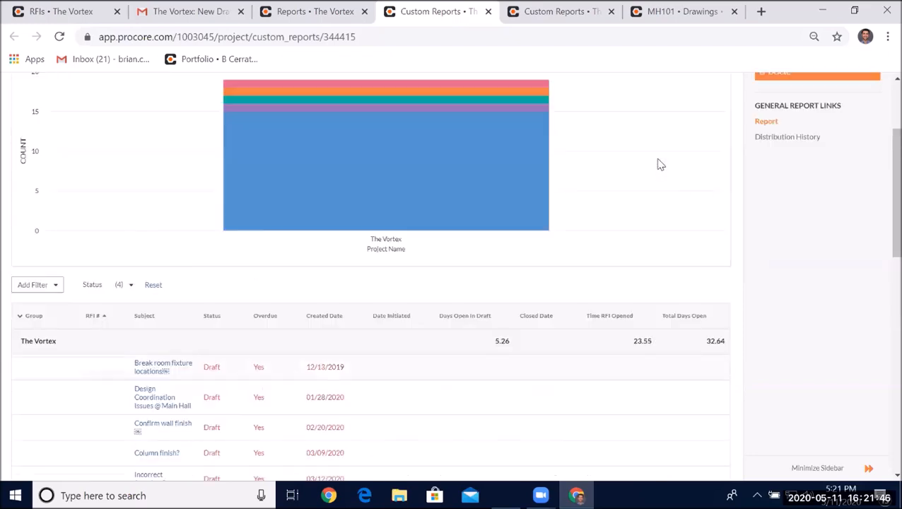
pyautogui.scroll(3, 711, 178)
# - Open the RFIs Average Time Open report for editing and inspect the Total Days Open calculation settings
pyautogui.click(791, 125)
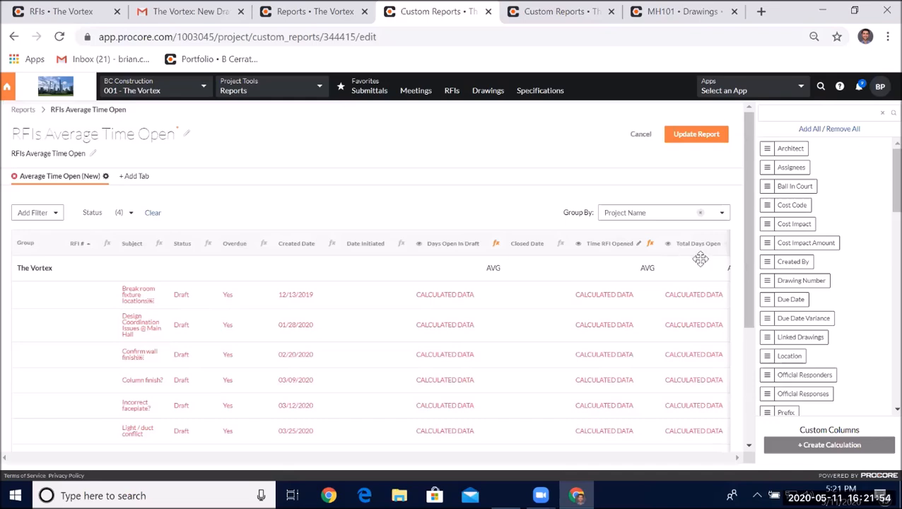
pyautogui.scroll(-1, 594, 242)
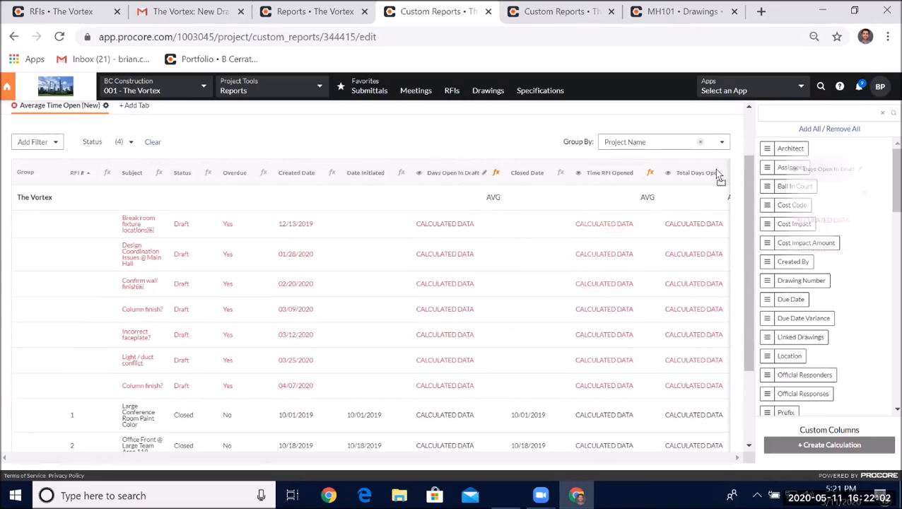
pyautogui.scroll(-3, 832, 205)
pyautogui.scroll(2, 833, 206)
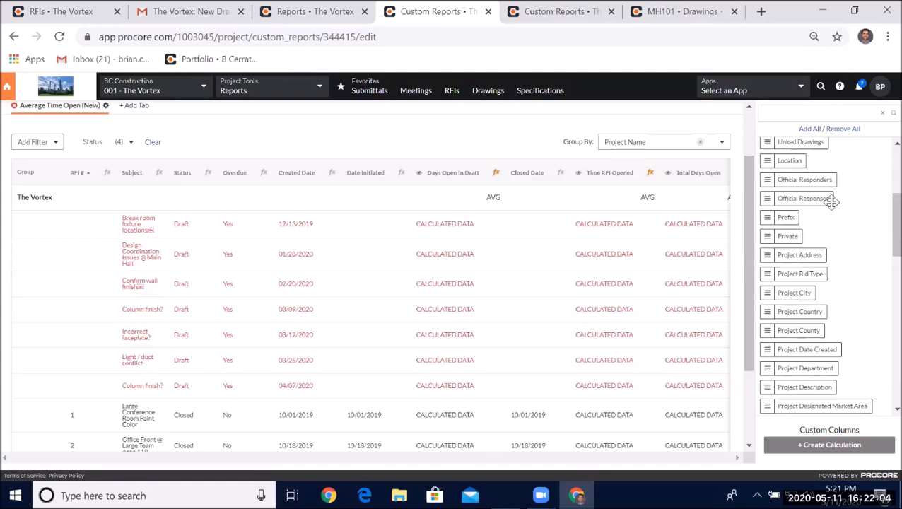
pyautogui.scroll(3, 803, 244)
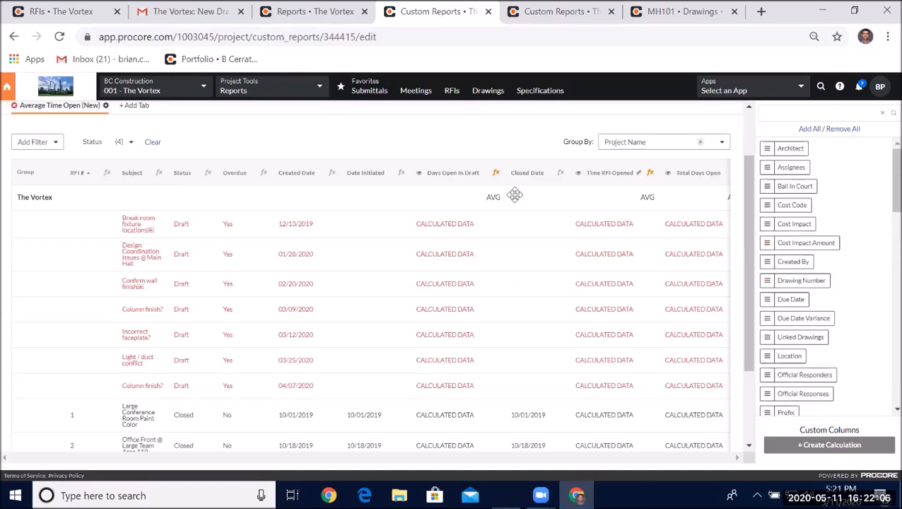
pyautogui.scroll(-3, 245, 391)
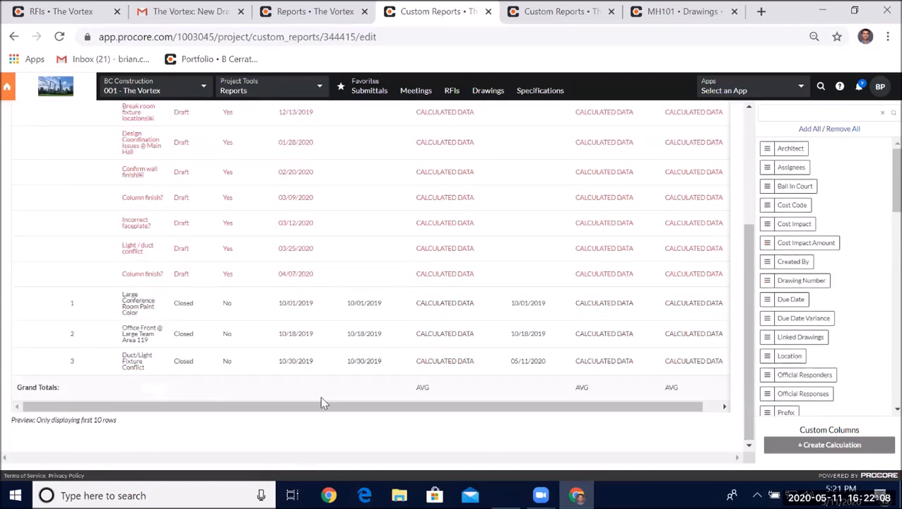
pyautogui.moveTo(322, 405); pyautogui.dragTo(482, 406)
pyautogui.scroll(5, 597, 294)
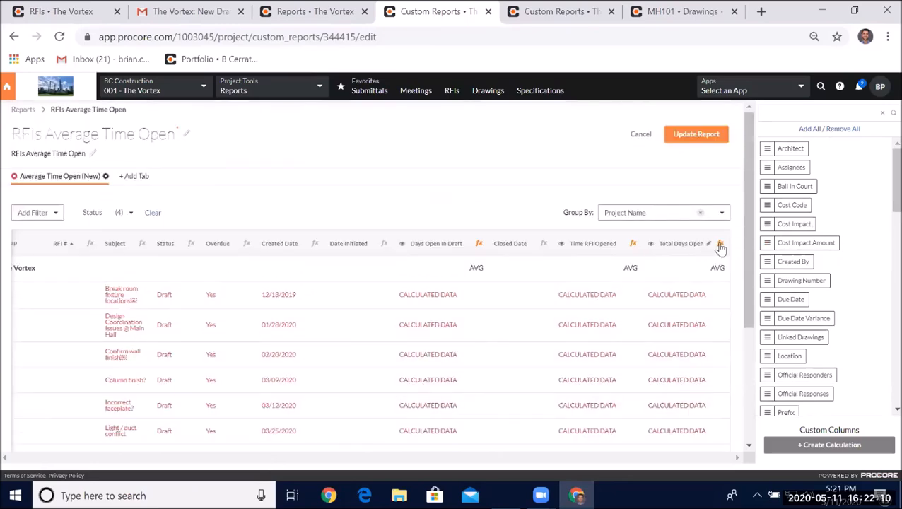
pyautogui.click(721, 244)
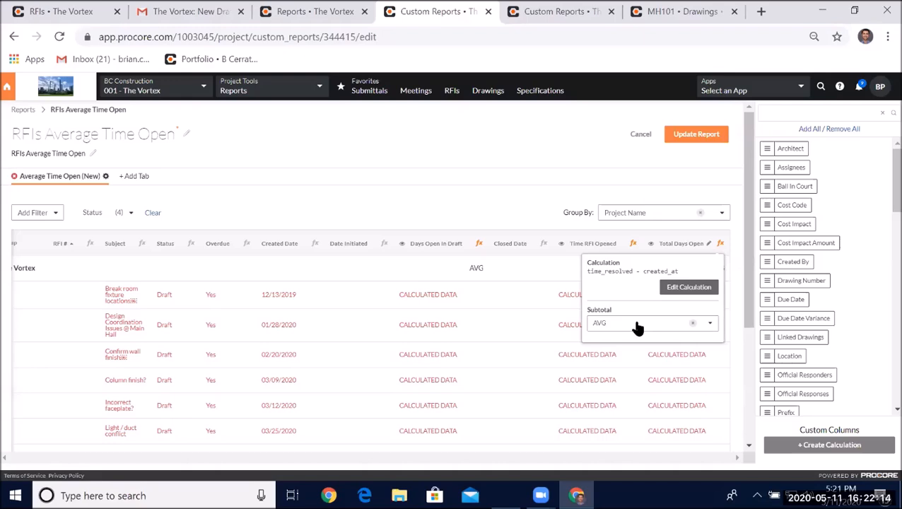
# - Update the RFIs Average Time Open report, review it, and return to the project reports list
pyautogui.click(696, 139)
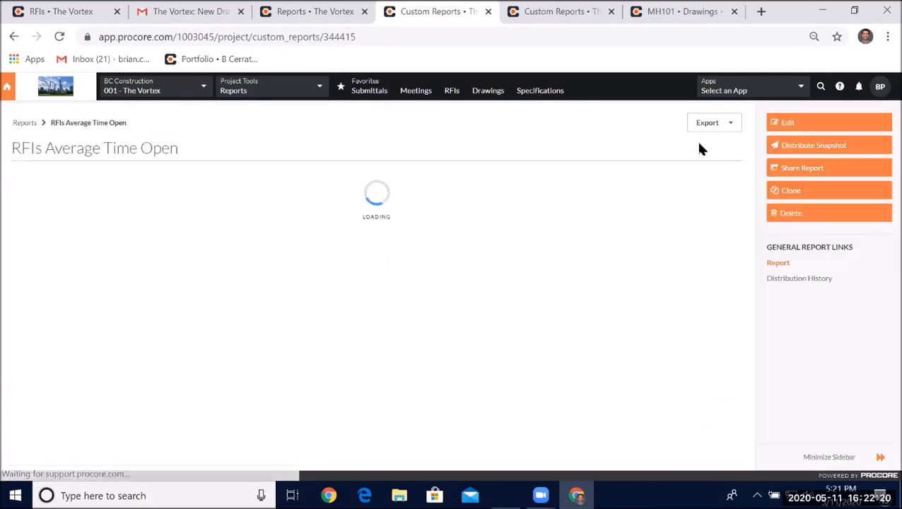
pyautogui.scroll(-3, 675, 284)
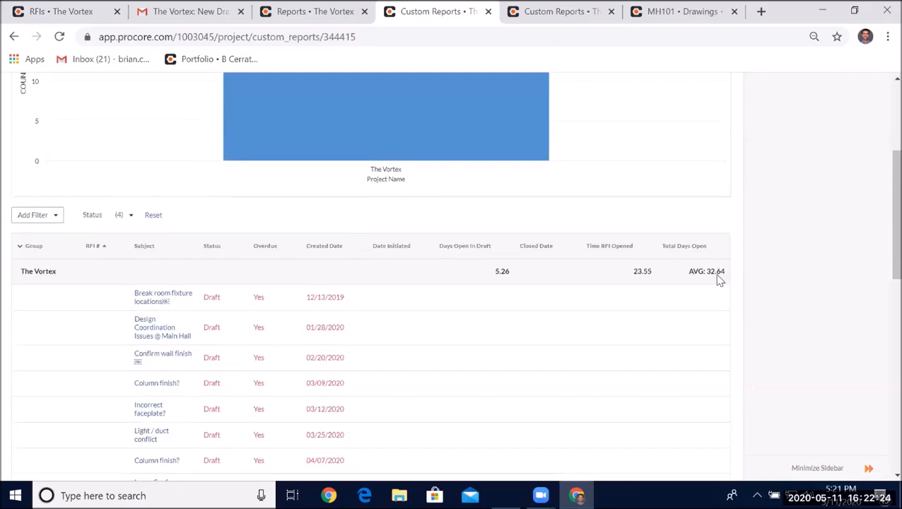
pyautogui.scroll(3, 719, 281)
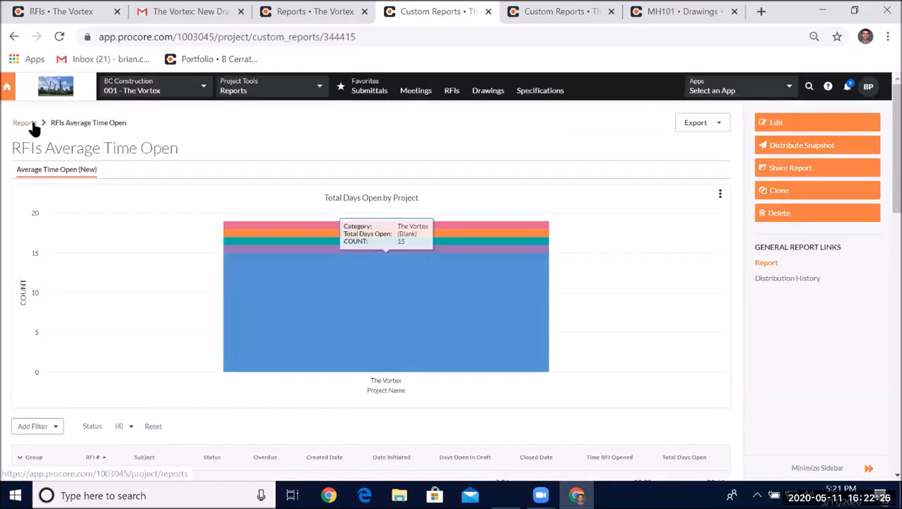
pyautogui.click(27, 124)
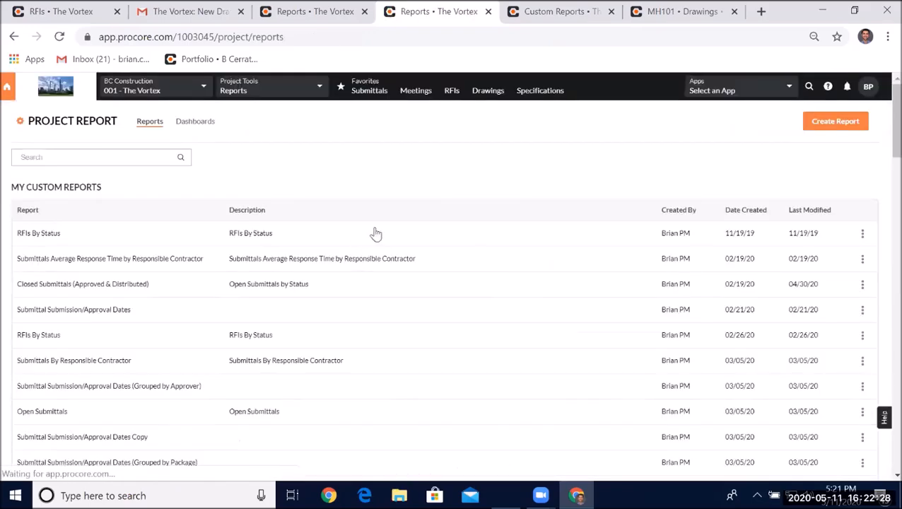
# - Open the second RFIs By Status custom report and scroll through its status chart and RFI list
pyautogui.scroll(-1, 311, 155)
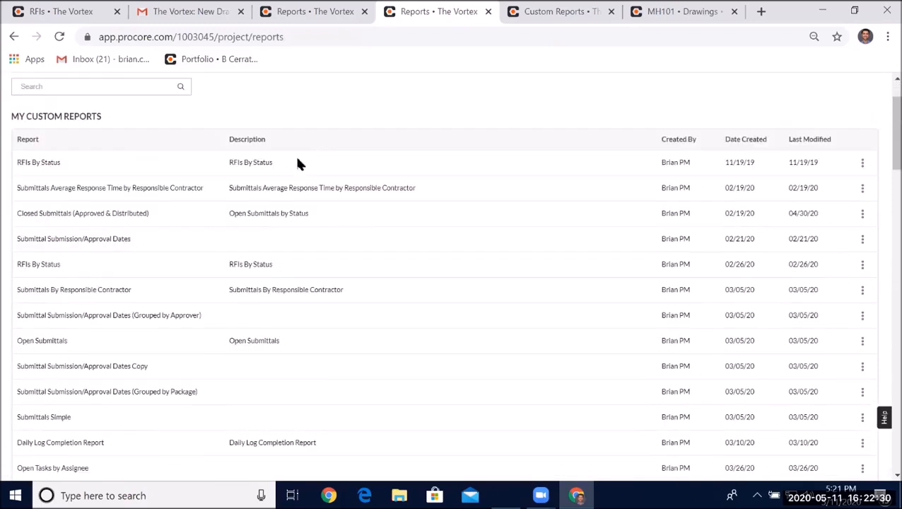
pyautogui.click(152, 272)
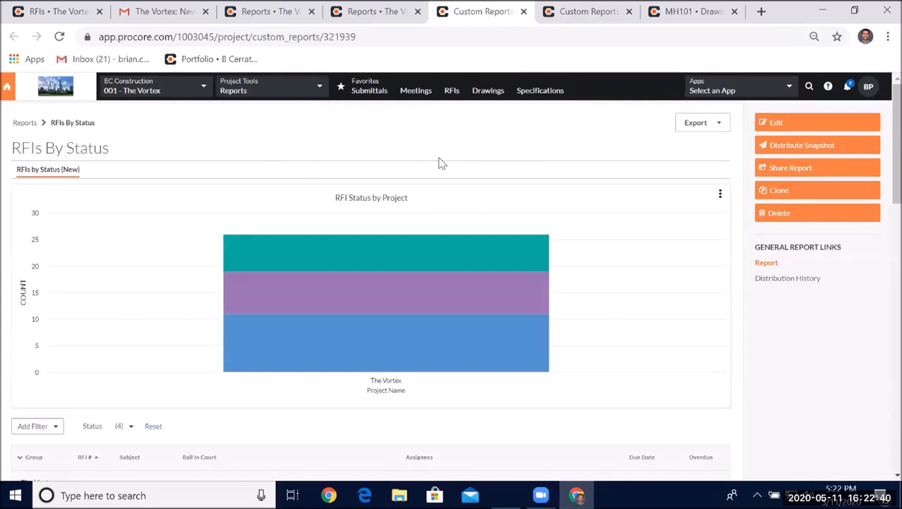
pyautogui.scroll(-3, 446, 159)
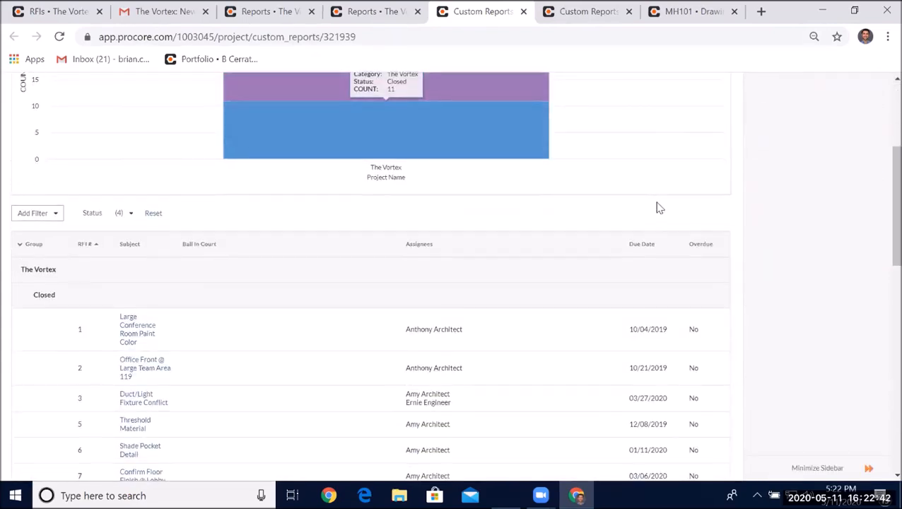
pyautogui.scroll(-1, 657, 205)
pyautogui.scroll(4, 661, 199)
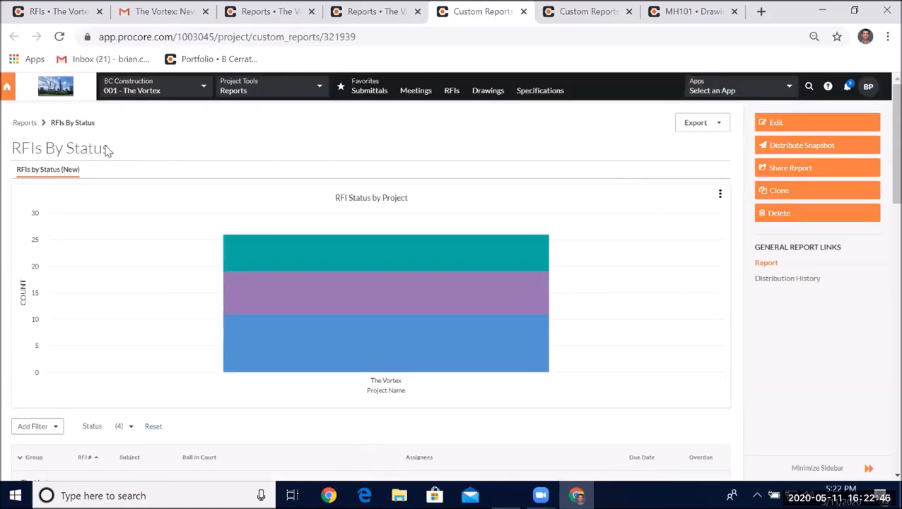
# - Return to the project reports list and open the RFIs tool
pyautogui.click(25, 124)
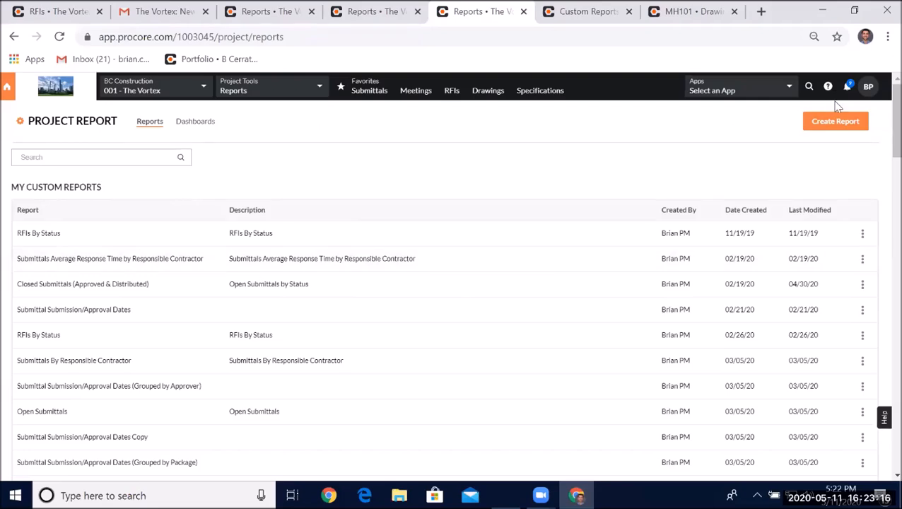
pyautogui.click(456, 94)
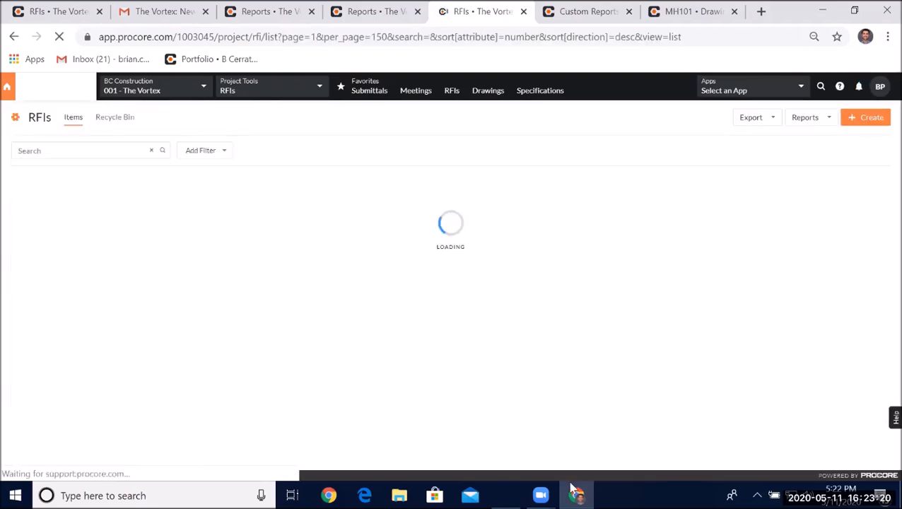